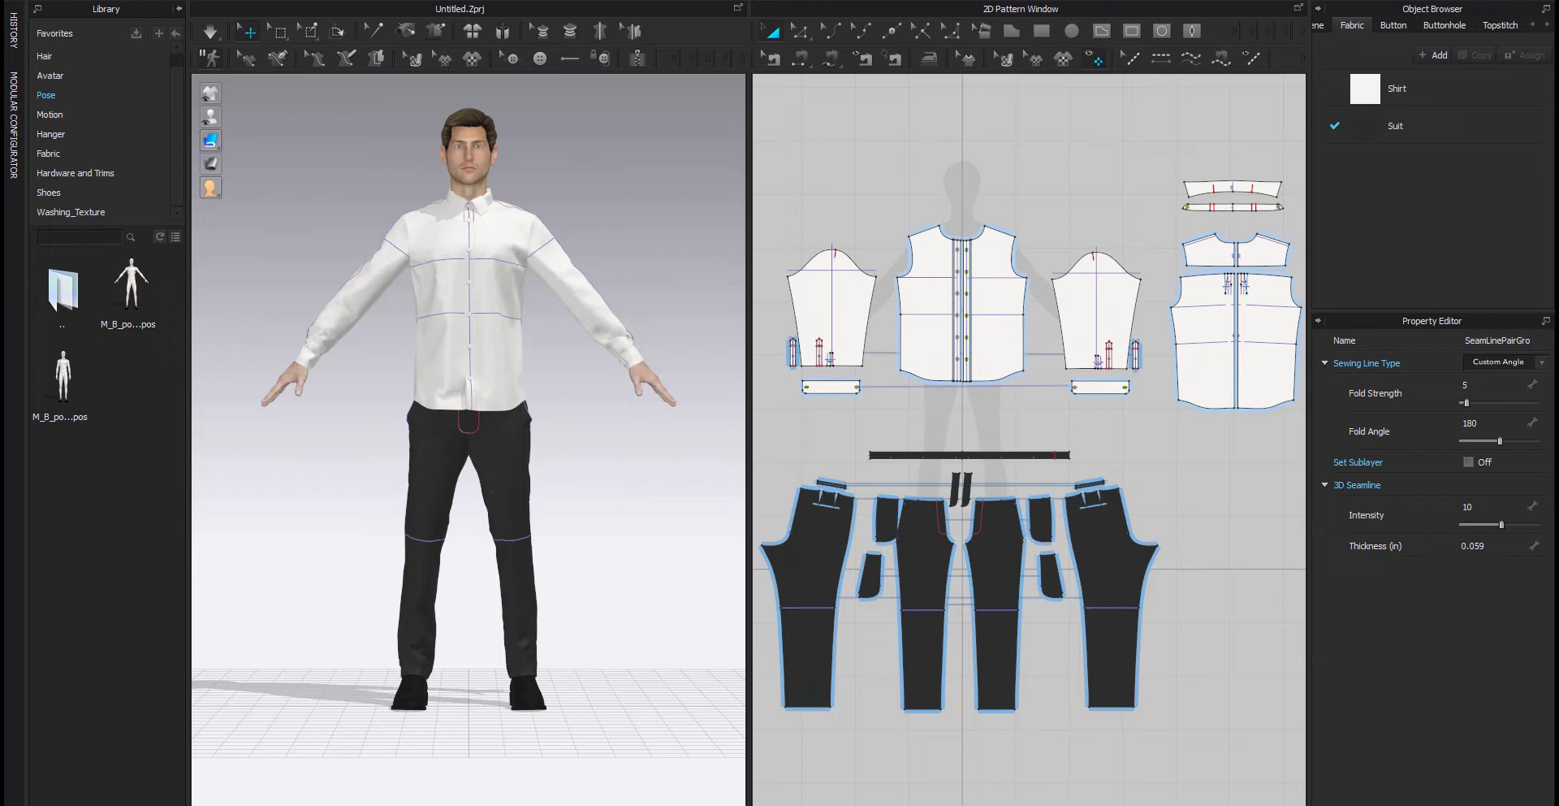
# Turn on Bond with the Fusible_Rigid preset for the collar, collar stand, sleeve placket and cuff patterns together.
pyautogui.scroll(5, 1283, 203)
pyautogui.click(1242, 171)
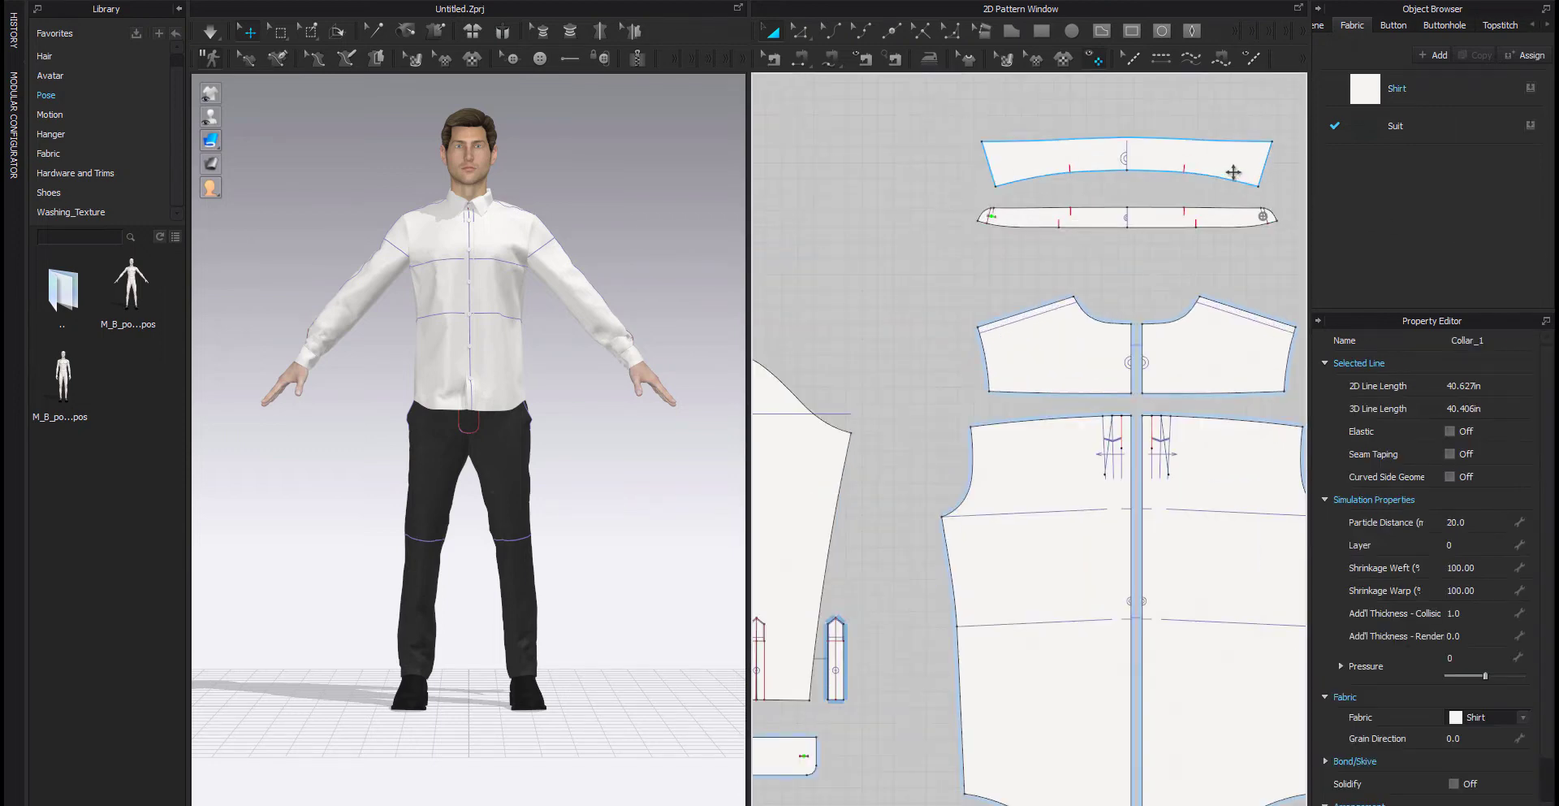
pyautogui.click(1227, 213)
pyautogui.moveTo(947, 499); pyautogui.dragTo(1145, 195, button='middle')
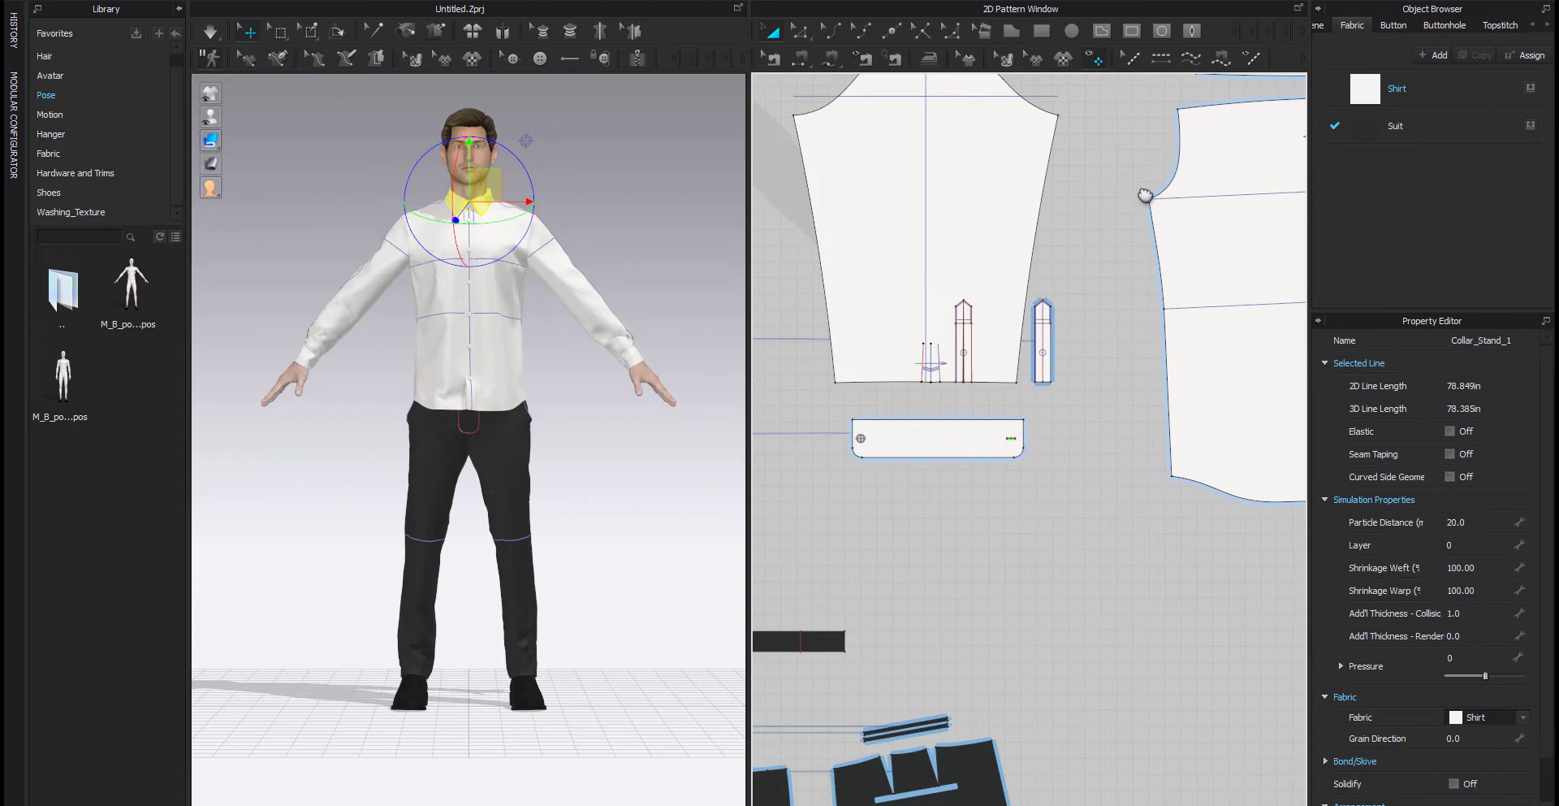
pyautogui.click(1047, 336)
pyautogui.keyDown('shift'); pyautogui.click(958, 446); pyautogui.keyUp('shift')
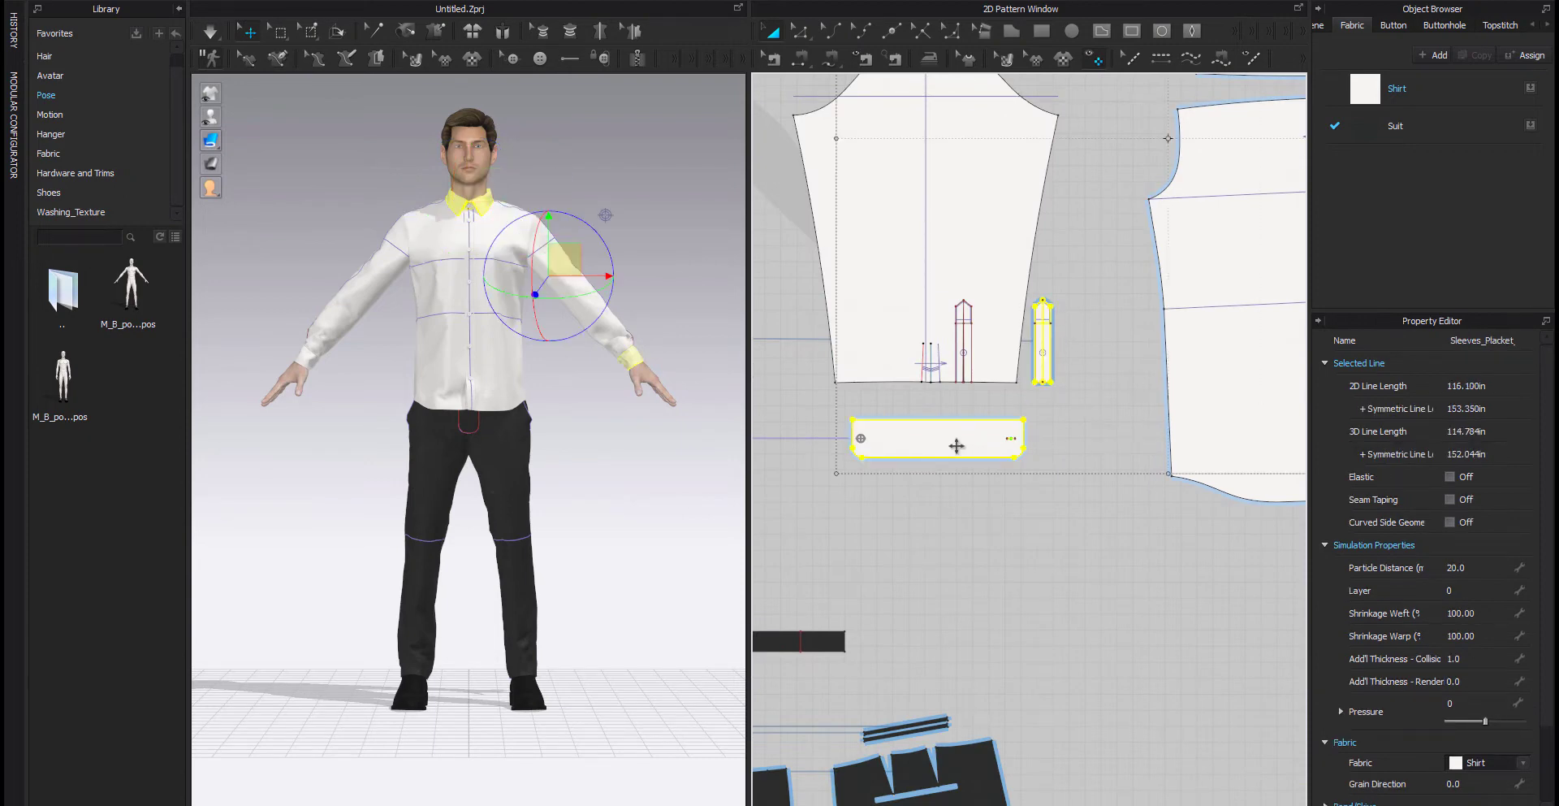
pyautogui.scroll(-2, 1362, 591)
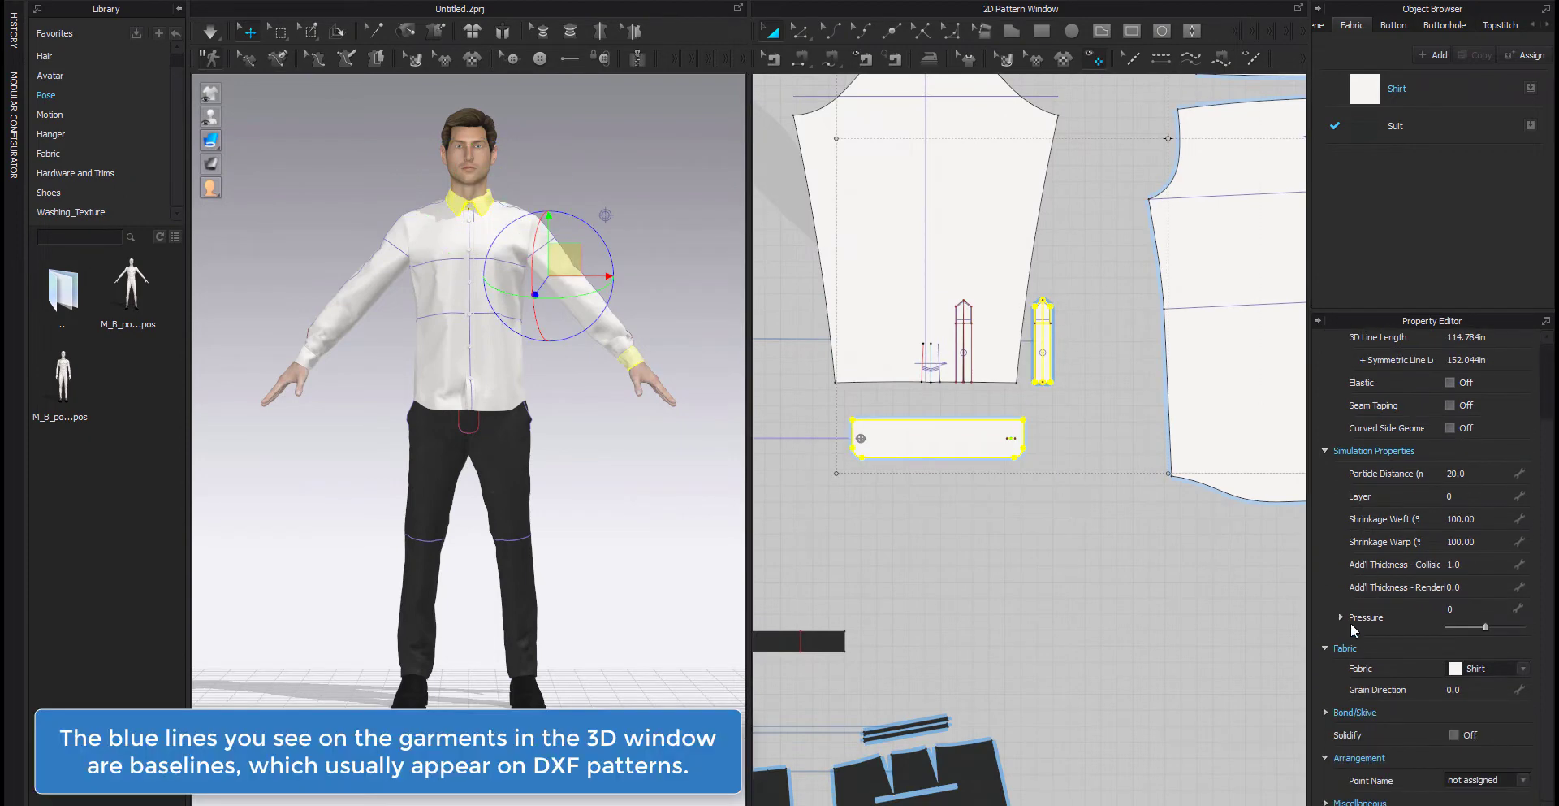
pyautogui.click(1327, 712)
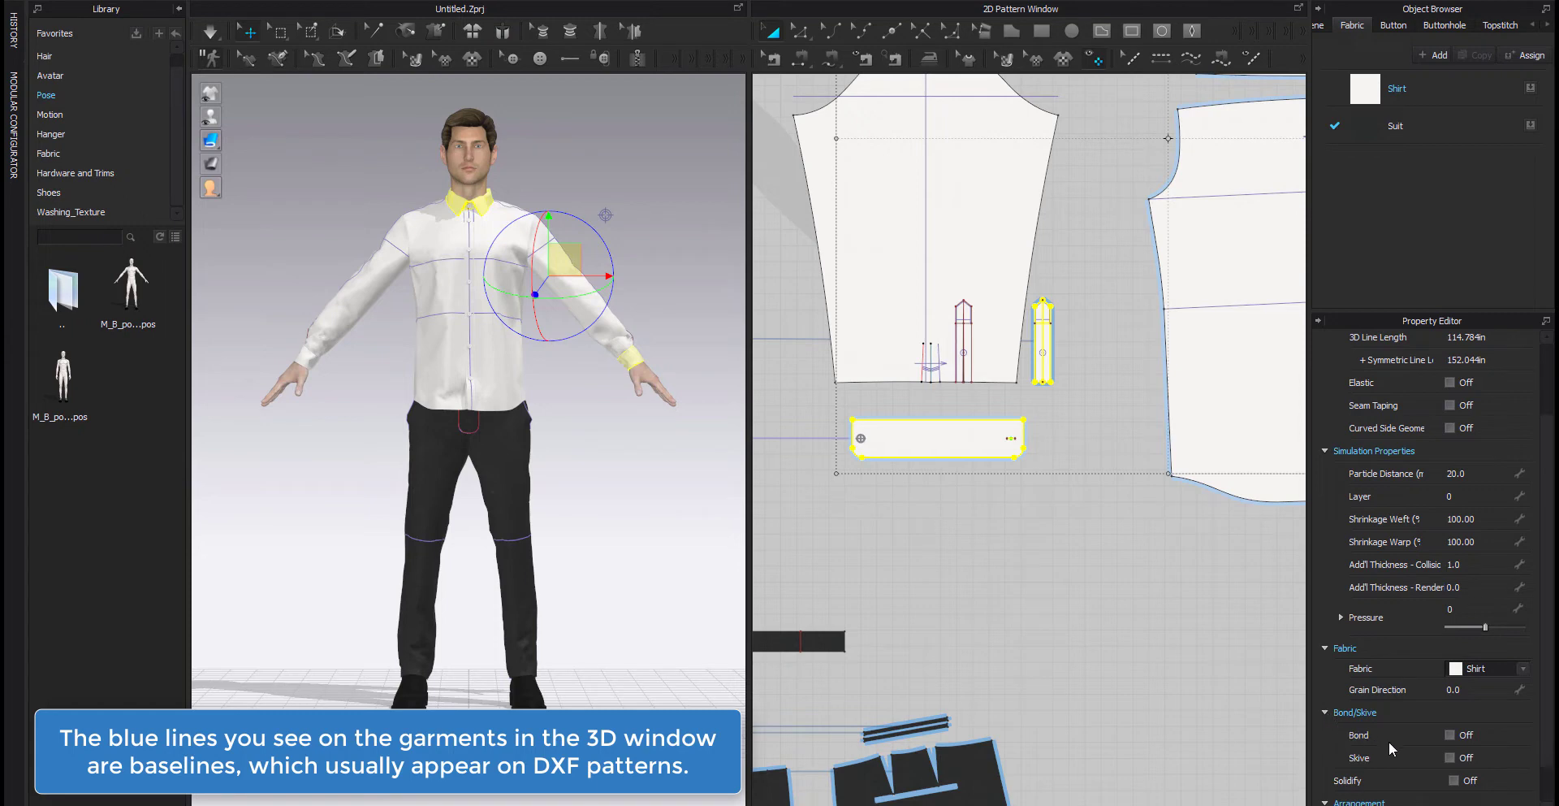
pyautogui.click(1450, 734)
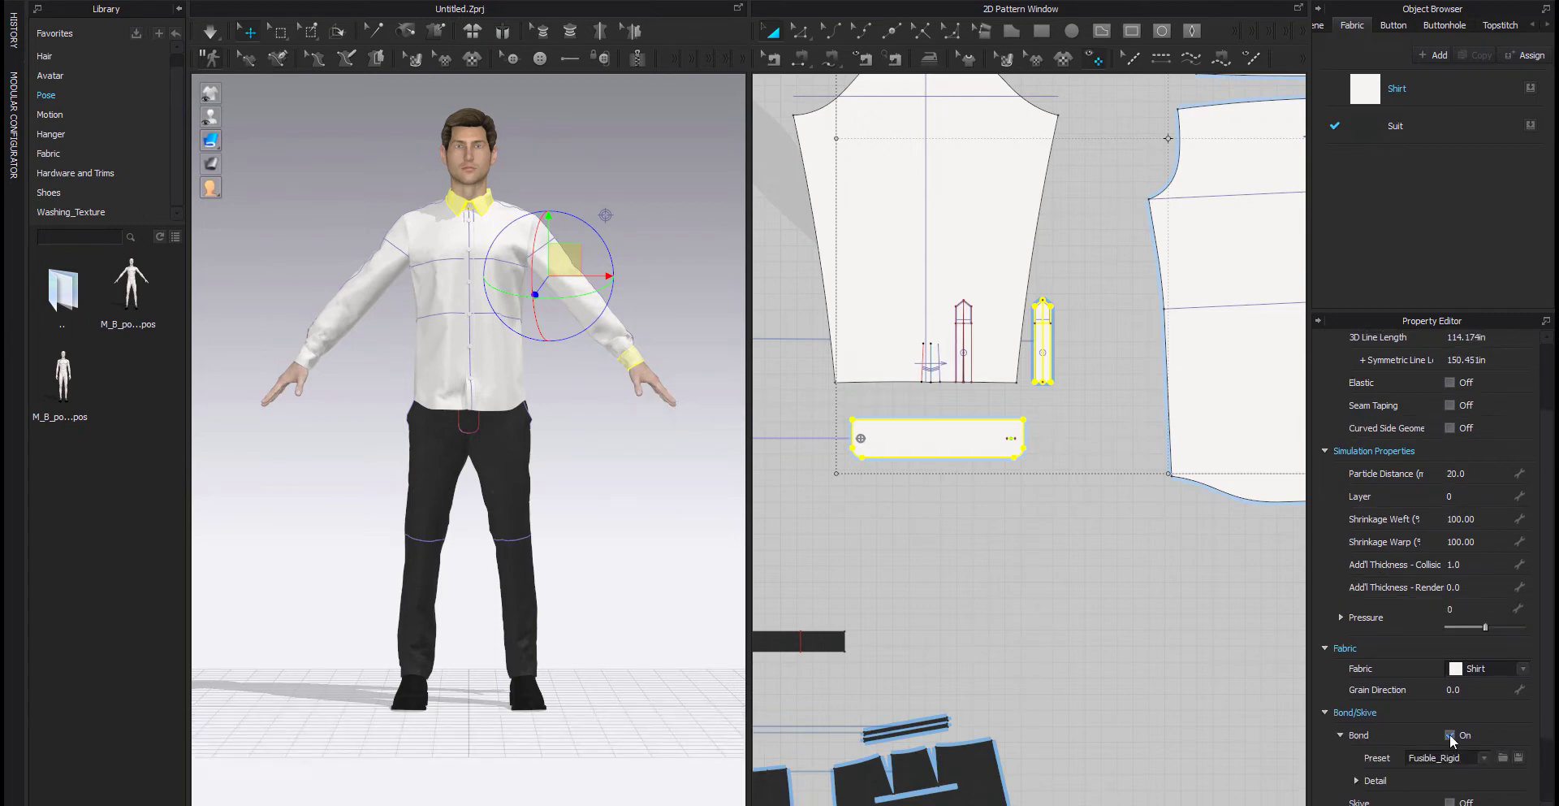
# Set the additional rendering thickness of the selected collar, collar stand, placket and cuff patterns to 2.5.
pyautogui.click(1473, 586)
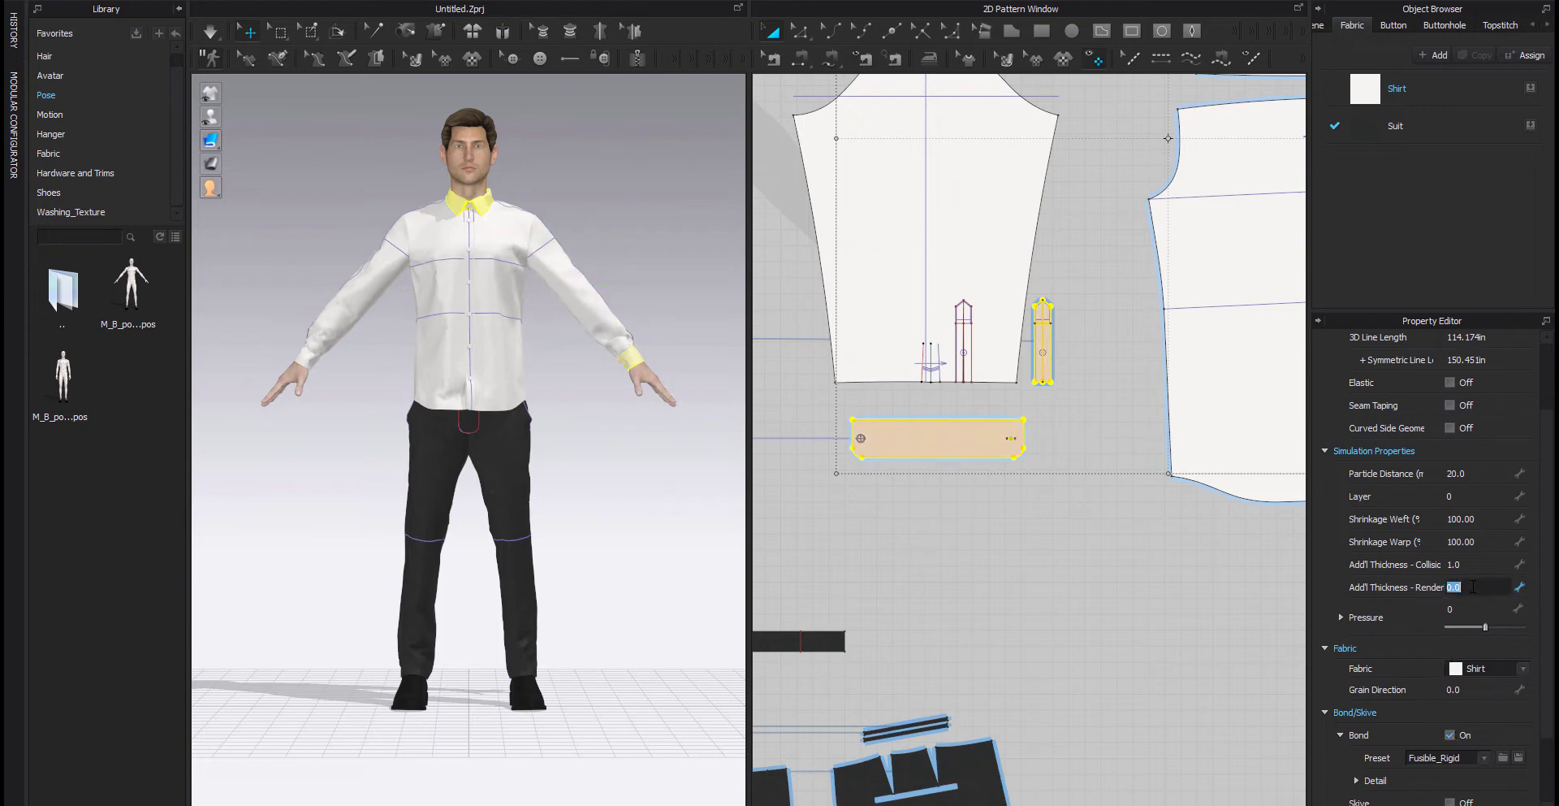
pyautogui.write('2.5')
pyautogui.press('Return')
pyautogui.click(617, 267)
# Turn on Curved Side Geometry for the collar with a curvature of 80 and the double-sided option enabled.
pyautogui.click(498, 222)
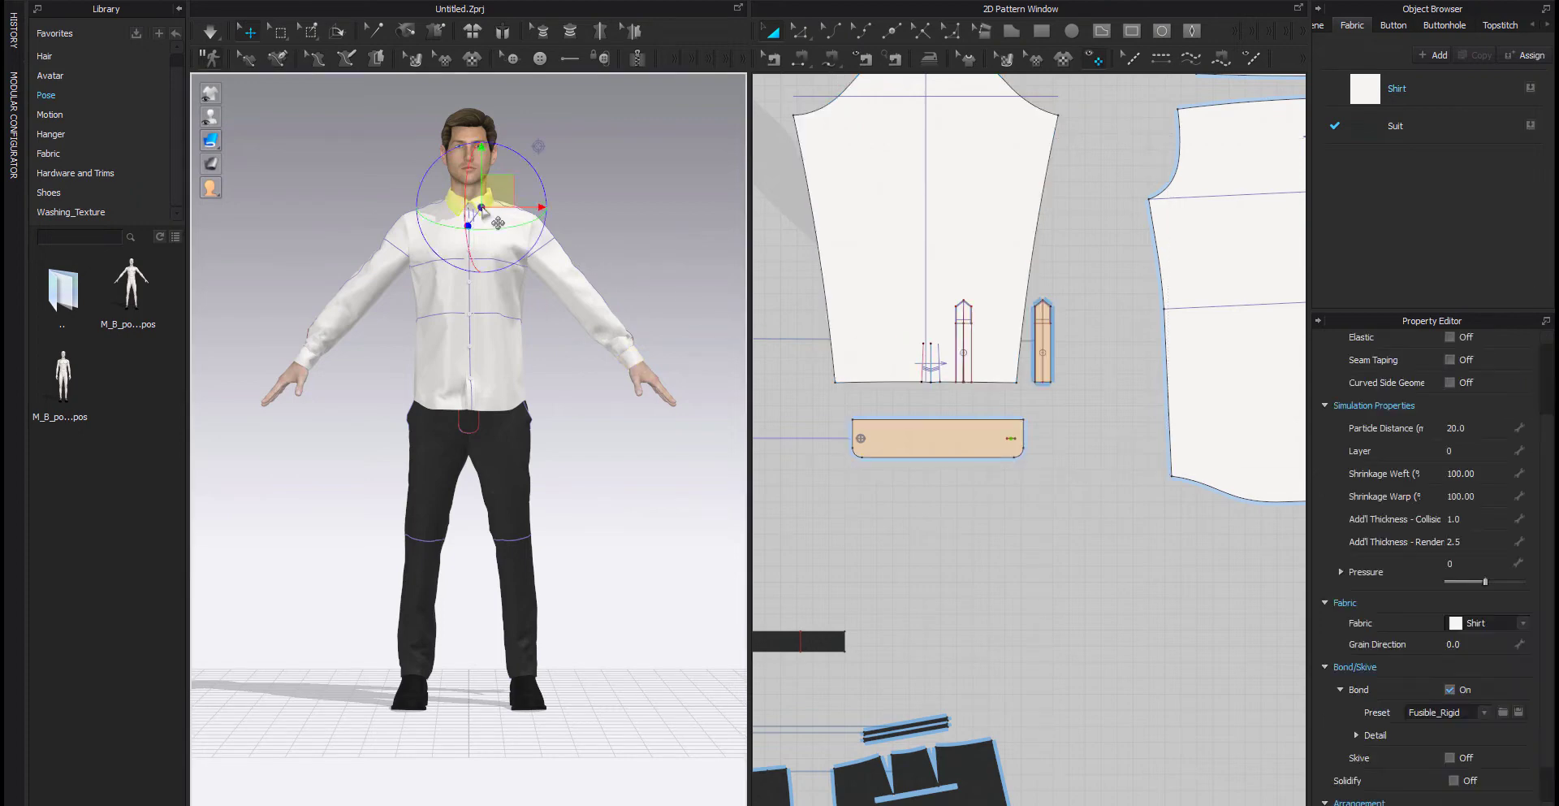
pyautogui.scroll(10, 498, 221)
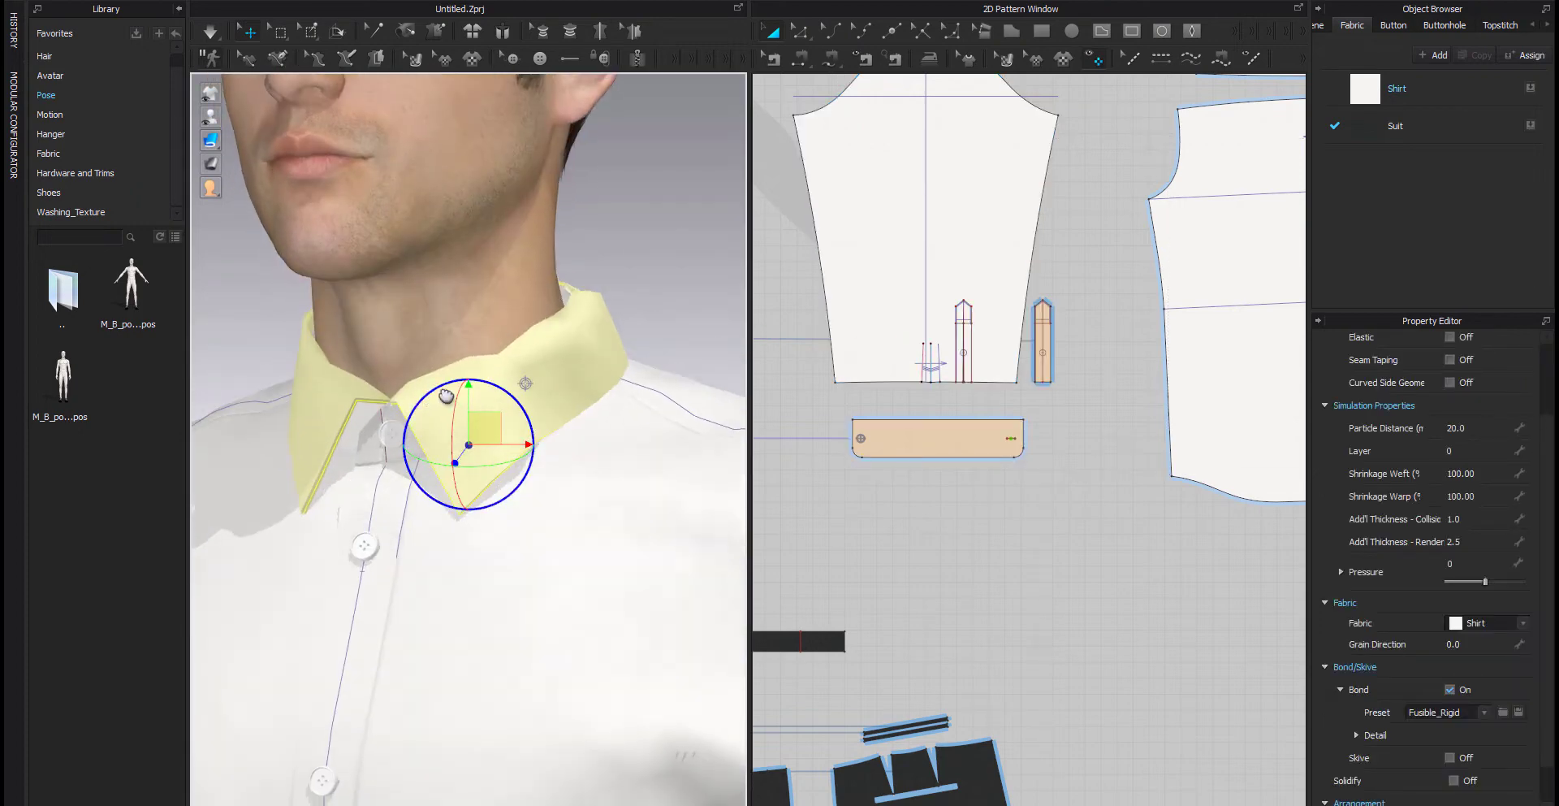
pyautogui.moveTo(446, 396); pyautogui.dragTo(512, 424, button='middle')
pyautogui.scroll(2, 522, 415)
pyautogui.scroll(1, 1428, 514)
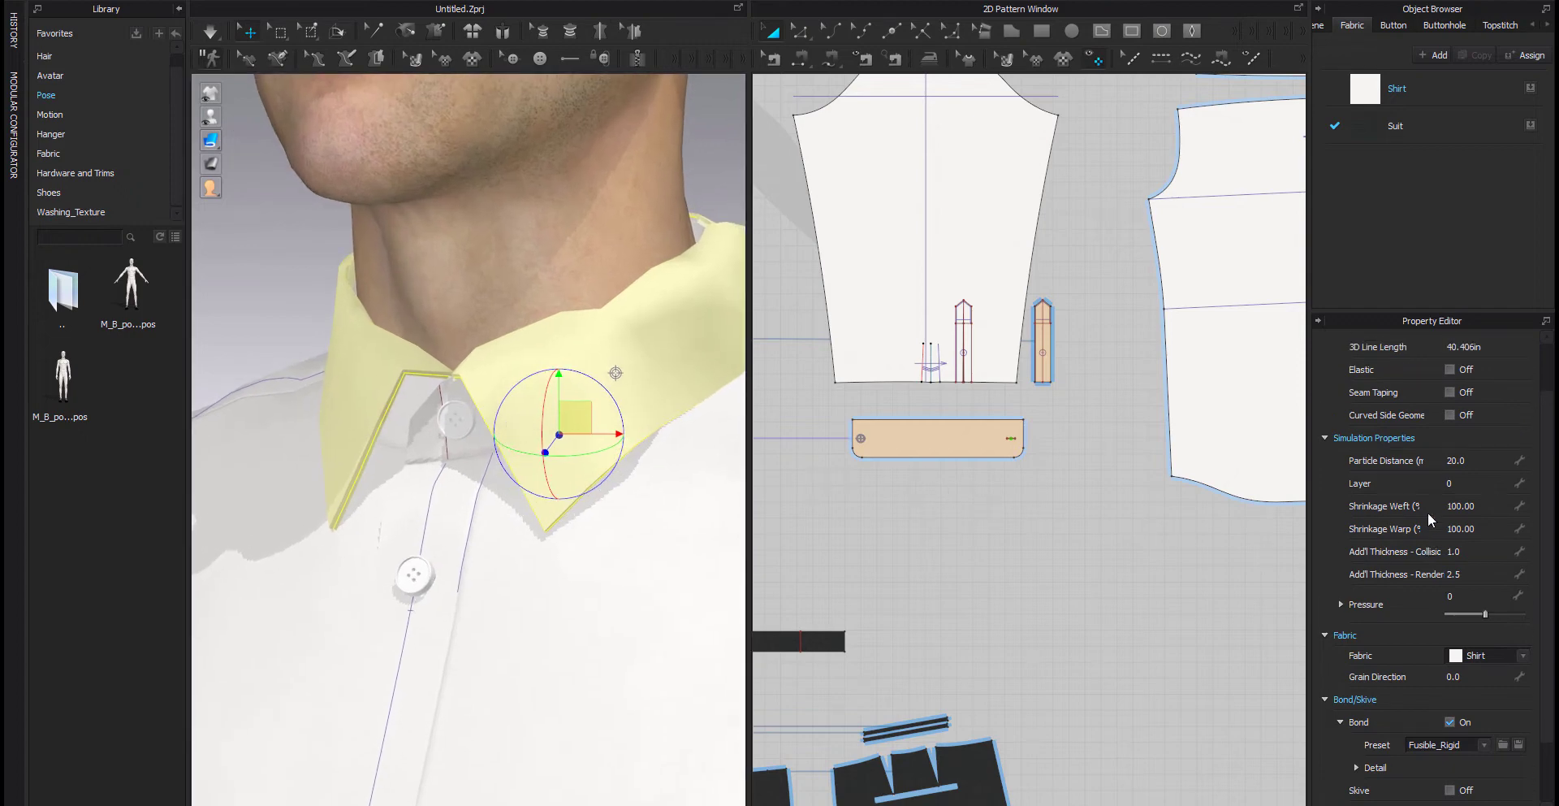
pyautogui.scroll(2, 1428, 511)
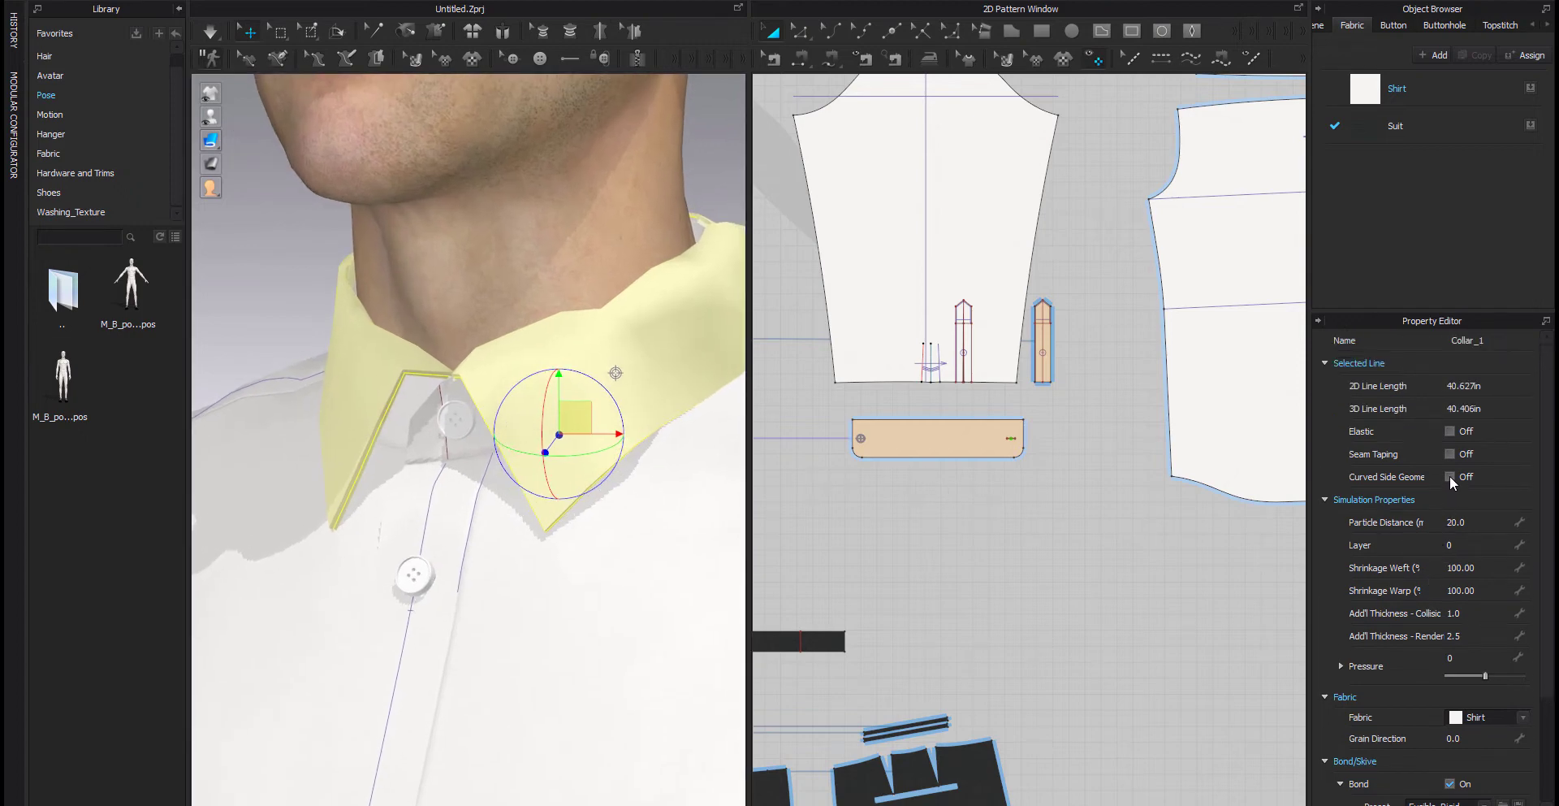
pyautogui.click(1449, 476)
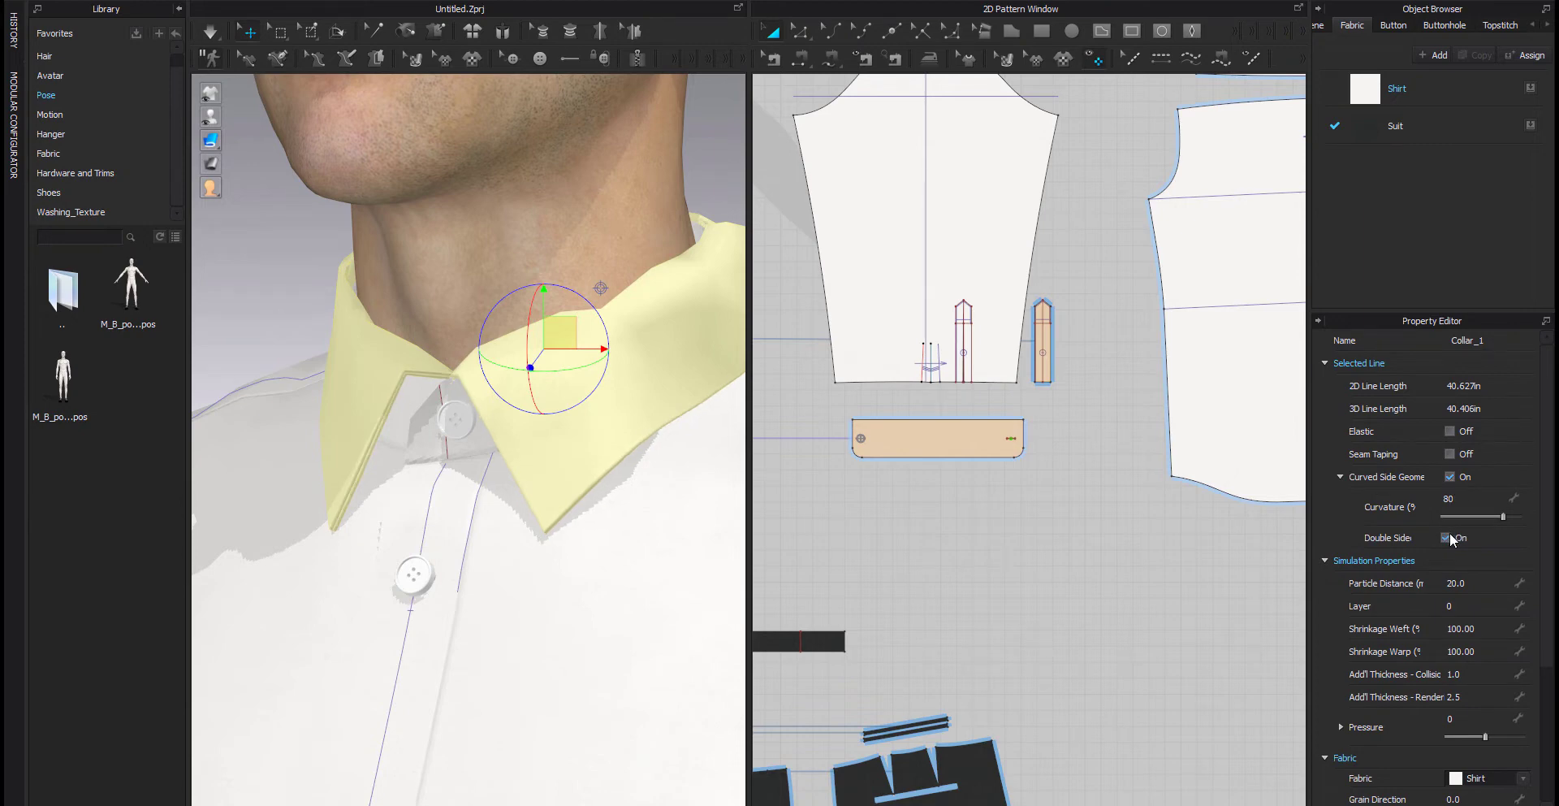
pyautogui.scroll(3, 314, 428)
pyautogui.moveTo(340, 428); pyautogui.dragTo(406, 425, button='middle')
pyautogui.scroll(-2, 406, 426)
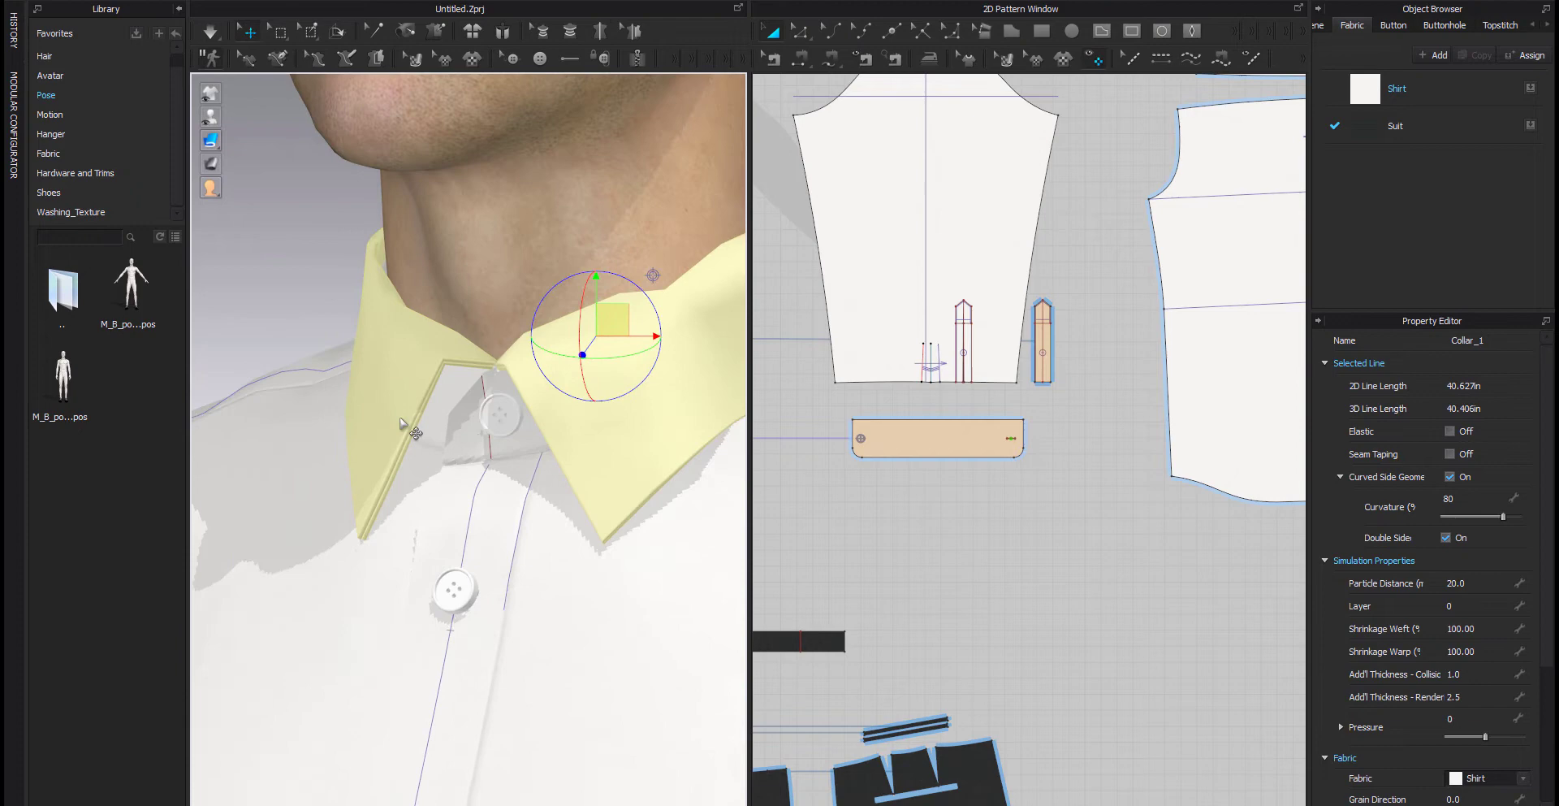
# Enable double-sided Curved Side Geometry with a curvature of 80 on the cuffs, sleeve plackets and collar stand.
pyautogui.click(916, 444)
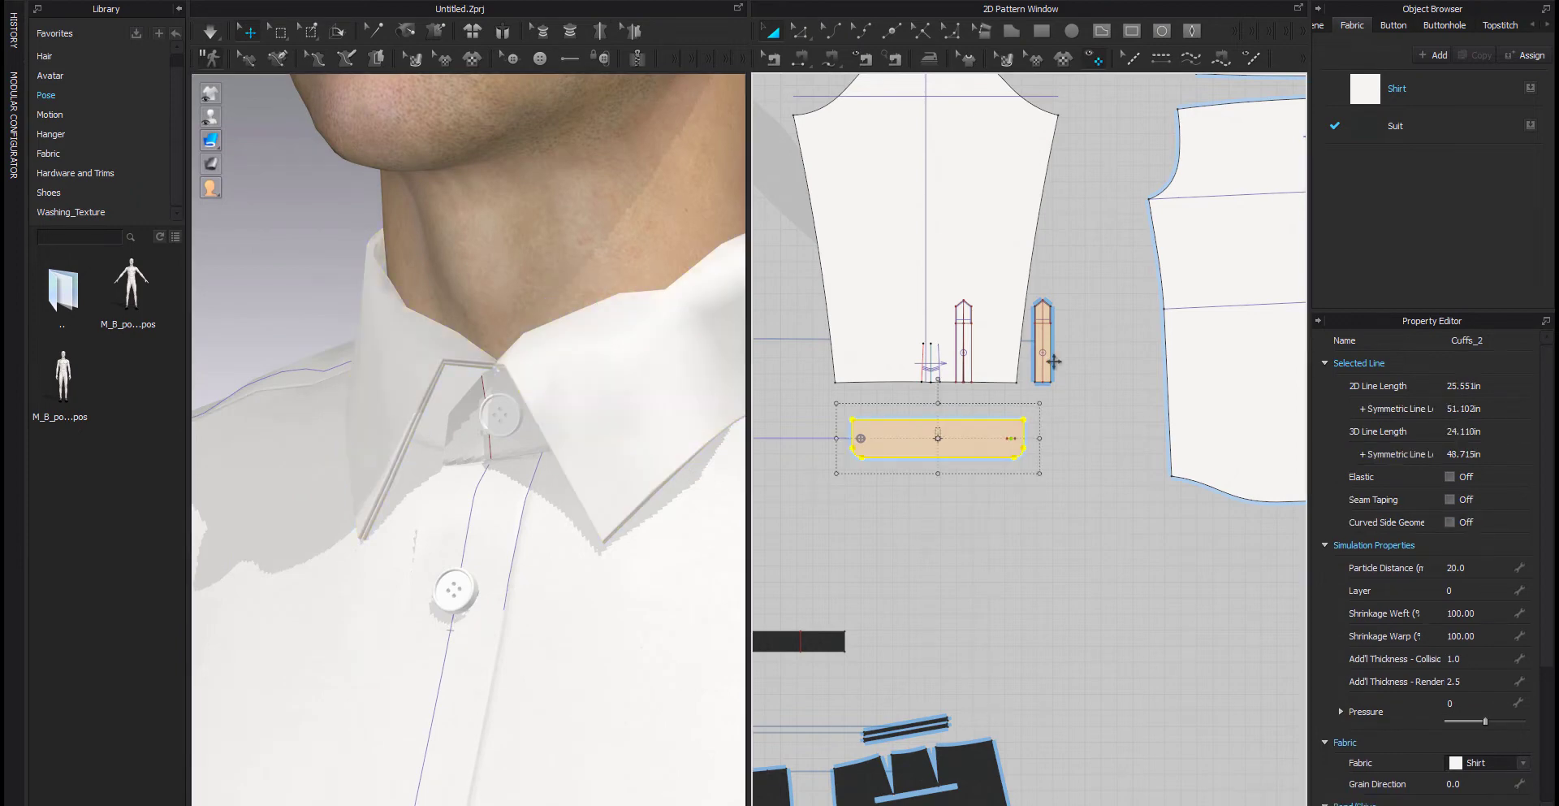
pyautogui.keyDown('shift'); pyautogui.click(1047, 349); pyautogui.keyUp('shift')
pyautogui.scroll(-5, 1107, 336)
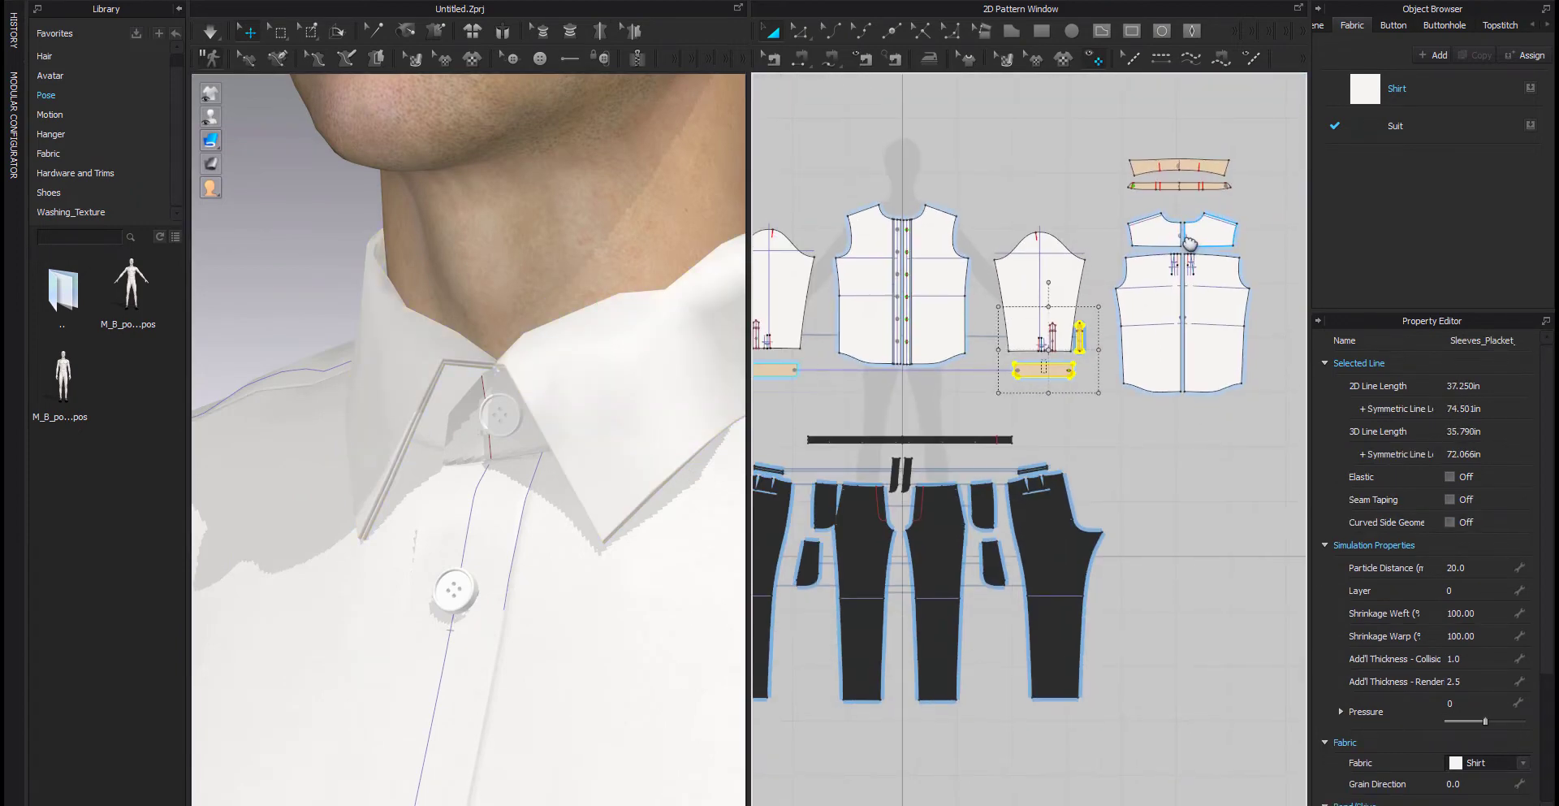
pyautogui.moveTo(1186, 207); pyautogui.dragTo(1139, 304, button='middle')
pyautogui.keyDown('shift'); pyautogui.click(1137, 280); pyautogui.keyUp('shift')
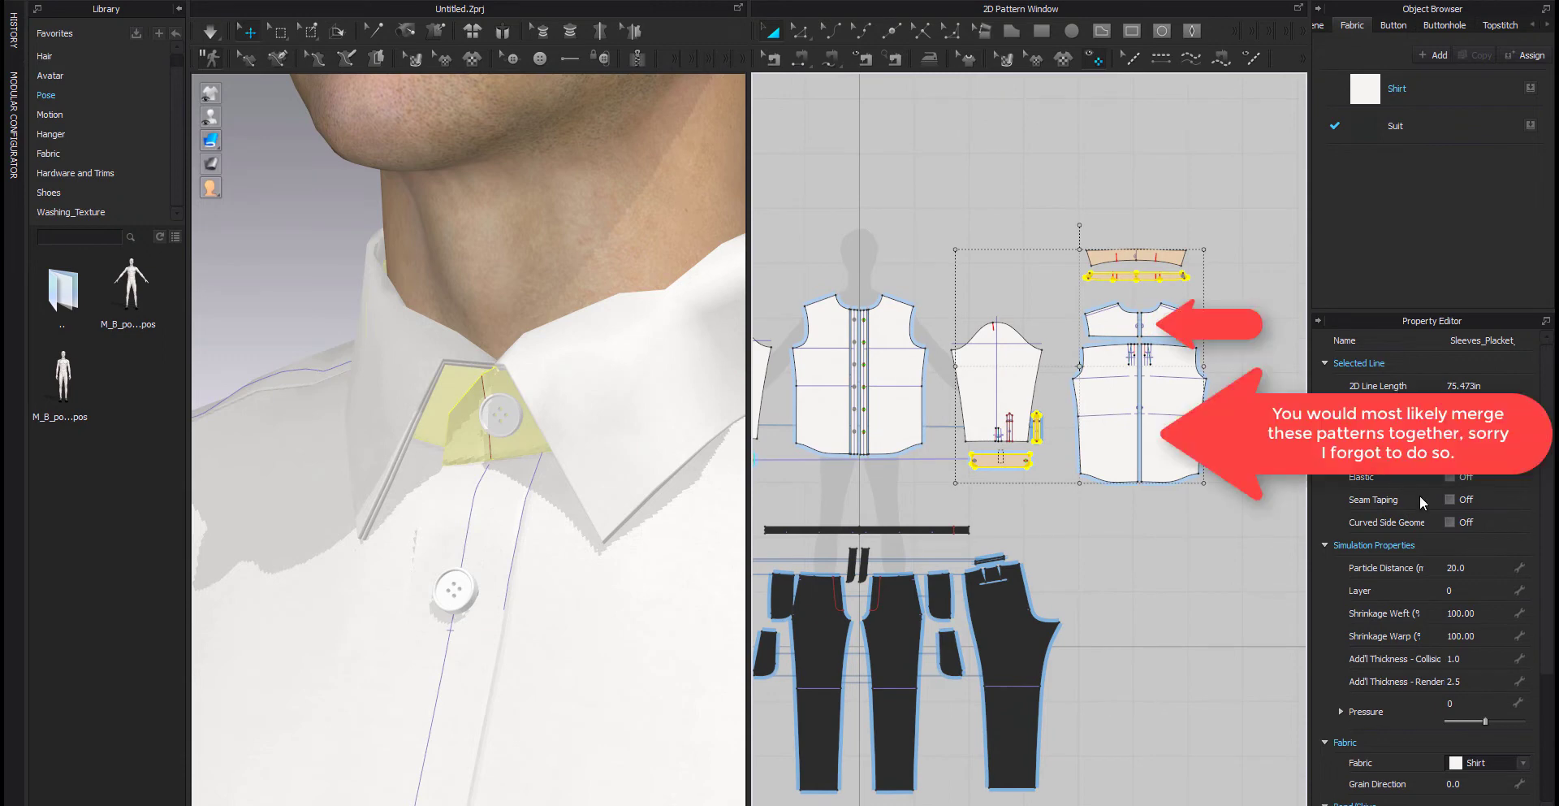
pyautogui.click(1452, 522)
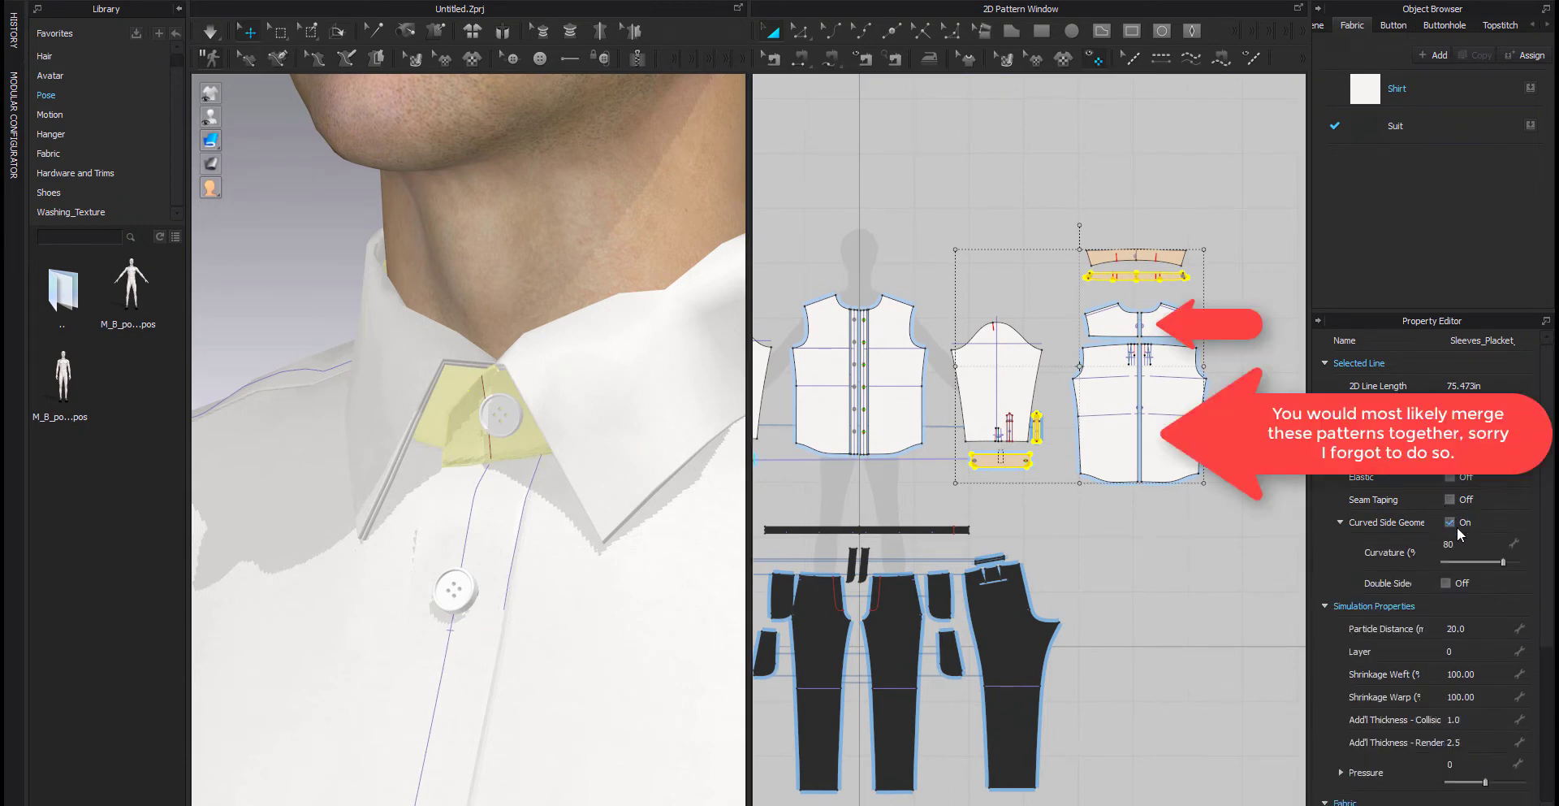
pyautogui.click(1445, 582)
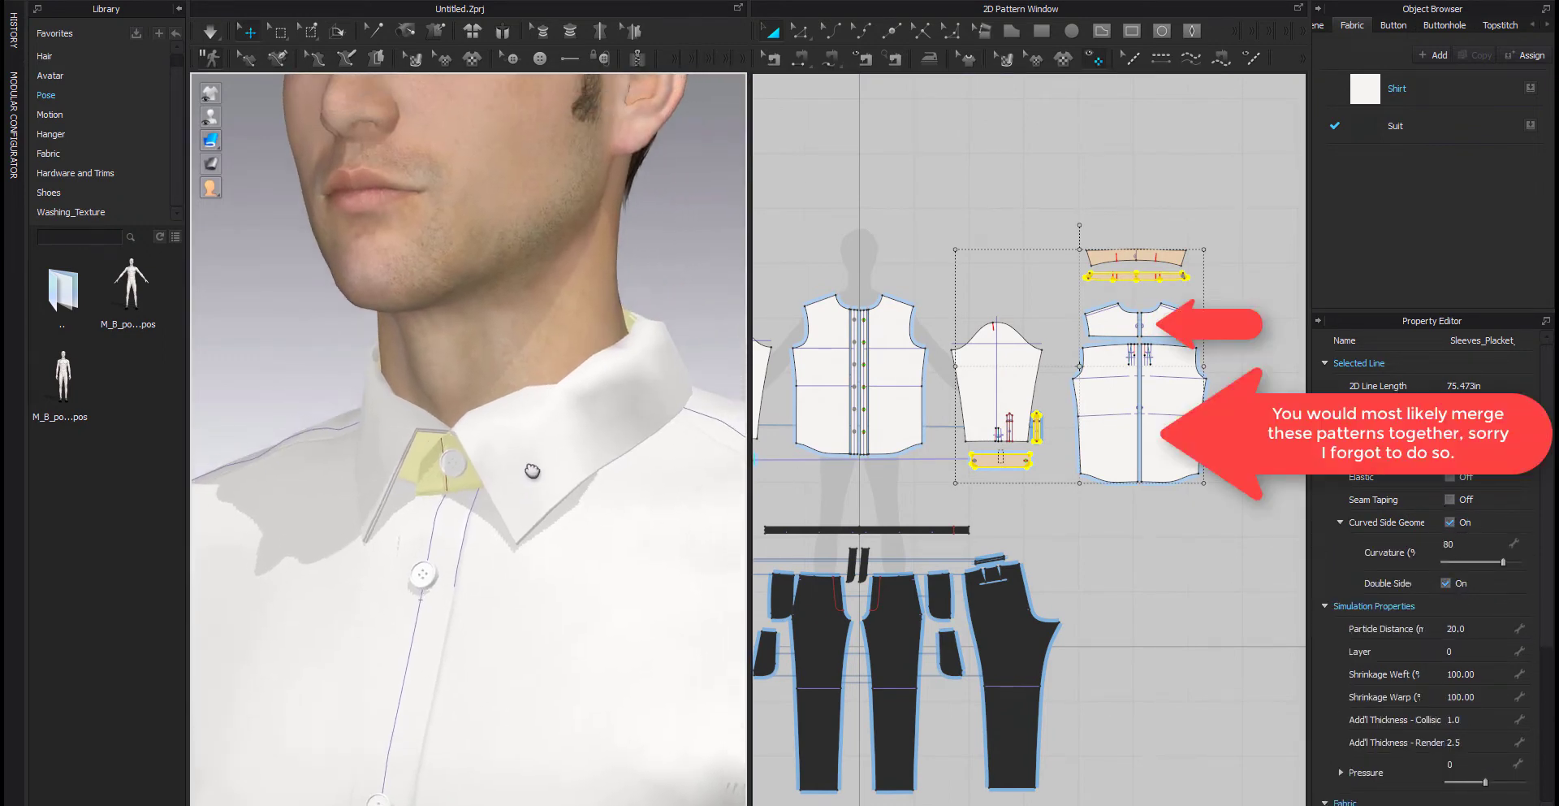
# Offset the collar's lower curved edge inward as a single internal line at a distance of 0.3 in.
pyautogui.click(1106, 221)
pyautogui.scroll(6, 1106, 221)
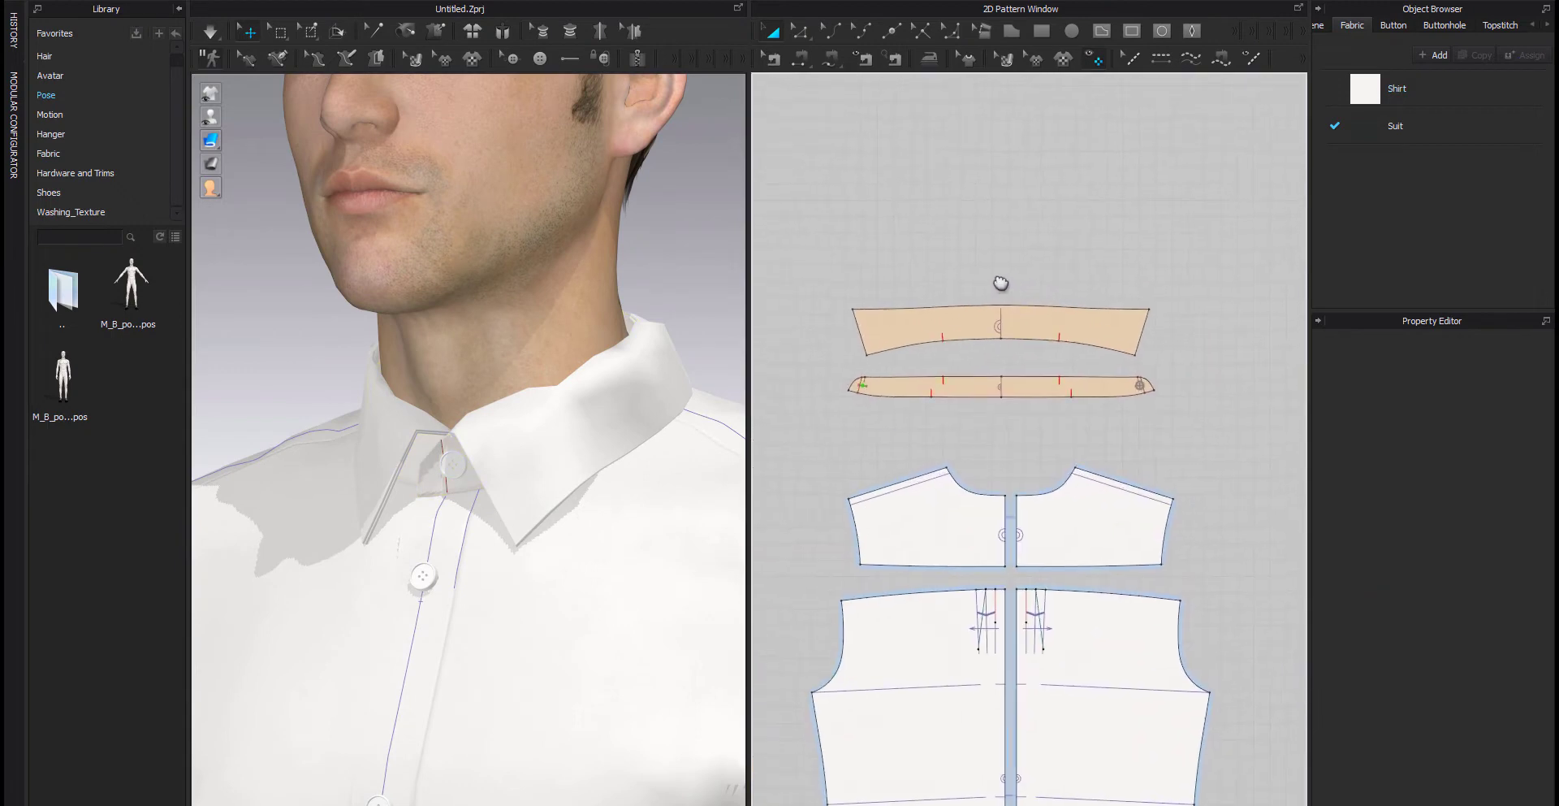
pyautogui.press('z')
pyautogui.click(968, 360)
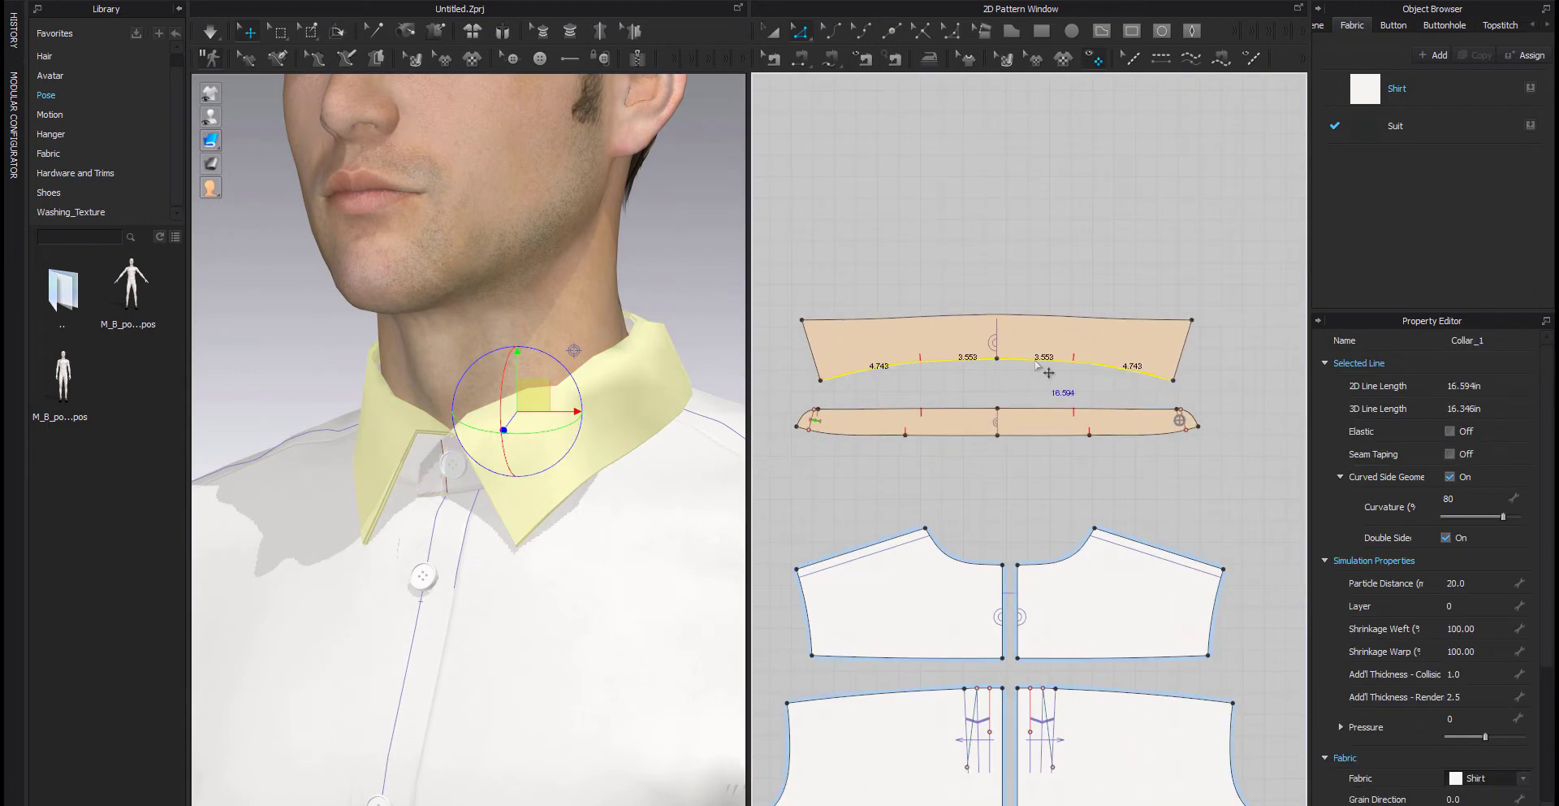
pyautogui.rightClick(1036, 359)
pyautogui.click(1074, 490)
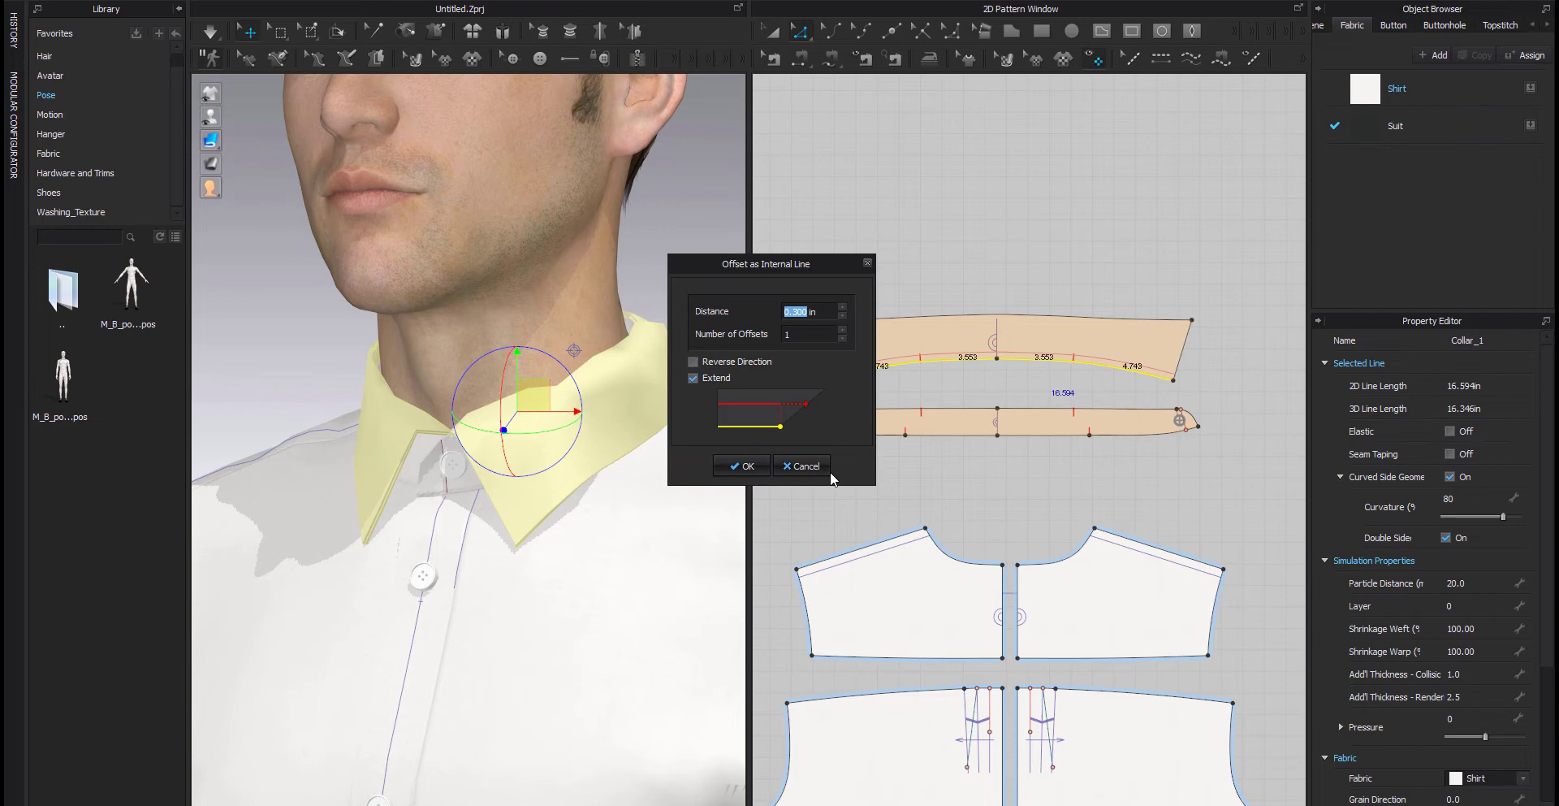
pyautogui.click(750, 468)
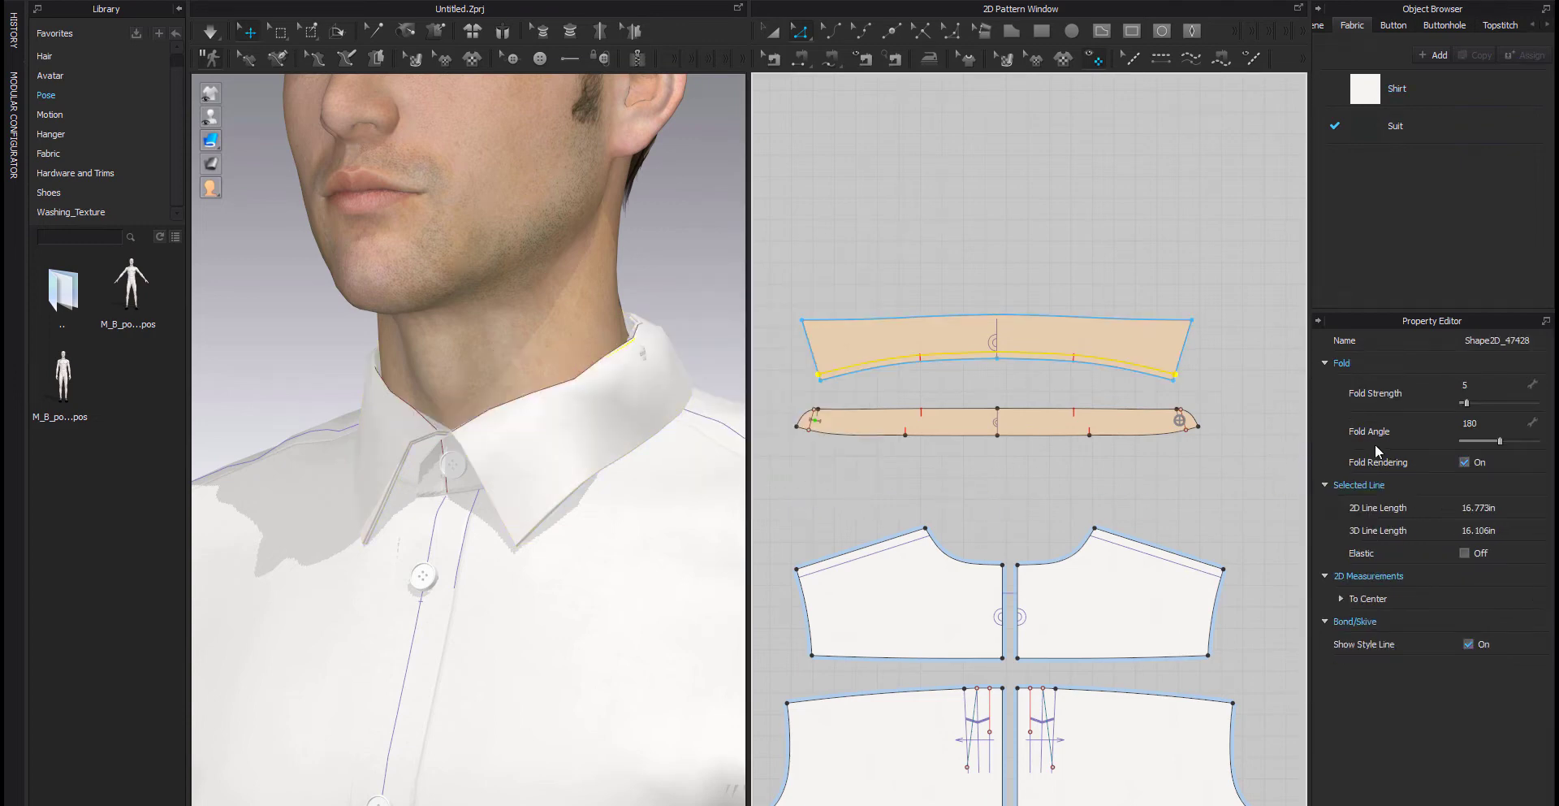
# Set the fold angle of the collar's new internal line to 280.
pyautogui.click(1479, 423)
pyautogui.write('2')
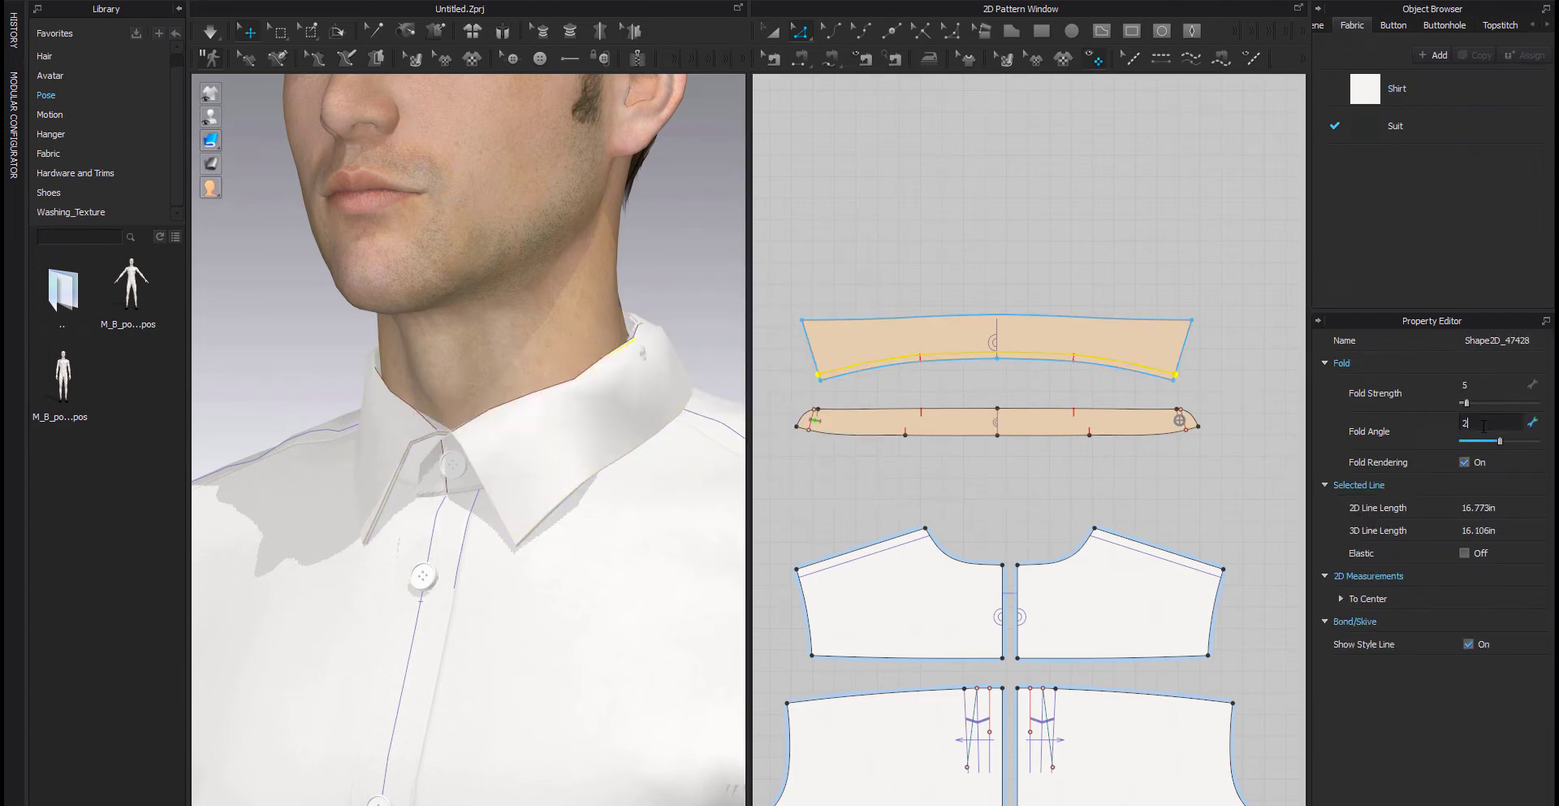
pyautogui.press('Return')
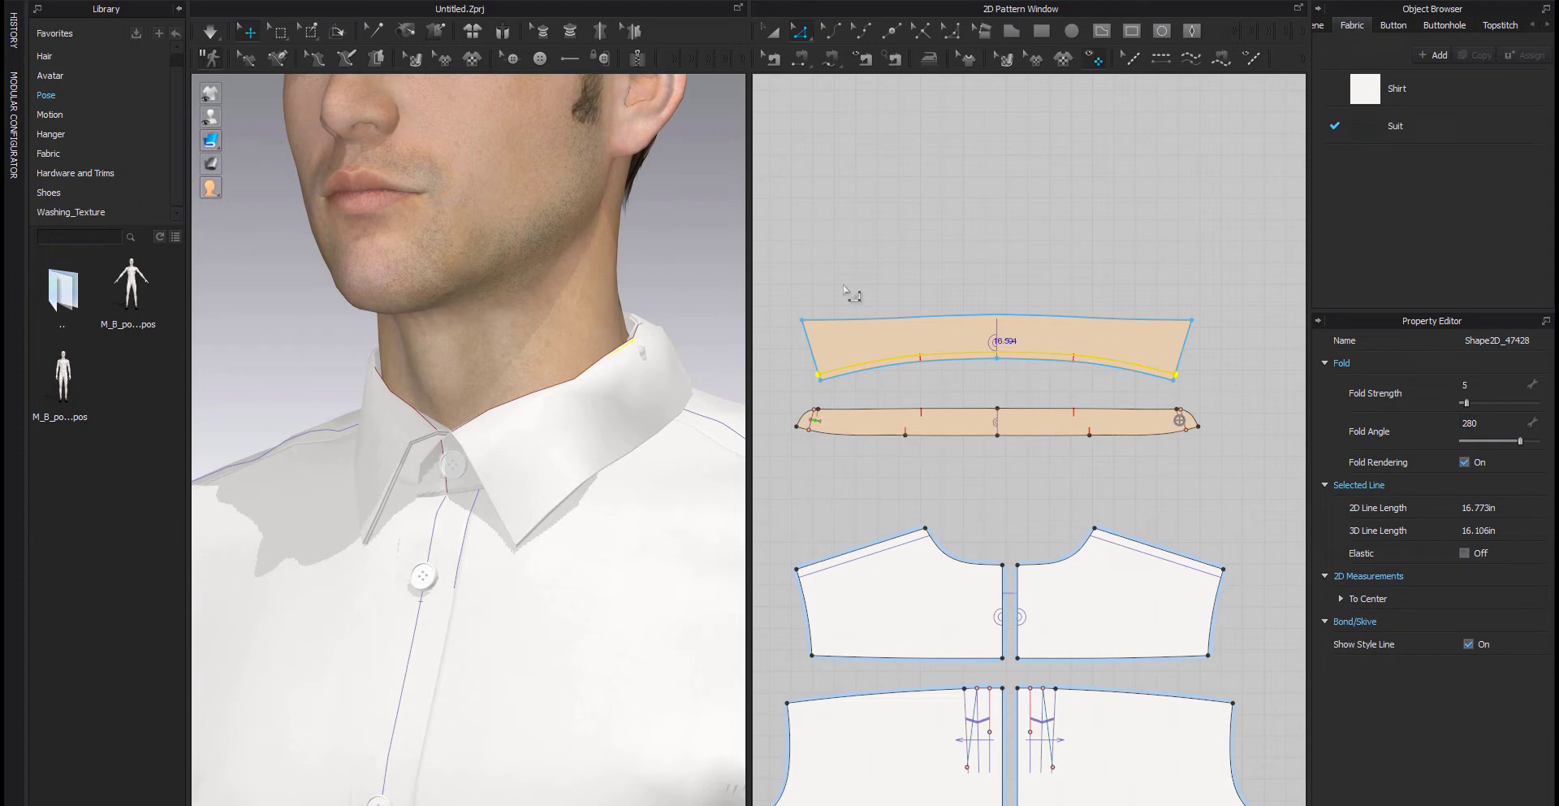
# Simulate the garment so the collar folds over, and turn off Fold Rendering for the collar's internal line.
pyautogui.press('space')
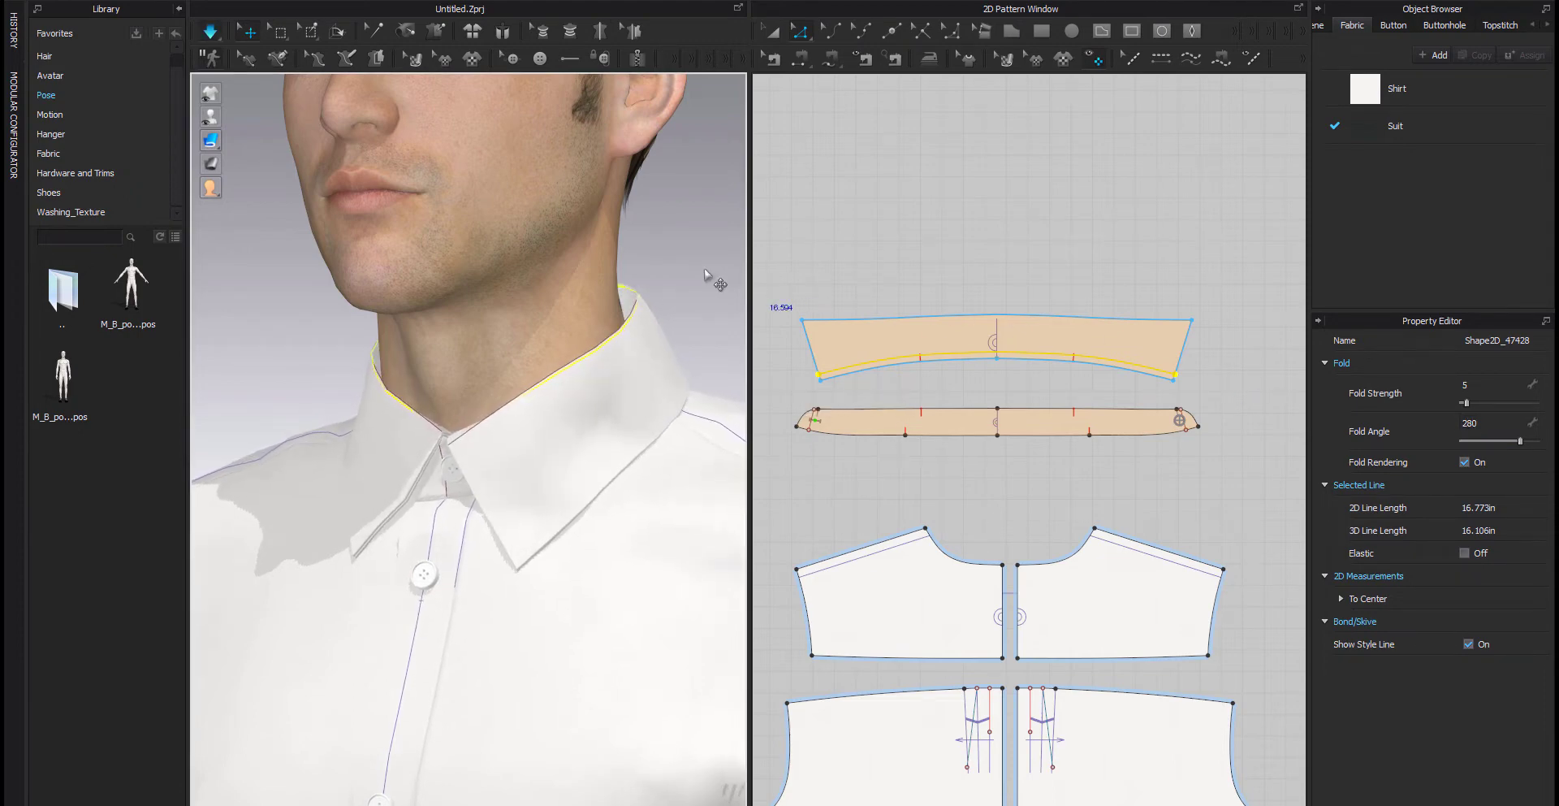
pyautogui.click(1465, 462)
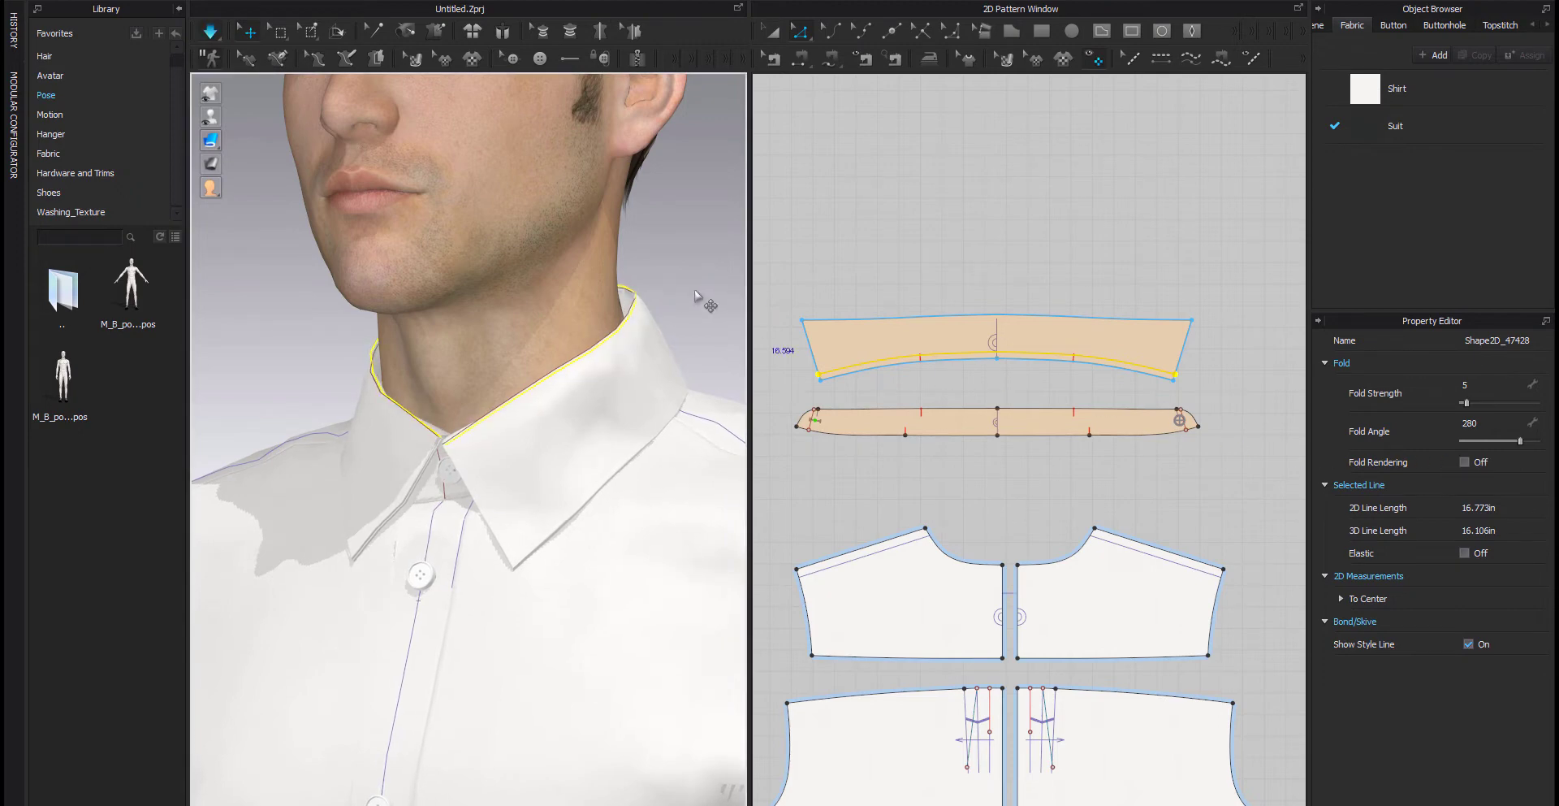
pyautogui.press('2')
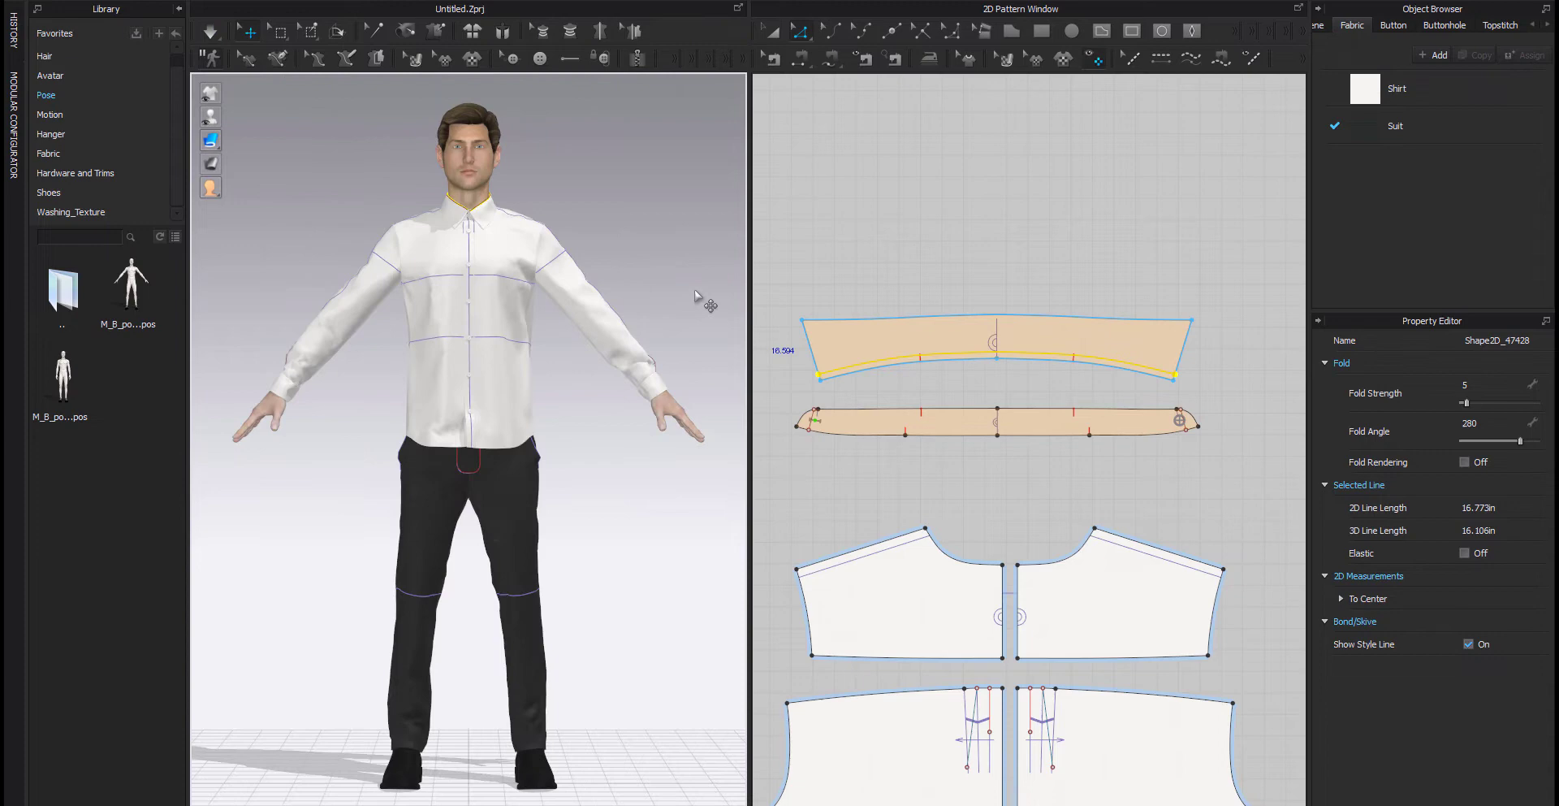
# Turn on Bond with the Fusible_Rigid preset for the trousers' waistband and back pocket welt strips.
pyautogui.scroll(-5, 1001, 516)
pyautogui.moveTo(989, 561); pyautogui.dragTo(1191, 106, button='middle')
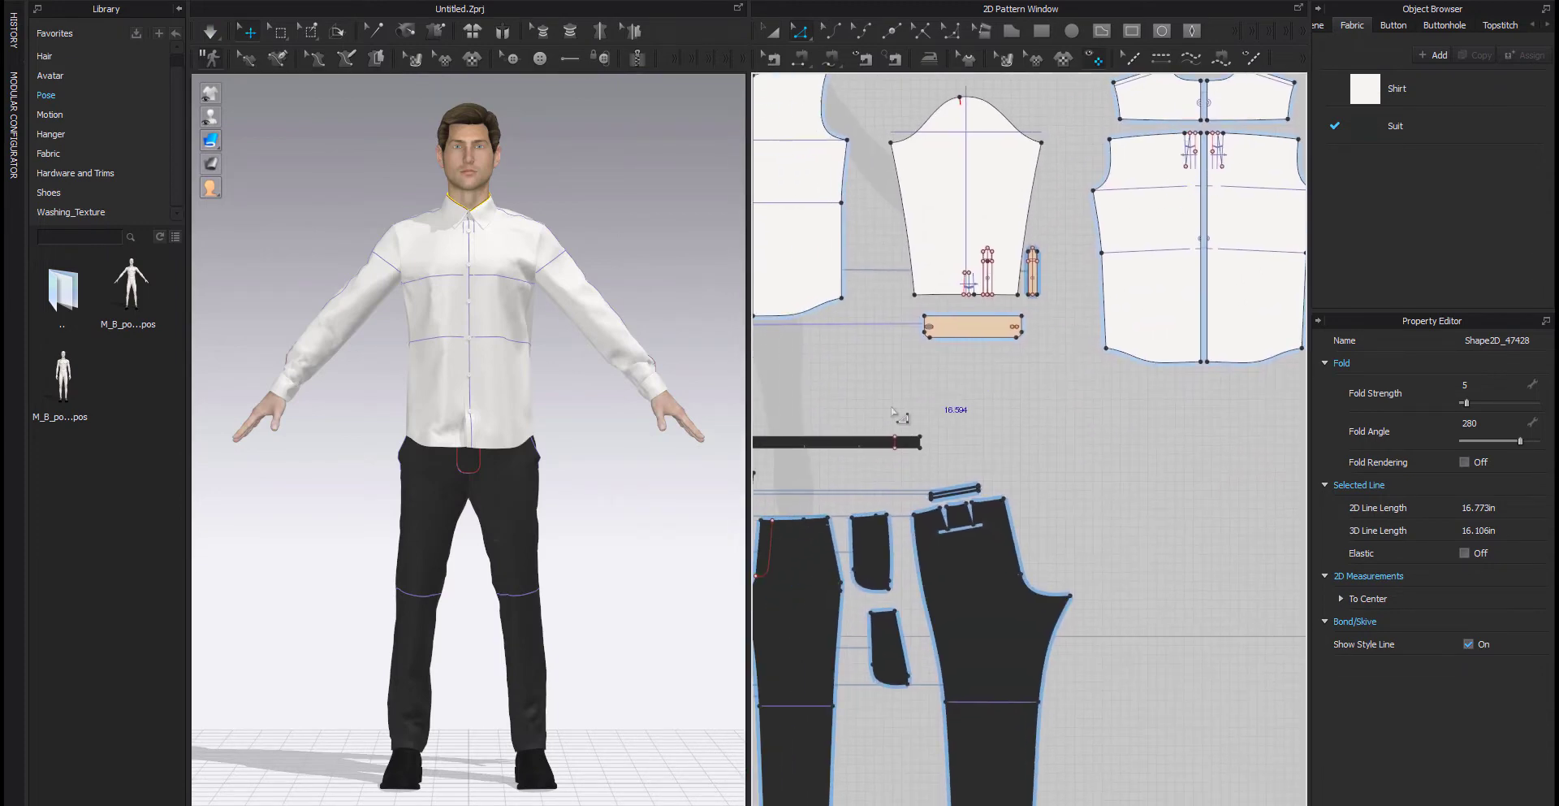
pyautogui.moveTo(876, 437); pyautogui.dragTo(985, 402, button='middle')
pyautogui.press('a')
pyautogui.click(966, 406)
pyautogui.scroll(5, 1085, 451)
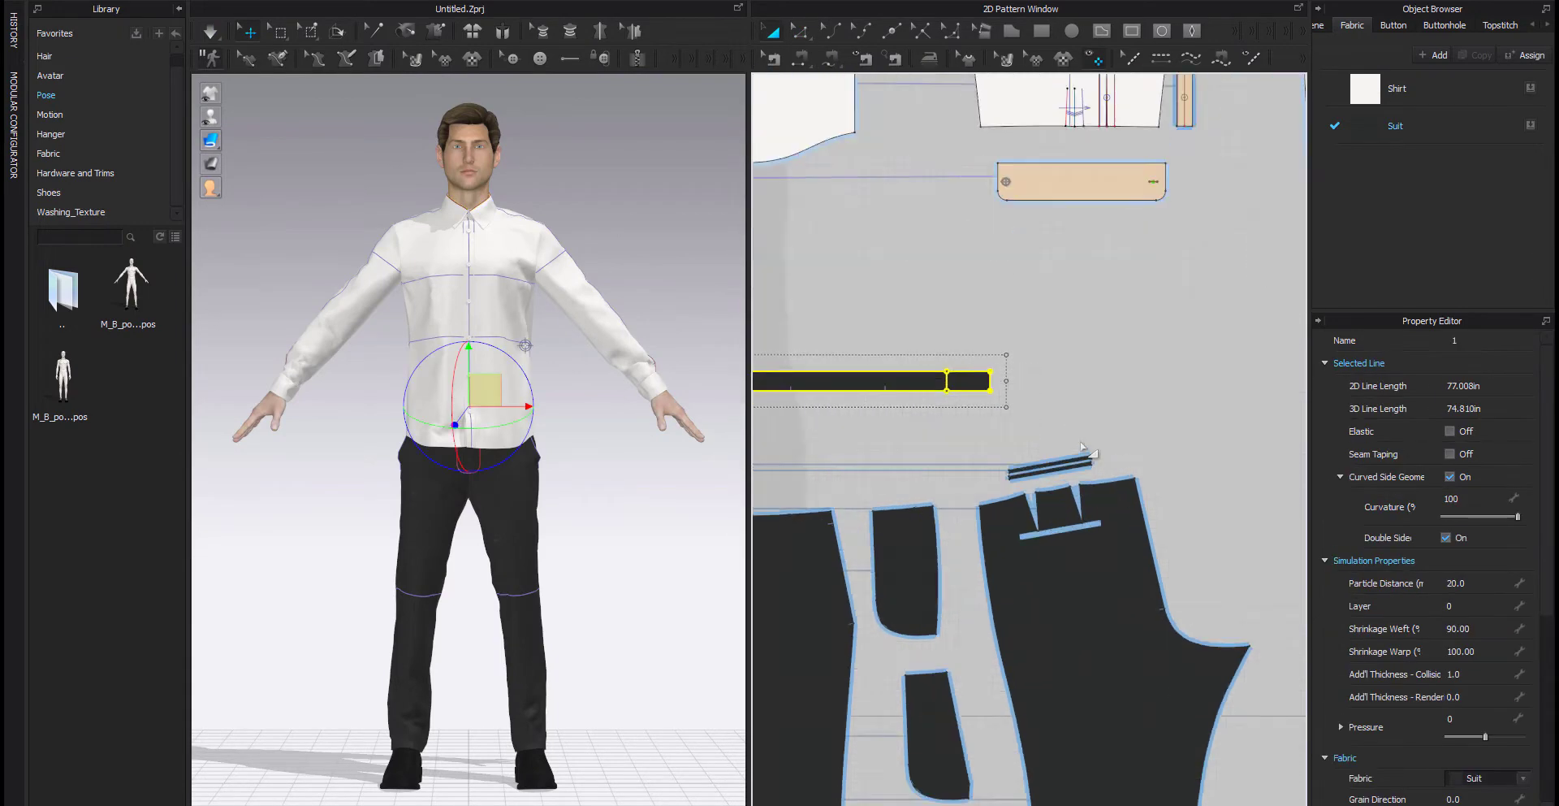
pyautogui.keyDown('shift'); pyautogui.click(1085, 493); pyautogui.keyUp('shift')
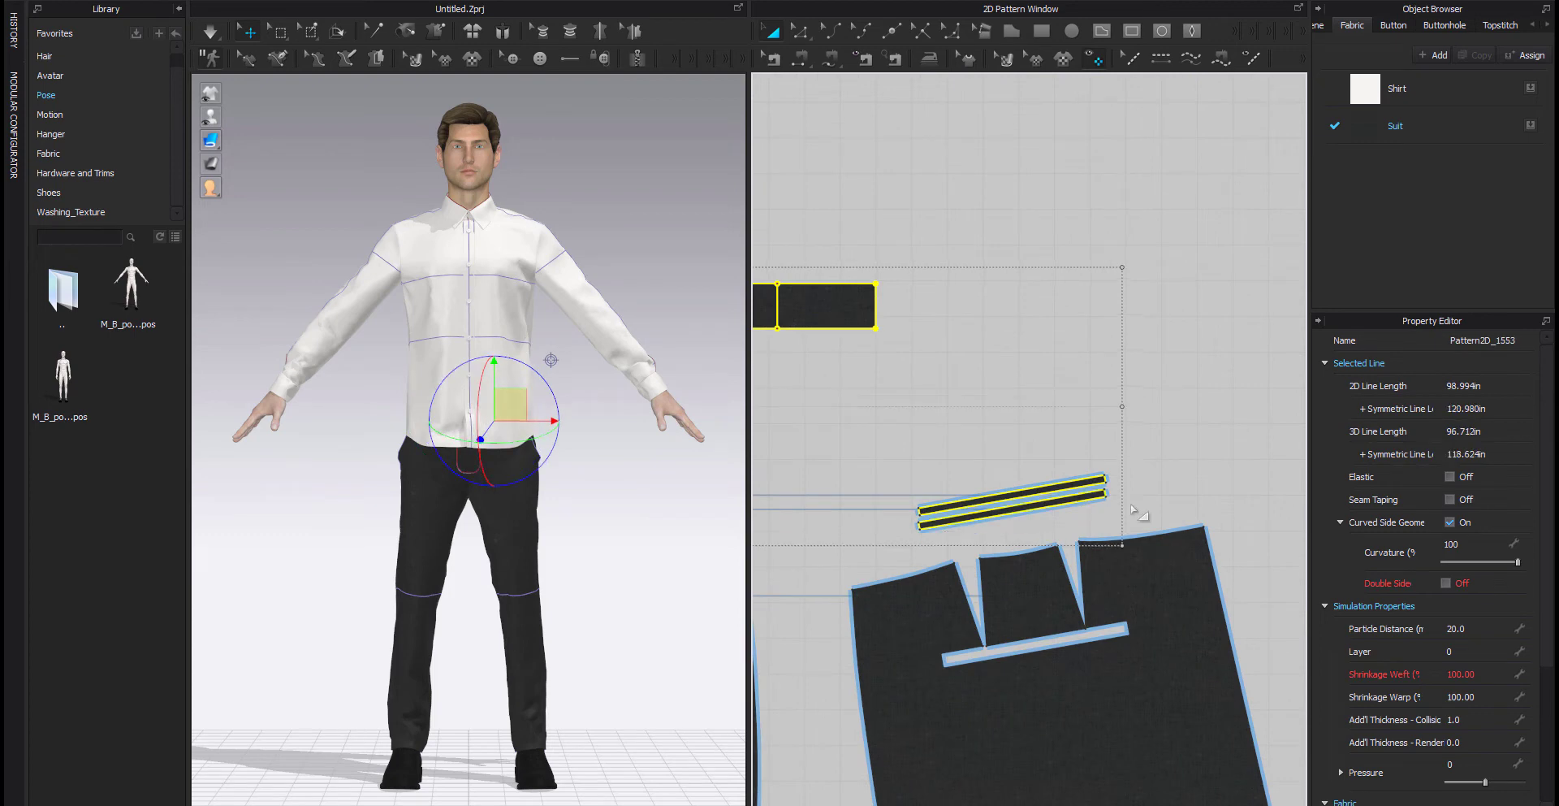
pyautogui.scroll(-4, 1435, 743)
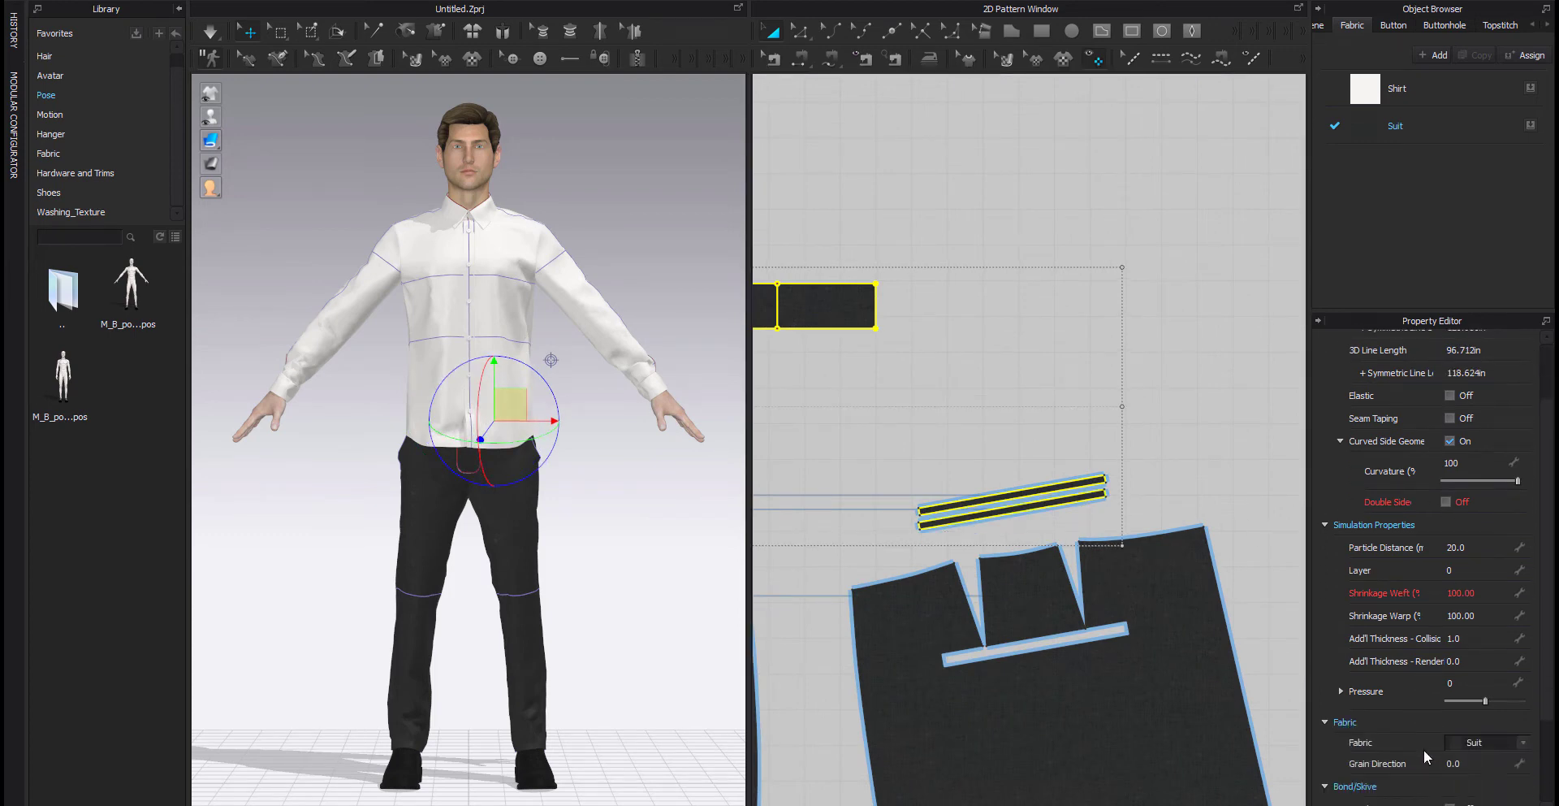
pyautogui.click(1450, 761)
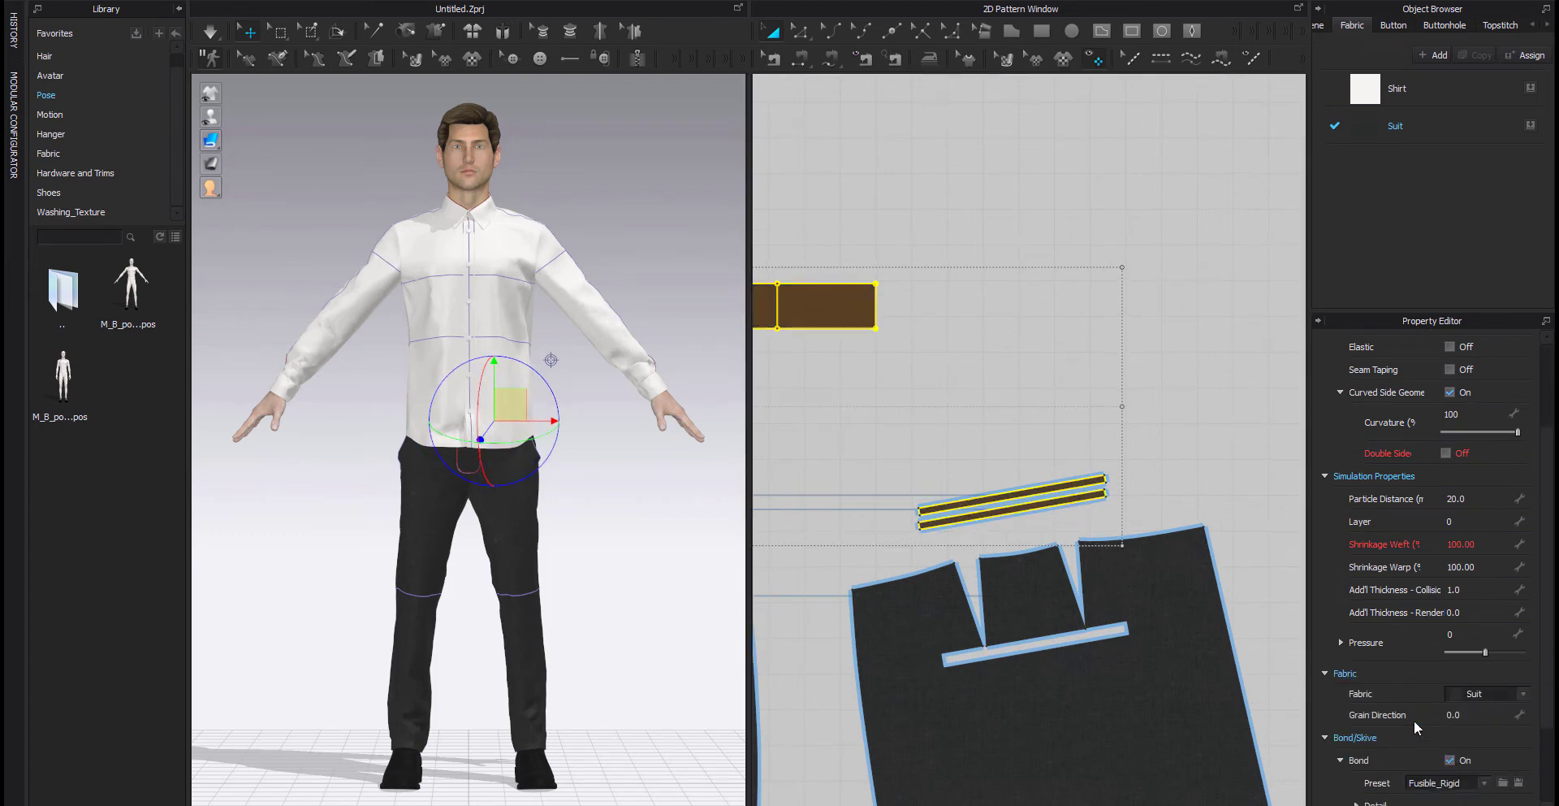
# Set the trousers waistband's additional rendering thickness to 3.
pyautogui.click(837, 298)
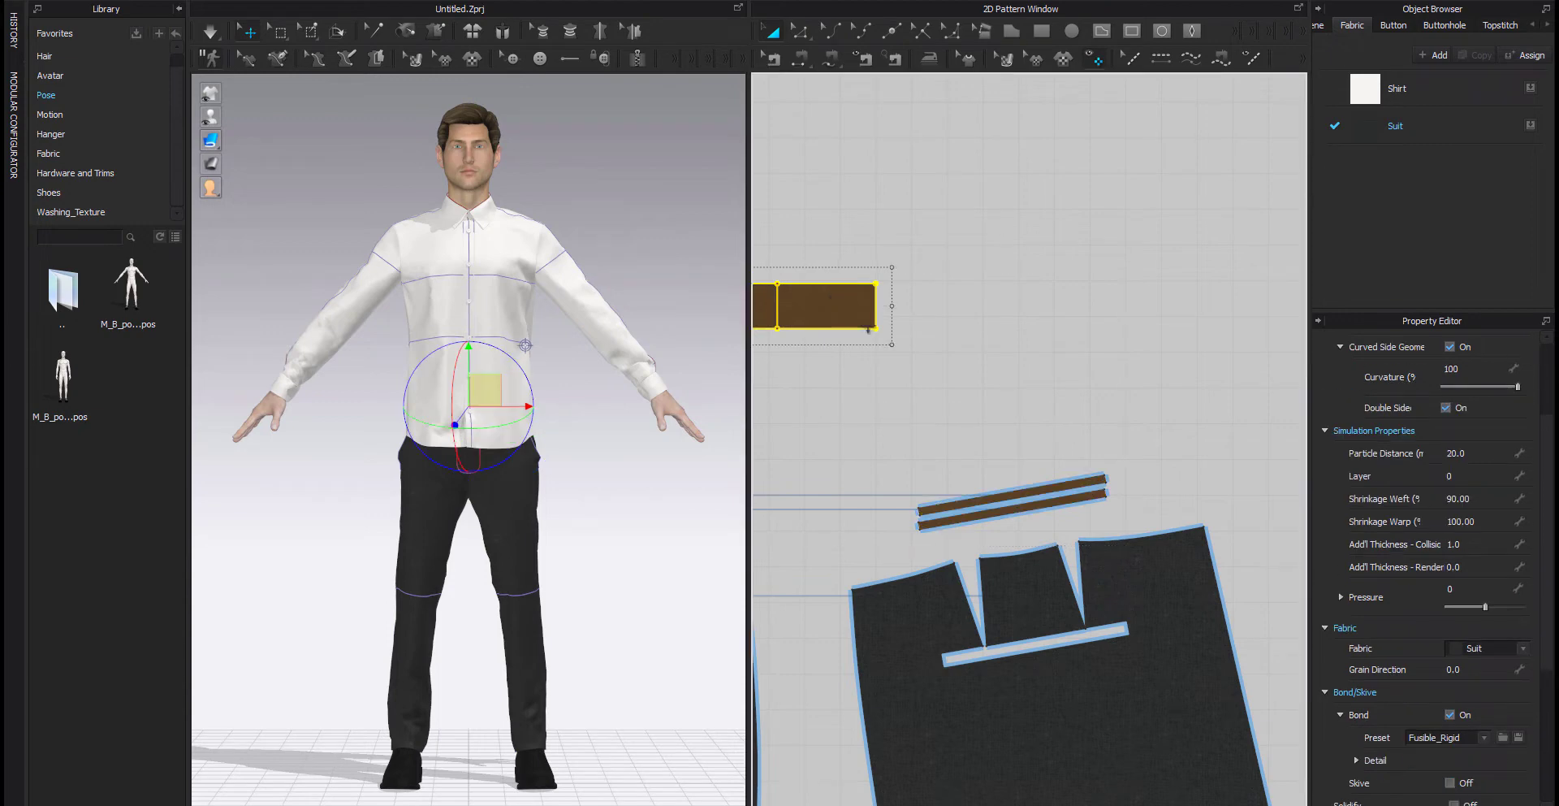
pyautogui.scroll(-4, 1006, 373)
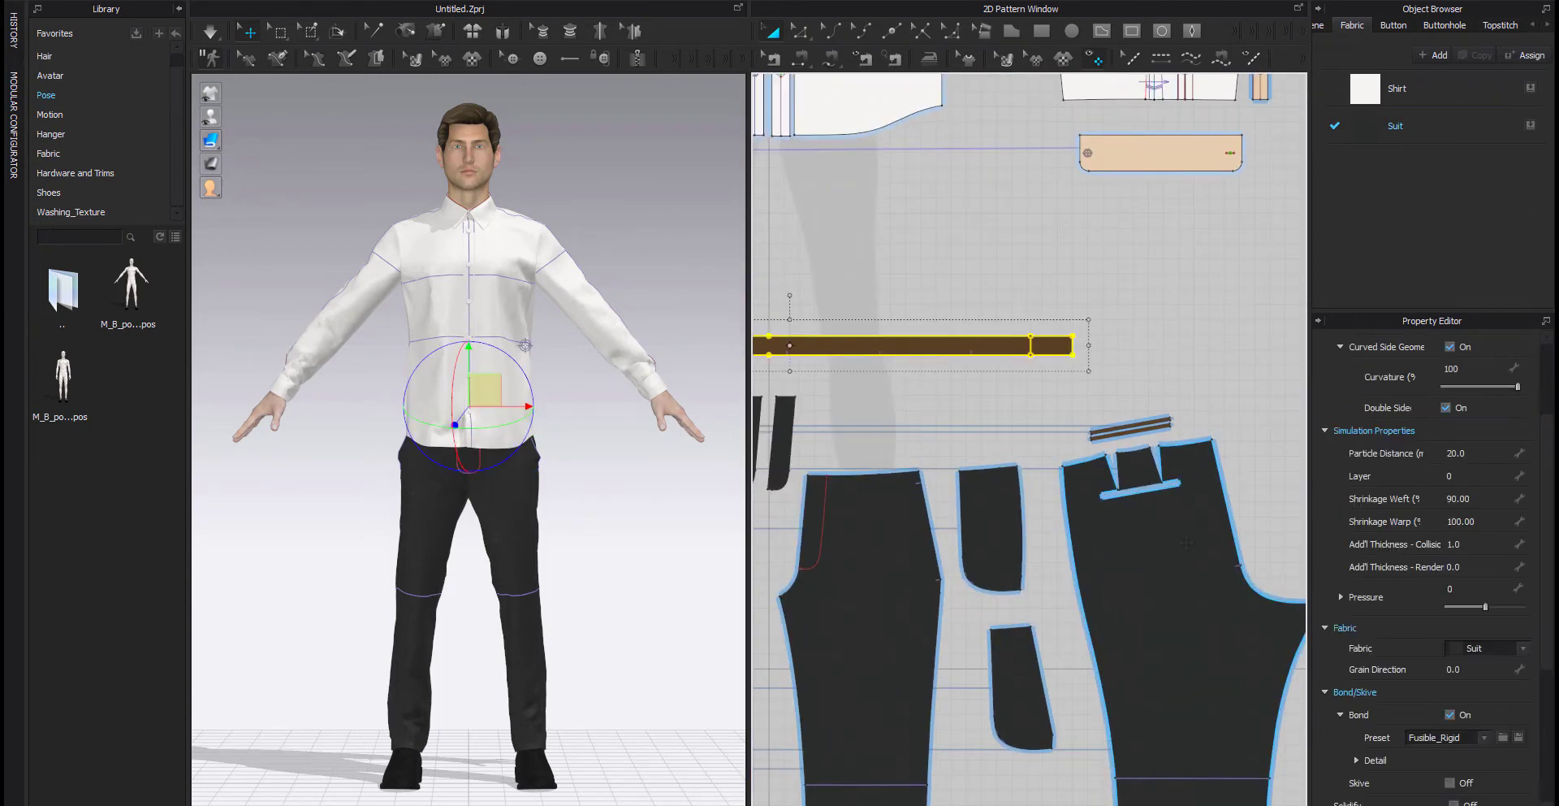
pyautogui.click(1477, 567)
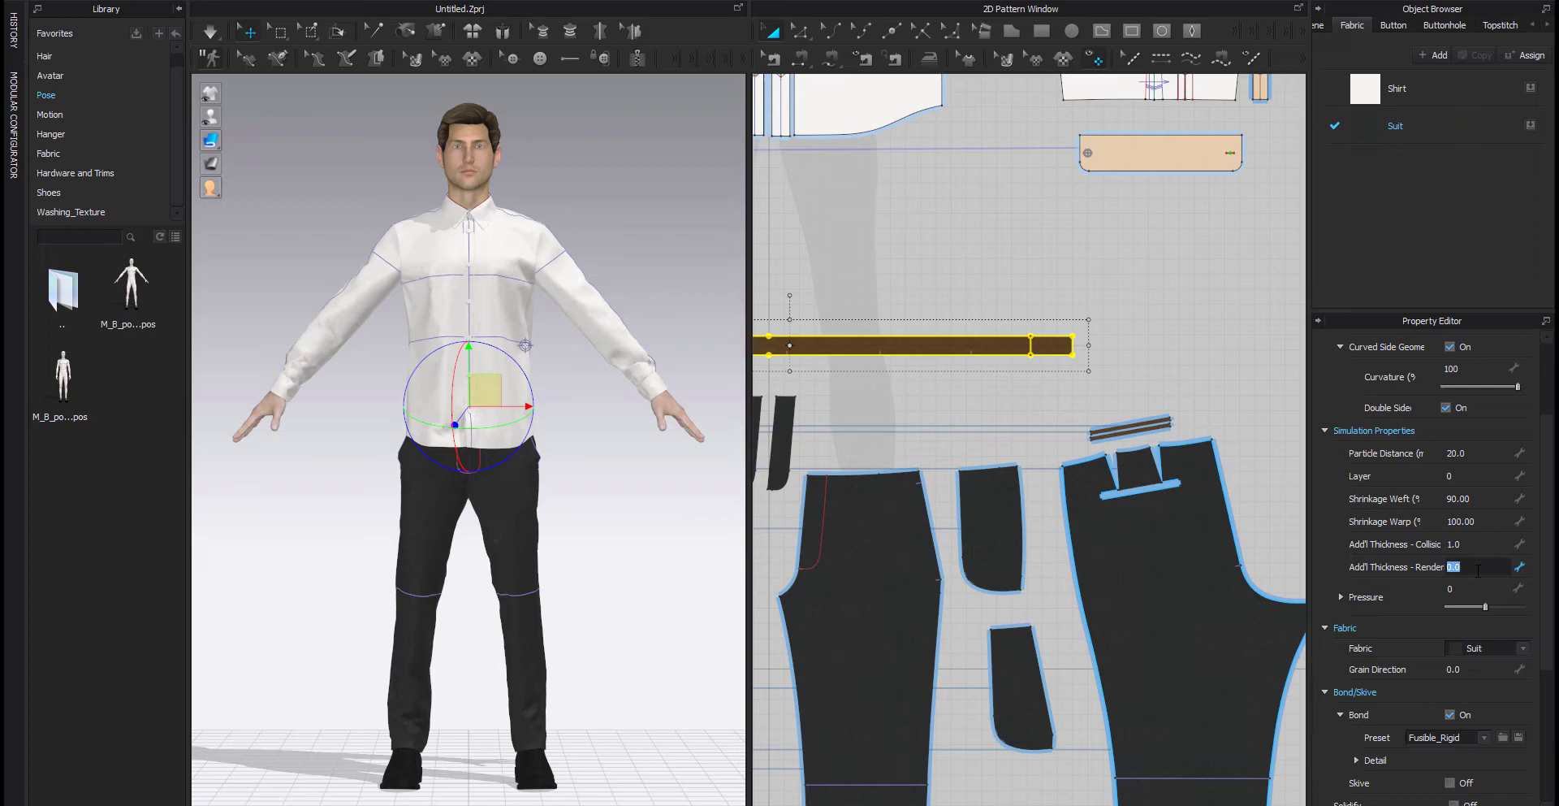
pyautogui.write('3')
pyautogui.press('Return')
pyautogui.click(1167, 368)
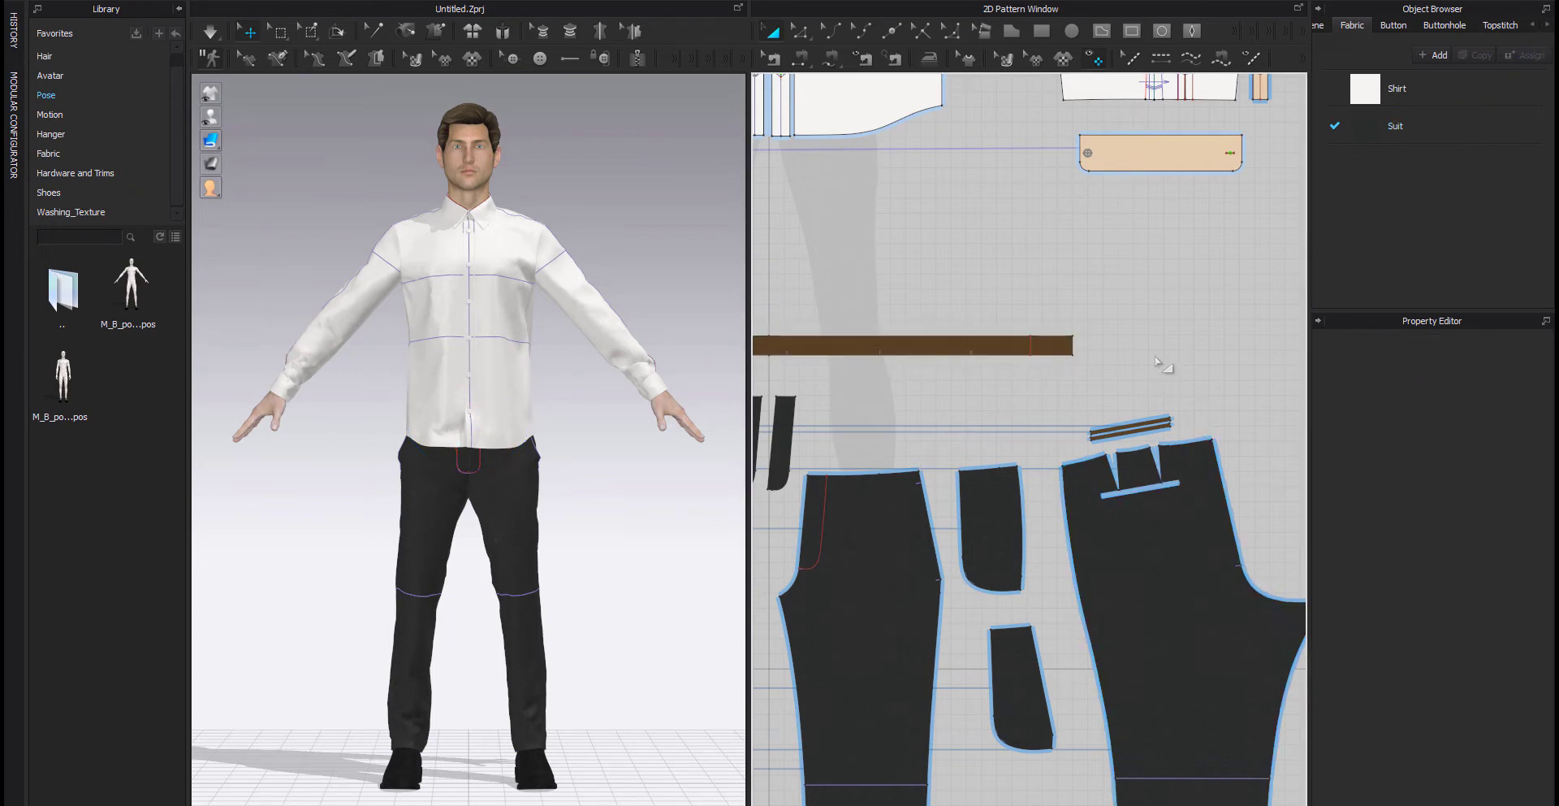
# Apply Seam Taping to the trousers' front crotch curve, slanted front pocket opening and back crotch curve.
pyautogui.click(969, 61)
pyautogui.moveTo(939, 405); pyautogui.dragTo(1068, 299, button='right')
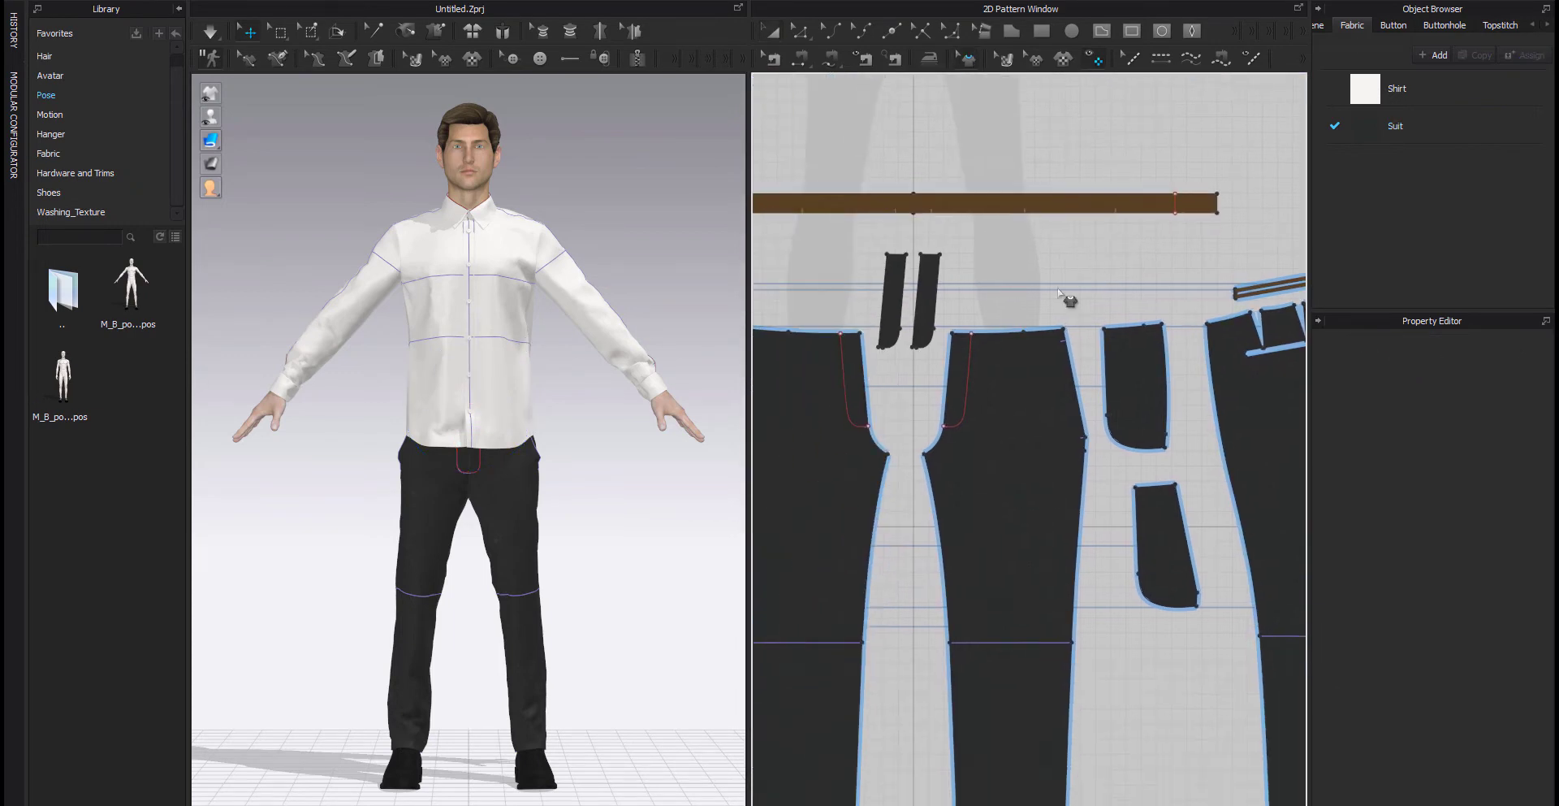
pyautogui.click(936, 443)
pyautogui.click(1079, 398)
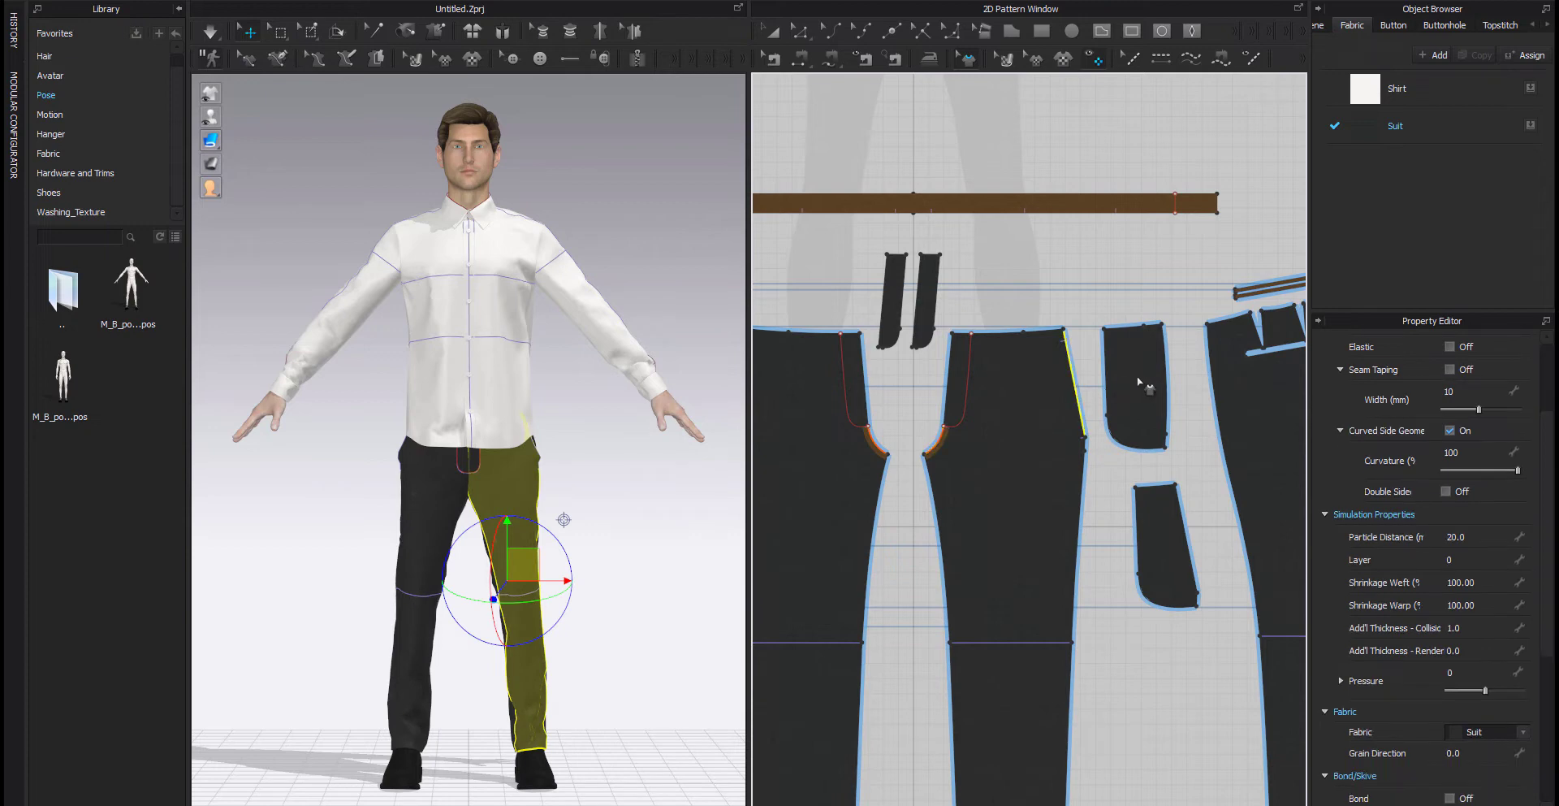
pyautogui.moveTo(1146, 377); pyautogui.dragTo(897, 392, button='right')
pyautogui.click(1166, 456)
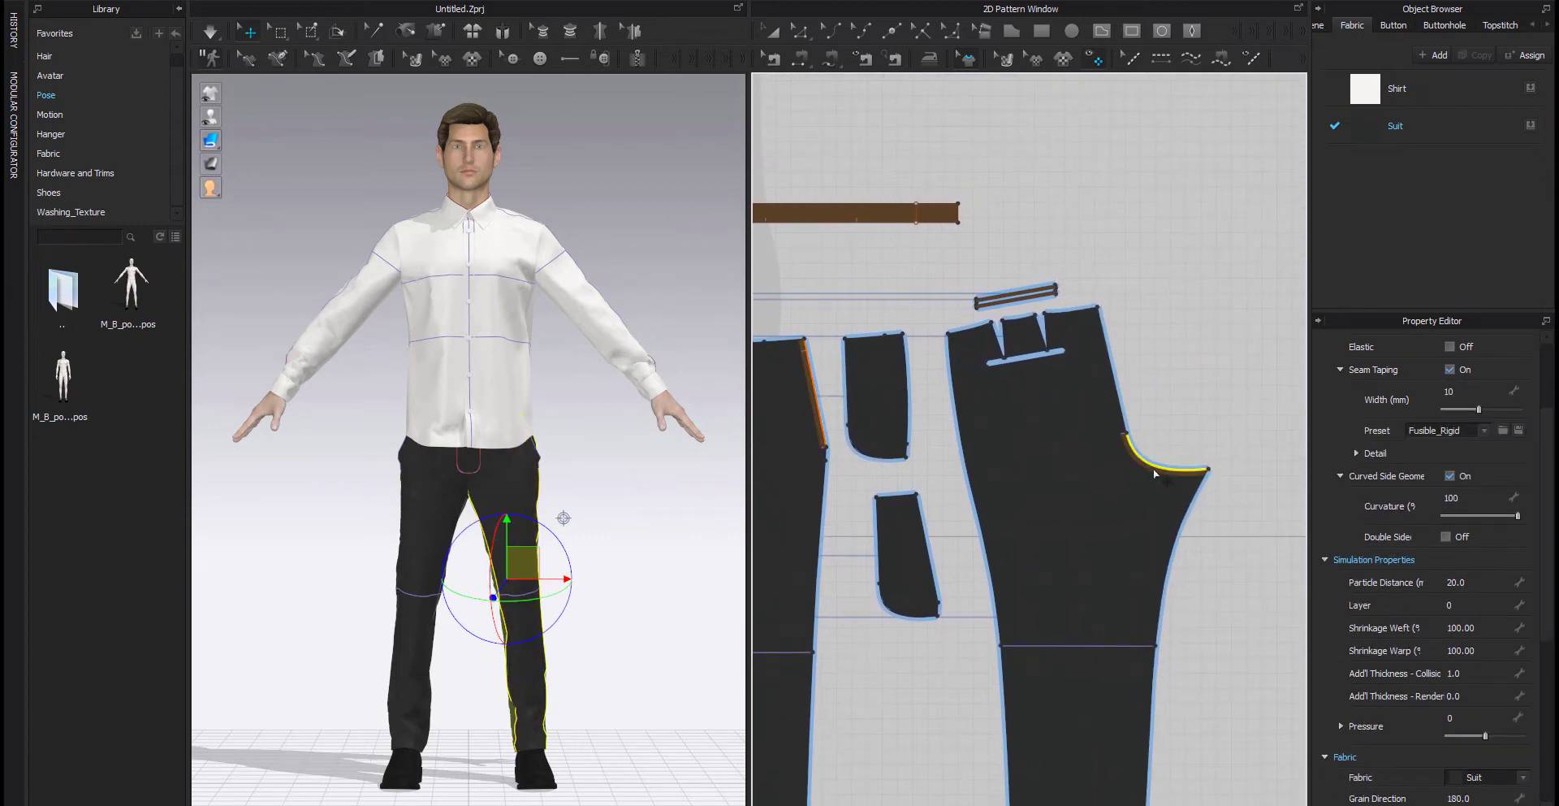
# Set the fold angle of the crotch curve's sewing line to 360.
pyautogui.press('b')
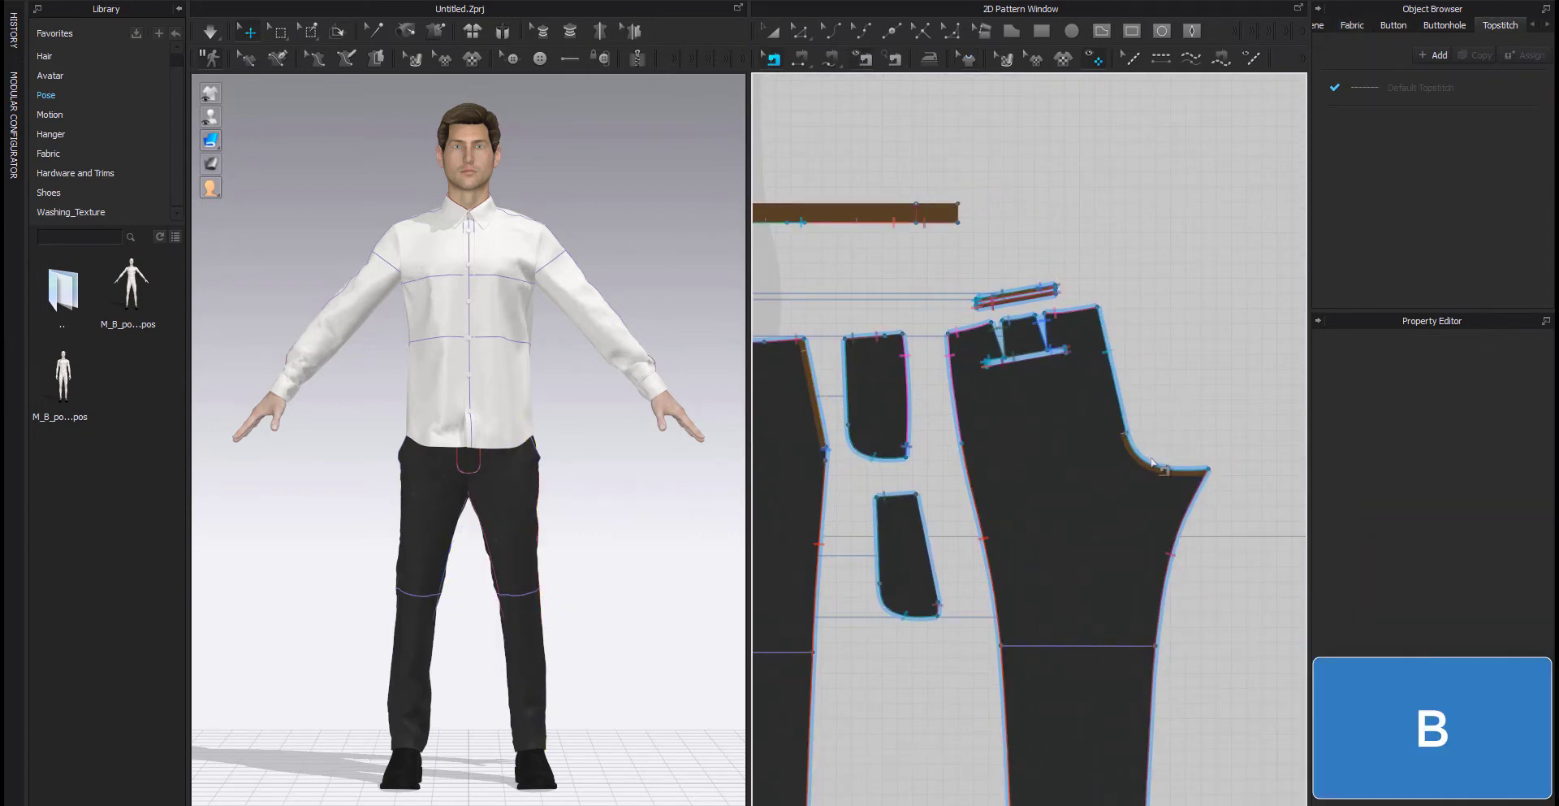
pyautogui.click(1160, 466)
pyautogui.moveTo(926, 499); pyautogui.dragTo(1134, 463, button='right')
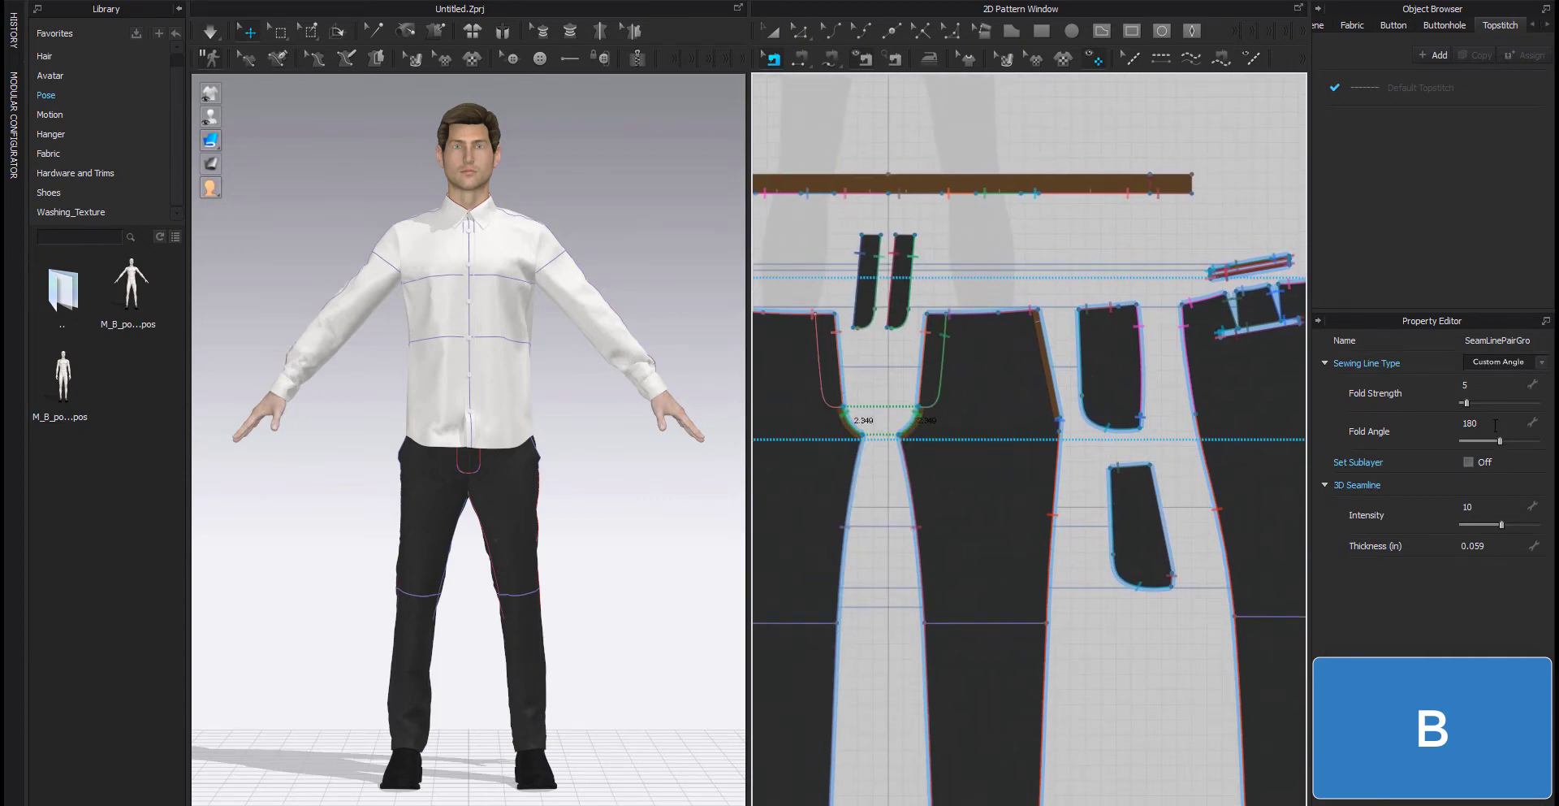
pyautogui.moveTo(1500, 440); pyautogui.dragTo(1517, 440)
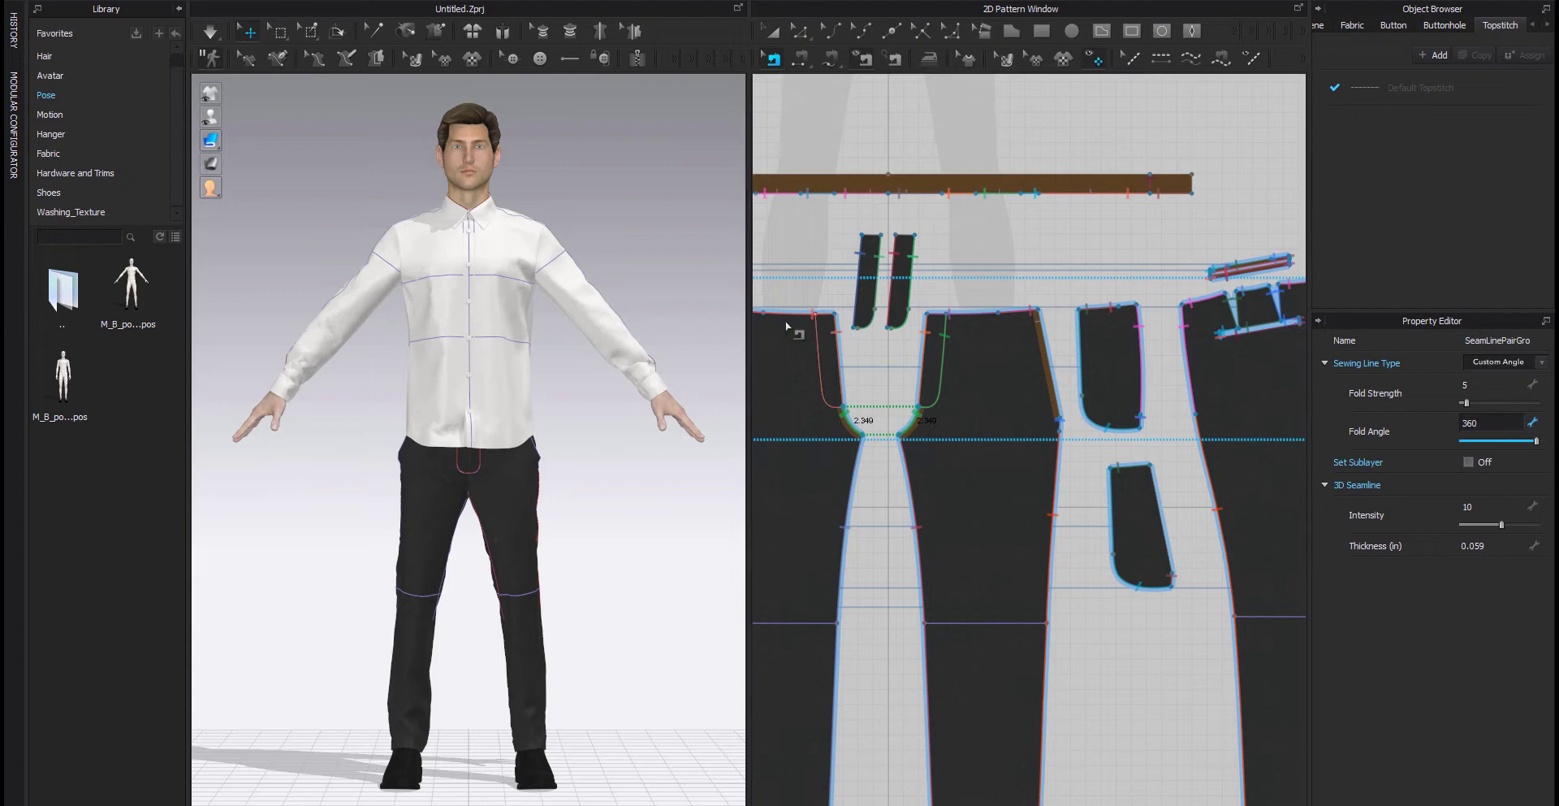
# Simulate the garment and load the arms-down standing pose onto the avatar.
pyautogui.click(724, 294)
pyautogui.press('space')
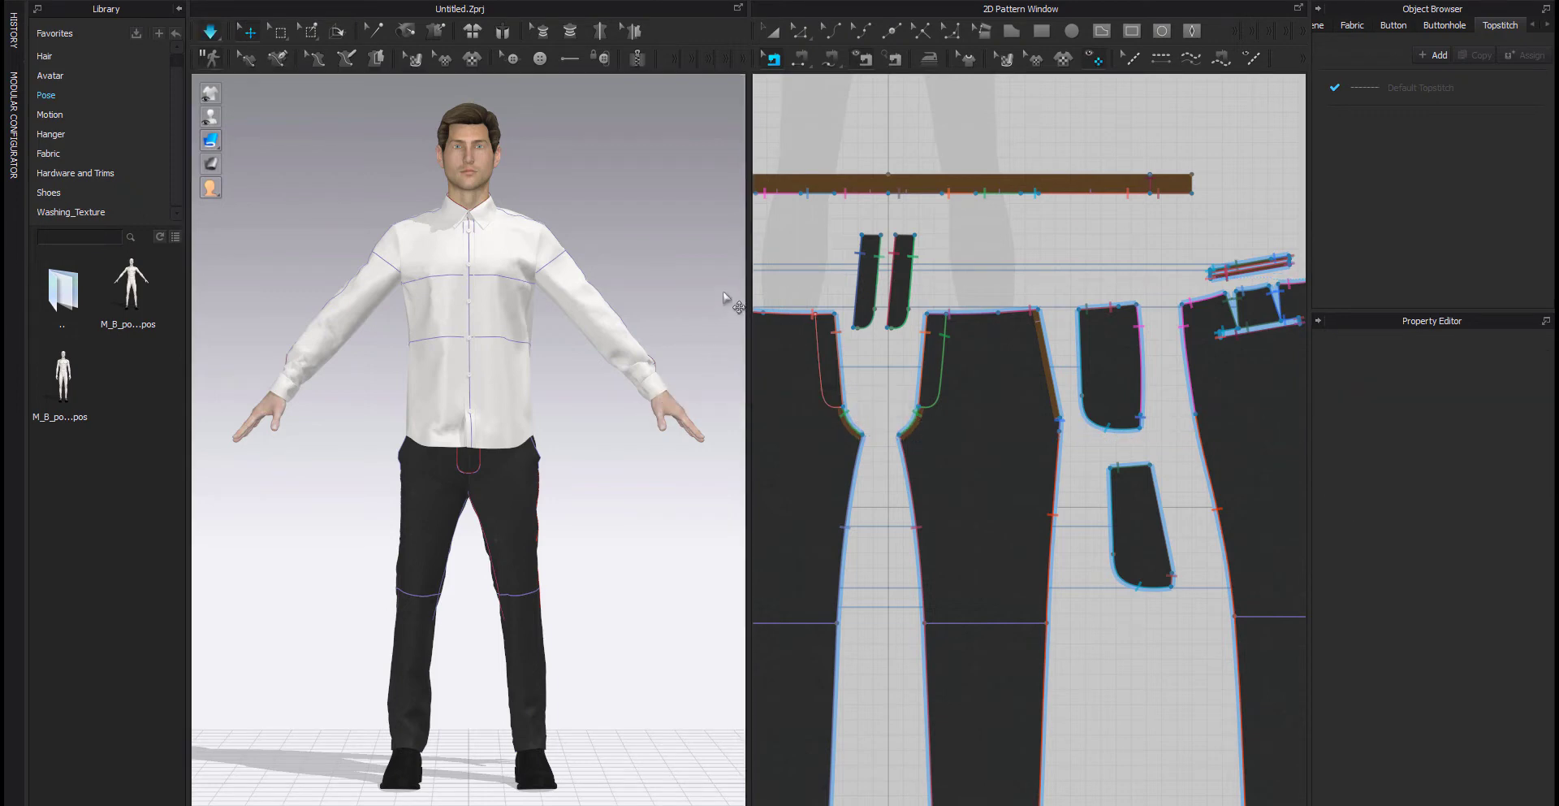
pyautogui.doubleClick(48, 373)
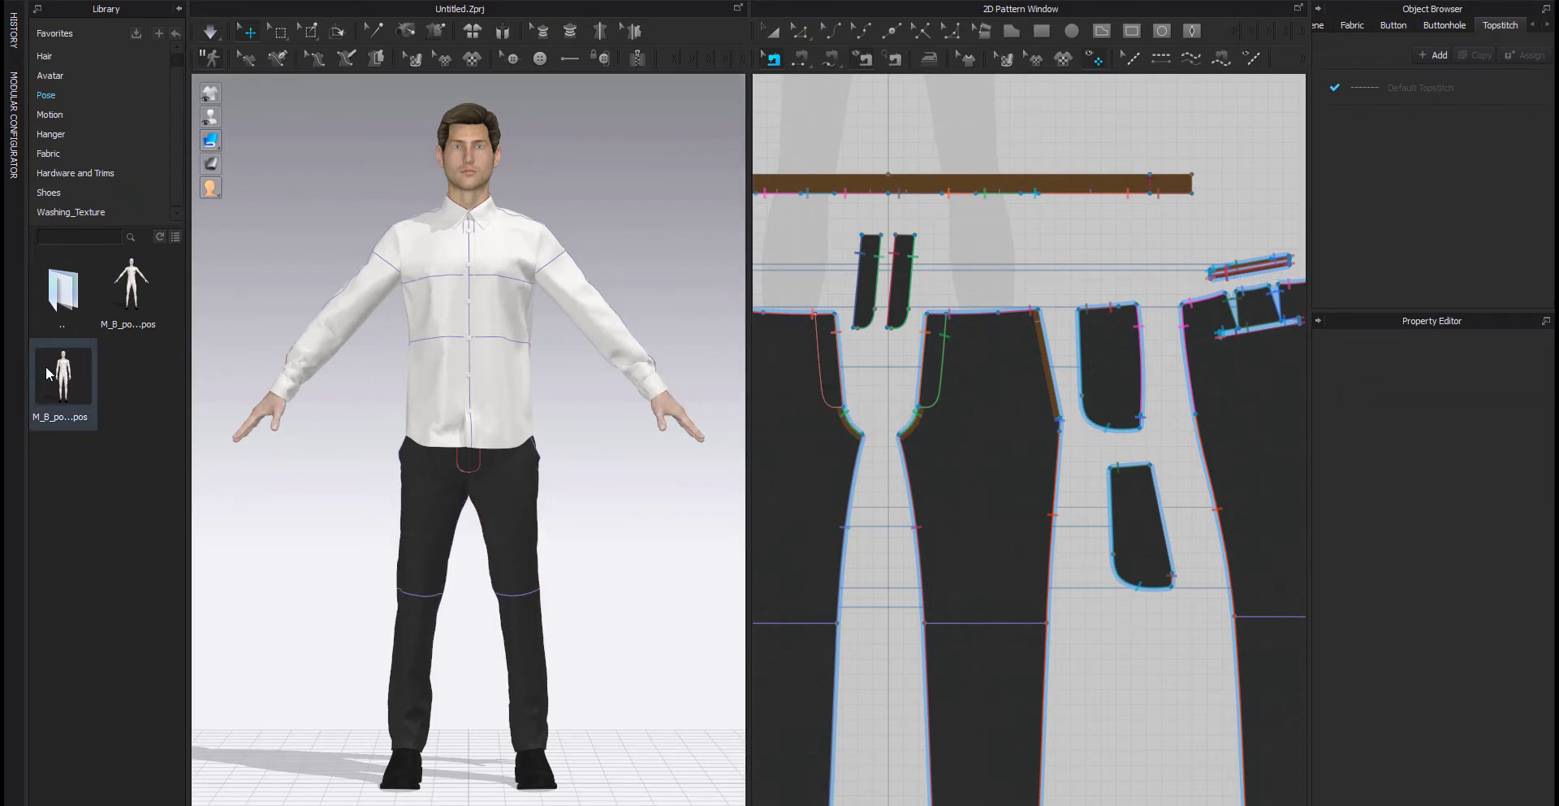
pyautogui.click(781, 439)
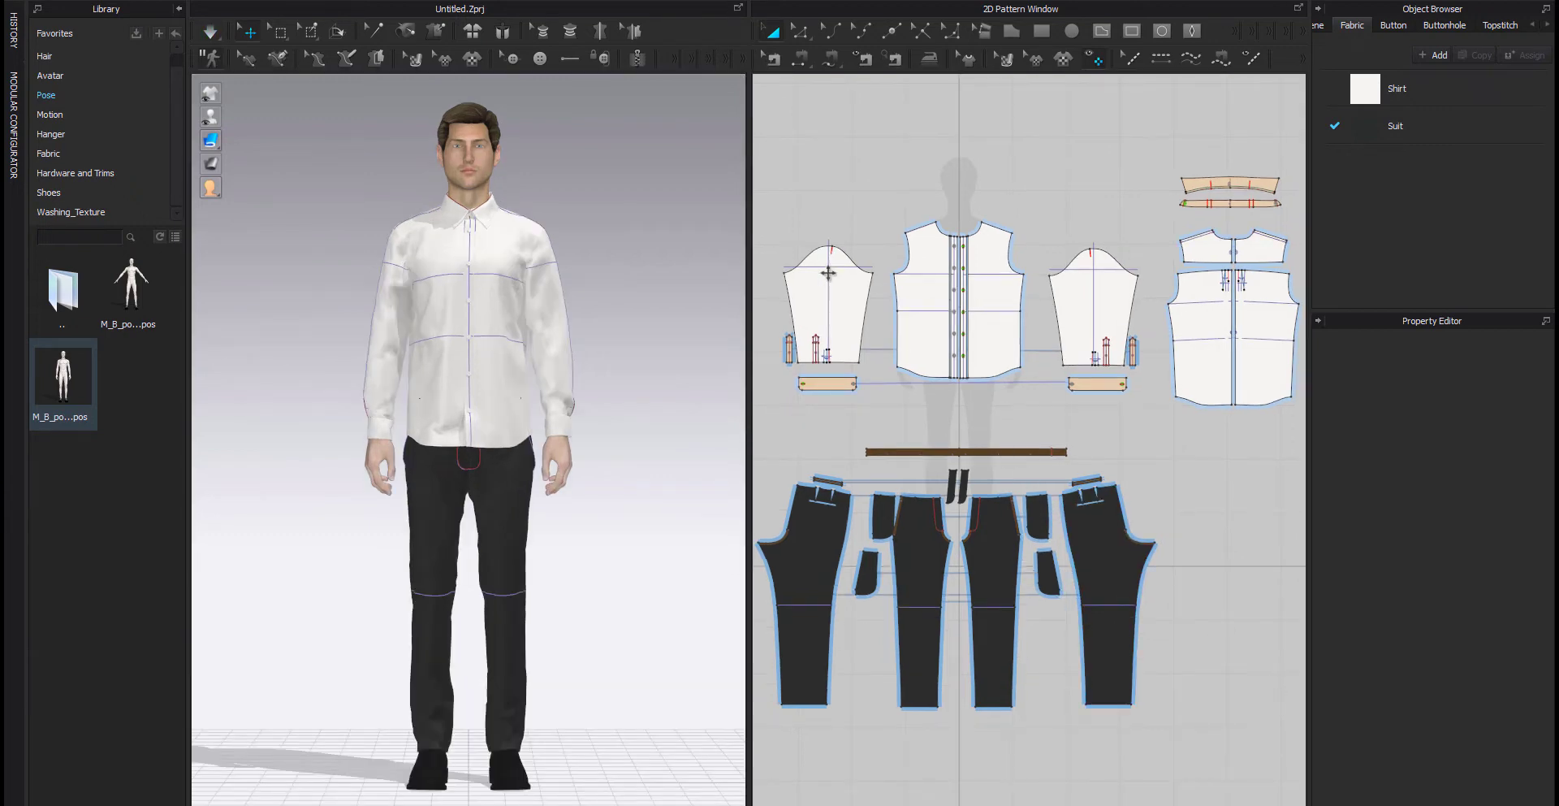
# Freeze all of the shirt's pattern pieces.
pyautogui.moveTo(761, 129); pyautogui.dragTo(1338, 443)
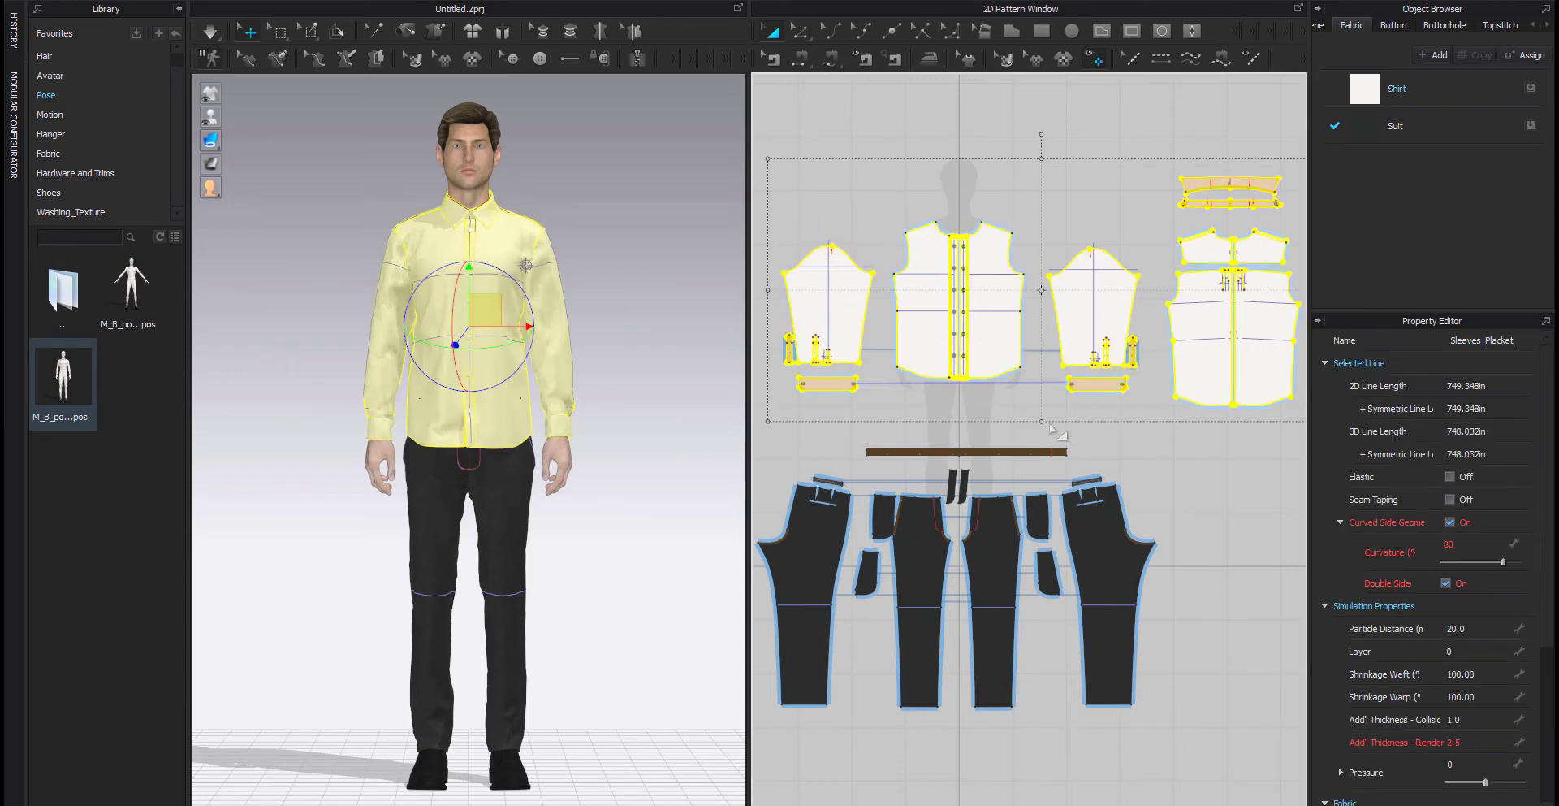
pyautogui.hotkey('ctrl', 'f')
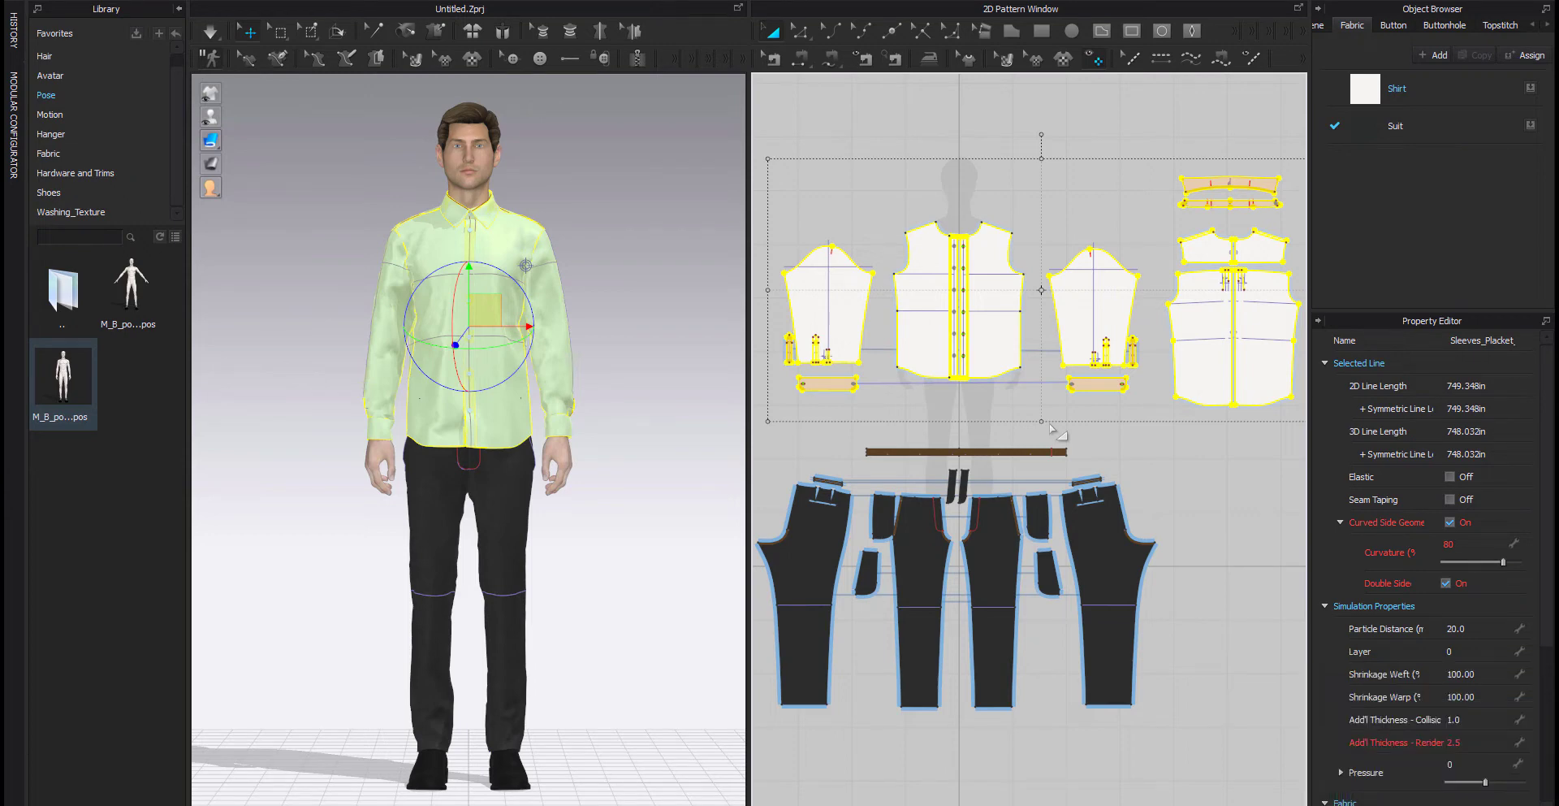
pyautogui.click(1193, 566)
# Set the Layer of all trouser pieces to 1 and simulate them over the frozen shirt.
pyautogui.moveTo(1229, 744); pyautogui.dragTo(626, 443)
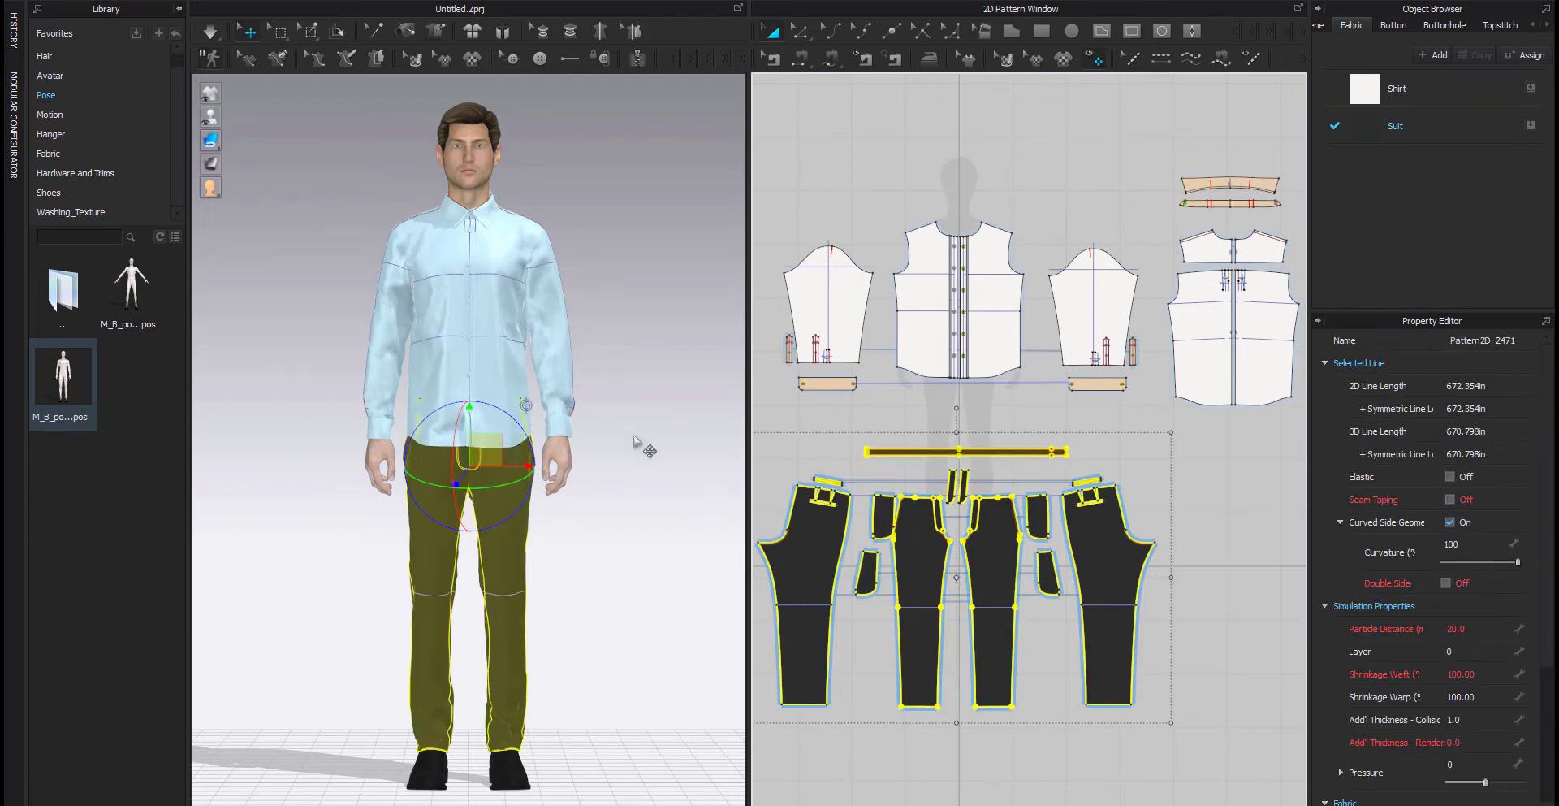
pyautogui.click(1470, 656)
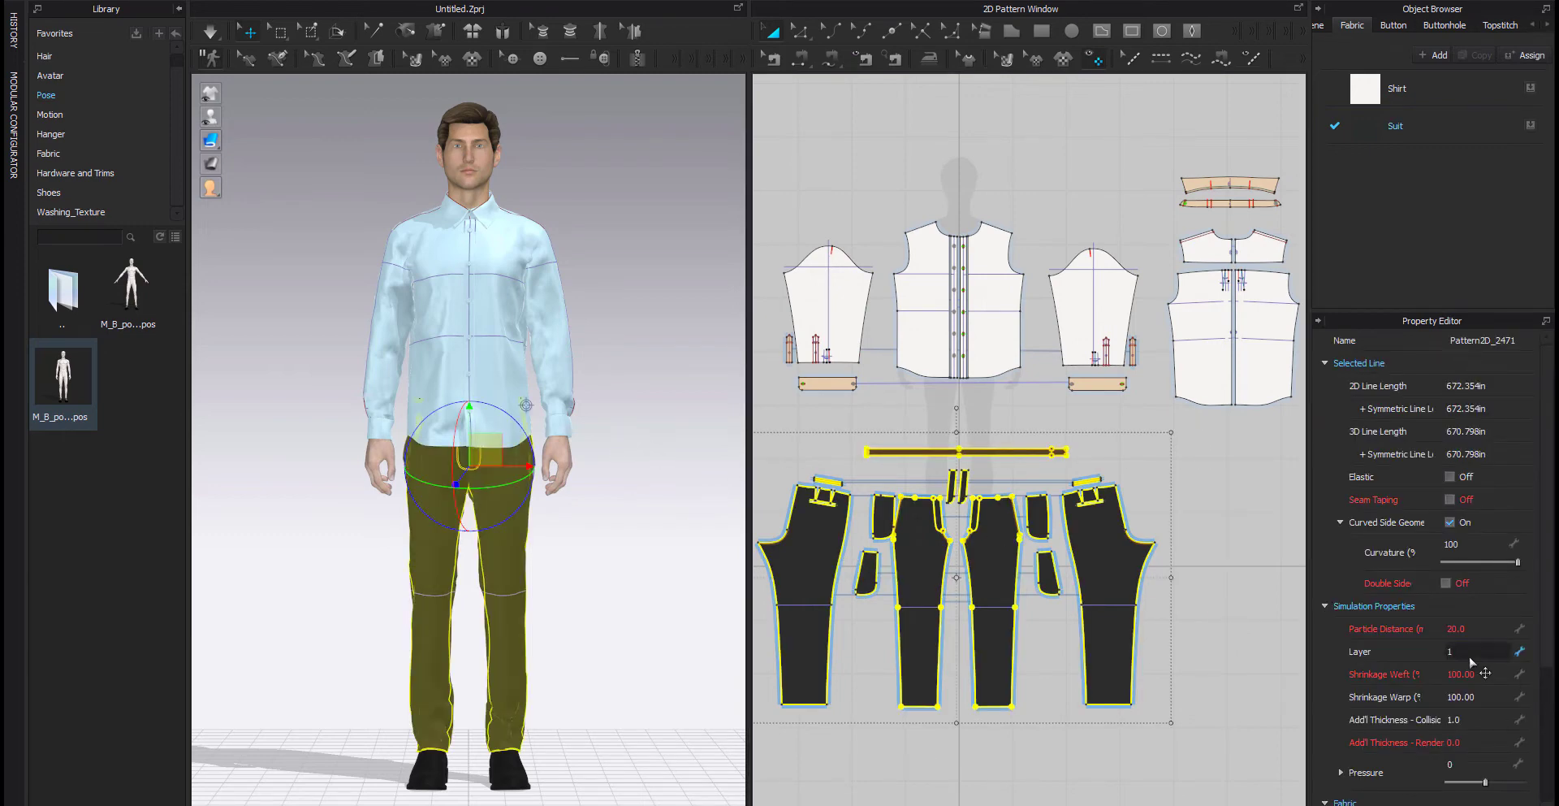
pyautogui.press('Return')
pyautogui.press('space')
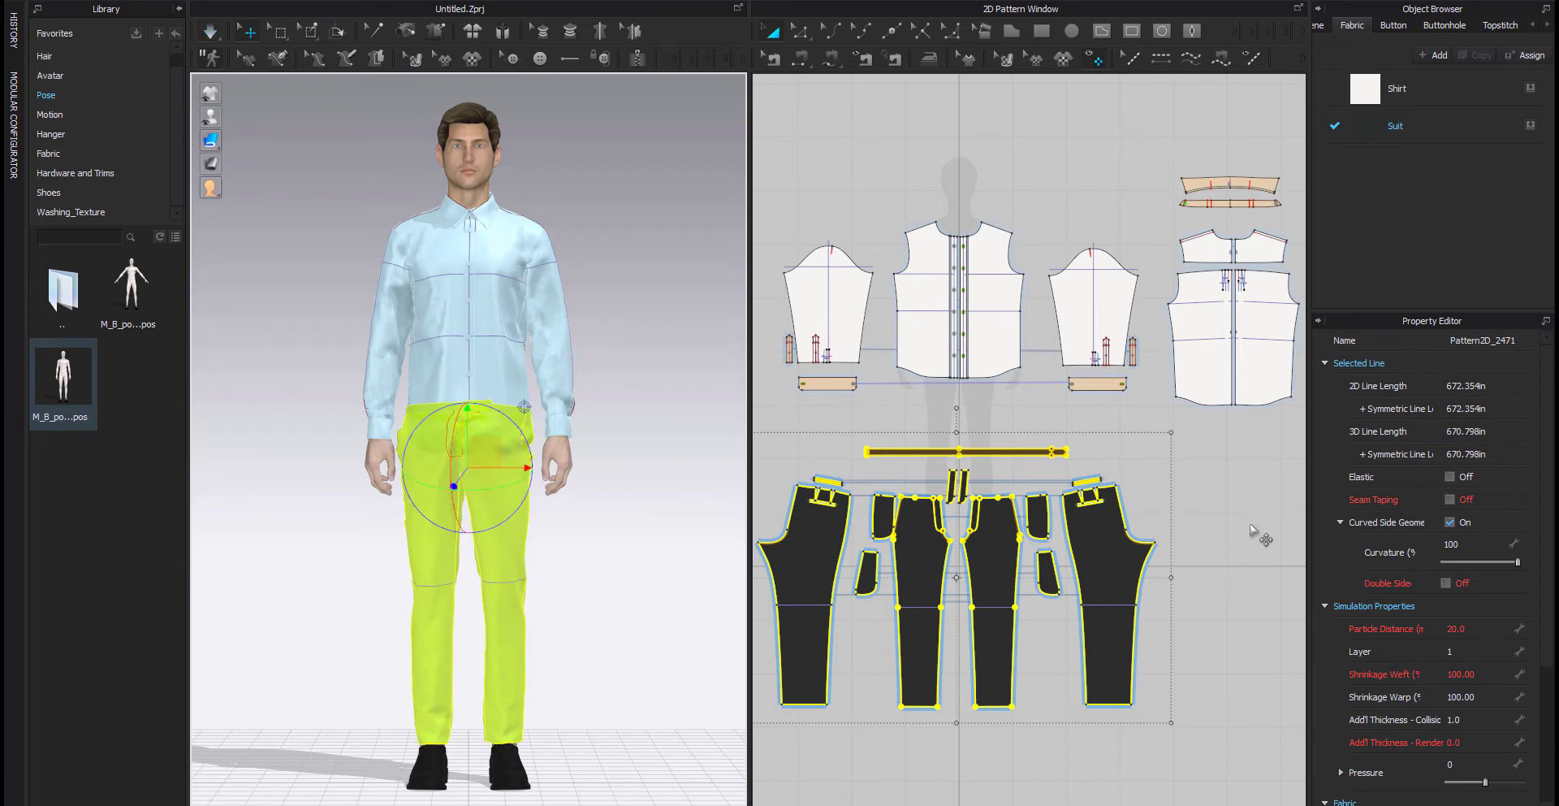
# Return the trouser pieces to Layer 0 and run the simulation with the shirt still frozen.
pyautogui.click(1462, 653)
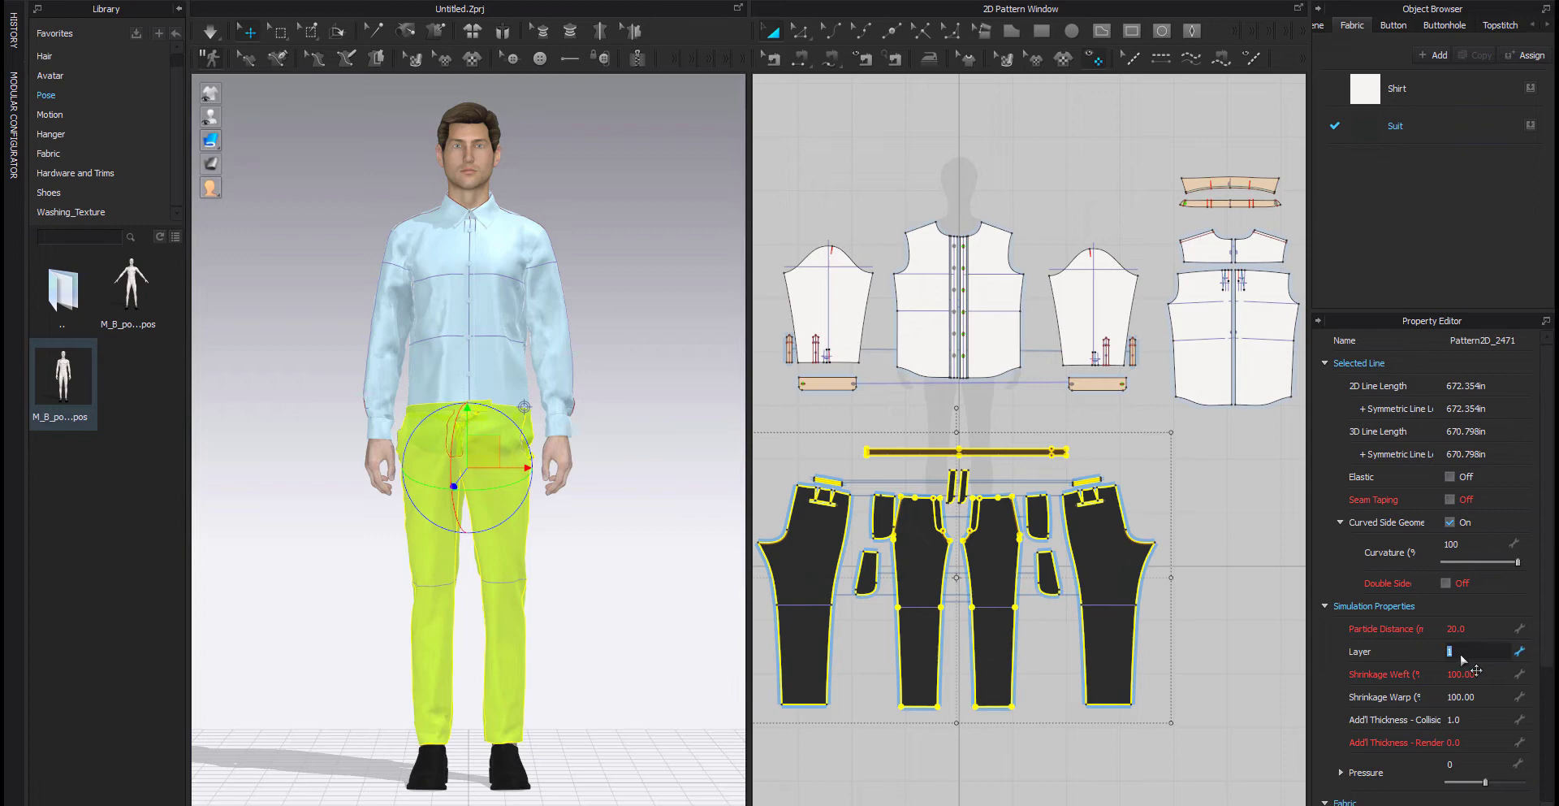
pyautogui.write('0')
pyautogui.press('Return')
pyautogui.press('space')
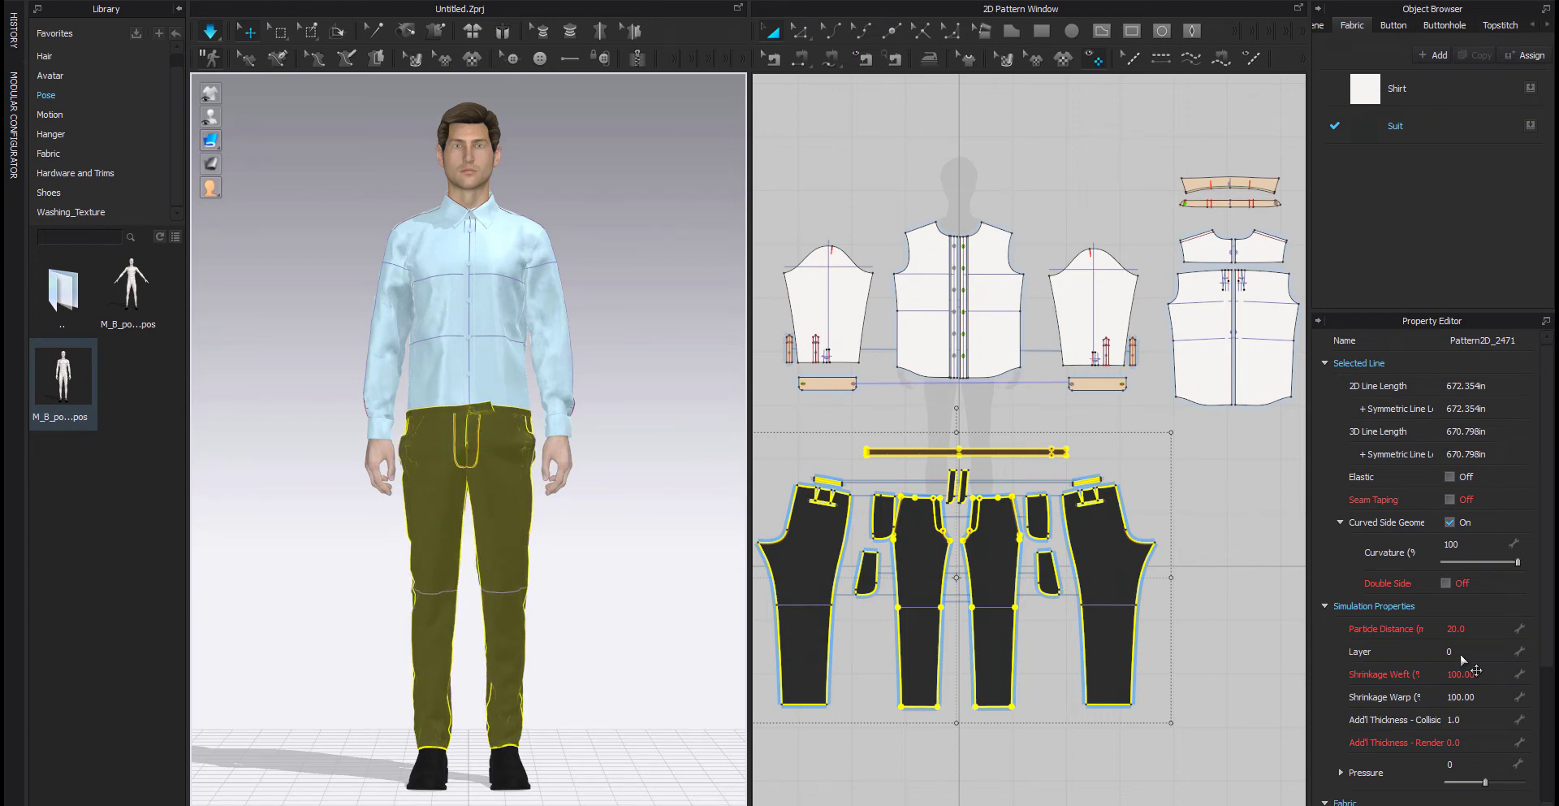
# Unfreeze all of the shirt's pattern pieces and simulate the outfit.
pyautogui.moveTo(761, 127); pyautogui.dragTo(1356, 431)
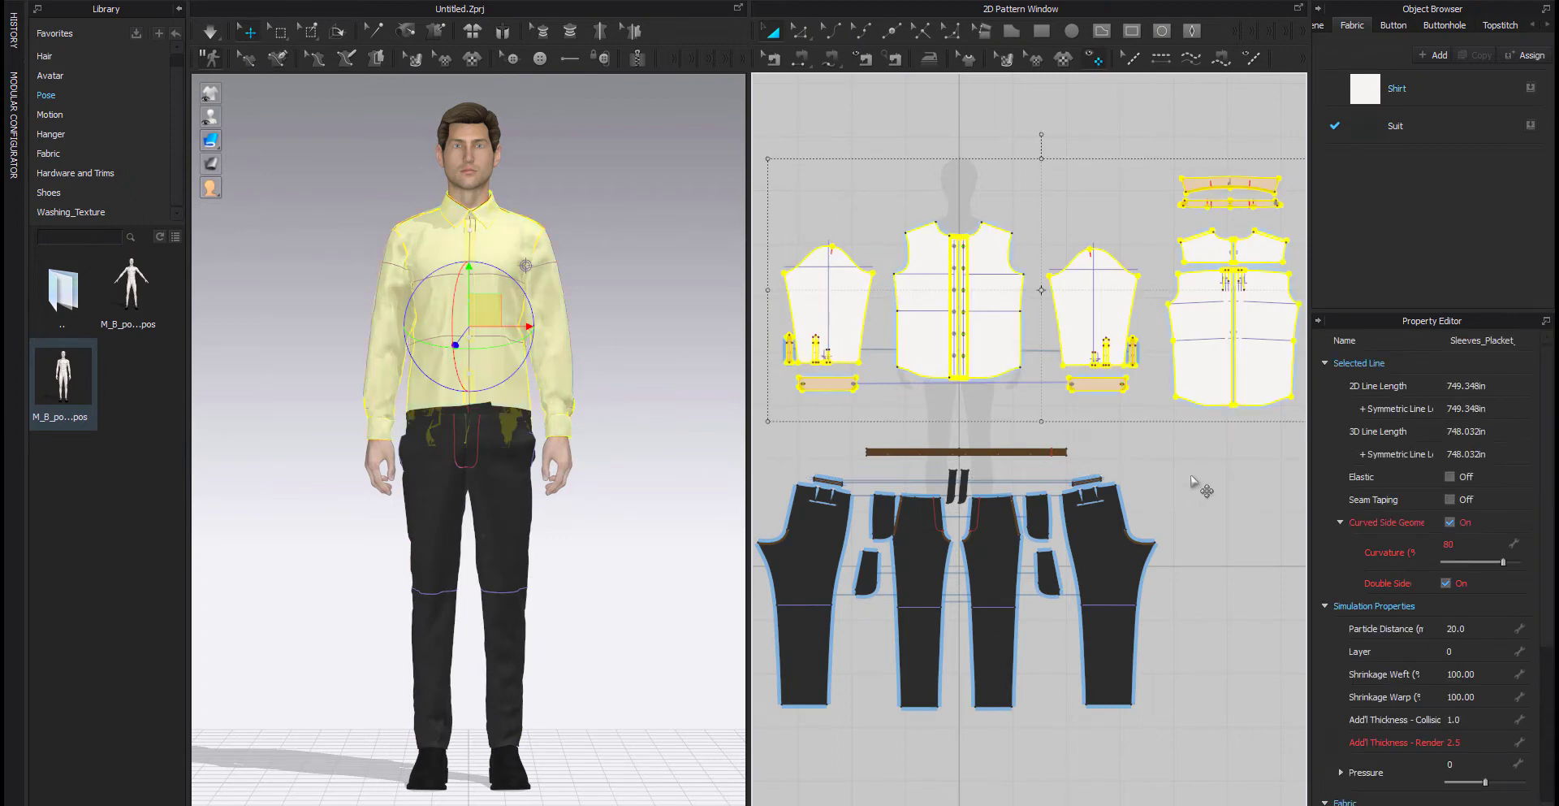
pyautogui.click(1192, 480)
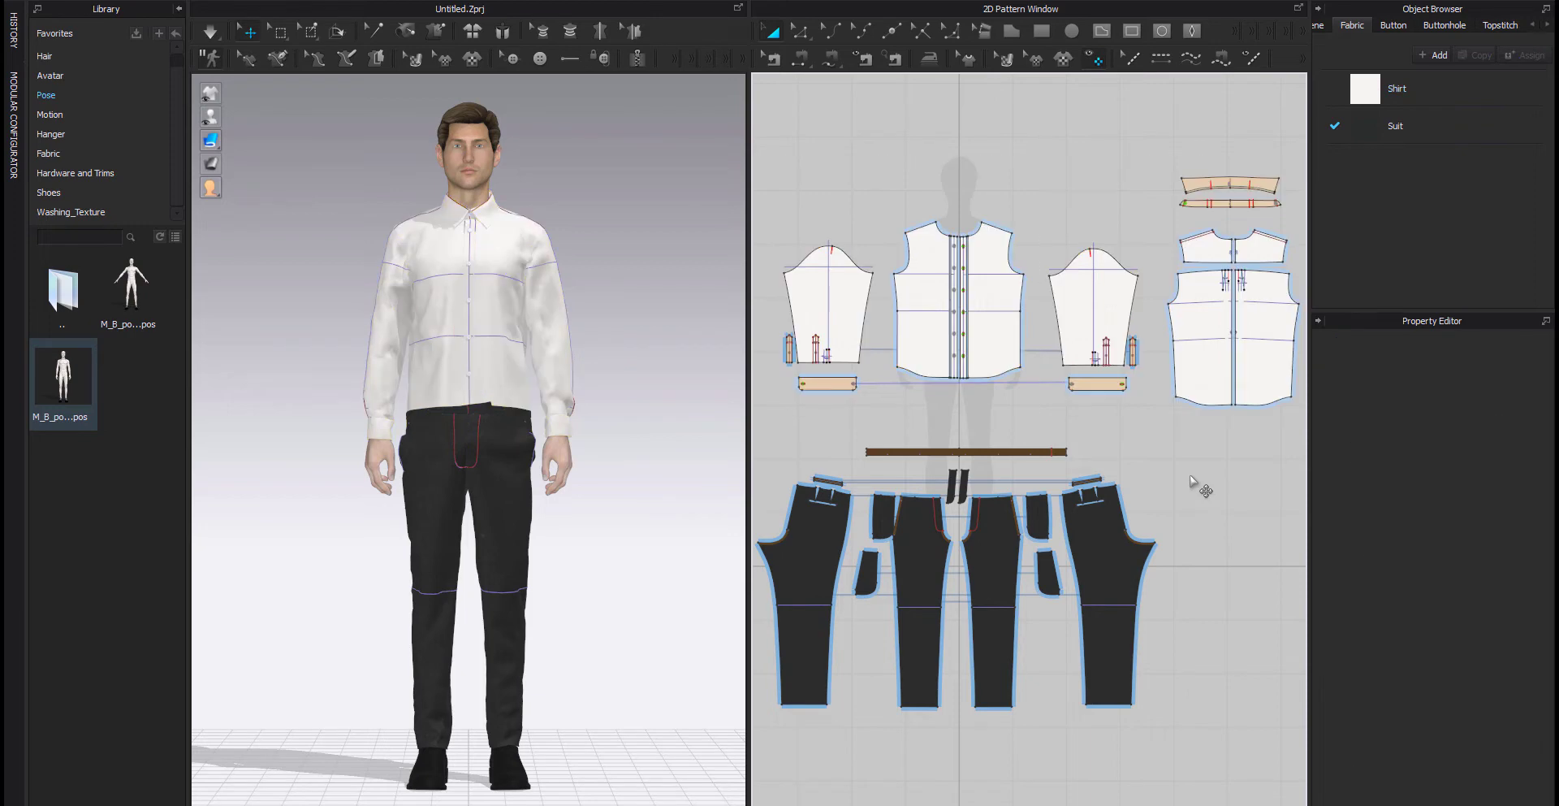
pyautogui.press('space')
# Raise the trousers slightly on the avatar and re-simulate them with Layer set to 1.
pyautogui.moveTo(768, 435); pyautogui.dragTo(1210, 739)
pyautogui.moveTo(469, 437); pyautogui.dragTo(470, 427)
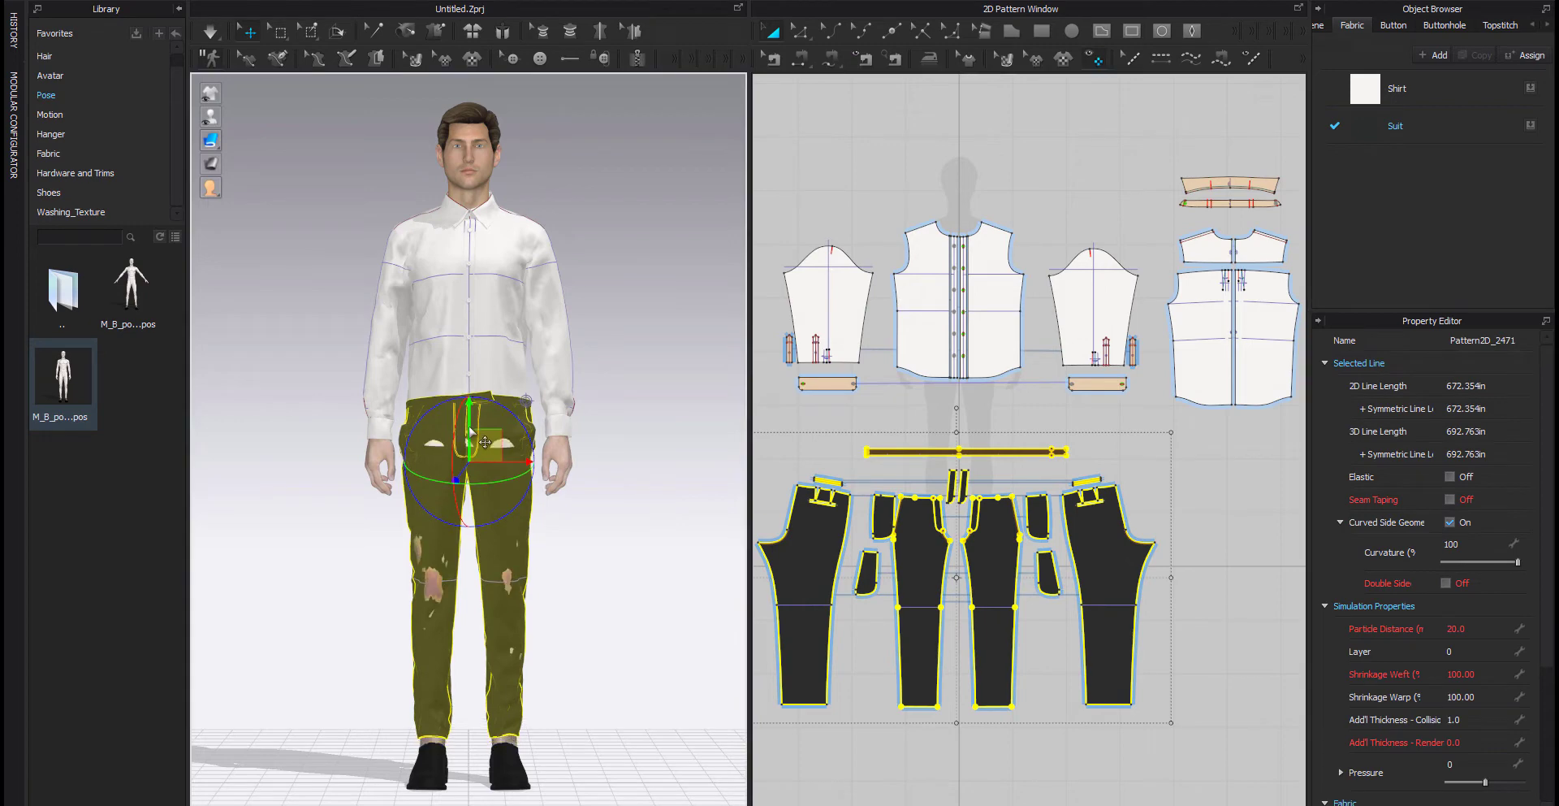
pyautogui.click(1462, 655)
pyautogui.write('1')
pyautogui.press('Return')
pyautogui.press('space')
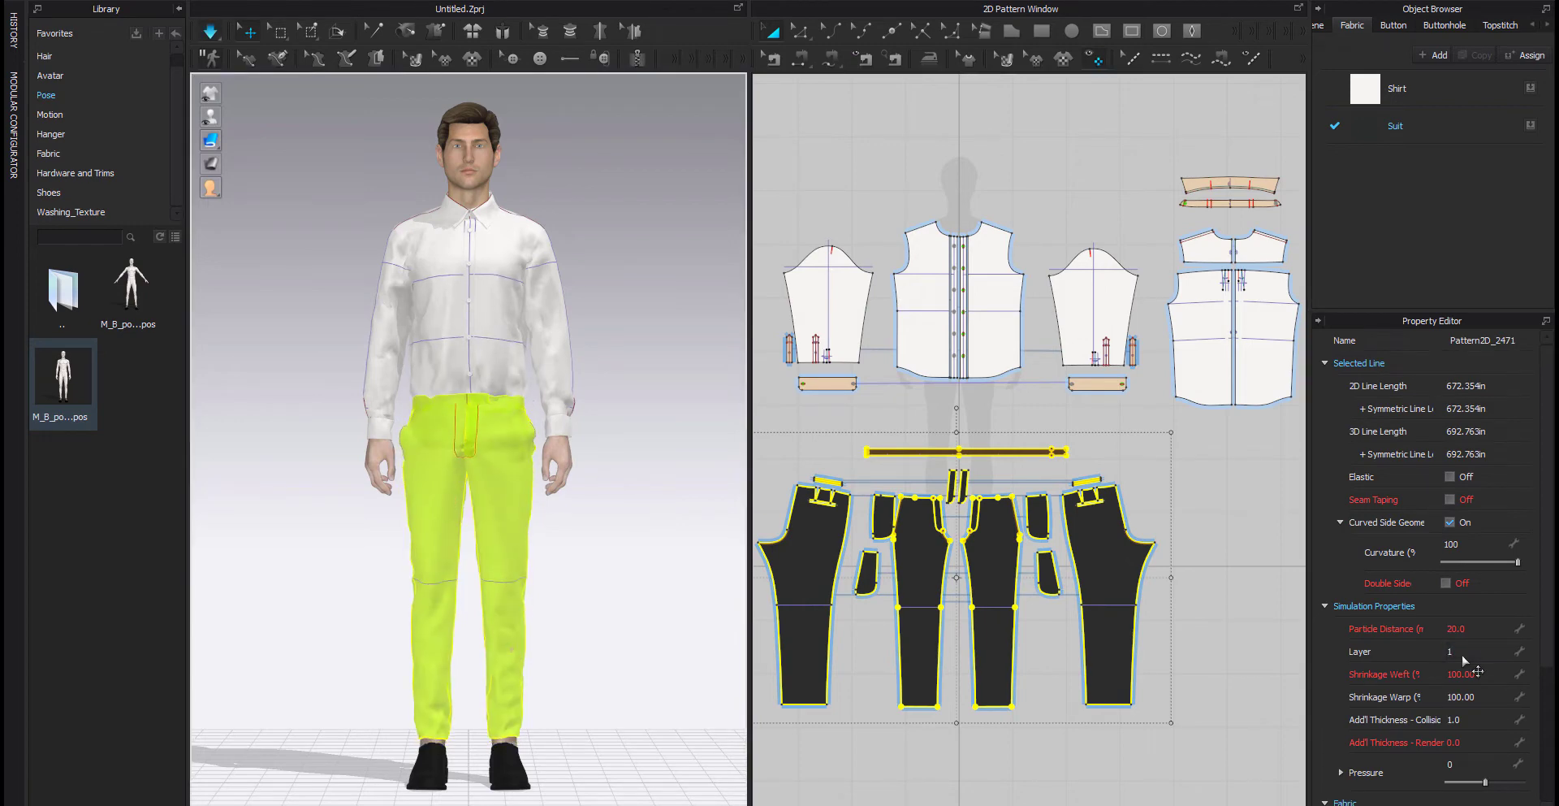
pyautogui.press('space')
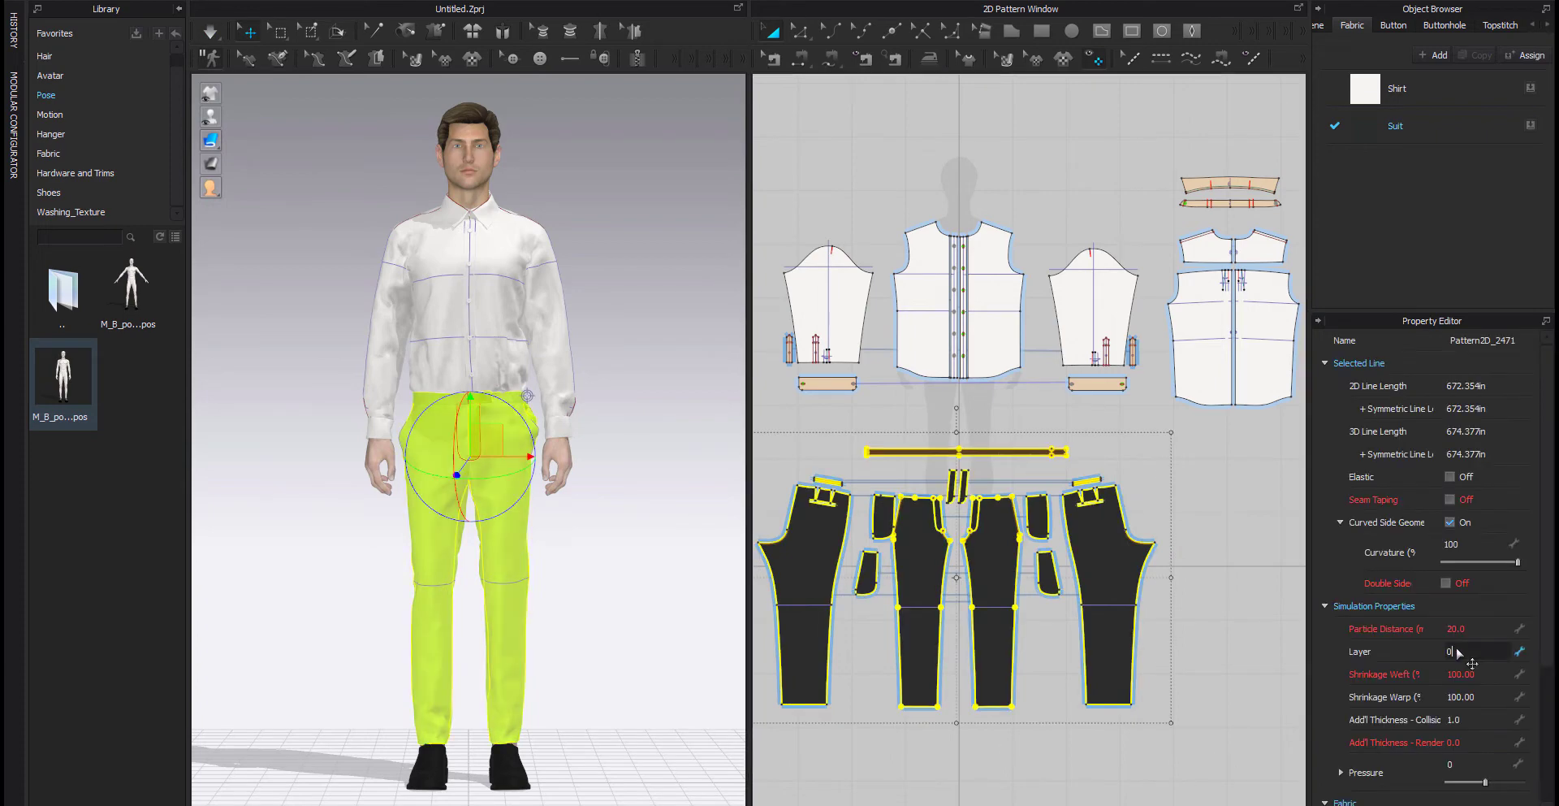
# Set the trousers' Layer to 0 and simulate them again, adjusting the front waist and pocket area.
pyautogui.click(623, 389)
pyautogui.press('space')
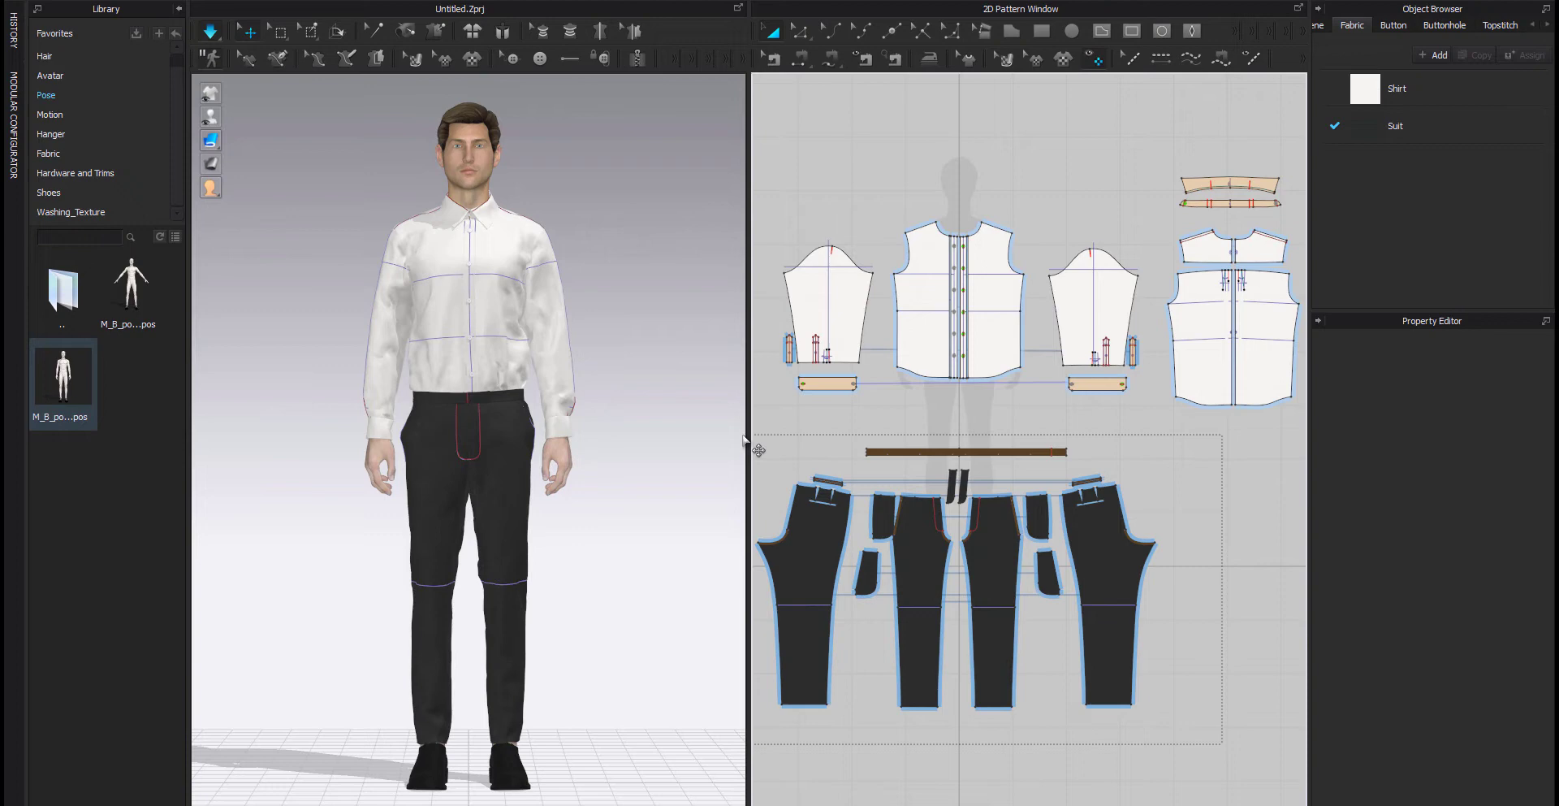
pyautogui.click(491, 418)
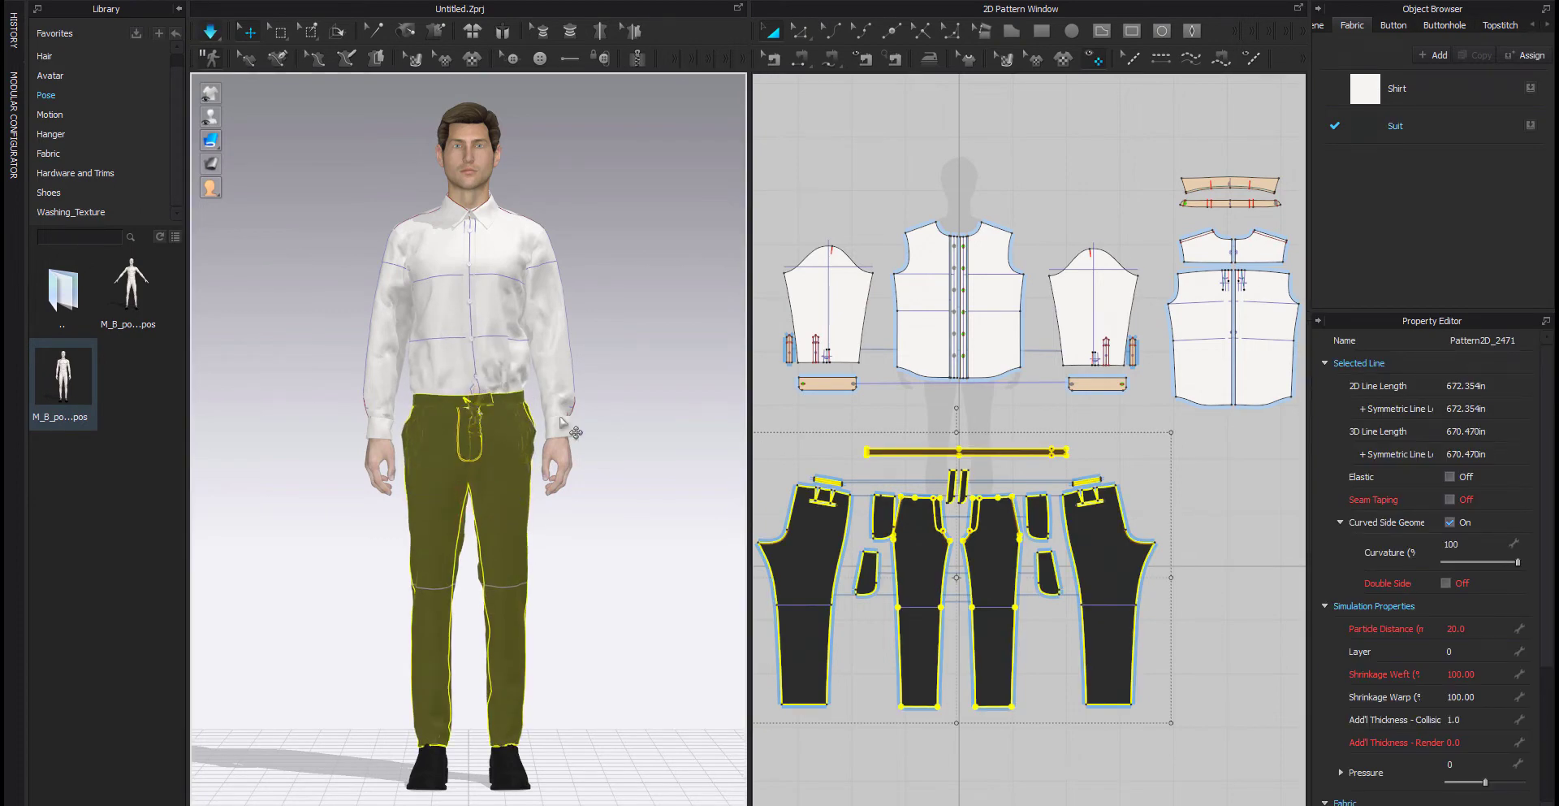
pyautogui.press('space')
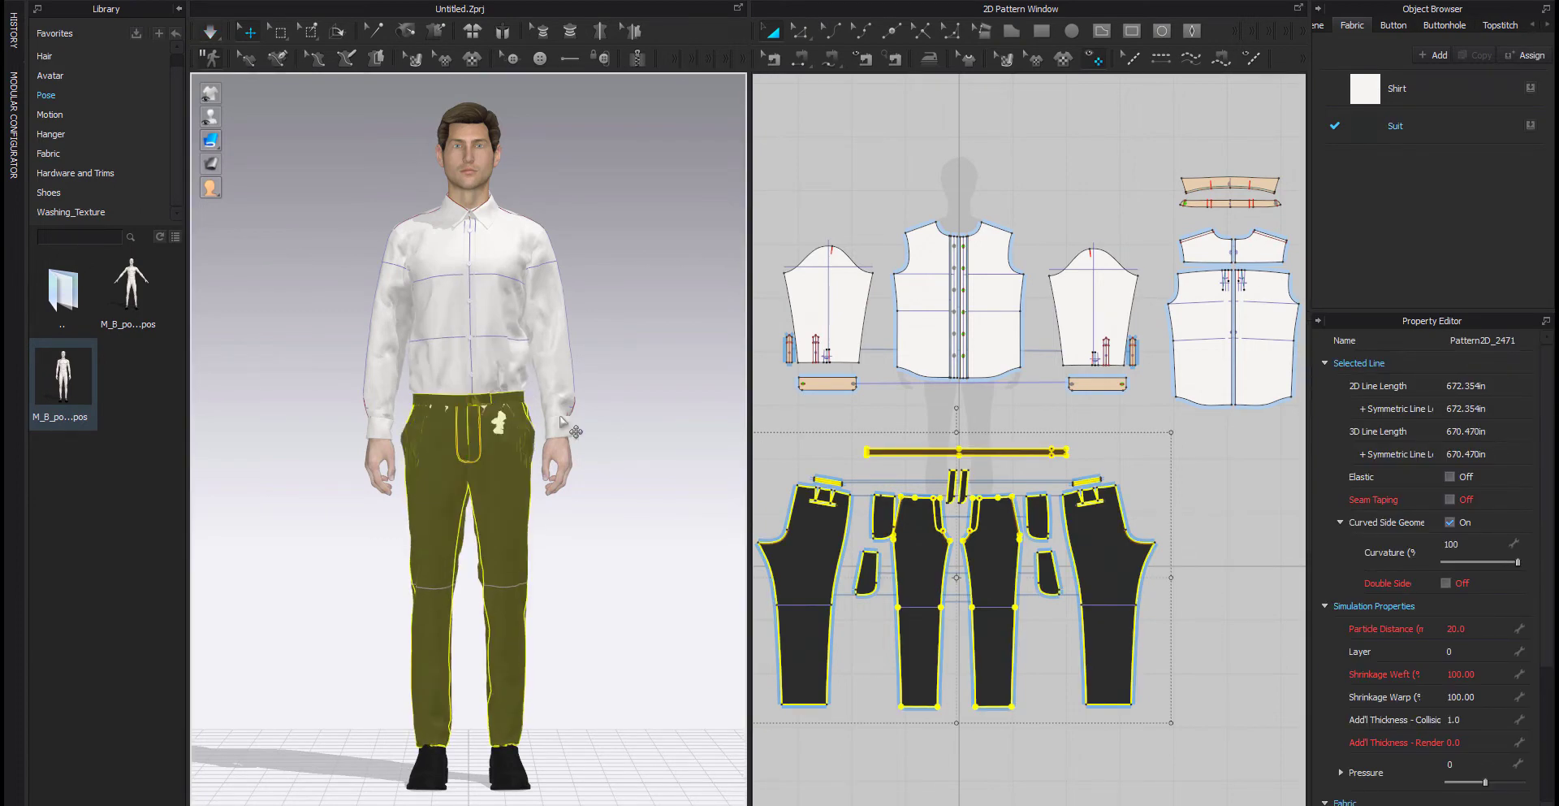
pyautogui.press('space')
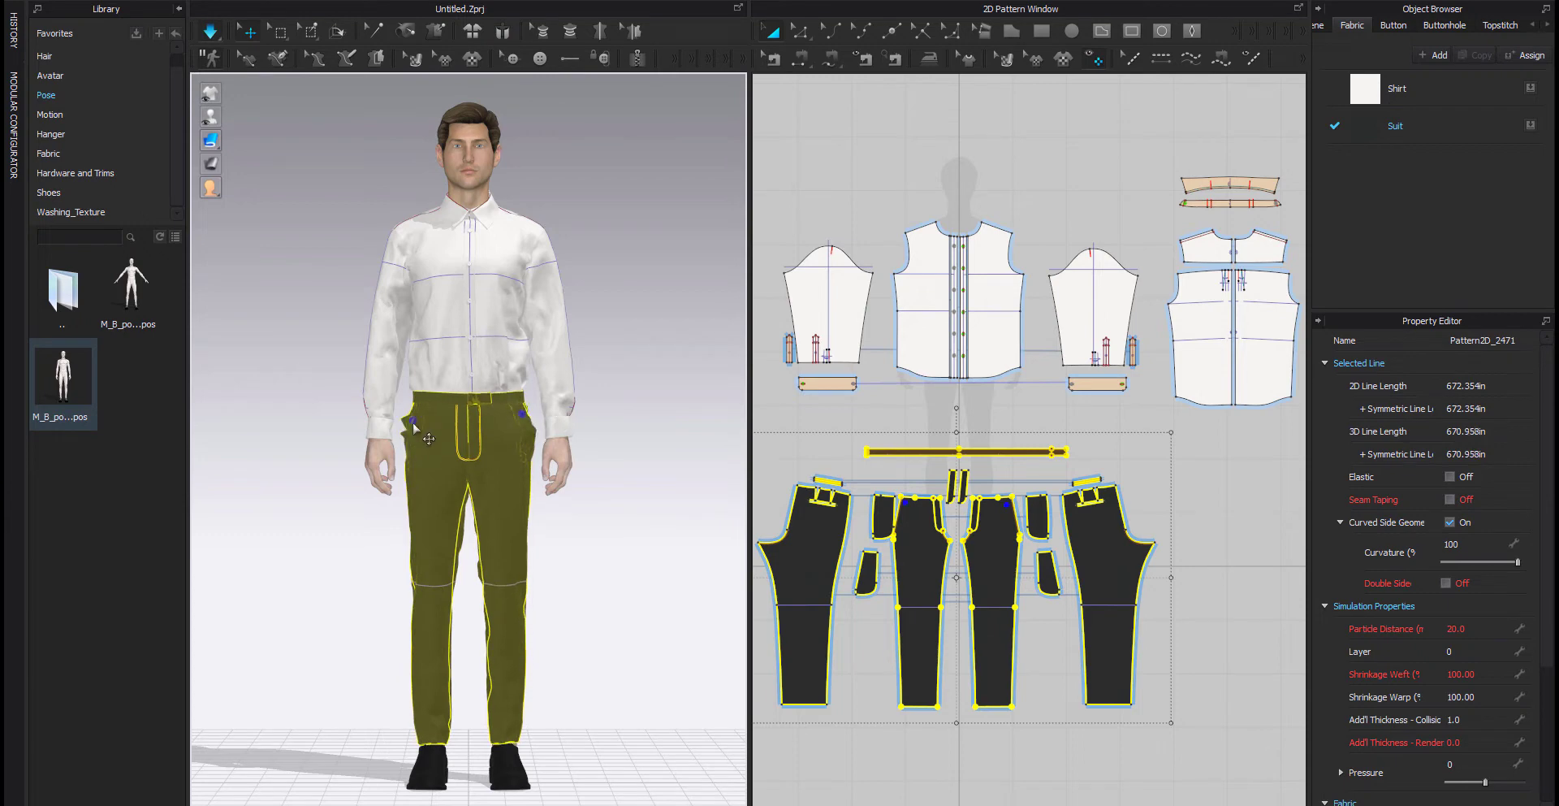
# Strengthen all trouser pieces and tug the shirt's back panels at the waist into place during simulation.
pyautogui.hotkey('ctrl', 'h')
pyautogui.moveTo(626, 446); pyautogui.dragTo(450, 362, button='right')
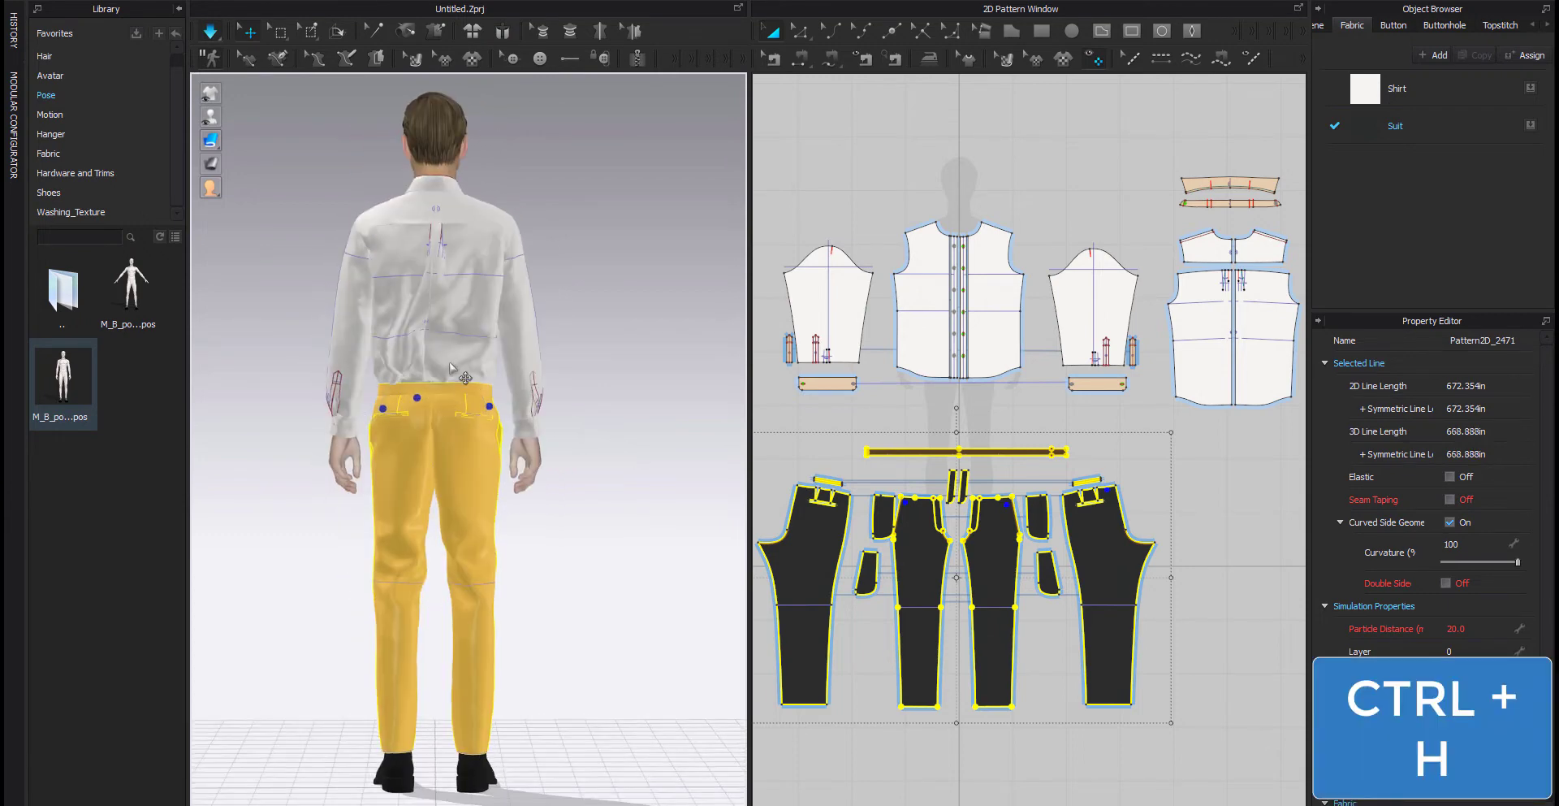
pyautogui.click(460, 358)
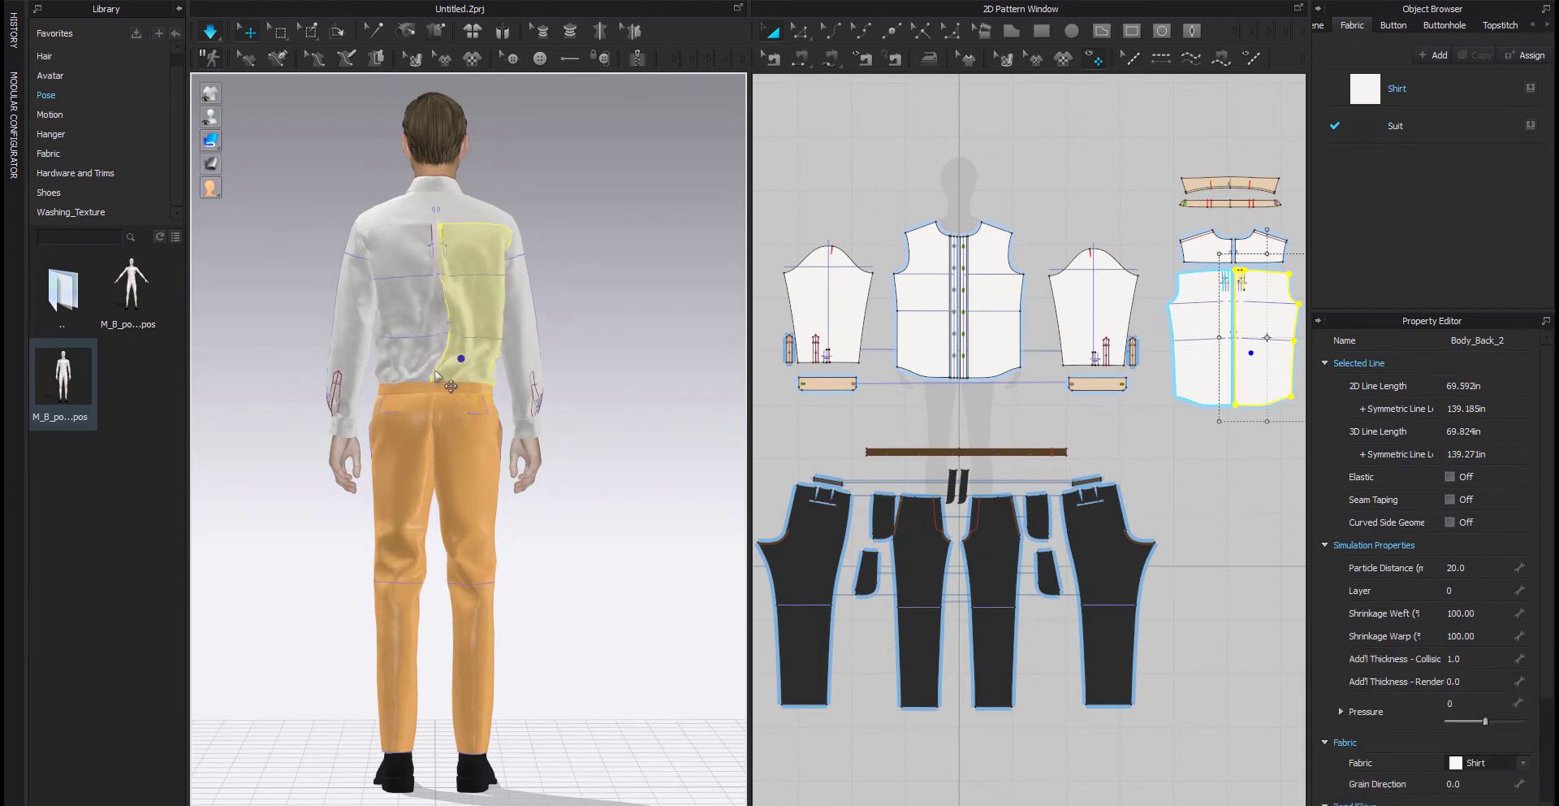
pyautogui.click(437, 376)
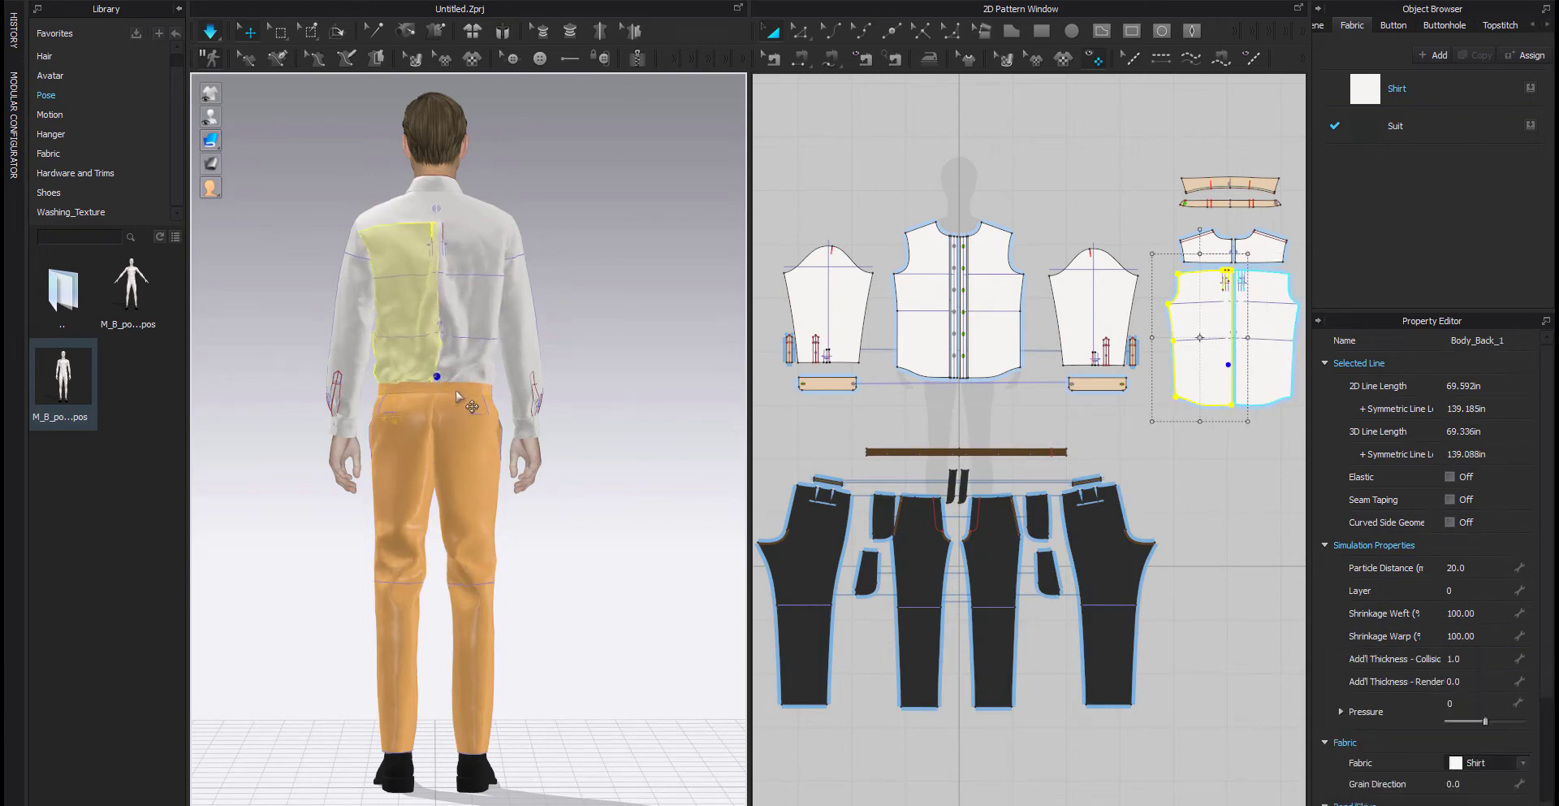
pyautogui.click(568, 395)
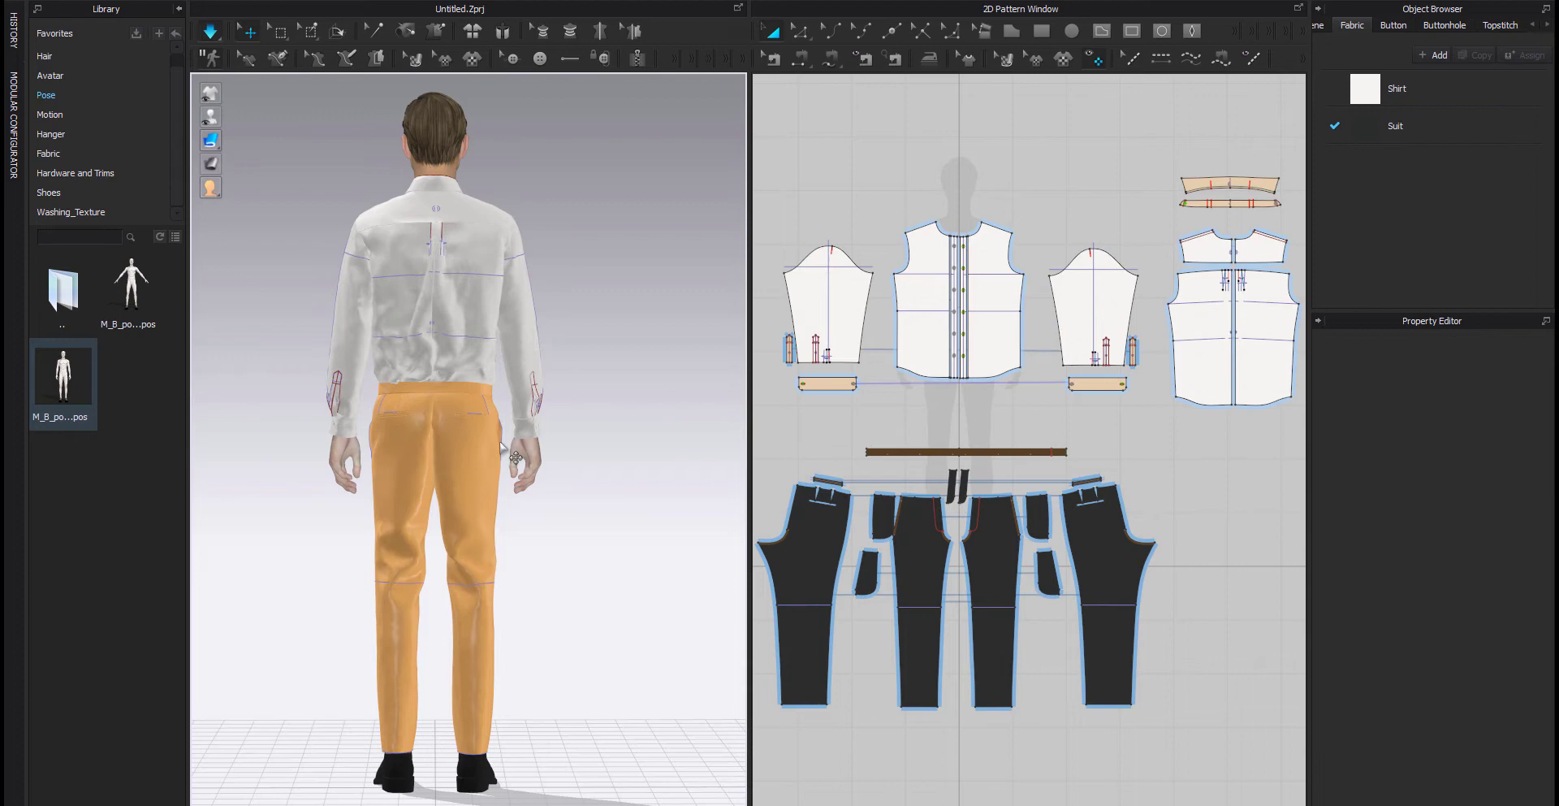
# Remove Strengthen from all trouser pieces in the front view, and settle and stop the simulation.
pyautogui.press('2')
pyautogui.moveTo(1211, 744); pyautogui.dragTo(742, 436)
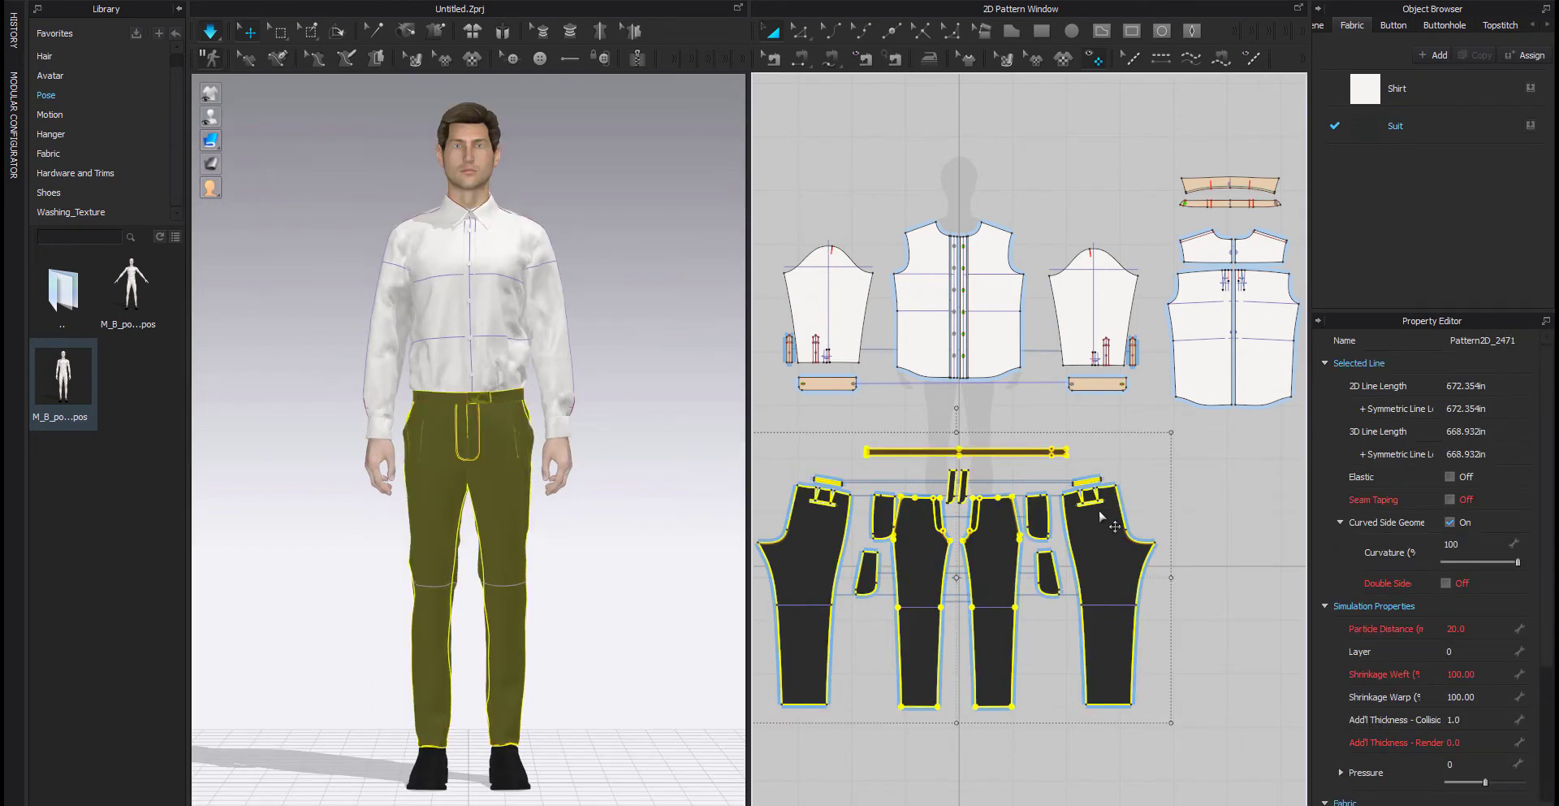
pyautogui.click(1205, 513)
pyautogui.press('space')
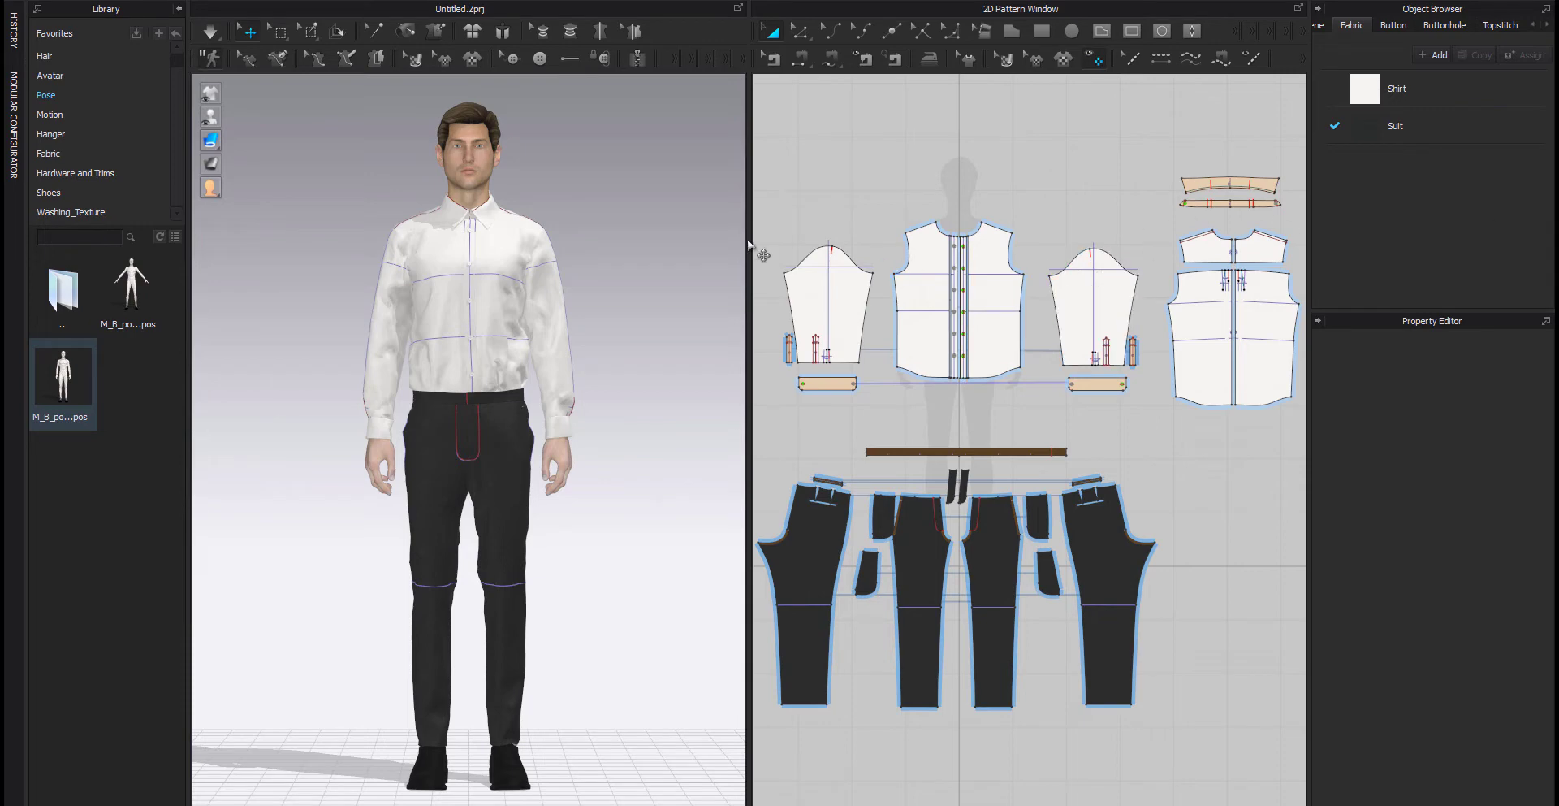
# Set the shirt collar piece's Mesh Type to Quad.
pyautogui.click(492, 200)
pyautogui.press('f')
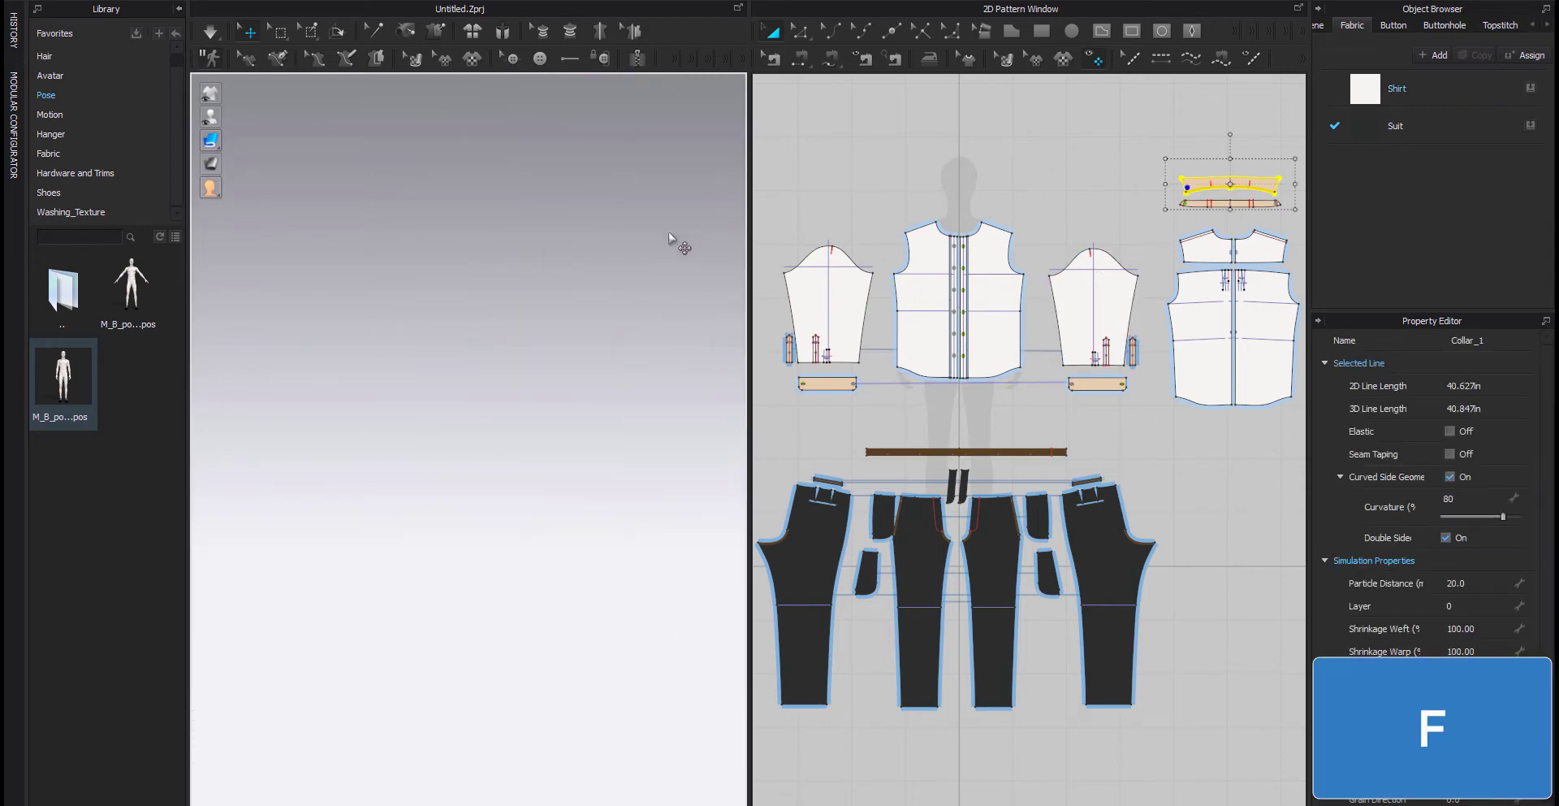
pyautogui.scroll(-5, 1411, 575)
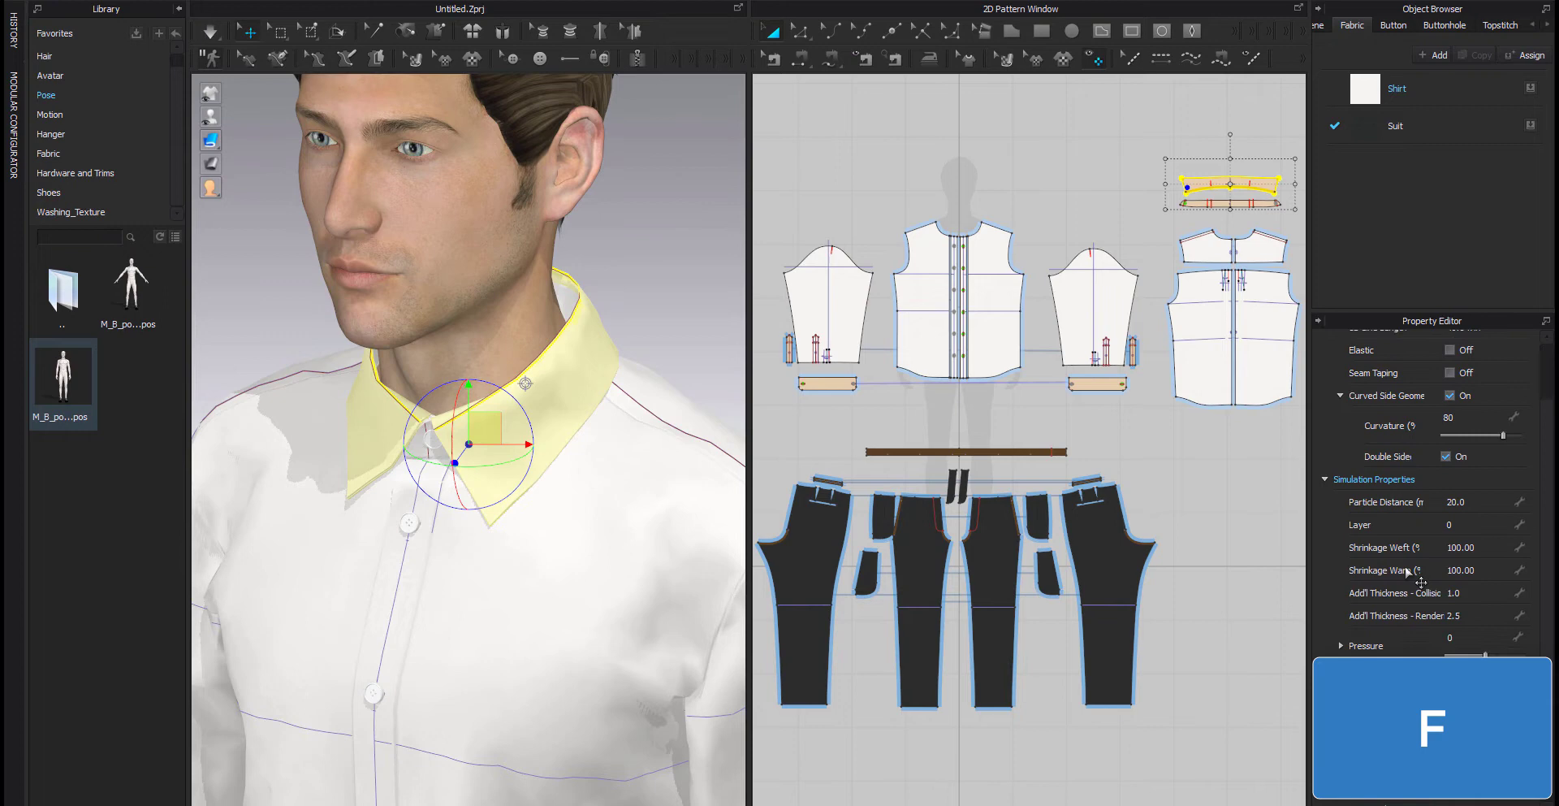
pyautogui.scroll(-1, 1411, 573)
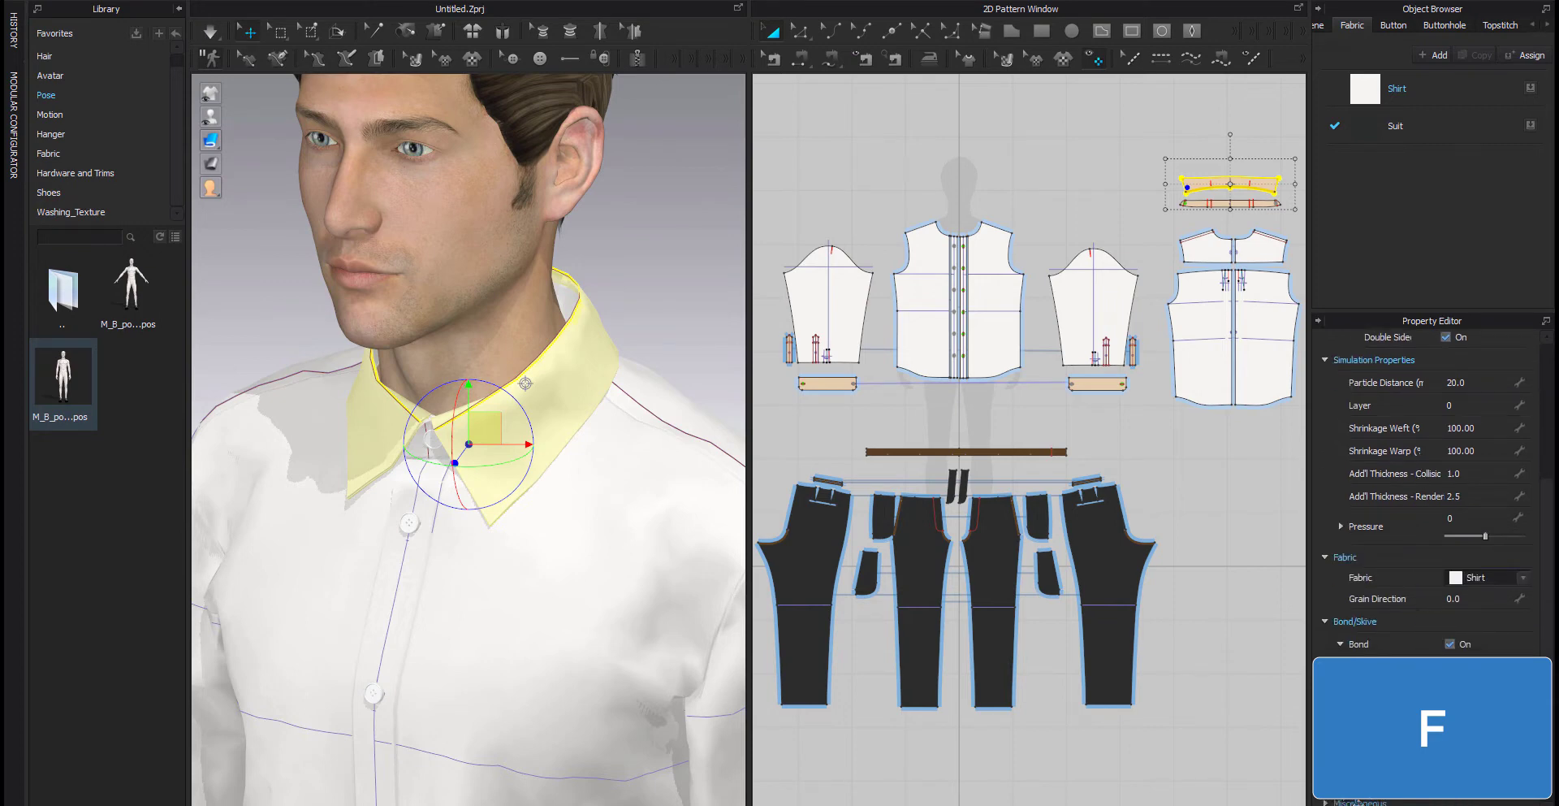
pyautogui.scroll(-3, 1387, 778)
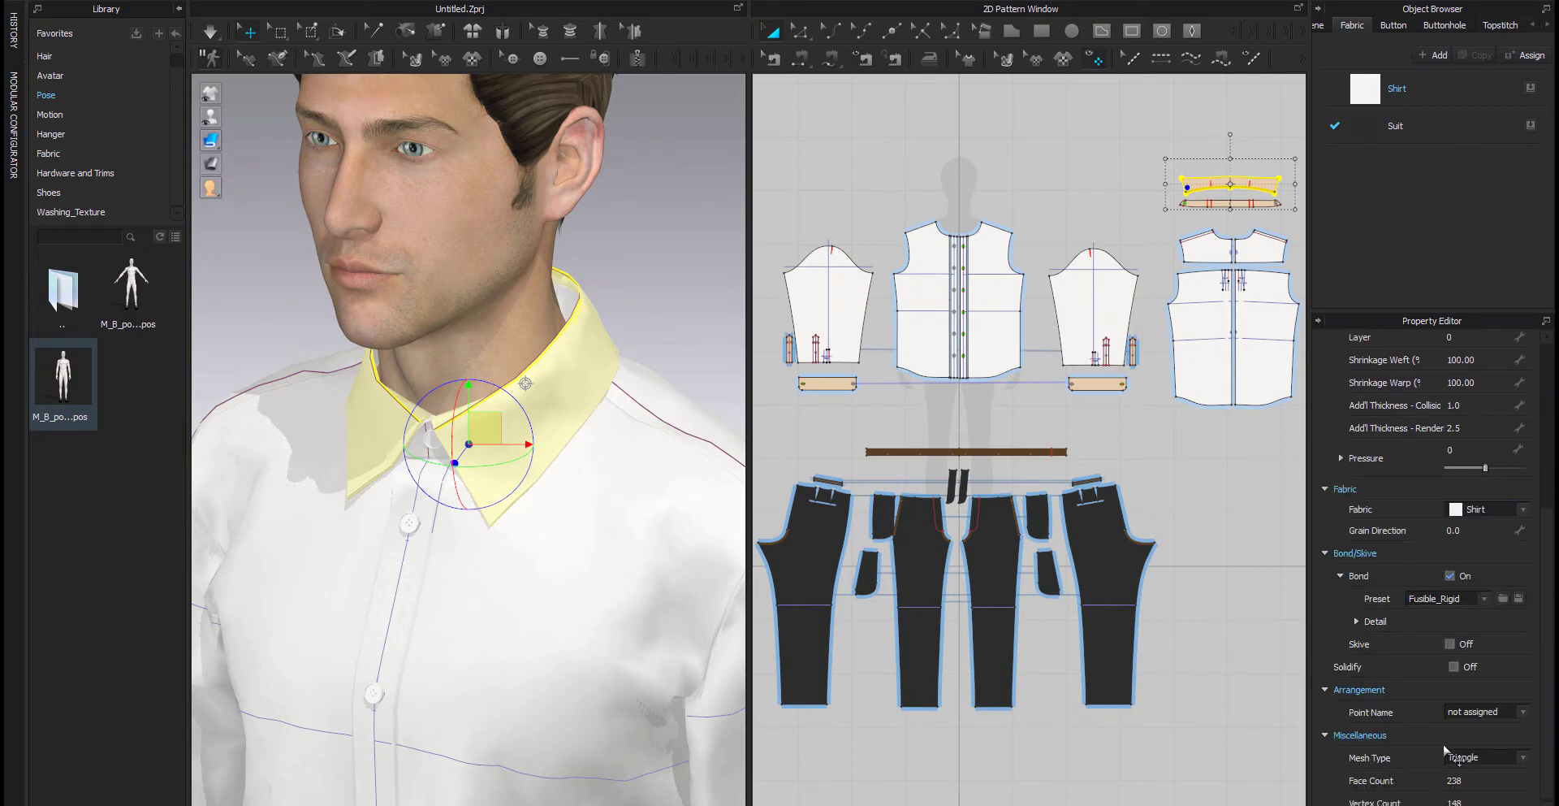
pyautogui.click(1524, 757)
pyautogui.click(1478, 775)
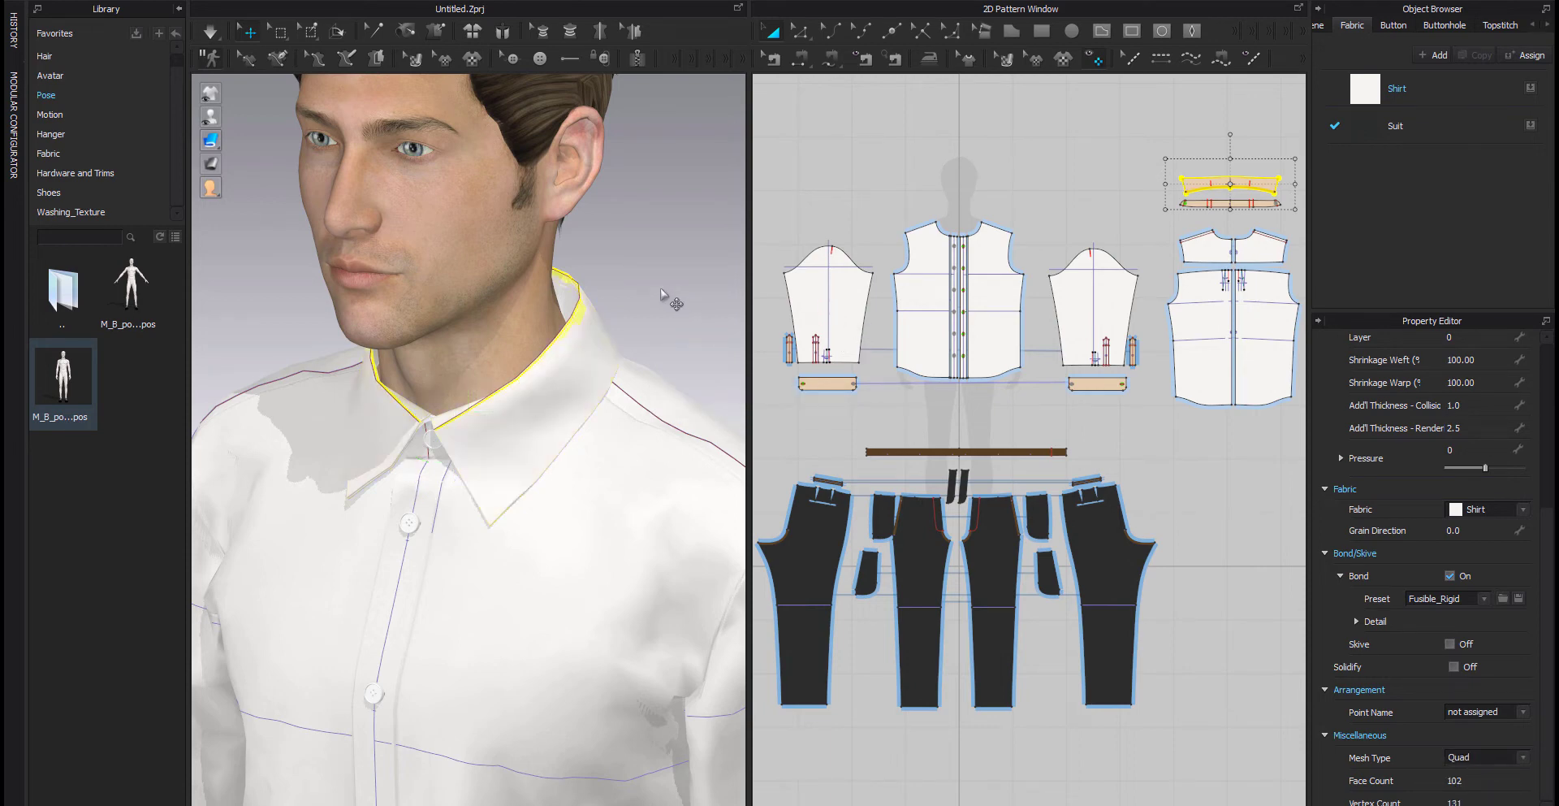
# Simulate the garment with the quad-mesh collar, stop the simulation and return to the front view.
pyautogui.click(597, 352)
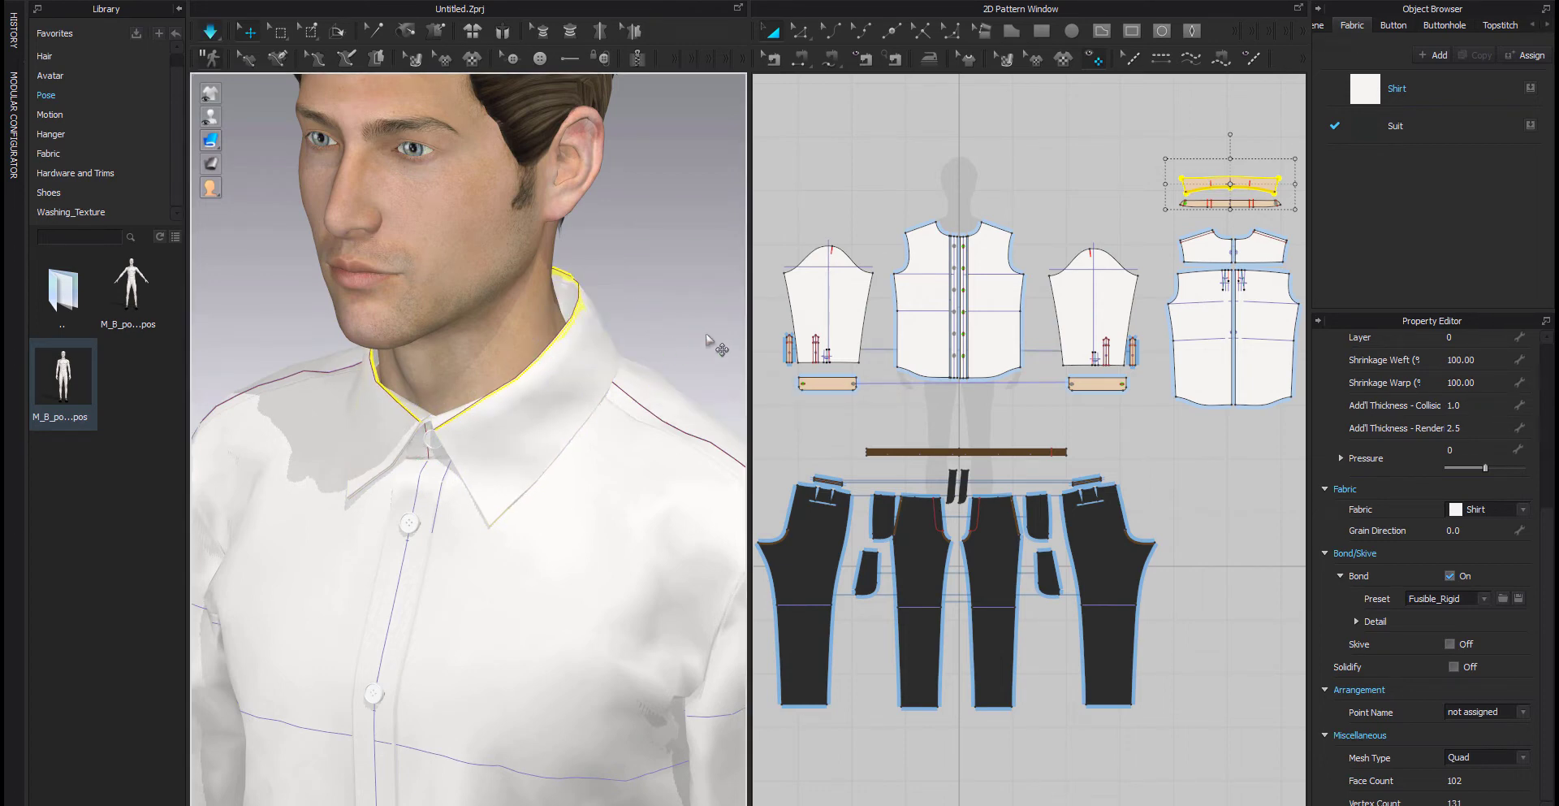
pyautogui.moveTo(706, 340)
pyautogui.mouseDown(button='right')
pyautogui.moveTo(694, 340)
pyautogui.moveTo(710, 322)
pyautogui.mouseUp(button='right')
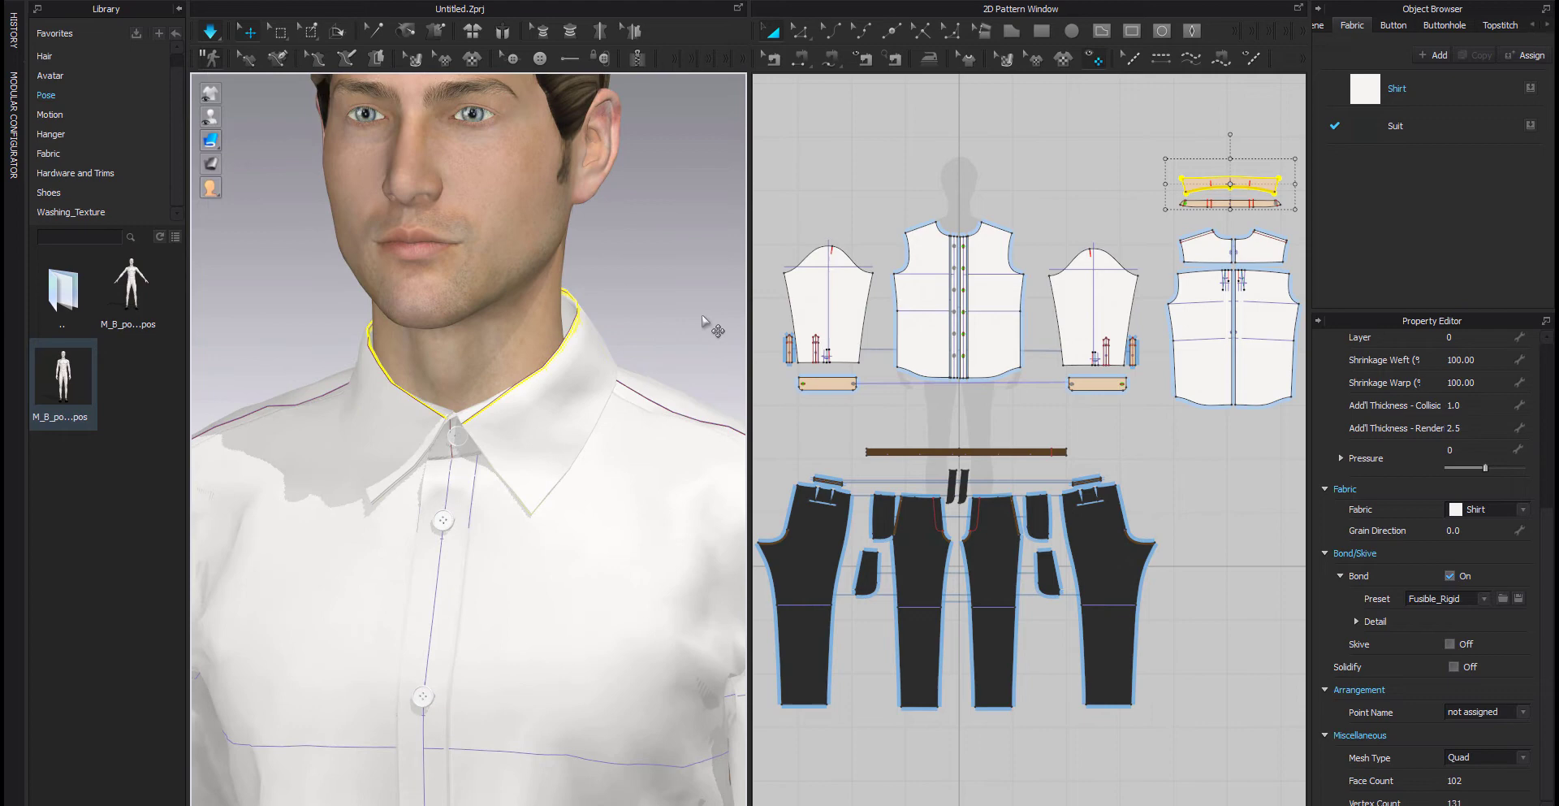
pyautogui.press('2')
pyautogui.press('space')
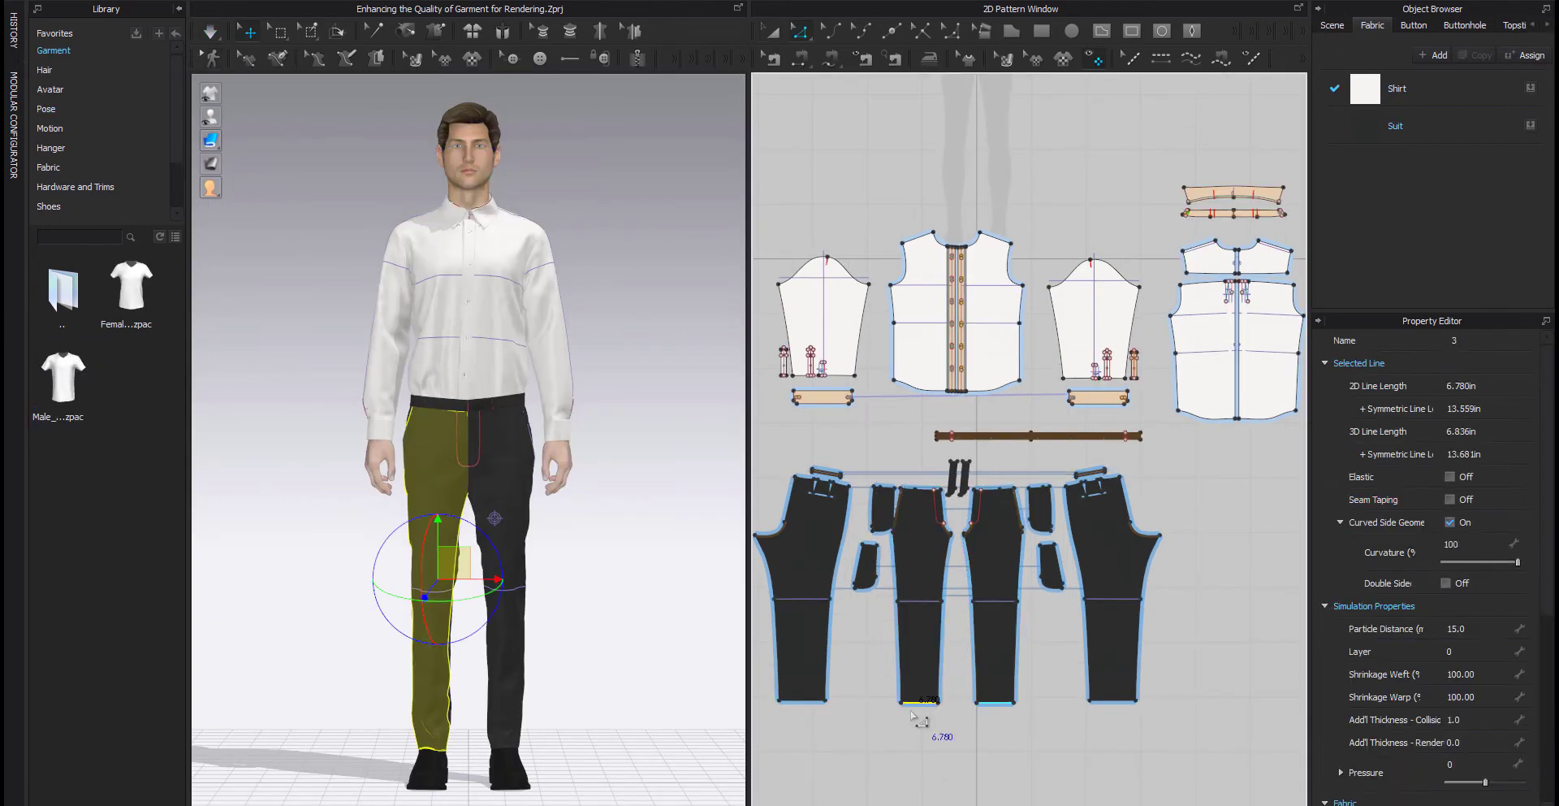
# Simulate the trousers and tug the fabric beside the front fly into place.
pyautogui.click(504, 386)
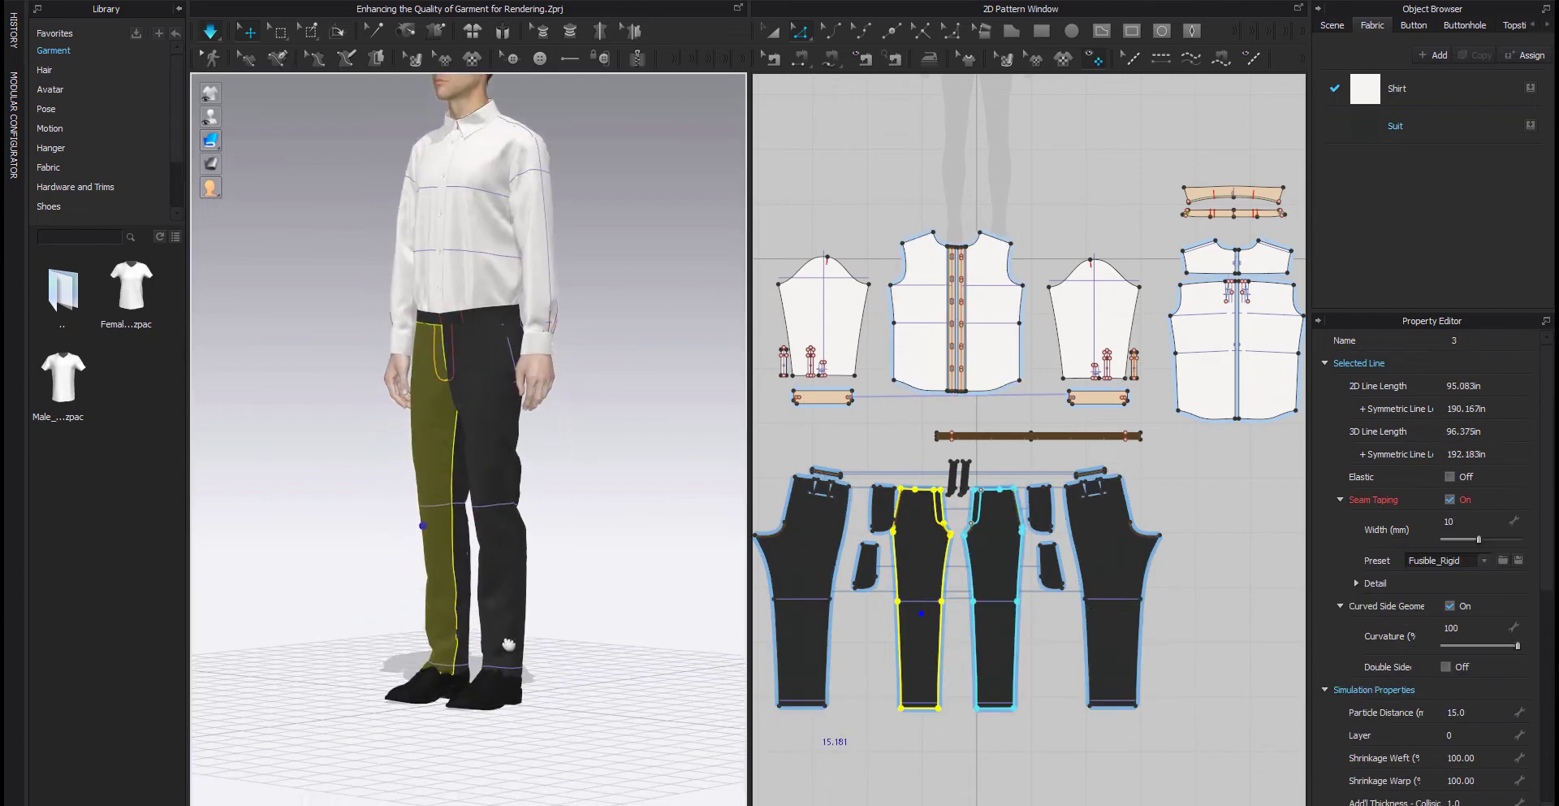
pyautogui.scroll(5, 585, 659)
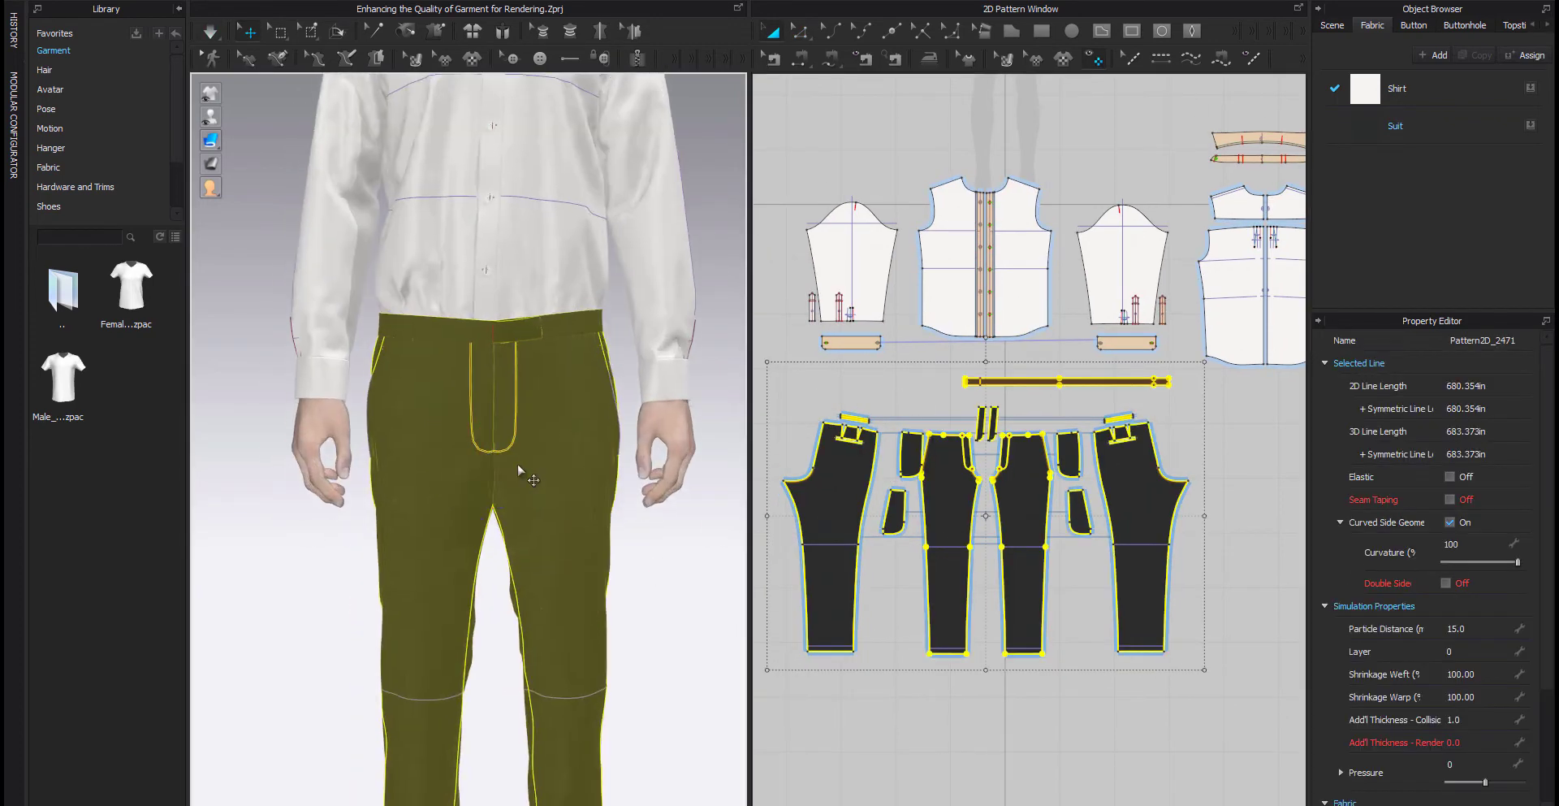
pyautogui.click(518, 471)
pyautogui.press('space')
pyautogui.moveTo(518, 469)
pyautogui.mouseDown()
pyautogui.moveTo(532, 463)
pyautogui.moveTo(507, 465)
pyautogui.mouseUp()
# Switch the collar's Mesh Type to Quad while the garment simulates, and stop the simulation.
pyautogui.moveTo(601, 314); pyautogui.dragTo(666, 374)
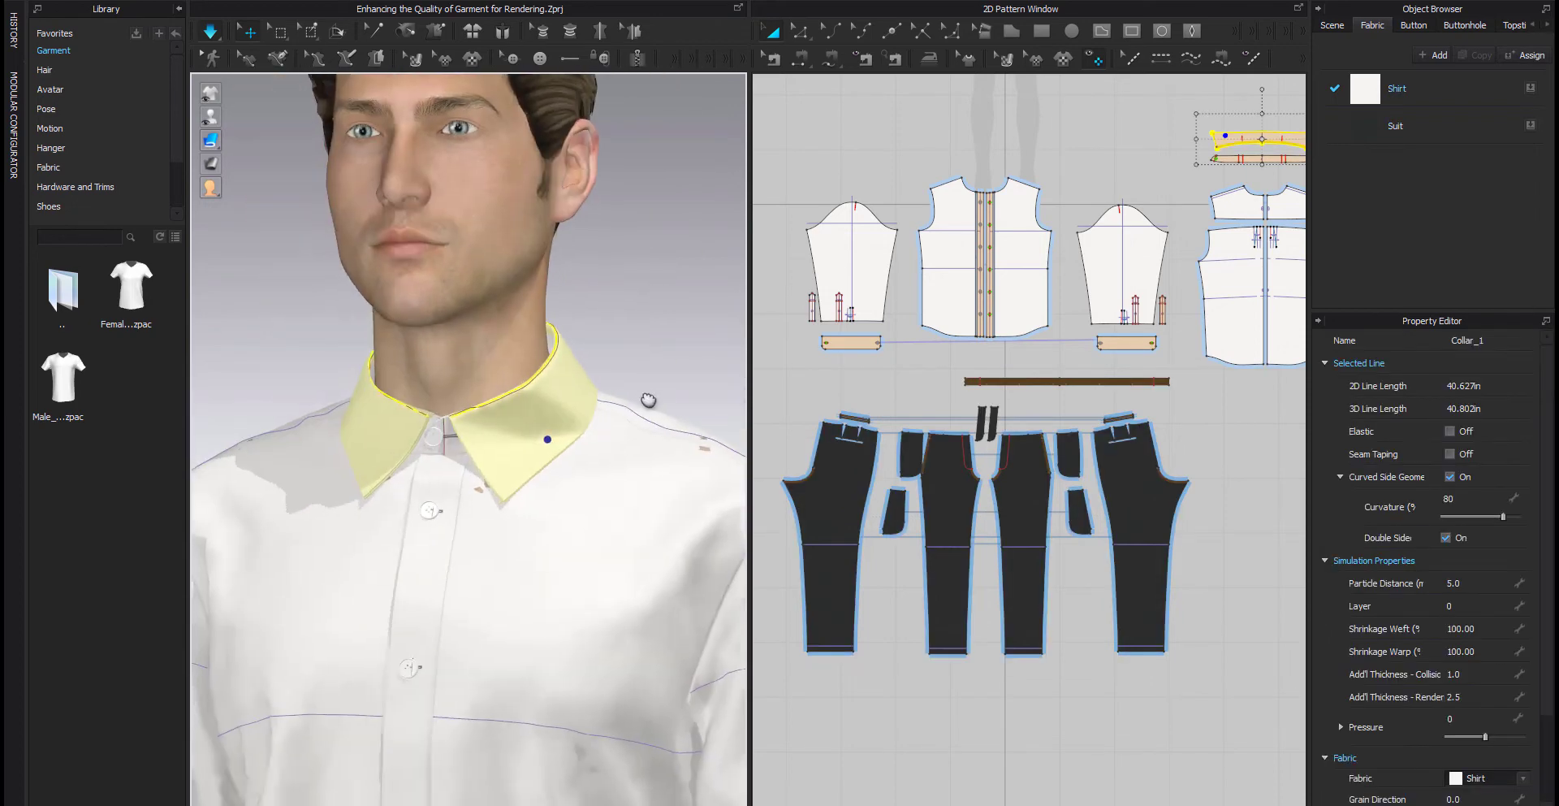
pyautogui.scroll(-4, 1444, 681)
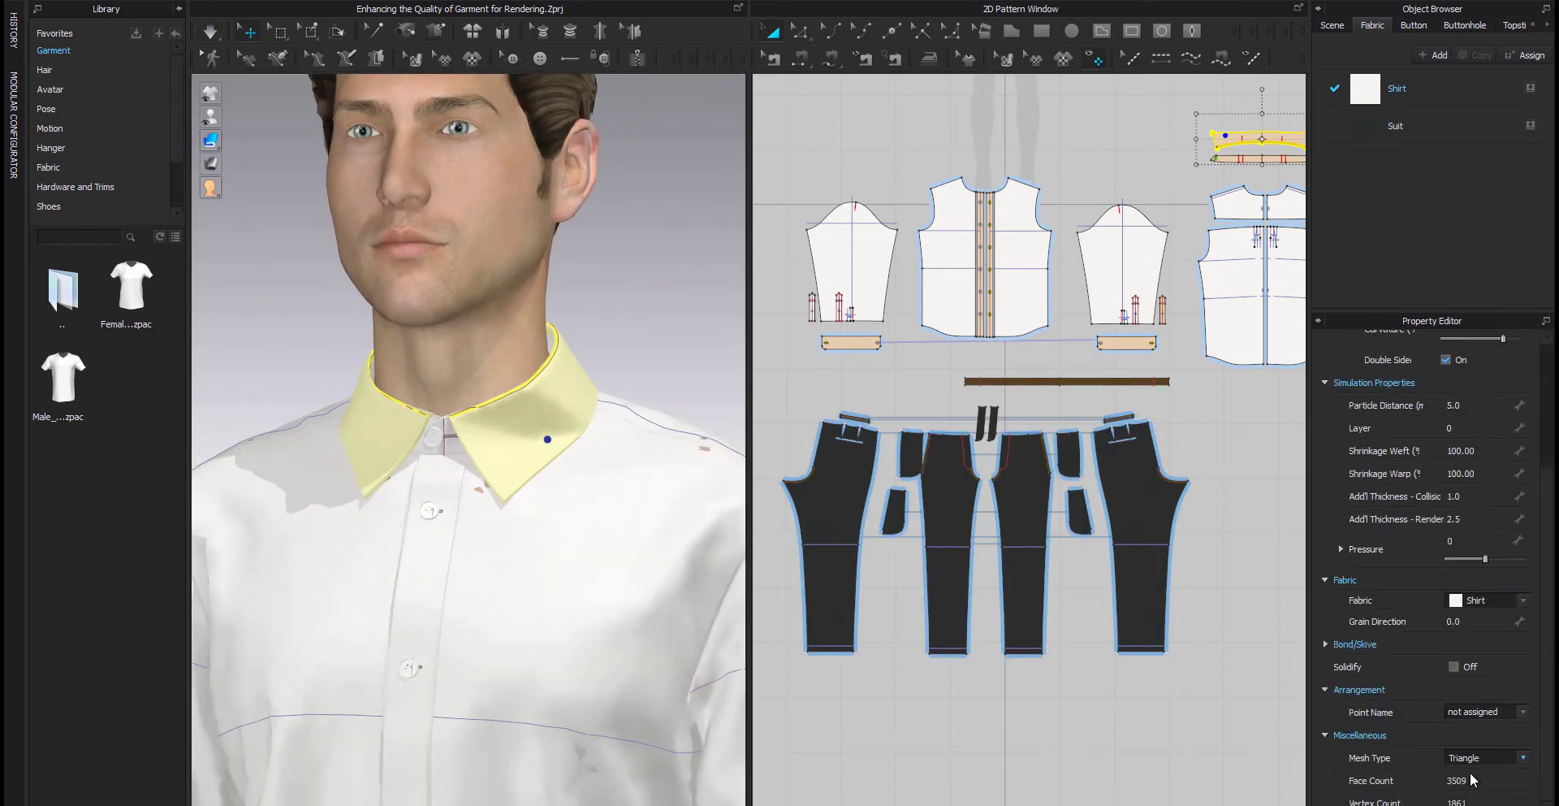
pyautogui.click(1484, 758)
pyautogui.click(1471, 781)
pyautogui.click(210, 34)
pyautogui.scroll(-5, 621, 389)
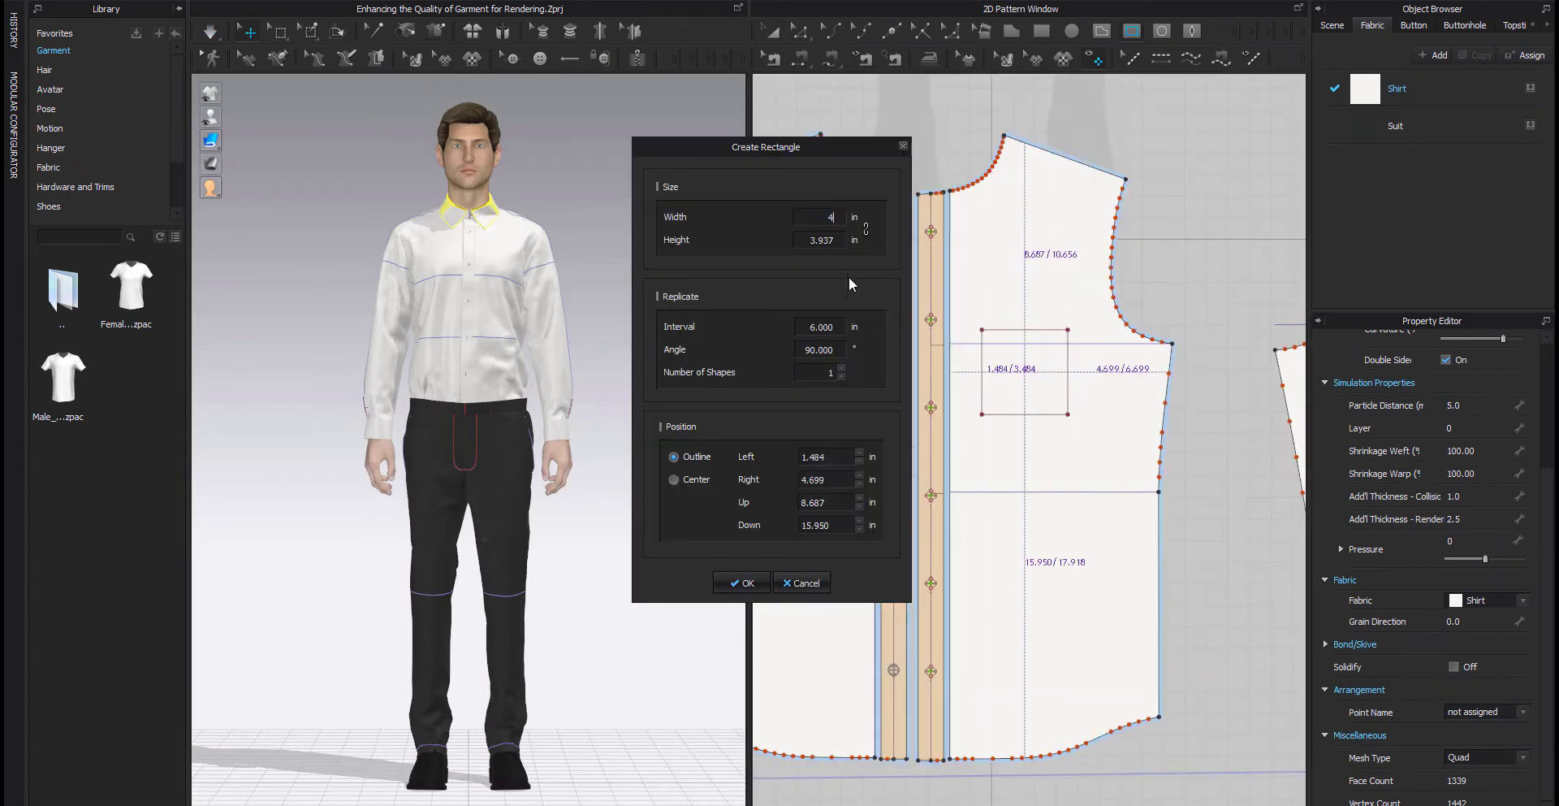
# Create a 4 by 5 in internal rectangle on the shirt's front panel and position it on the chest.
pyautogui.press('Tab')
pyautogui.write('5')
pyautogui.click(747, 581)
pyautogui.moveTo(1048, 366); pyautogui.dragTo(1065, 376)
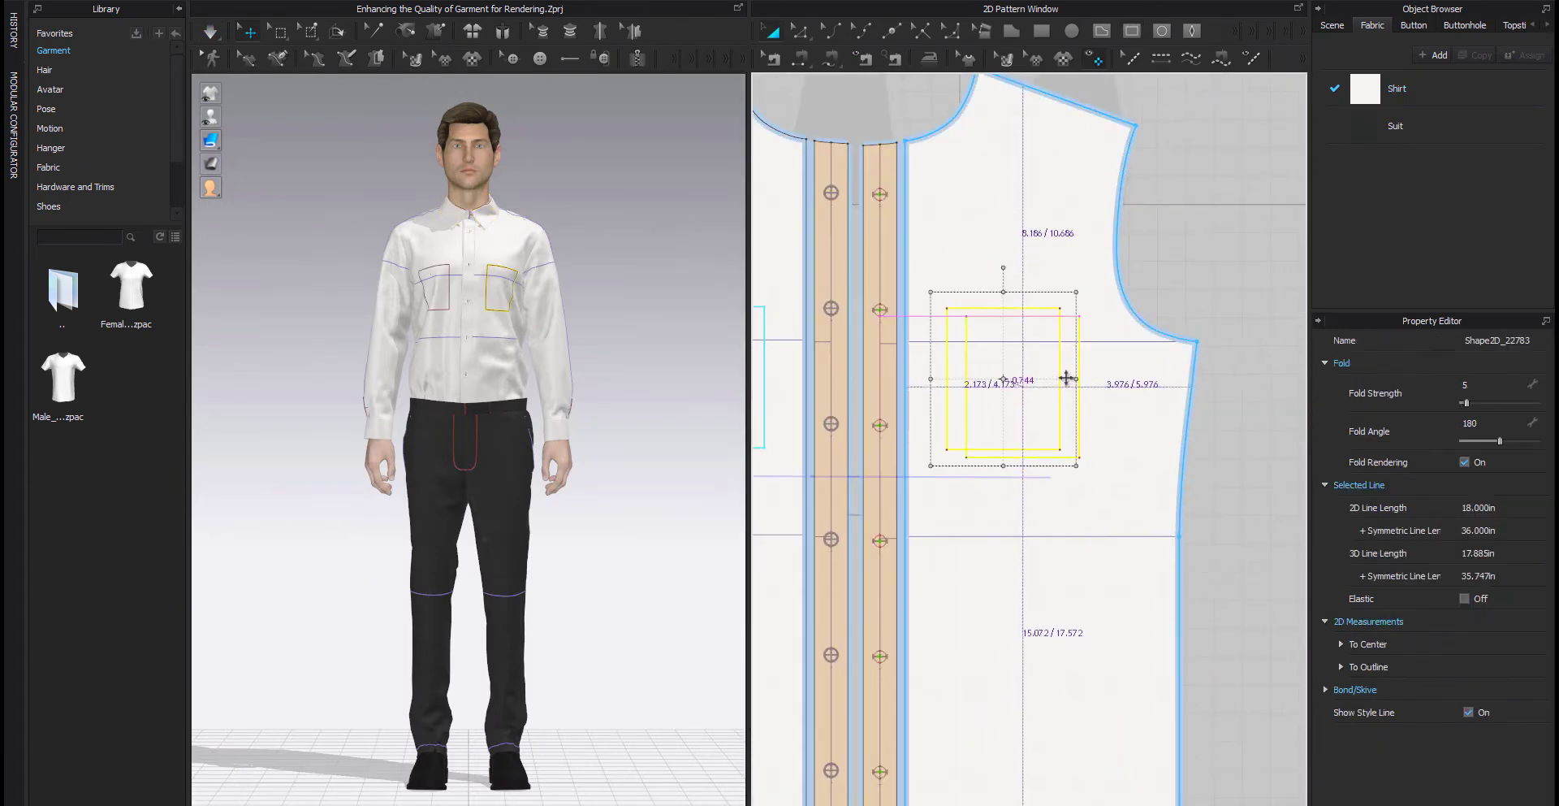
# Split the rectangle's lower edge at the middle and raise both lower corners to form a pointed pocket shape.
pyautogui.click(800, 31)
pyautogui.rightClick(1020, 458)
pyautogui.click(1051, 497)
pyautogui.click(741, 540)
pyautogui.moveTo(966, 457); pyautogui.dragTo(967, 446)
pyautogui.moveTo(1079, 457); pyautogui.dragTo(1080, 447)
# Move the pocket shape slightly up and clone it as a separate pattern piece beside the shirt front.
pyautogui.click(770, 31)
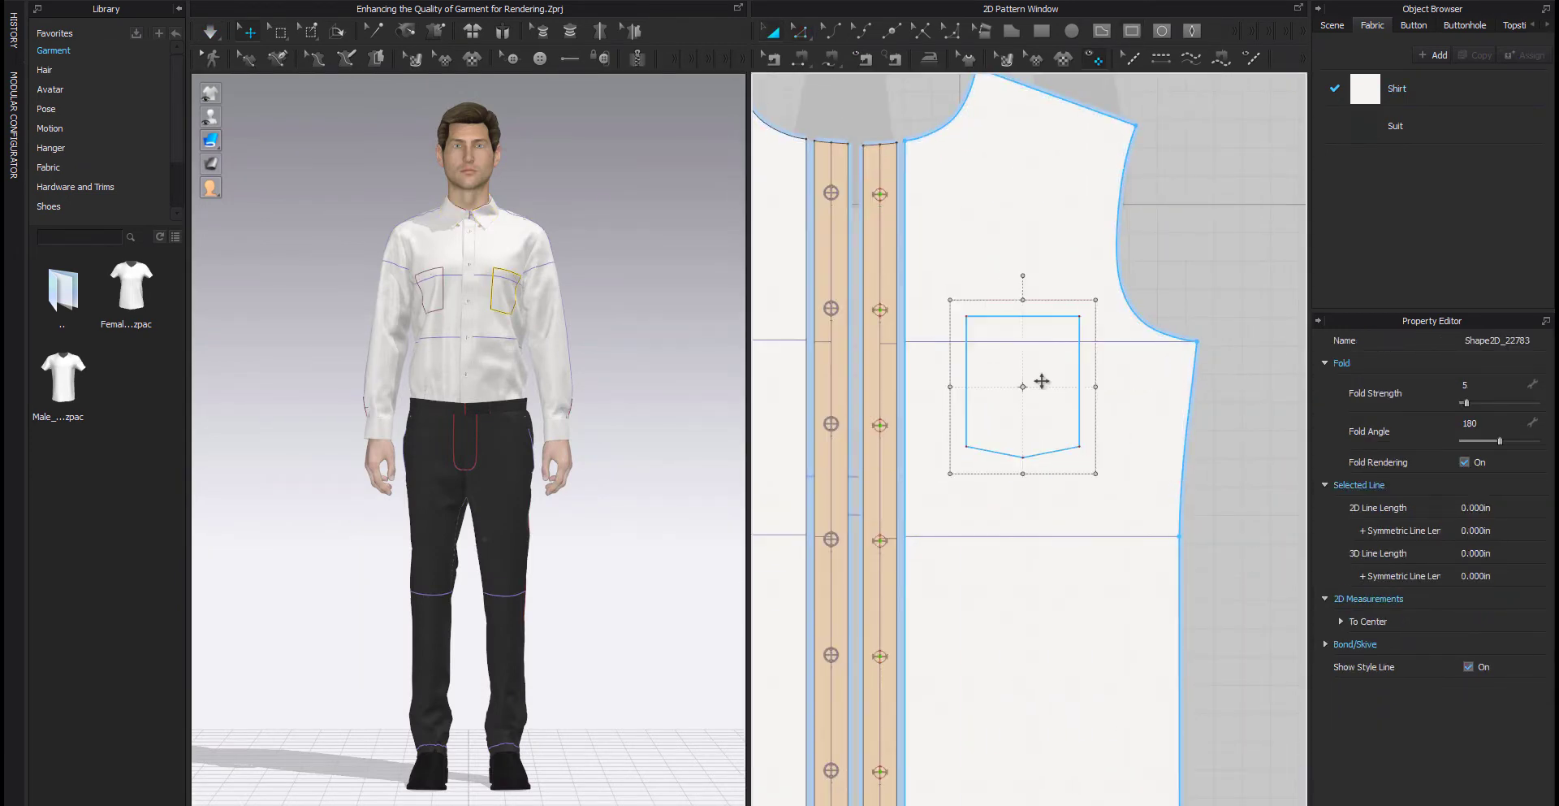
pyautogui.moveTo(1040, 379); pyautogui.dragTo(1040, 369)
pyautogui.rightClick(1047, 368)
pyautogui.click(1112, 524)
pyautogui.click(1223, 231)
# Sew the pocket piece's sides and pointed bottom to the matching internal shape on the shirt, leaving the upper edge open.
pyautogui.click(829, 59)
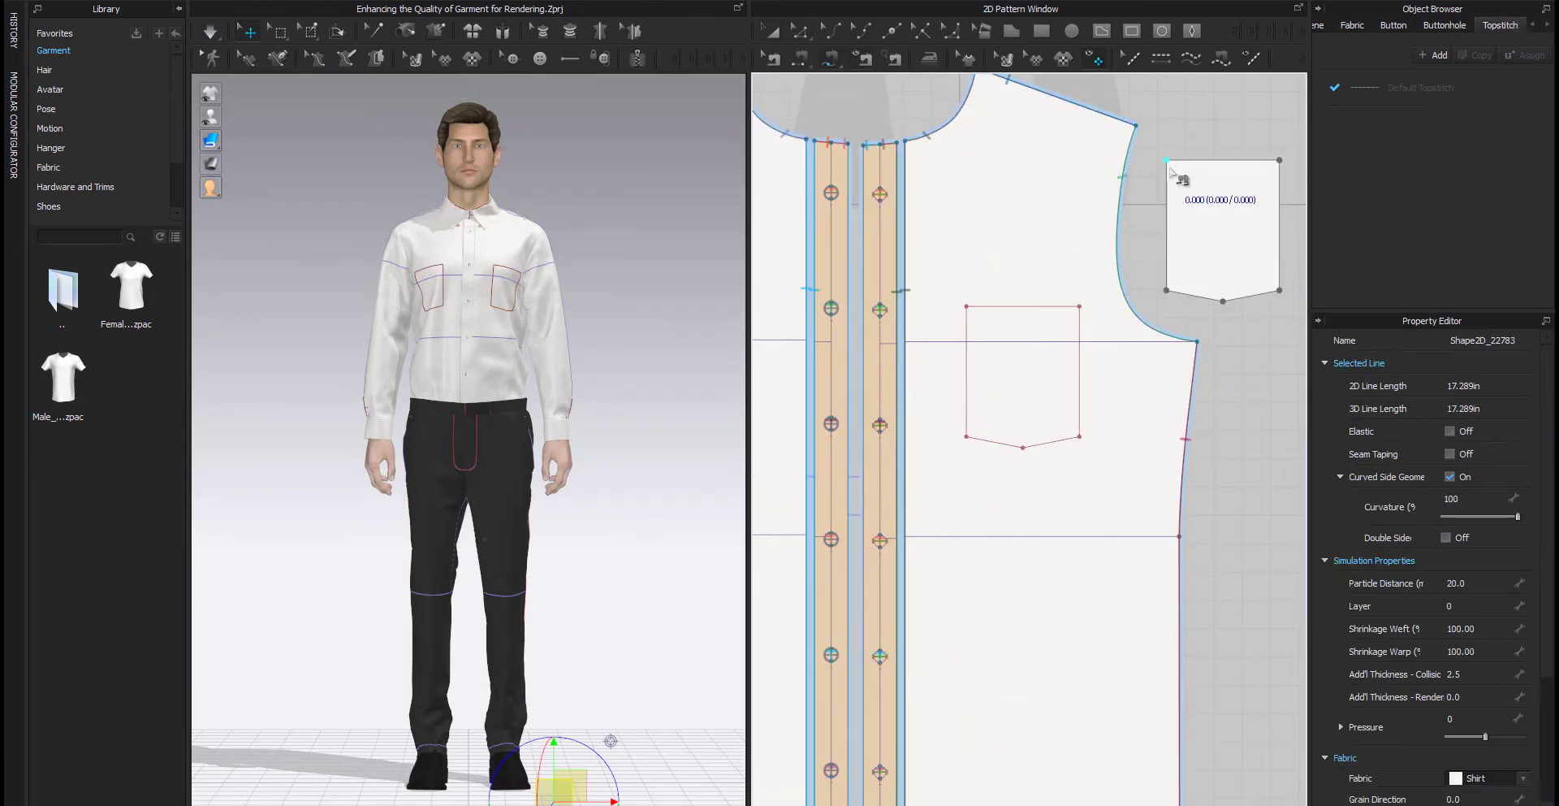
pyautogui.click(1167, 161)
pyautogui.click(1279, 161)
pyautogui.click(967, 307)
pyautogui.click(1080, 307)
# Bring the pocket piece closer in 3D, simulate it onto the chest, and tug its upper corner into place.
pyautogui.moveTo(570, 784); pyautogui.dragTo(661, 581)
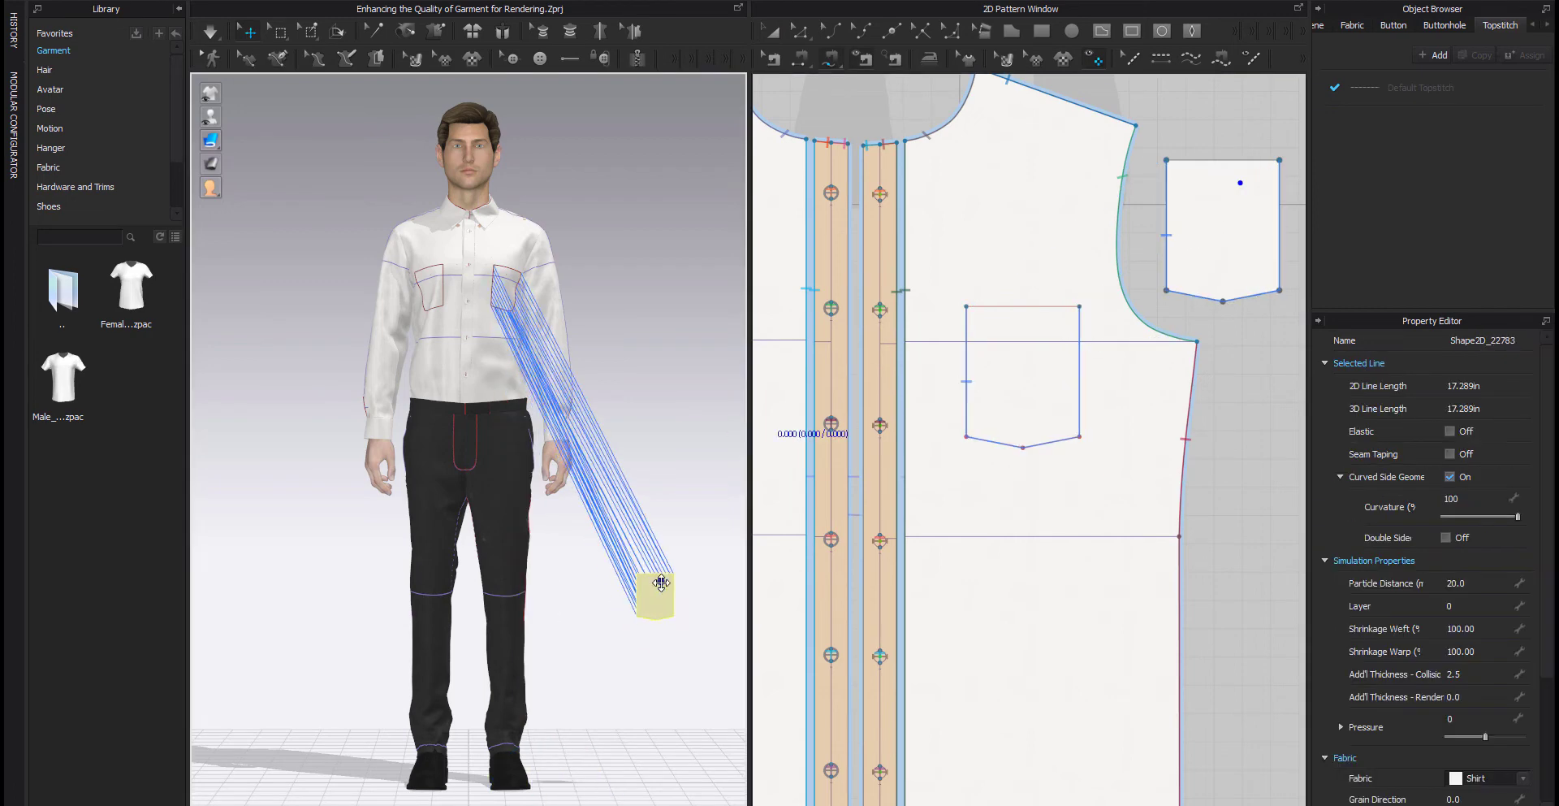
pyautogui.scroll(10, 582, 341)
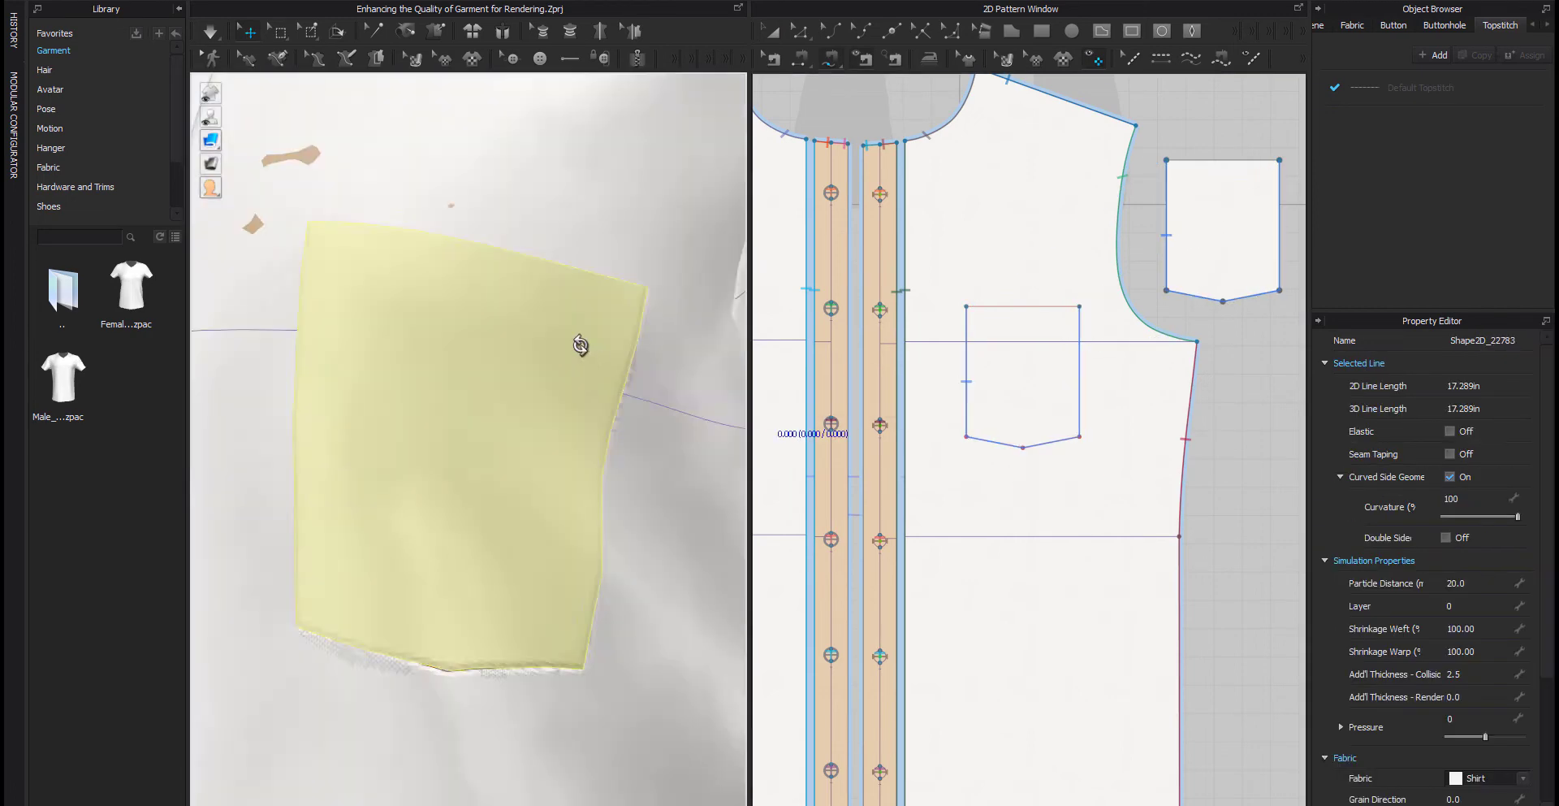
pyautogui.press('space')
pyautogui.moveTo(581, 342); pyautogui.dragTo(505, 362, button='right')
pyautogui.moveTo(441, 262); pyautogui.dragTo(376, 290)
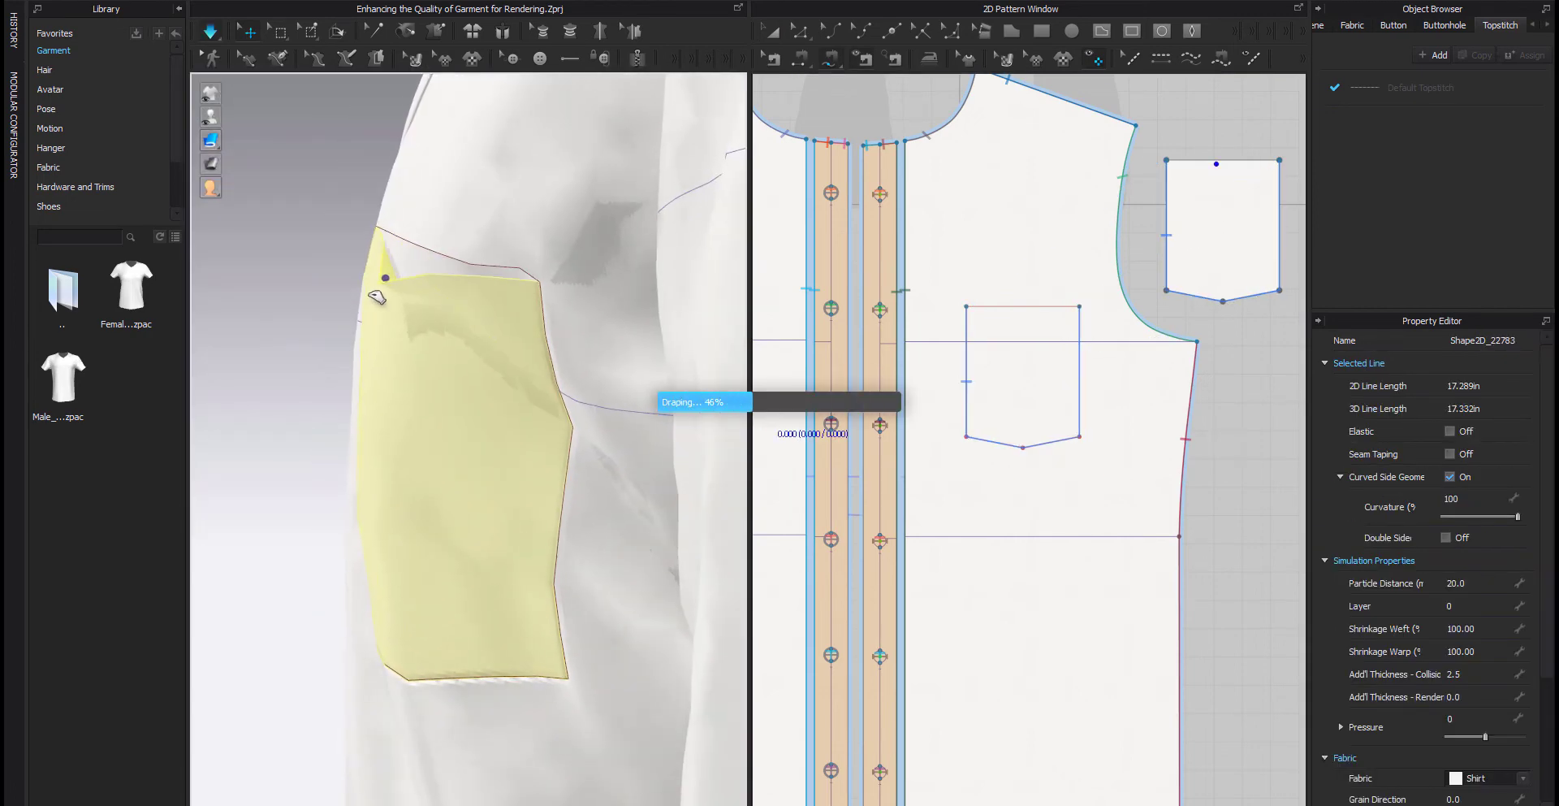
pyautogui.press('2')
pyautogui.press('space')
# Rename the Suit fabric to Pants and replace the Shirt fabric with Cotton_Oxford_FCL1PSC01 from the fabric library.
pyautogui.click(1352, 25)
pyautogui.click(1398, 126)
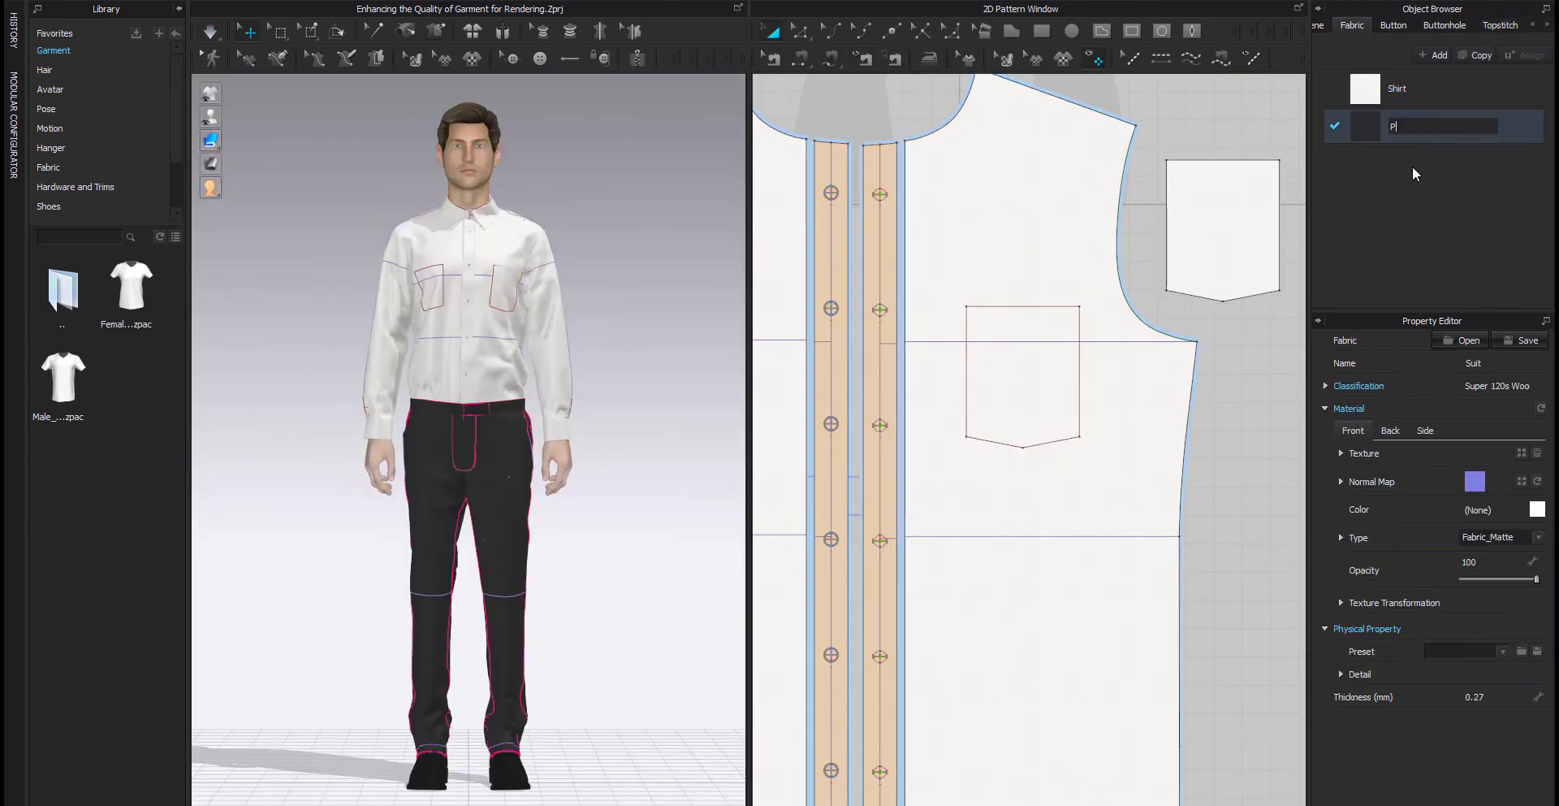
pyautogui.click(48, 168)
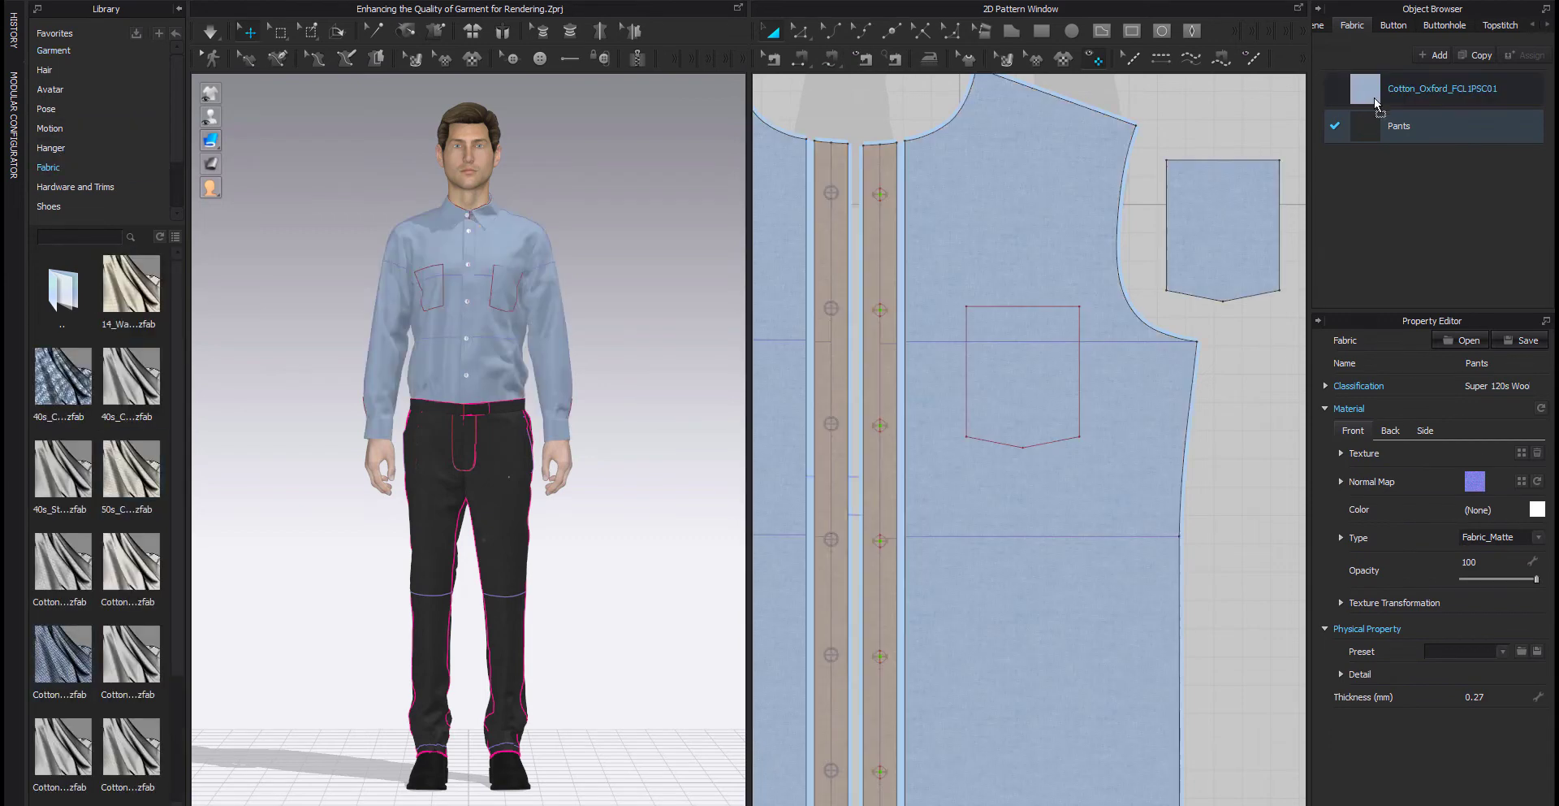
# Apply a desaturated copy of Cotton_Oxford_FCL1PSC01 to the collar, front placket and cuffs, with Shadow Brightness set to 16.
pyautogui.rightClick(1420, 103)
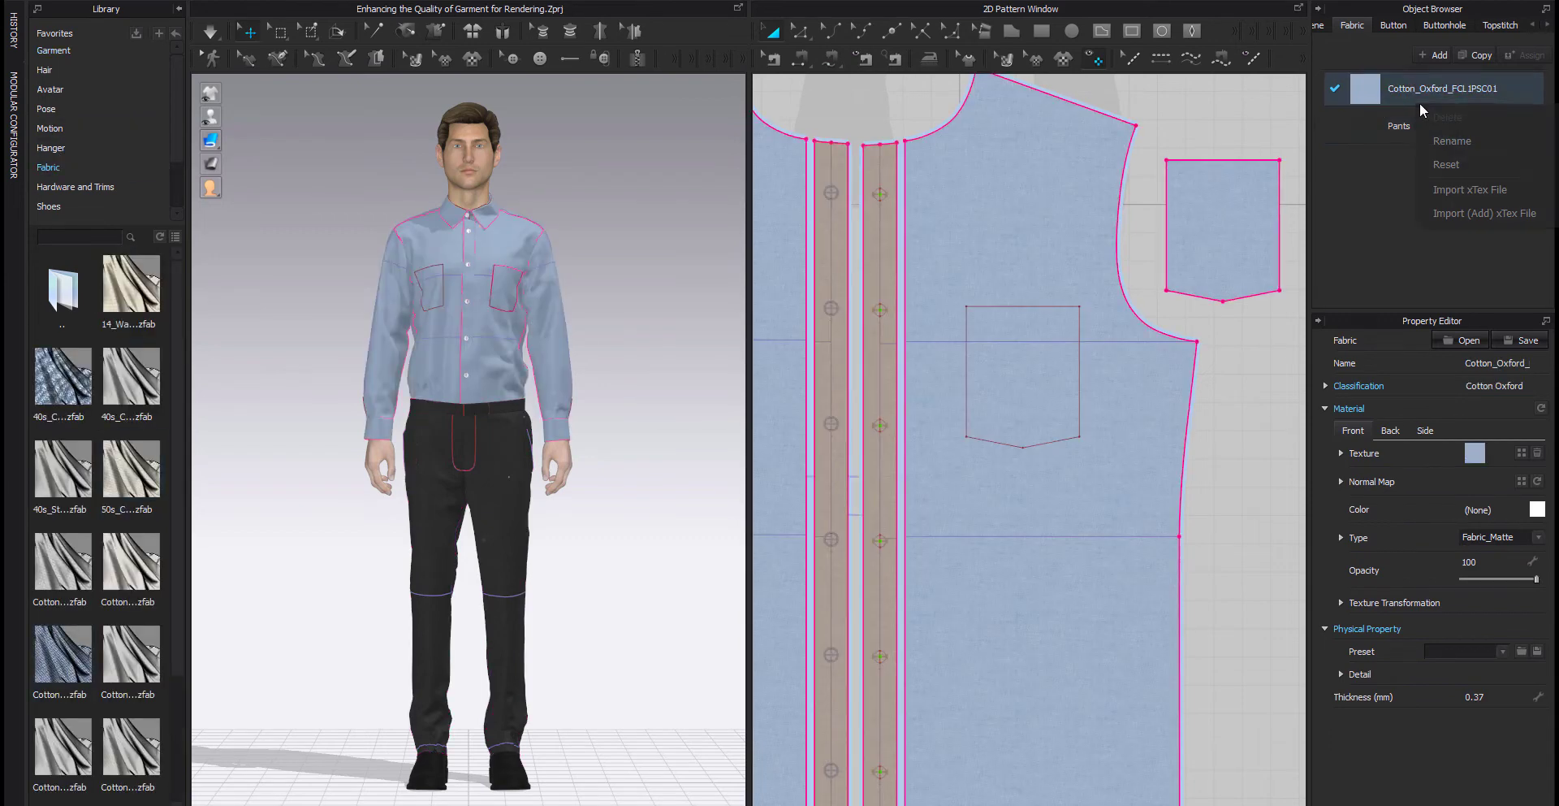
pyautogui.click(1447, 190)
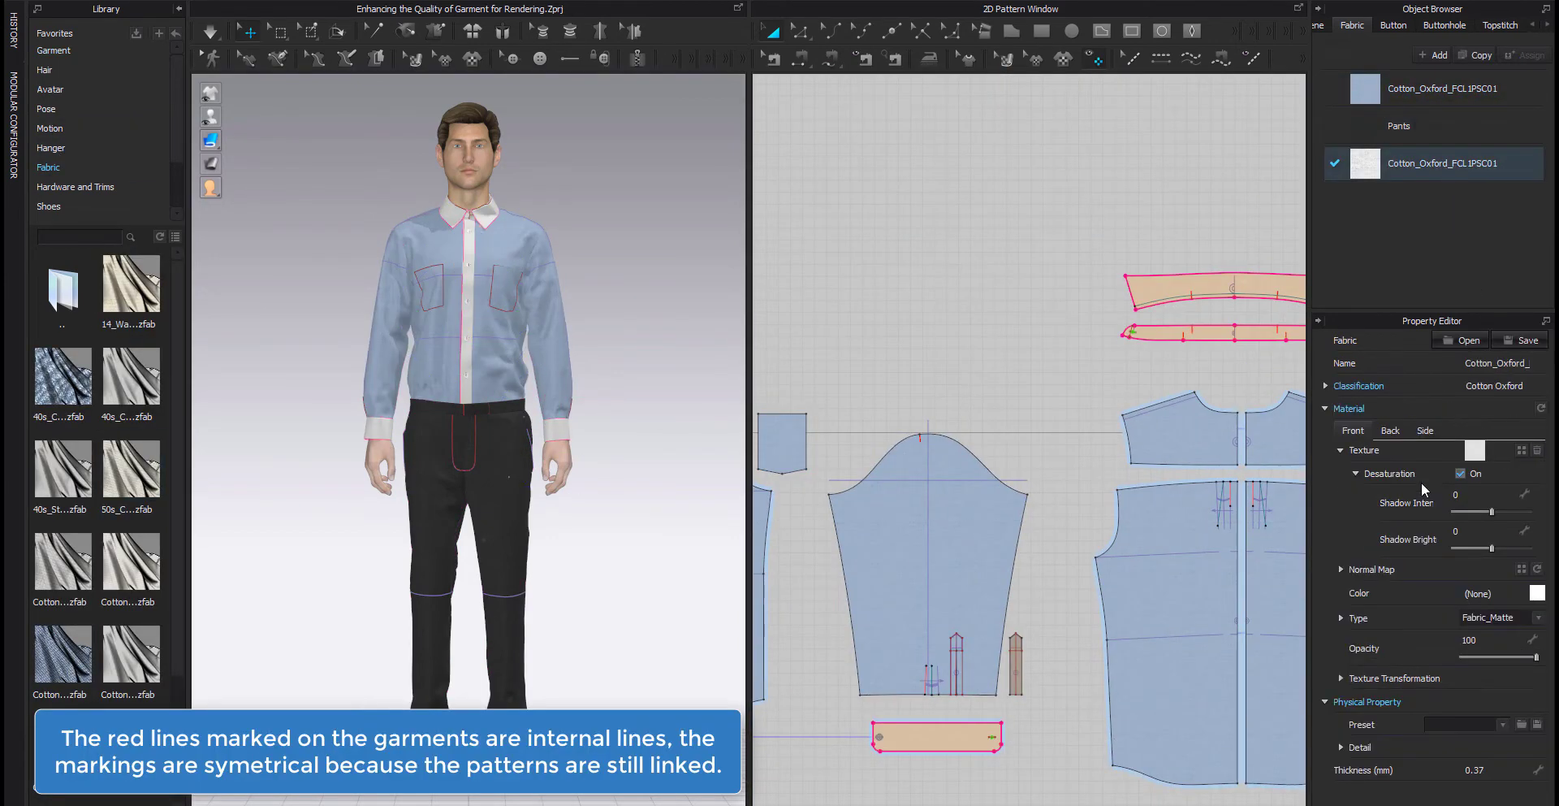
pyautogui.moveTo(1491, 548); pyautogui.dragTo(1501, 548)
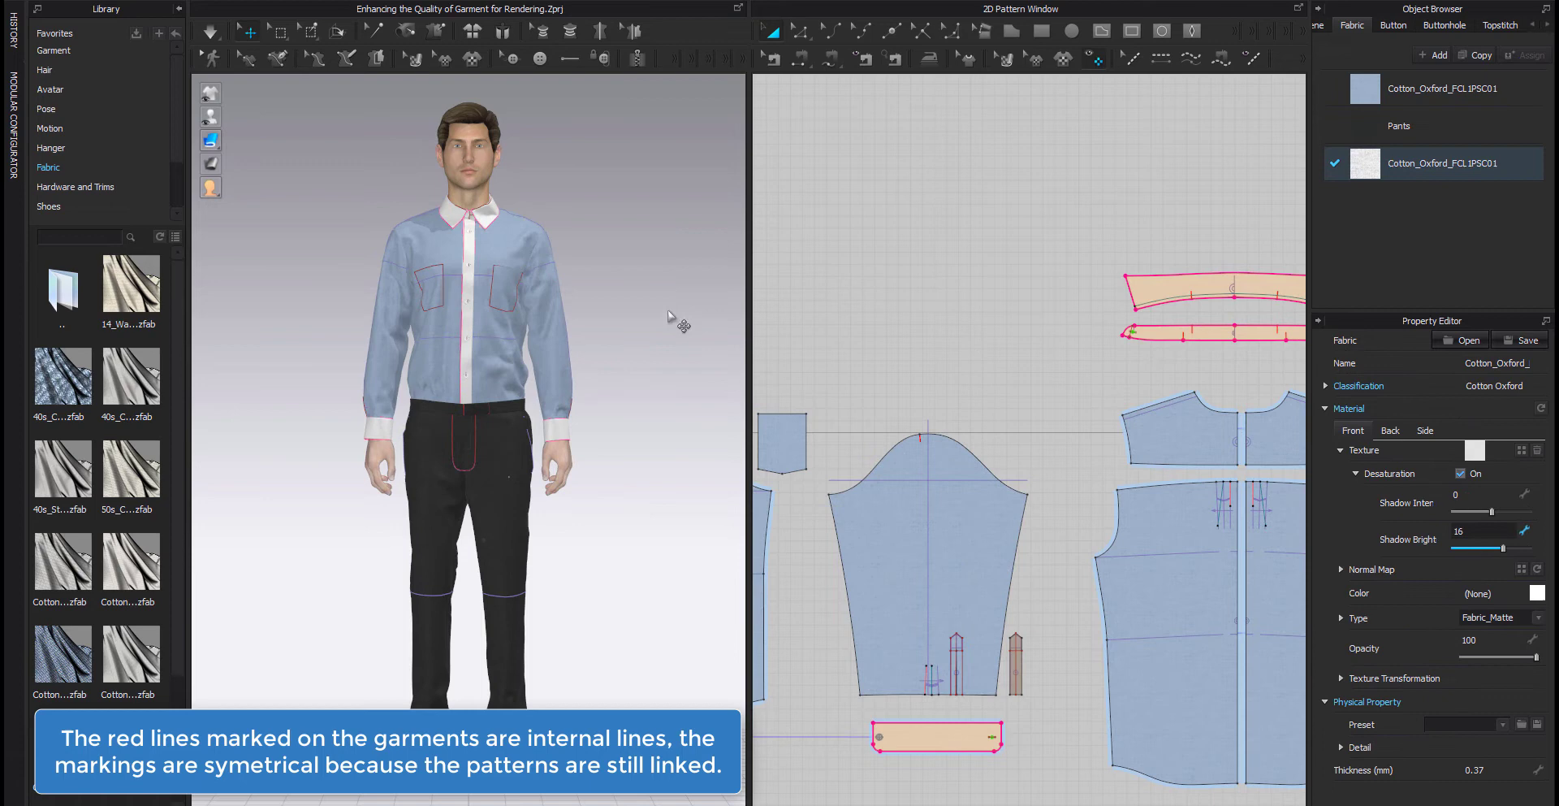
# Try assigning the white Cotton_Oxford fabric to the chest pocket, and undo the assignment.
pyautogui.click(506, 288)
pyautogui.click(1531, 163)
pyautogui.hotkey('ctrl', 'z')
pyautogui.click(647, 302)
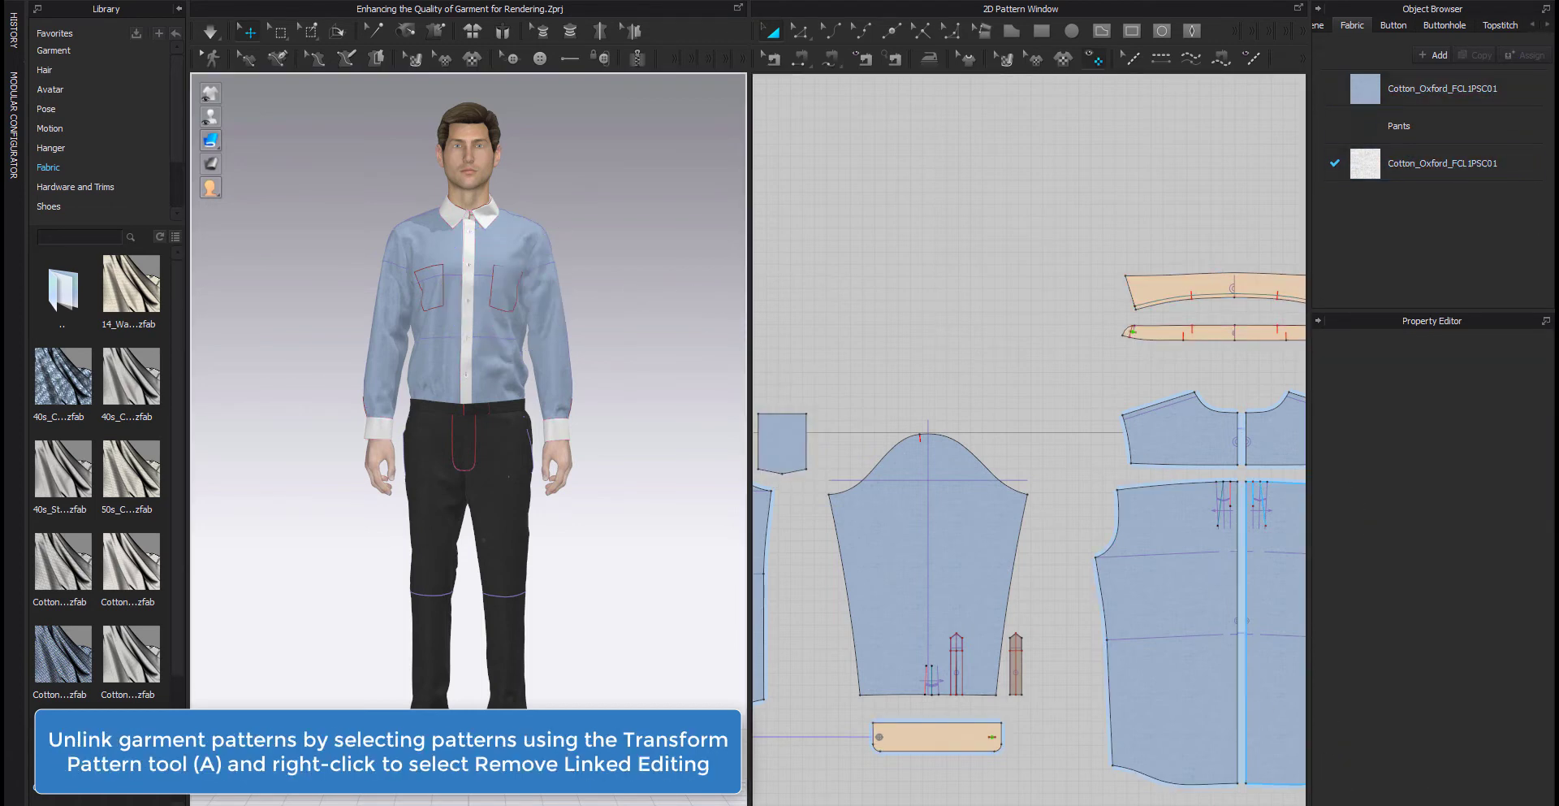
# Show only the 3D window and examine the Hi-Res settings for particle distance, collision thickness, skin offset and simulation quality without applying them.
pyautogui.click(1510, 803)
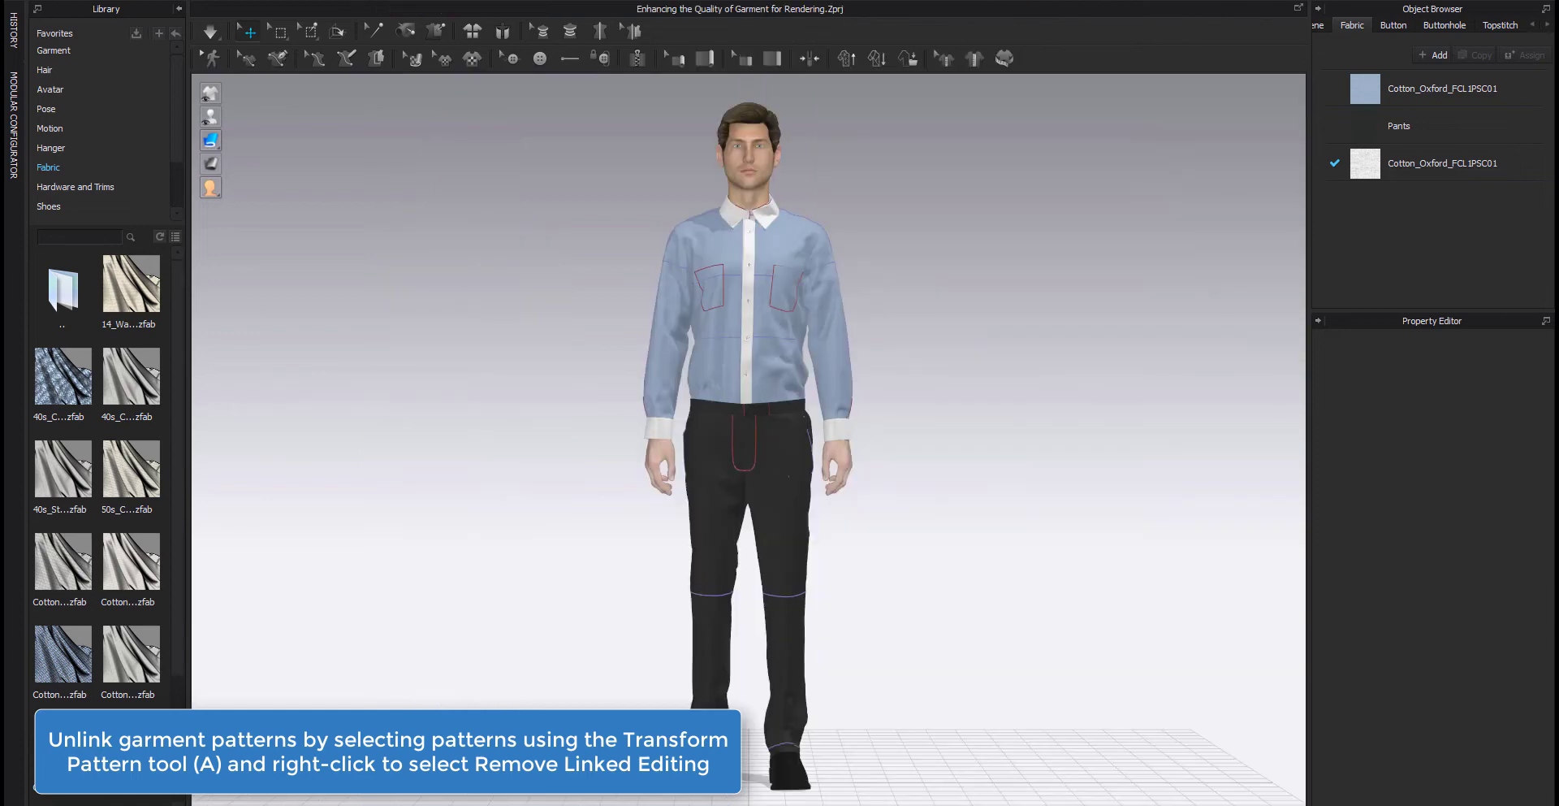
pyautogui.click(849, 61)
pyautogui.moveTo(882, 200); pyautogui.dragTo(1066, 173)
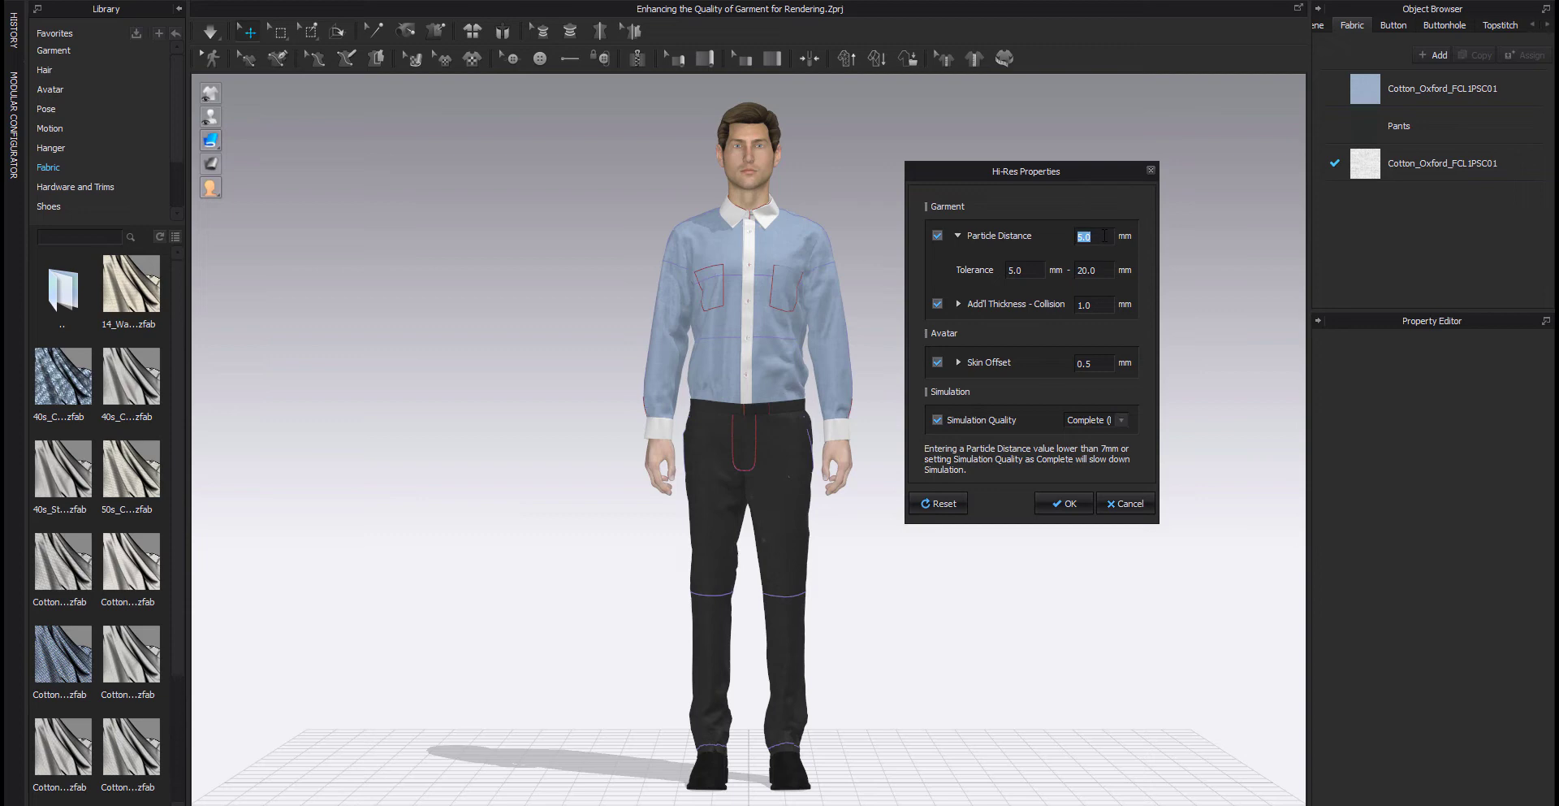
pyautogui.doubleClick(1100, 307)
pyautogui.doubleClick(1101, 362)
pyautogui.click(1121, 420)
pyautogui.click(1127, 421)
pyautogui.click(1136, 506)
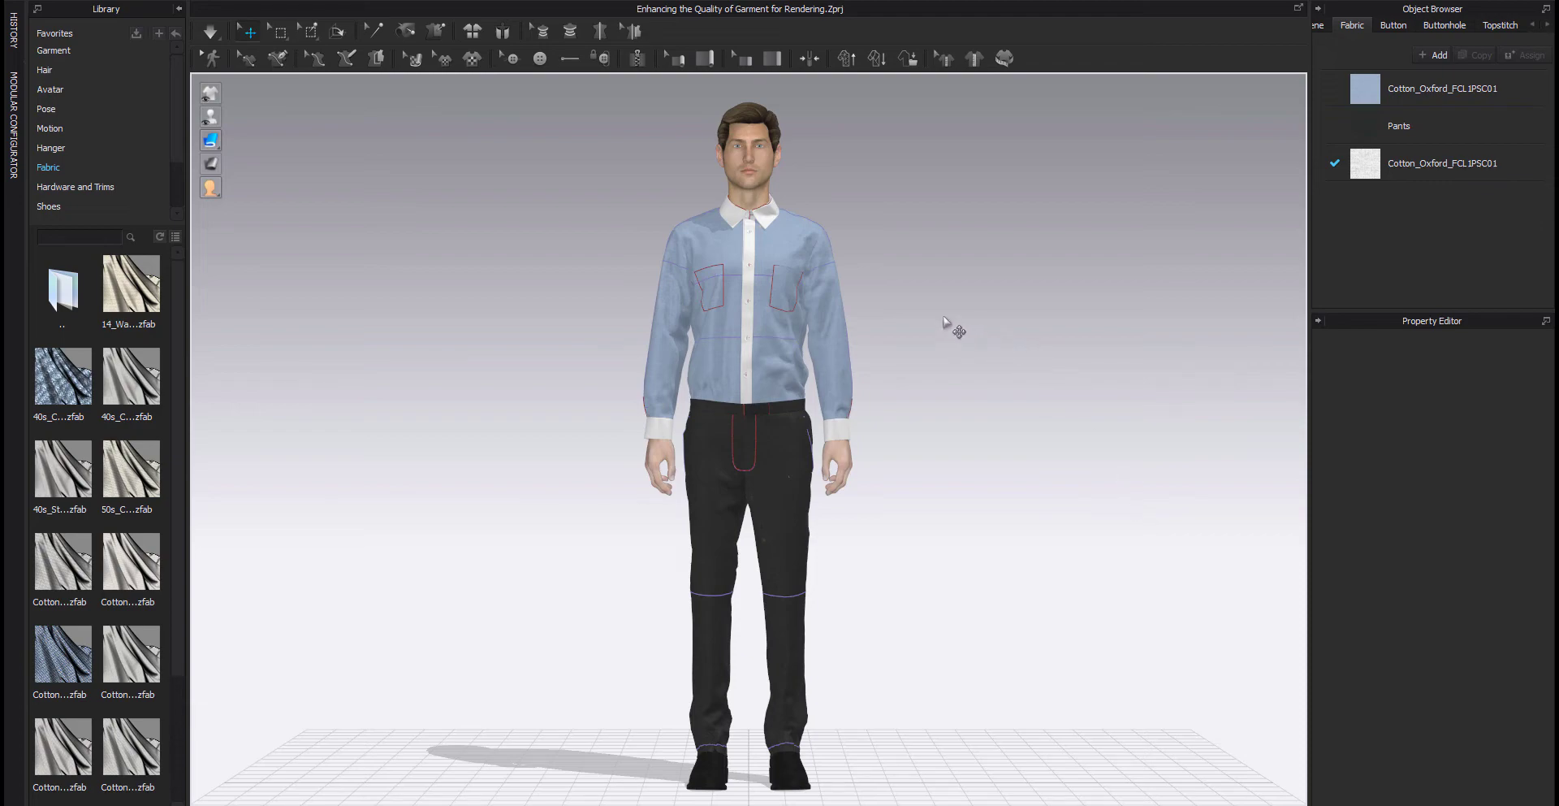
# Display the garment as a mesh and examine the mesh density of the sleeve and cuff up close.
pyautogui.moveTo(216, 138)
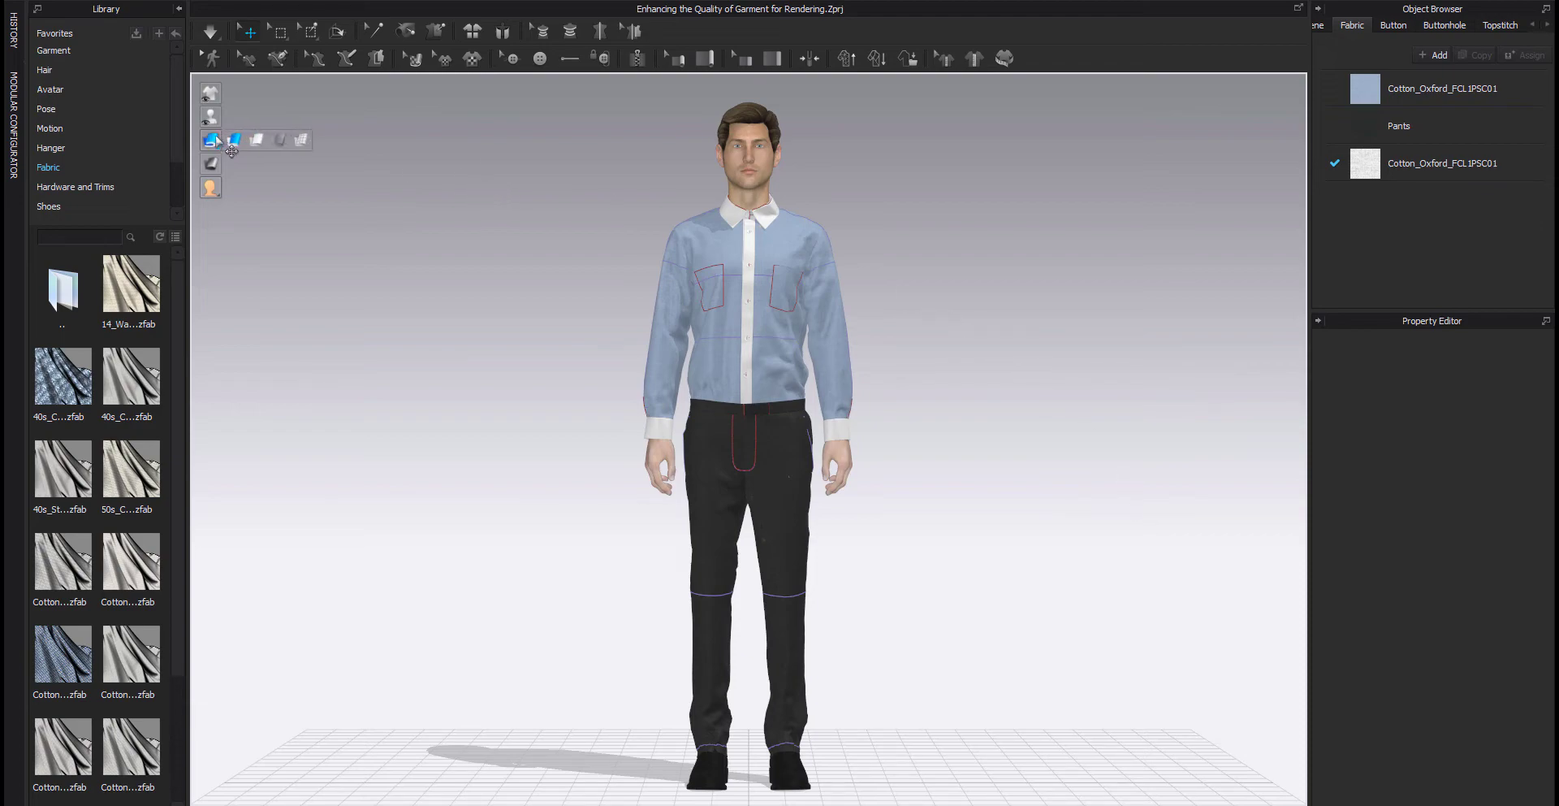
pyautogui.click(304, 142)
pyautogui.scroll(5, 800, 327)
pyautogui.scroll(10, 799, 327)
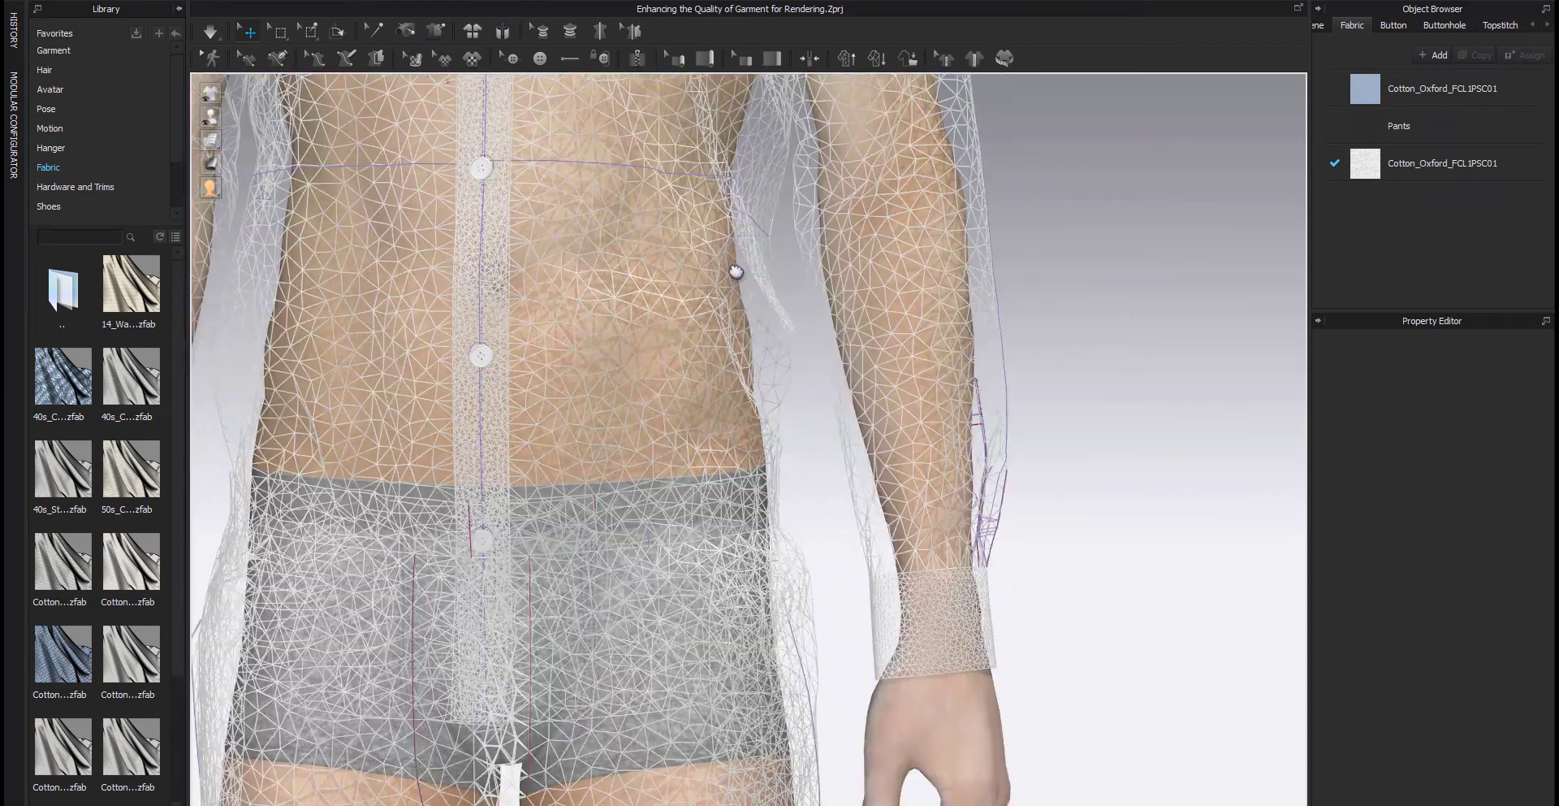
pyautogui.moveTo(736, 272); pyautogui.dragTo(709, 245, button='middle')
pyautogui.scroll(4, 712, 248)
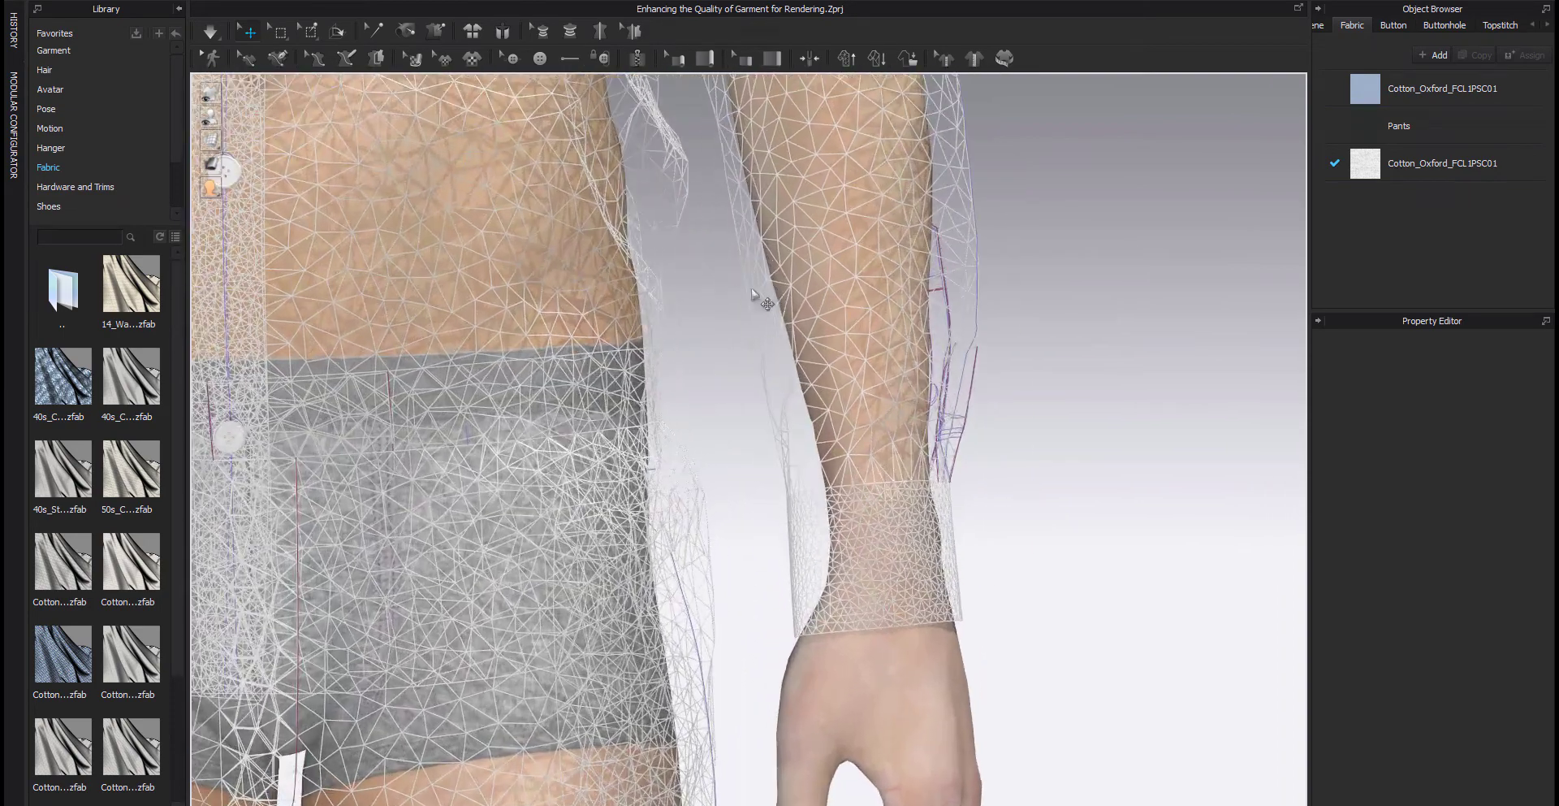
# Set the Particle Distance of the sleeve on the avatar's left arm to 5.0 and inspect its finer mesh.
pyautogui.click(873, 349)
pyautogui.doubleClick(1479, 524)
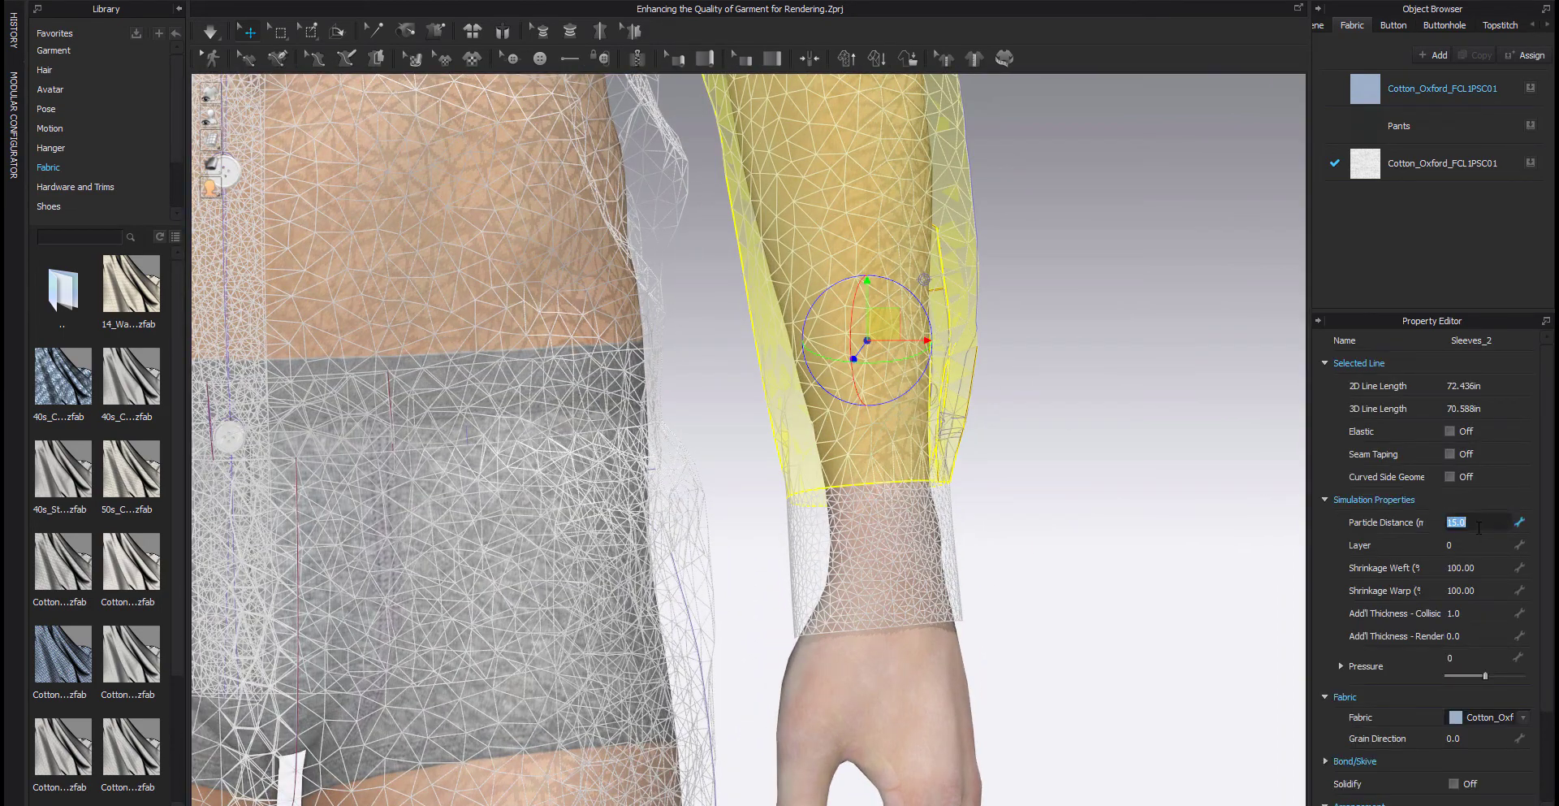
pyautogui.write('5')
pyautogui.press('Return')
pyautogui.moveTo(1052, 402); pyautogui.dragTo(1072, 383, button='right')
pyautogui.scroll(3, 894, 352)
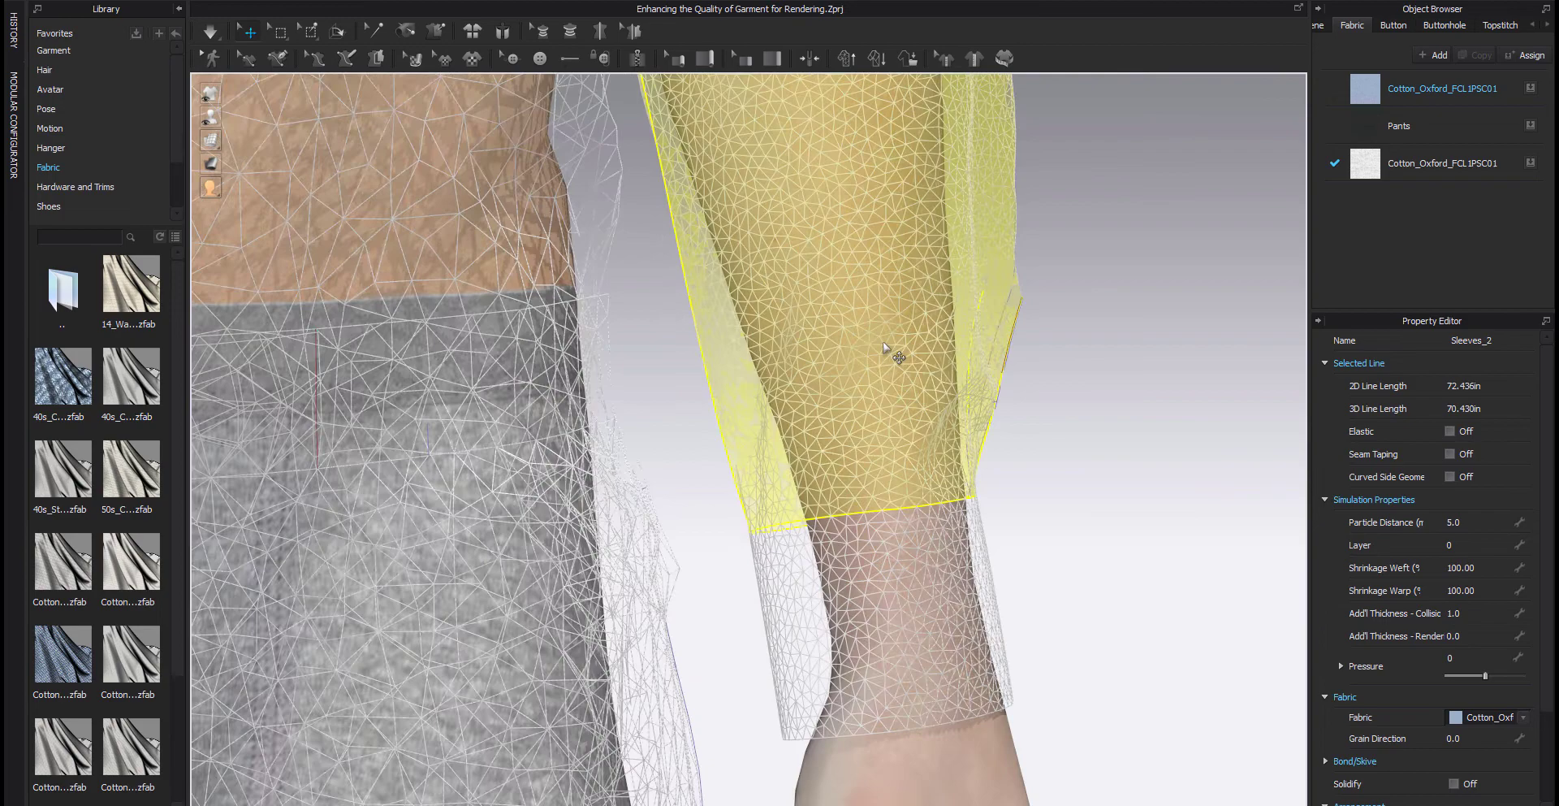
# Undo the sleeve's Particle Distance change and look over the whole garment's mesh.
pyautogui.scroll(-8, 846, 363)
pyautogui.scroll(-1, 816, 345)
pyautogui.hotkey('ctrl', 'z')
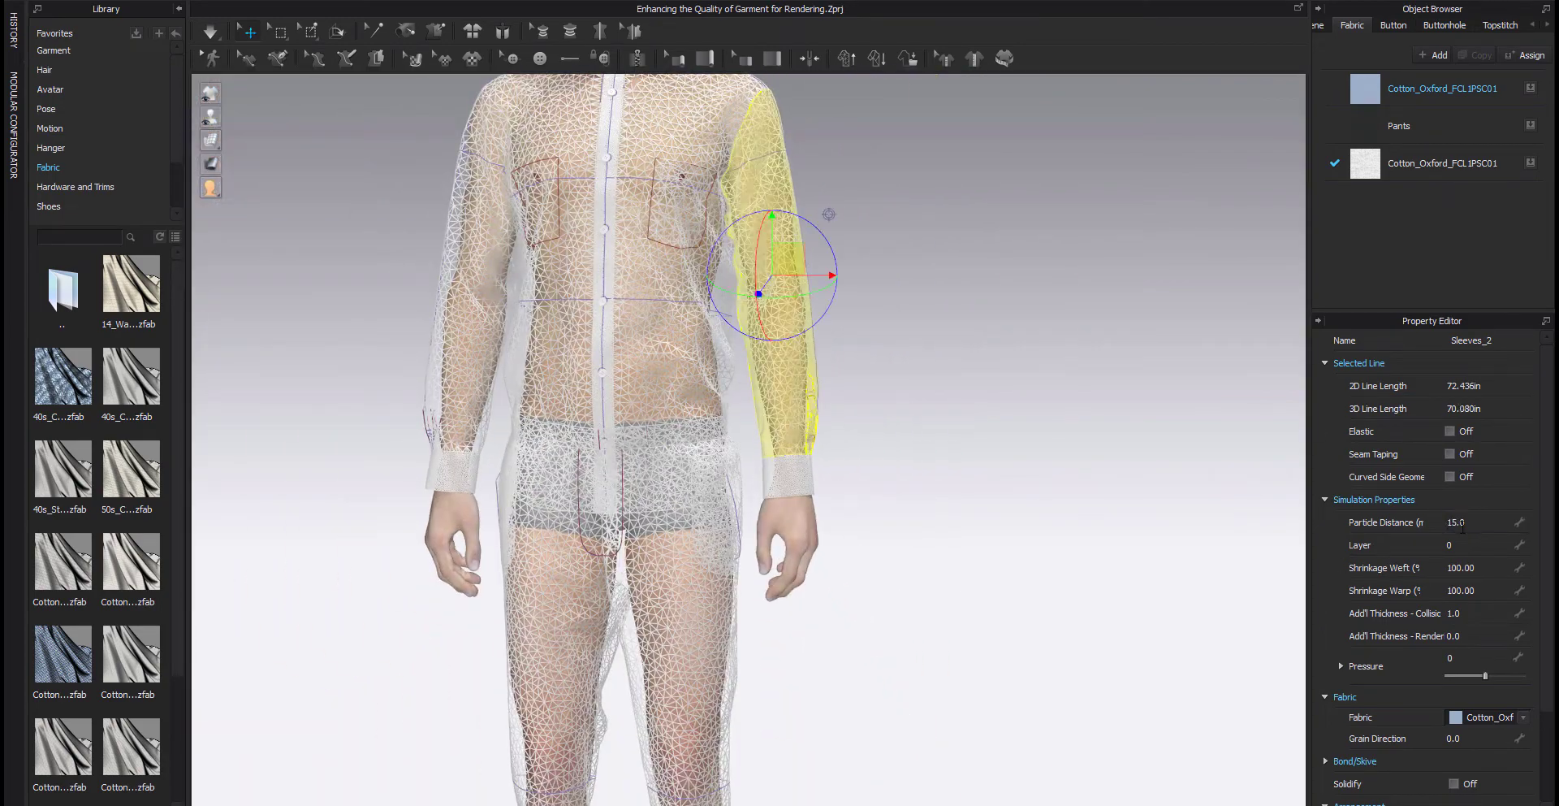
pyautogui.scroll(-2, 815, 357)
pyautogui.moveTo(789, 477); pyautogui.dragTo(773, 386, button='middle')
pyautogui.scroll(5, 772, 386)
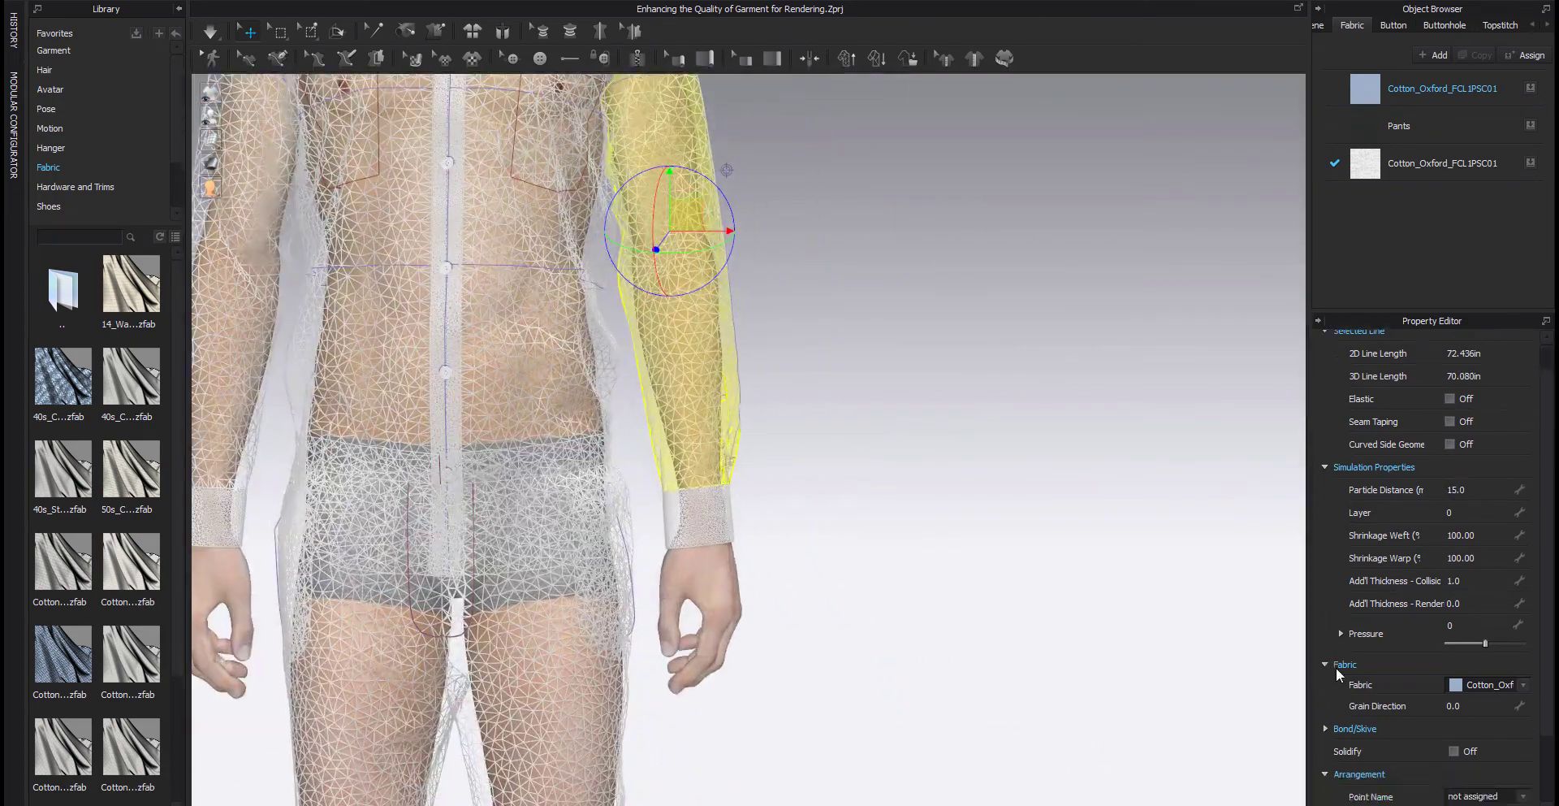
# Try the Quad mesh type on the selected sleeve, inspect its mesh, and set it back to Triangle.
pyautogui.scroll(-3, 1337, 666)
pyautogui.click(1472, 757)
pyautogui.click(1472, 773)
pyautogui.scroll(4, 748, 335)
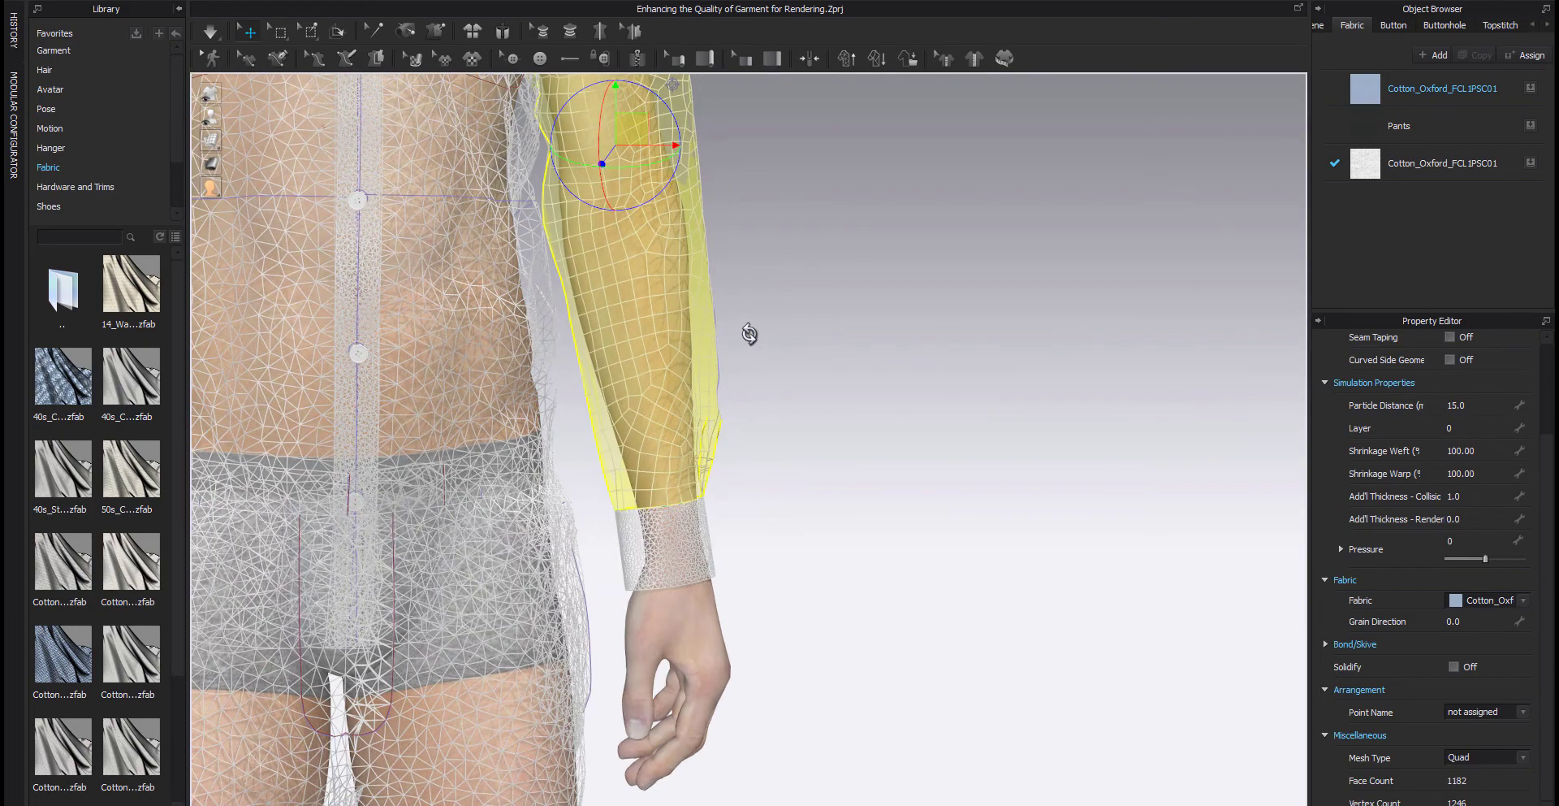
pyautogui.click(1523, 757)
pyautogui.click(1484, 742)
pyautogui.scroll(-3, 934, 467)
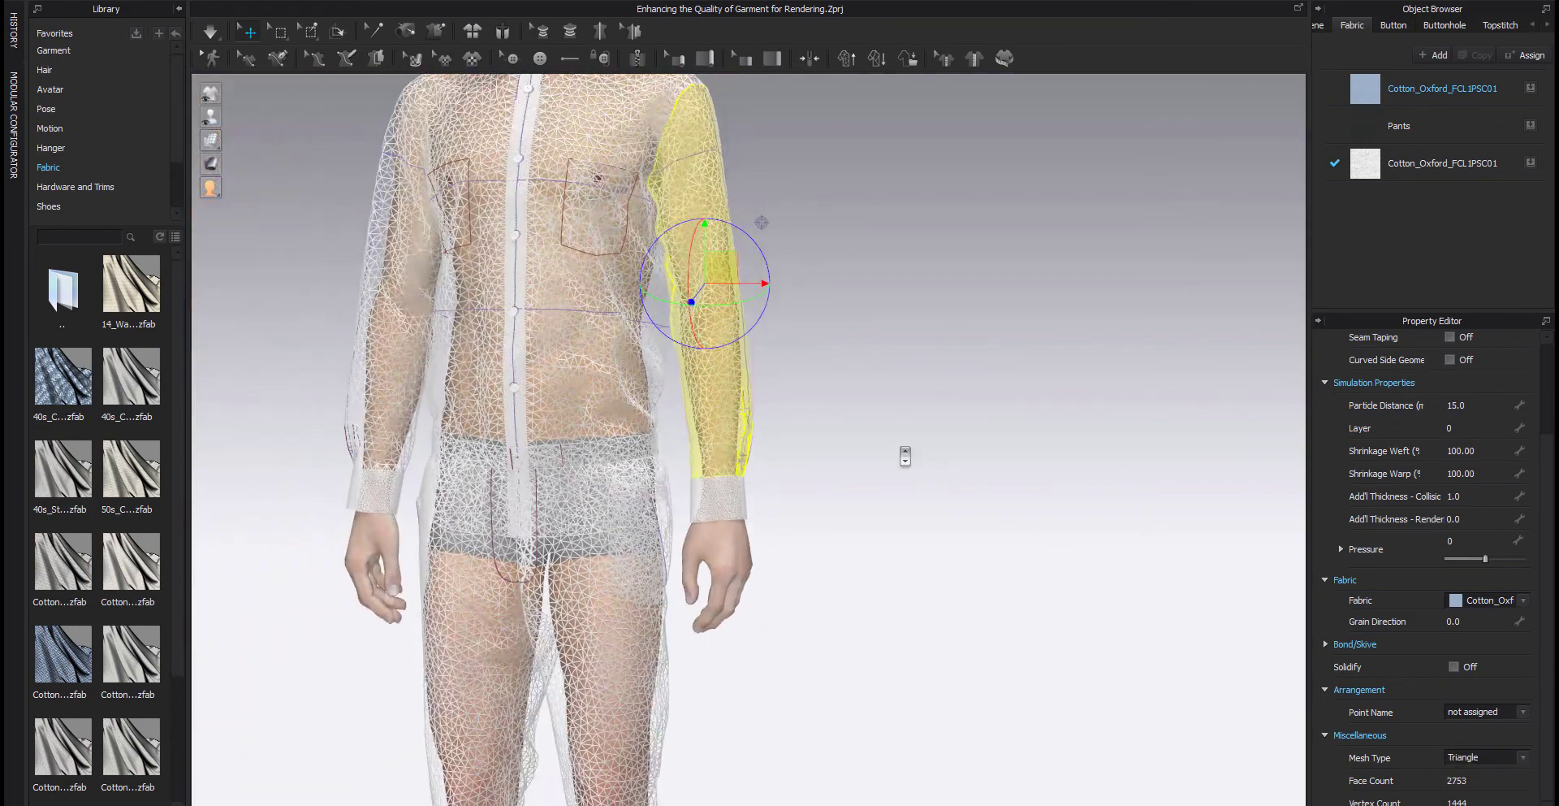
# Display the whole garment with its textured surface in front view and clear the sleeve selection.
pyautogui.press('2')
pyautogui.moveTo(211, 140)
pyautogui.click(301, 139)
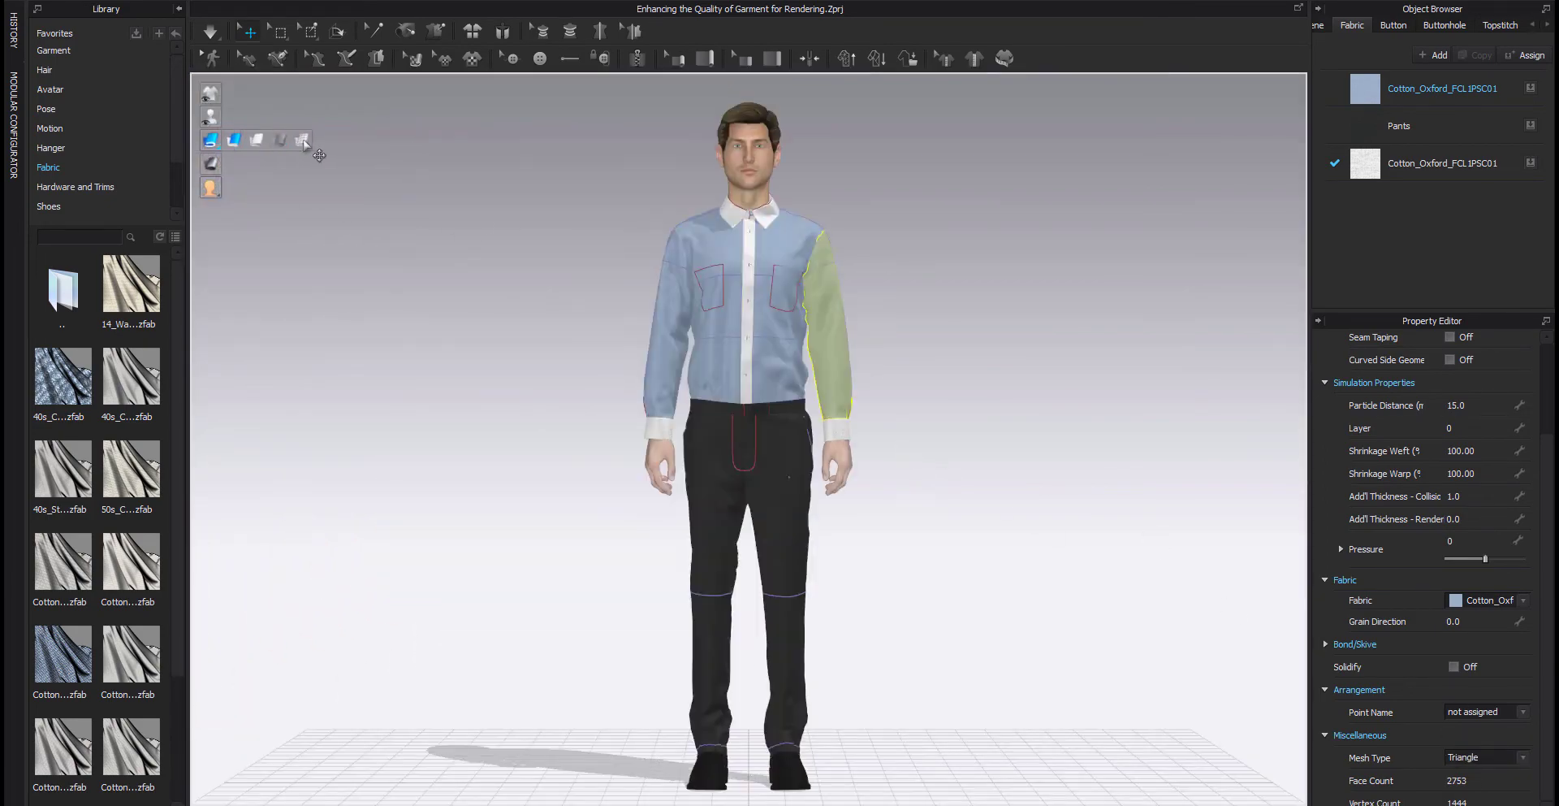
pyautogui.click(978, 229)
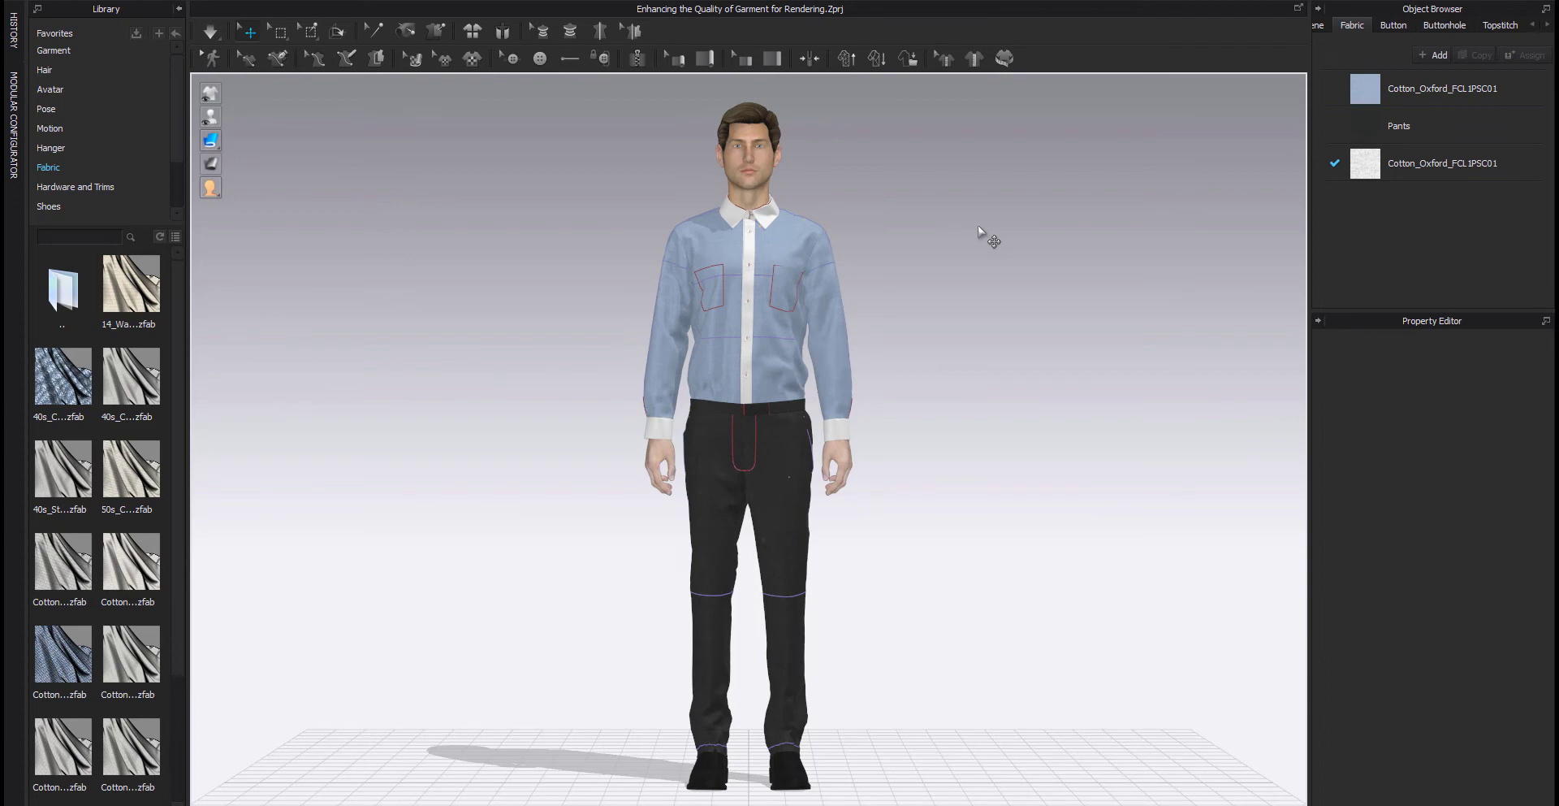
# Review the Add'l Thickness - Collision setting in the Hi-Res properties without applying it.
pyautogui.click(849, 64)
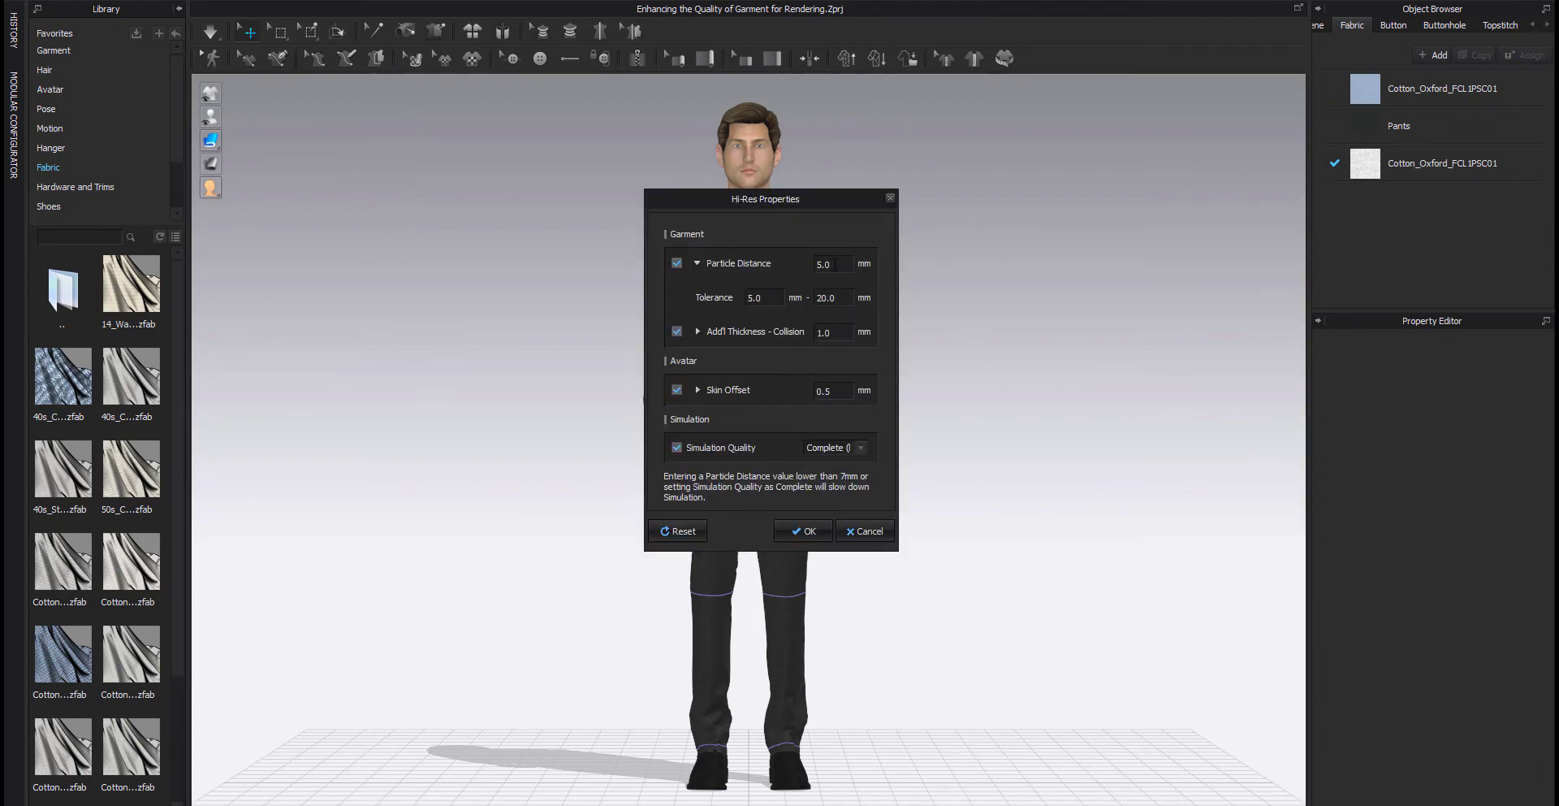
pyautogui.doubleClick(836, 334)
pyautogui.click(865, 531)
# Examine the shirt's chest pocket, collar and button placket up close for gaps between the fabric layers.
pyautogui.scroll(5, 742, 307)
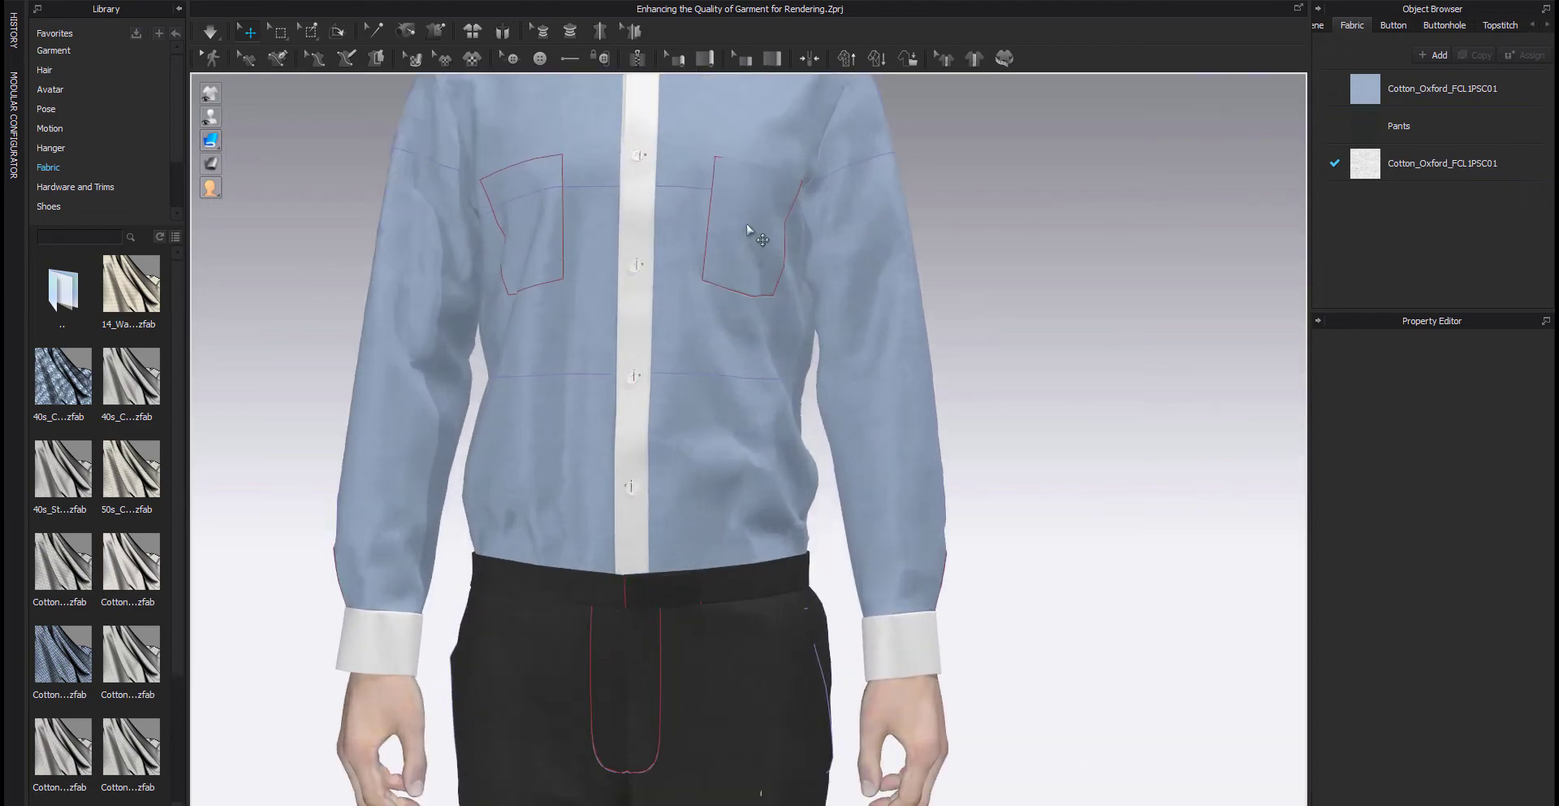
pyautogui.moveTo(812, 199); pyautogui.dragTo(757, 420, button='middle')
pyautogui.scroll(2, 757, 419)
pyautogui.moveTo(757, 419); pyautogui.dragTo(630, 365, button='right')
pyautogui.moveTo(666, 361); pyautogui.dragTo(727, 348, button='middle')
pyautogui.scroll(3, 729, 347)
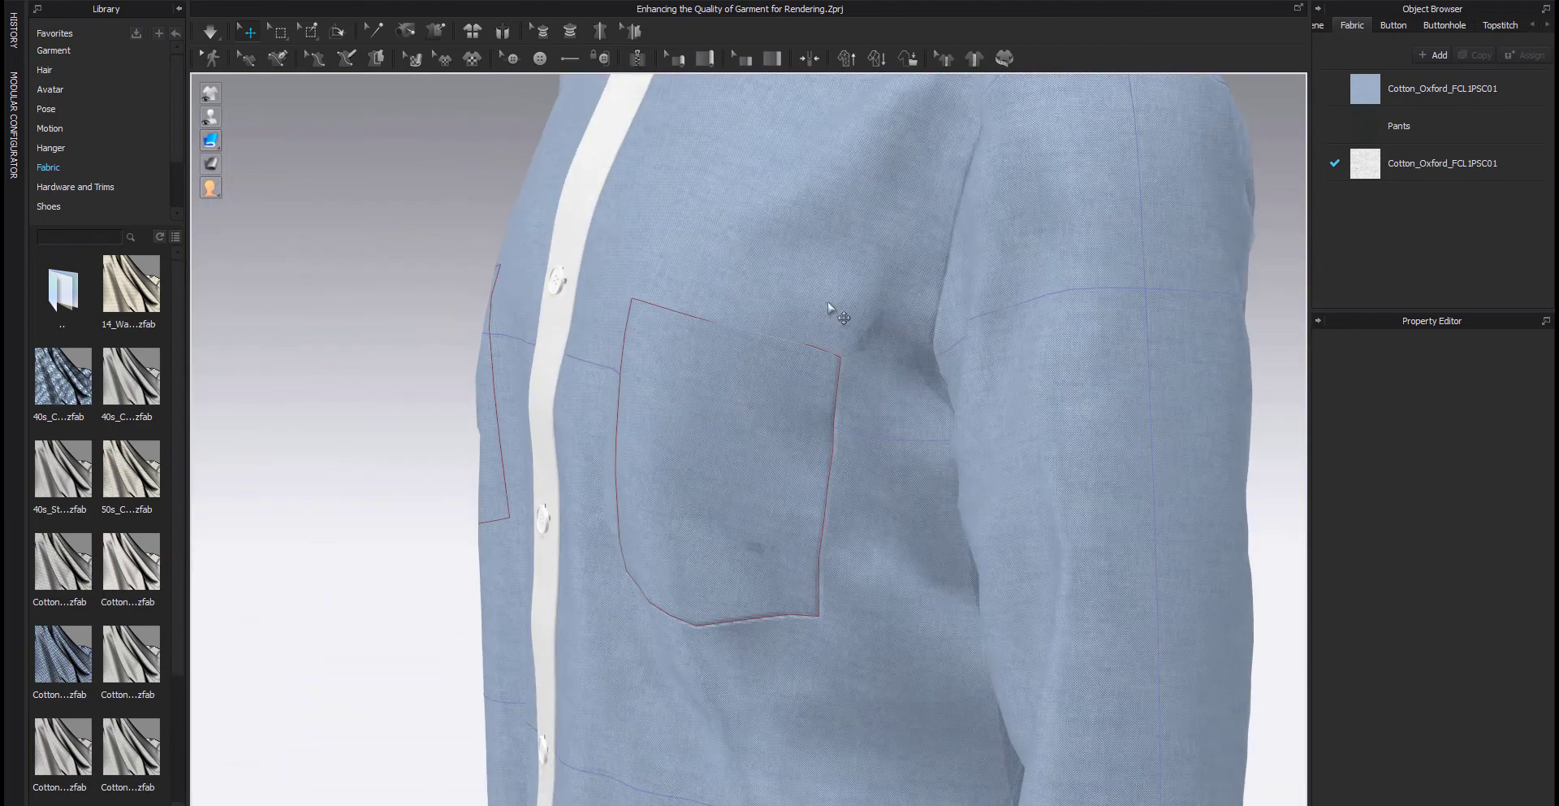
pyautogui.moveTo(828, 305); pyautogui.dragTo(870, 595, button='right')
pyautogui.scroll(5, 792, 483)
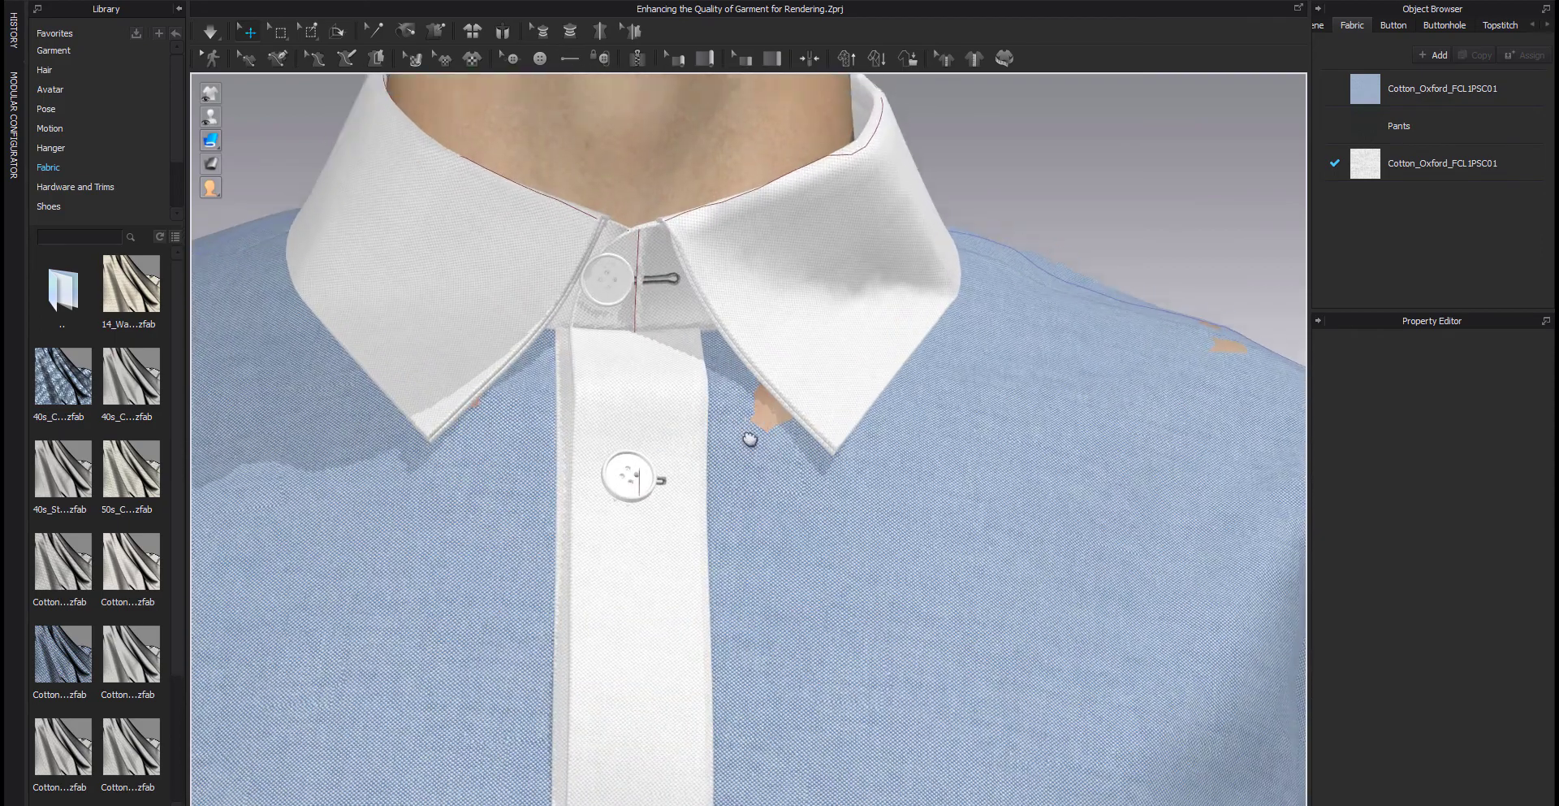
pyautogui.moveTo(750, 440); pyautogui.dragTo(1043, 446, button='right')
pyautogui.scroll(3, 1046, 448)
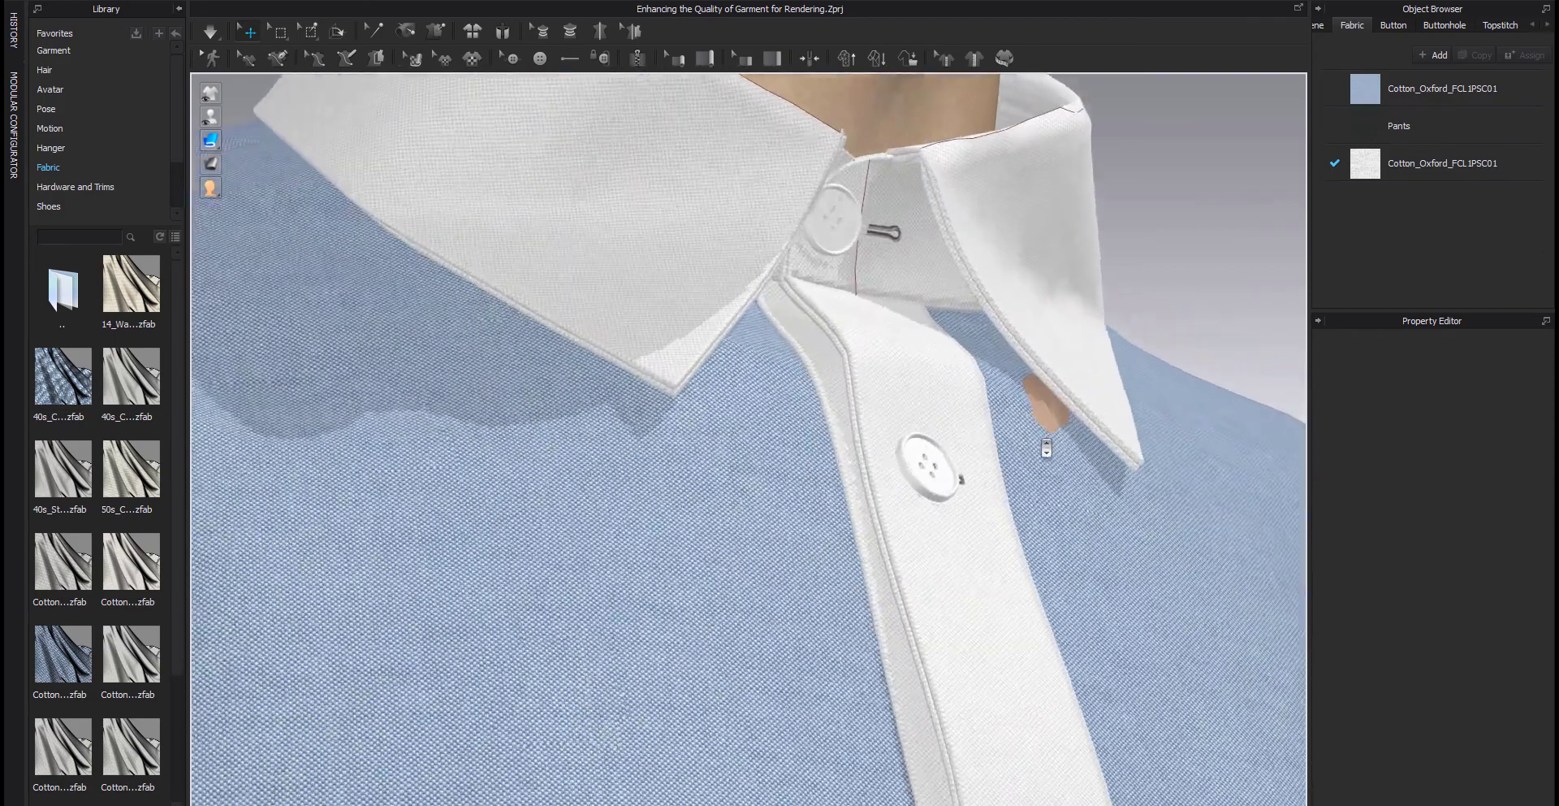
pyautogui.scroll(4, 1046, 448)
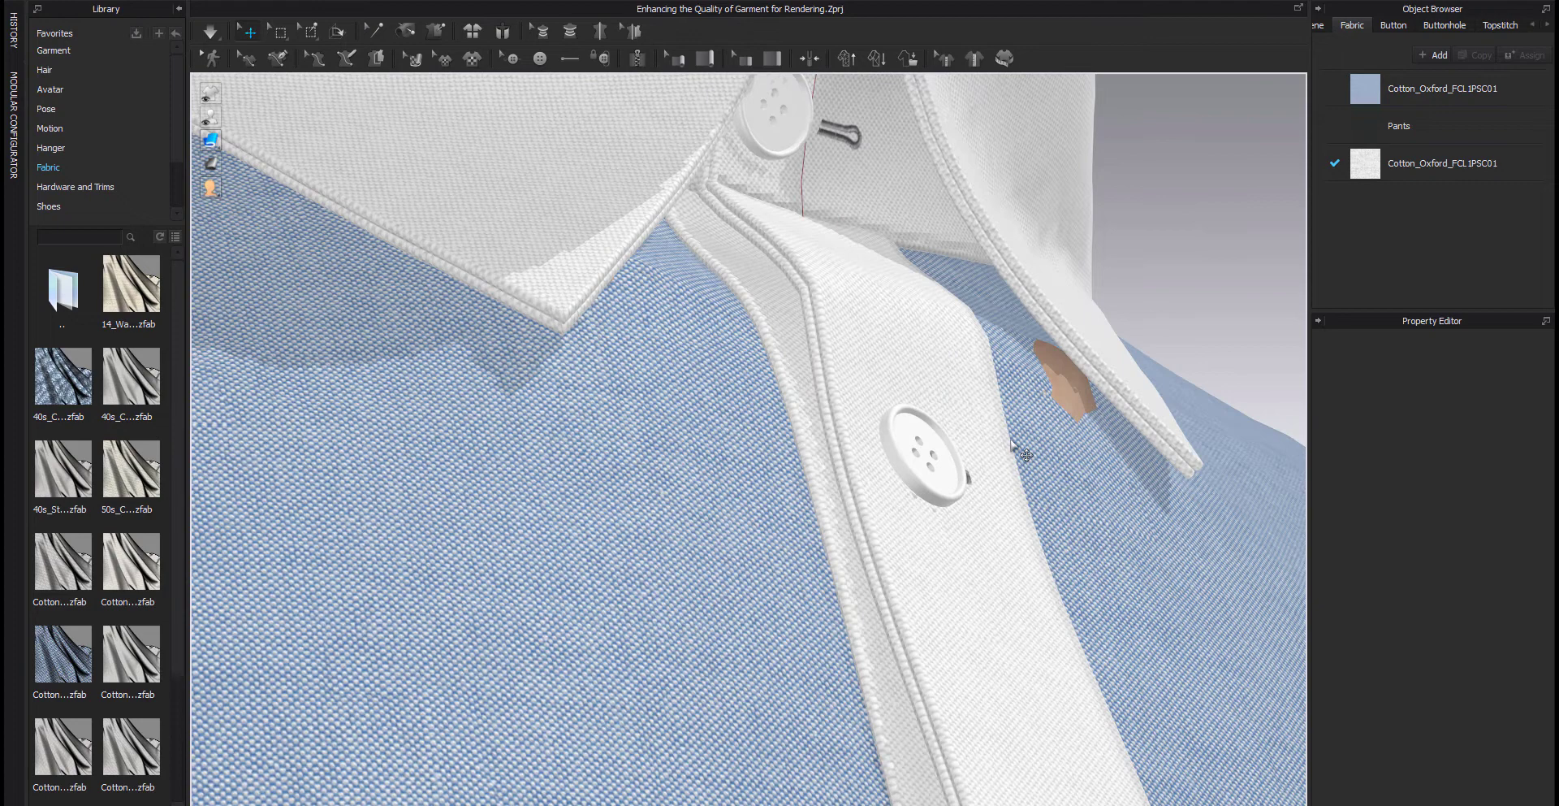
# Set the collar's Add'l Thickness - Collision to 0.0 and simulate the garment.
pyautogui.click(1121, 388)
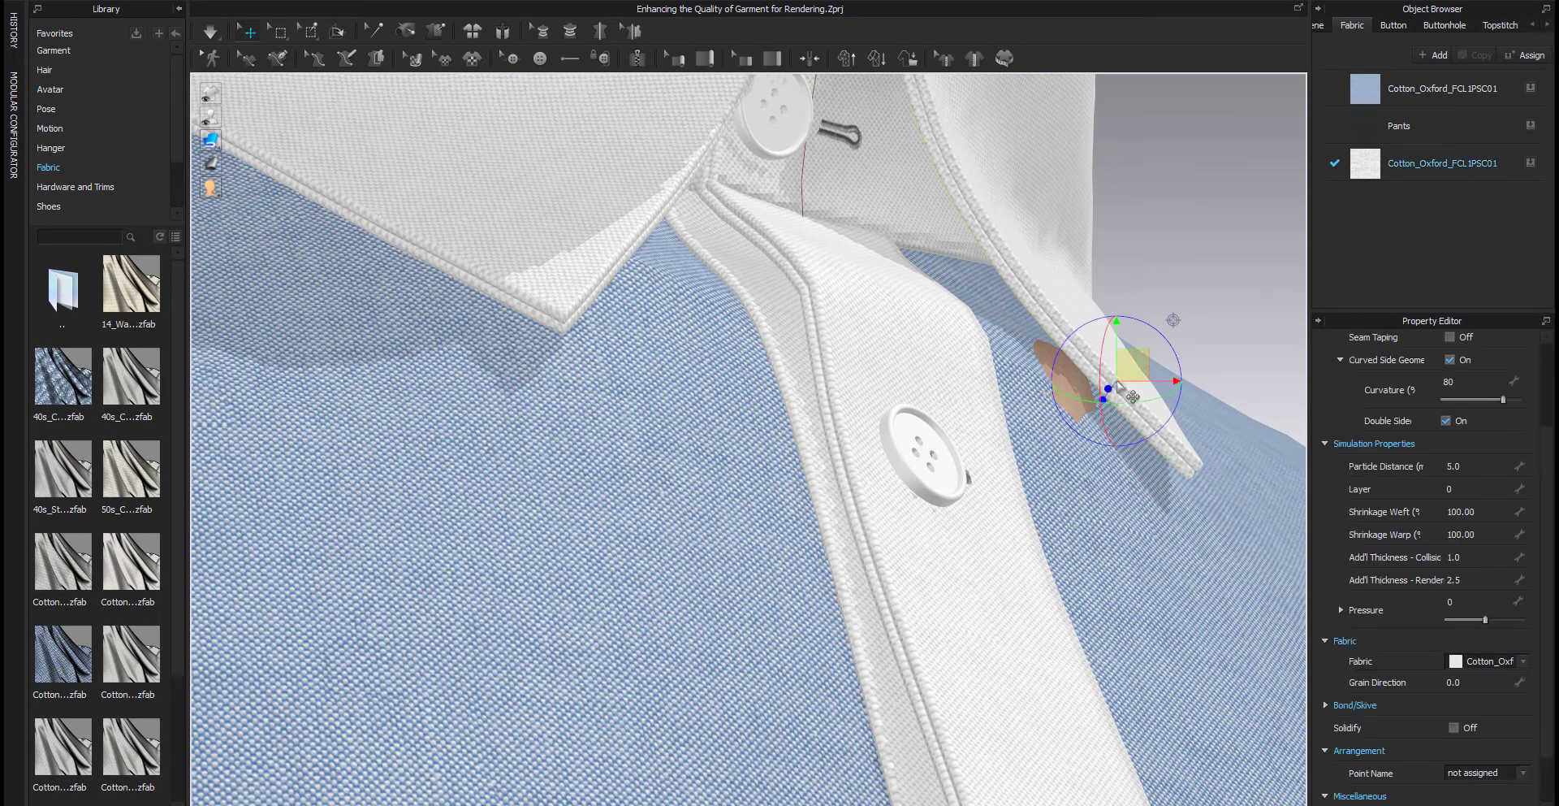
pyautogui.click(1467, 557)
pyautogui.press('Return')
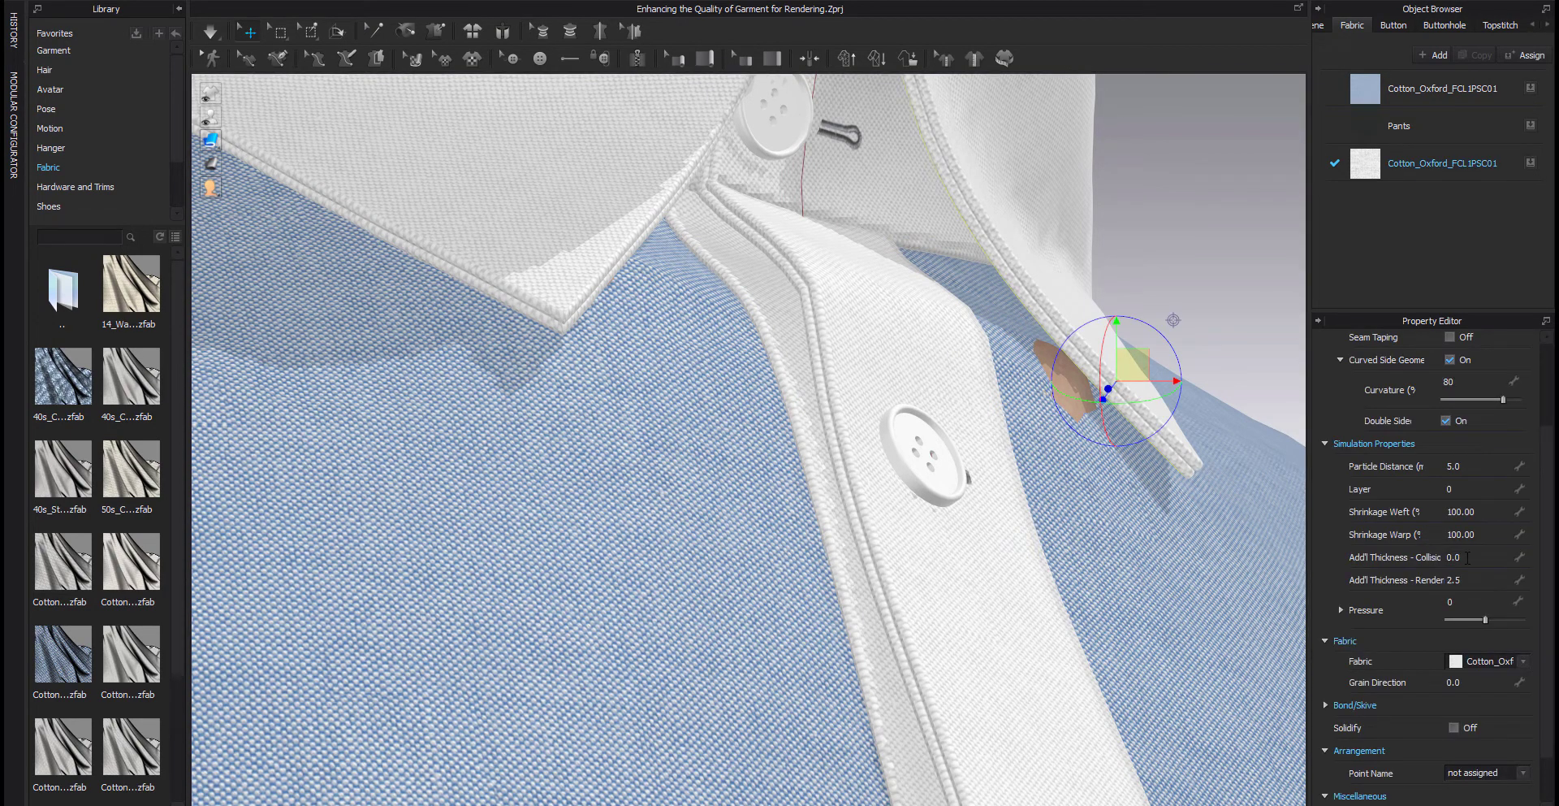
pyautogui.click(211, 32)
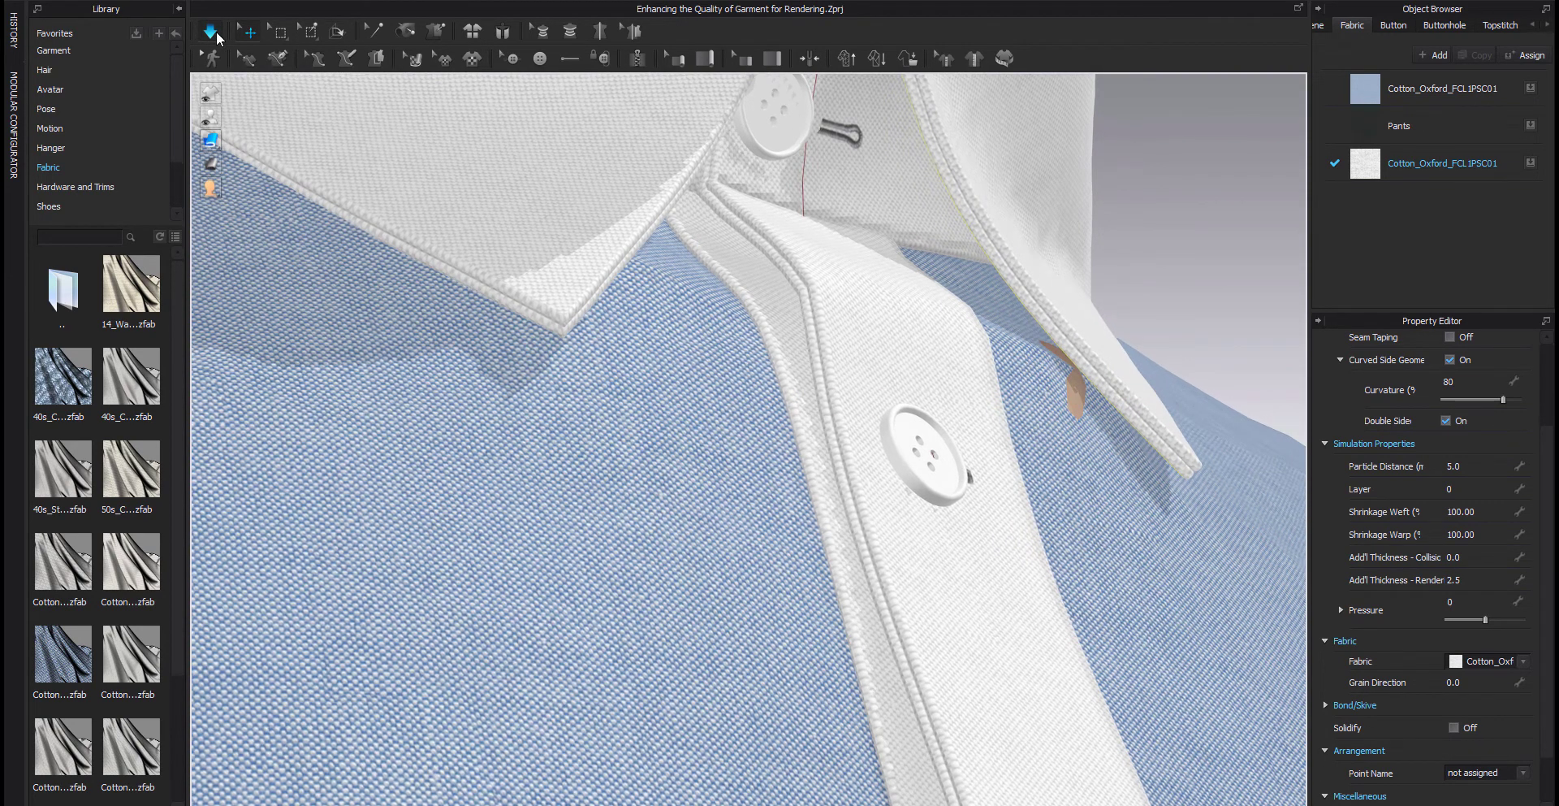
pyautogui.moveTo(659, 373); pyautogui.dragTo(533, 345, button='right')
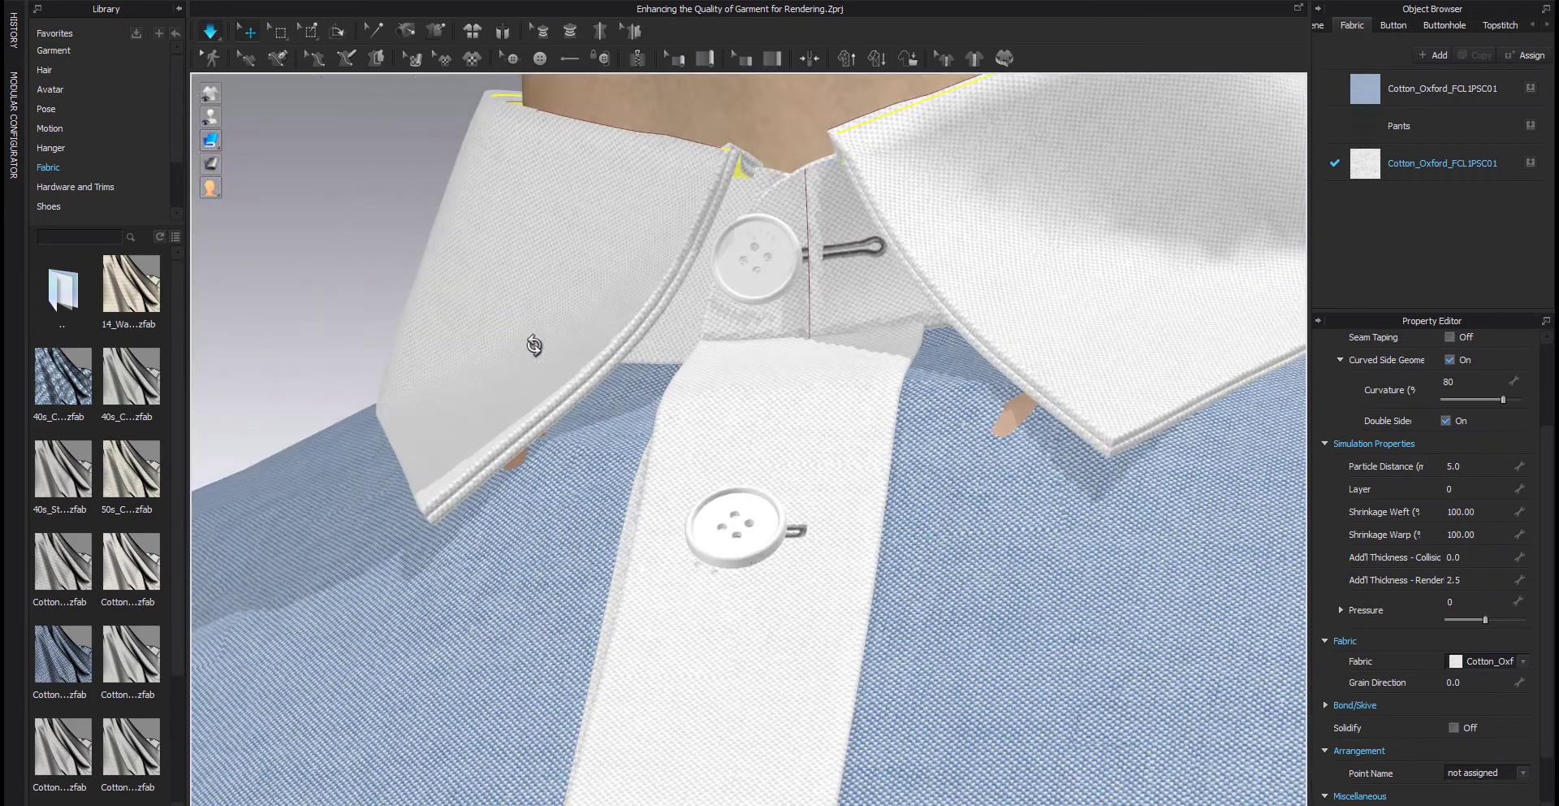
# Set the Add'l Thickness - Collision of both blue shirt front panels to 0.0 while the simulation runs.
pyautogui.click(562, 459)
pyautogui.click(1459, 541)
pyautogui.write('0')
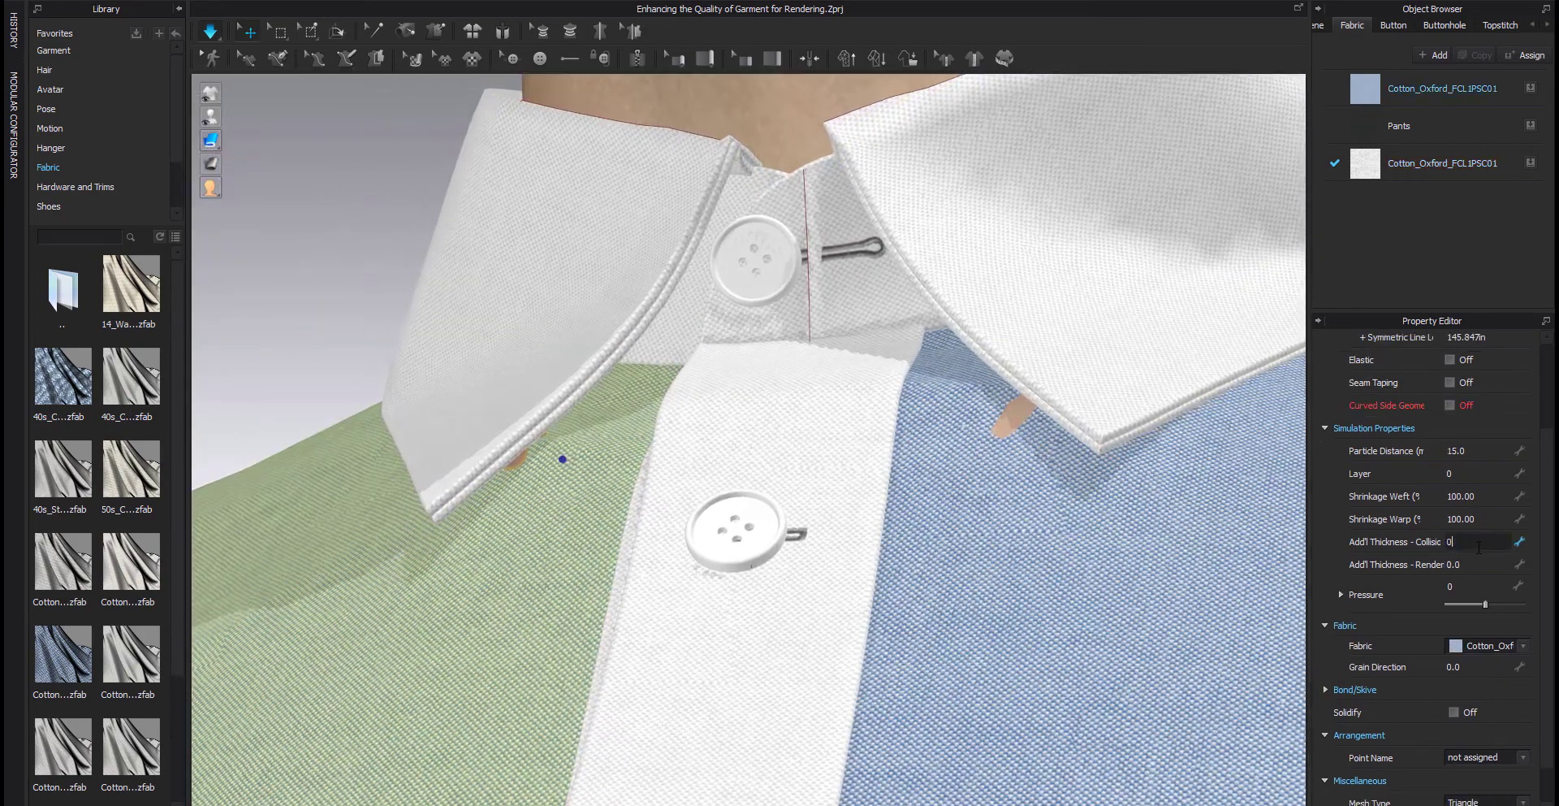
pyautogui.press('Return')
pyautogui.click(985, 510)
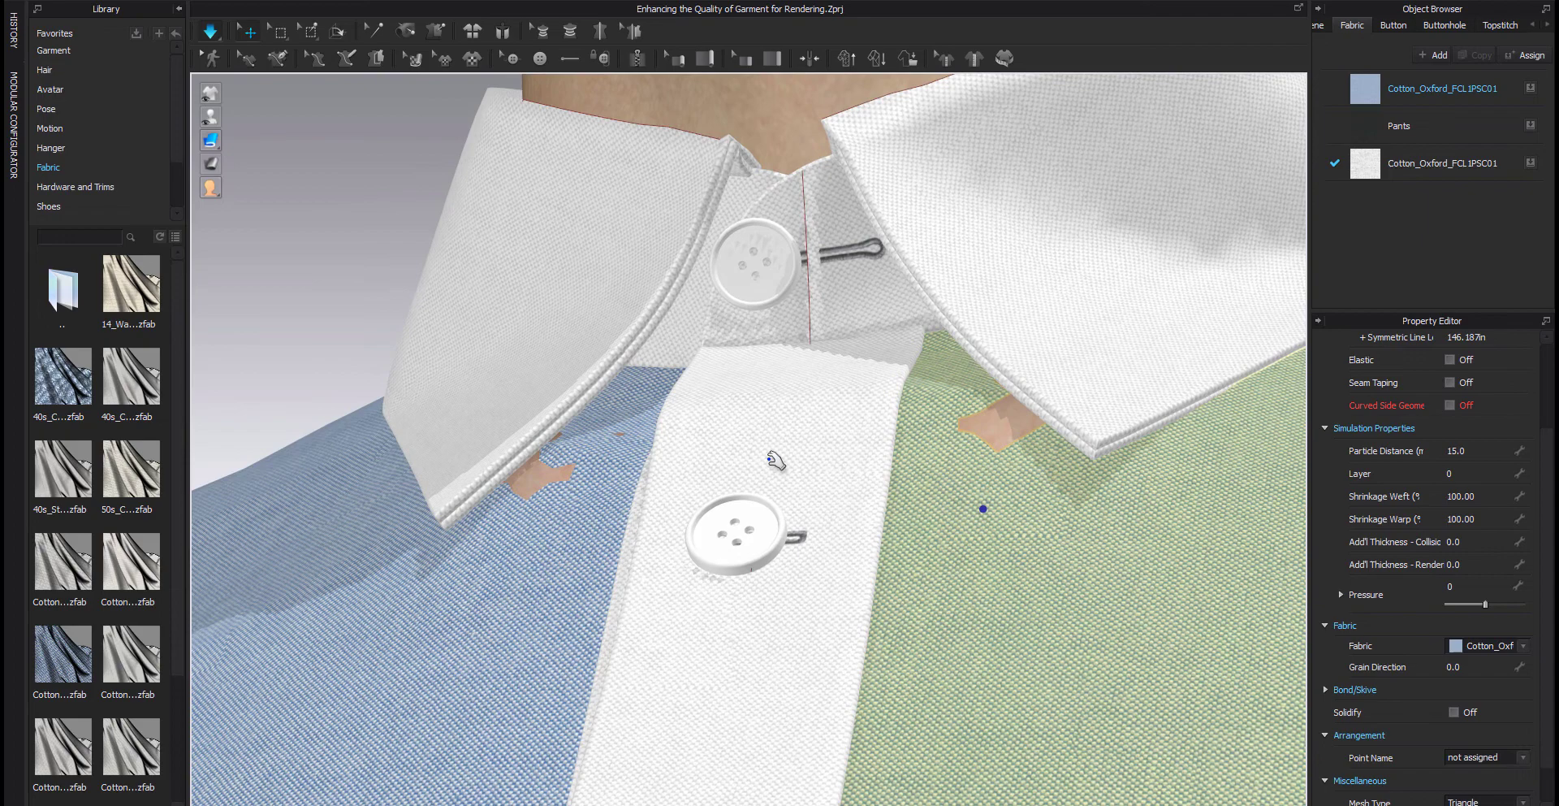
pyautogui.moveTo(772, 452); pyautogui.dragTo(804, 640, button='right')
pyautogui.scroll(3, 715, 581)
pyautogui.press('2')
pyautogui.click(894, 317)
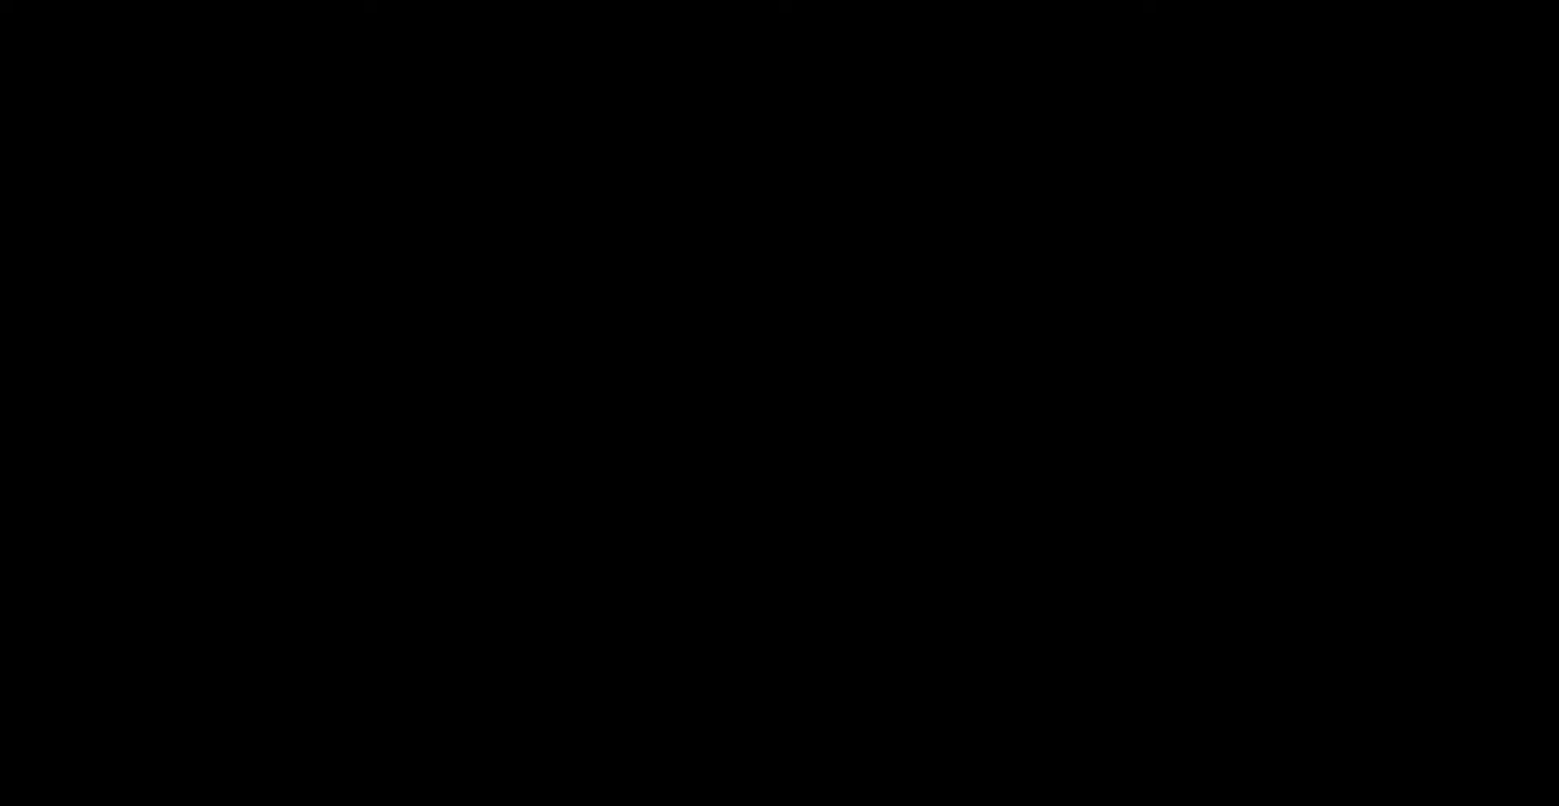
# Review the avatar's Skin Offset setting in the Hi-Res properties without applying it.
pyautogui.click(847, 58)
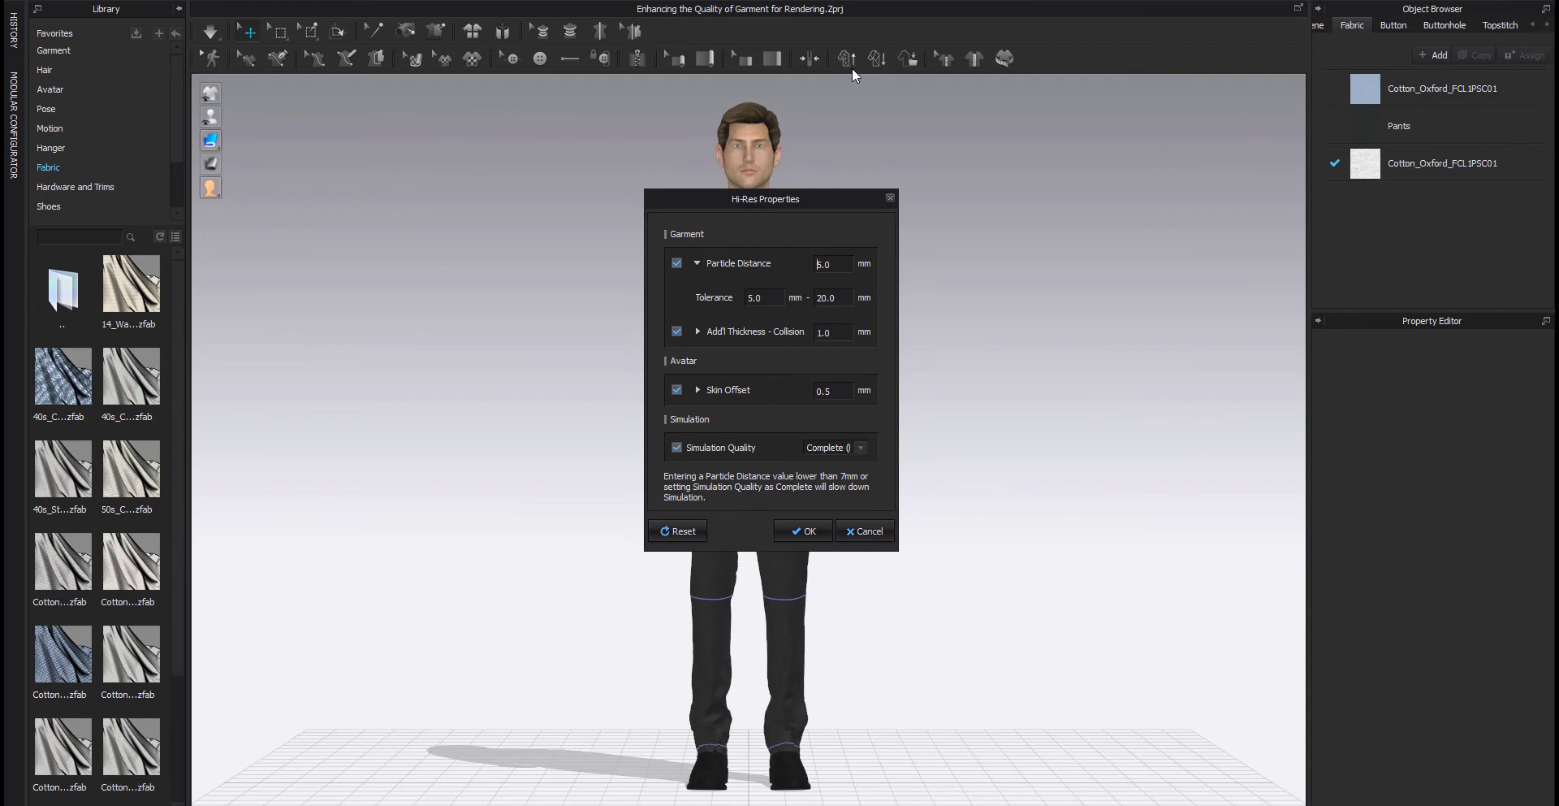
pyautogui.click(865, 531)
pyautogui.scroll(3, 895, 410)
pyautogui.scroll(5, 894, 409)
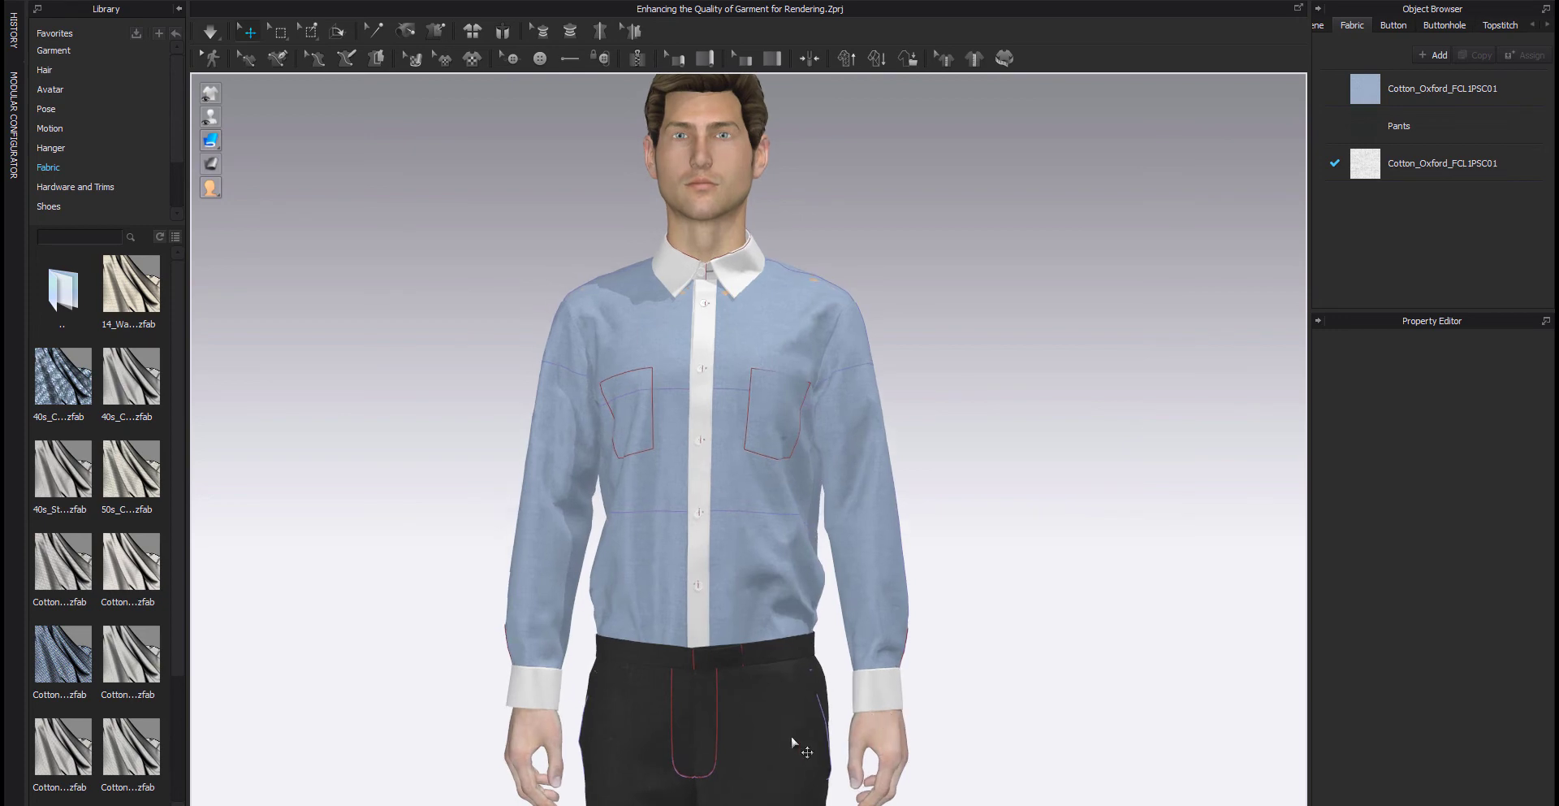
# Set the avatar's Skin Offset to 0 and simulate to check the gap between the wrist and the cuff.
pyautogui.click(864, 719)
pyautogui.scroll(6, 864, 727)
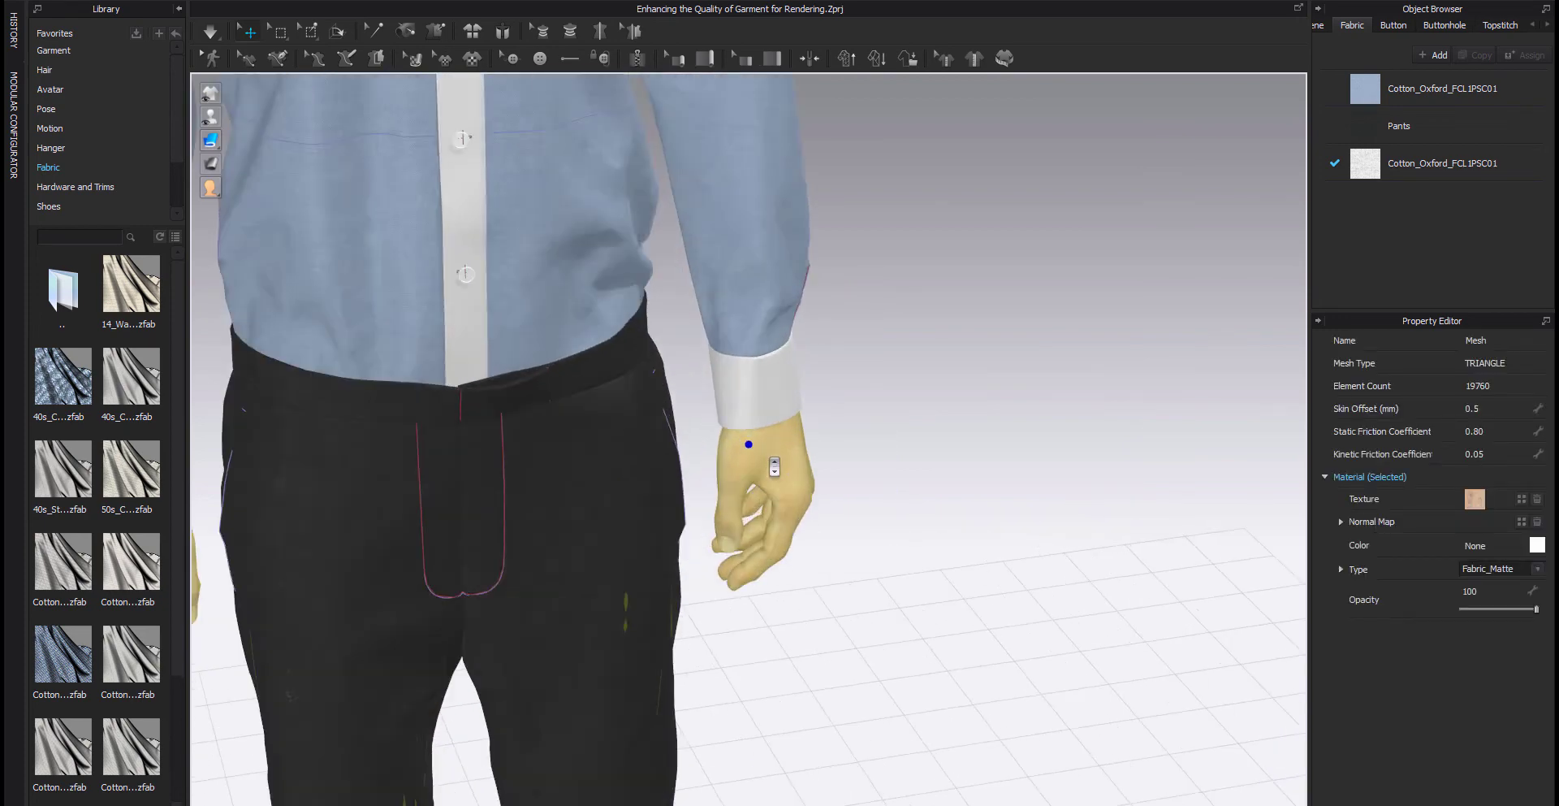
pyautogui.scroll(3, 775, 451)
pyautogui.scroll(4, 714, 295)
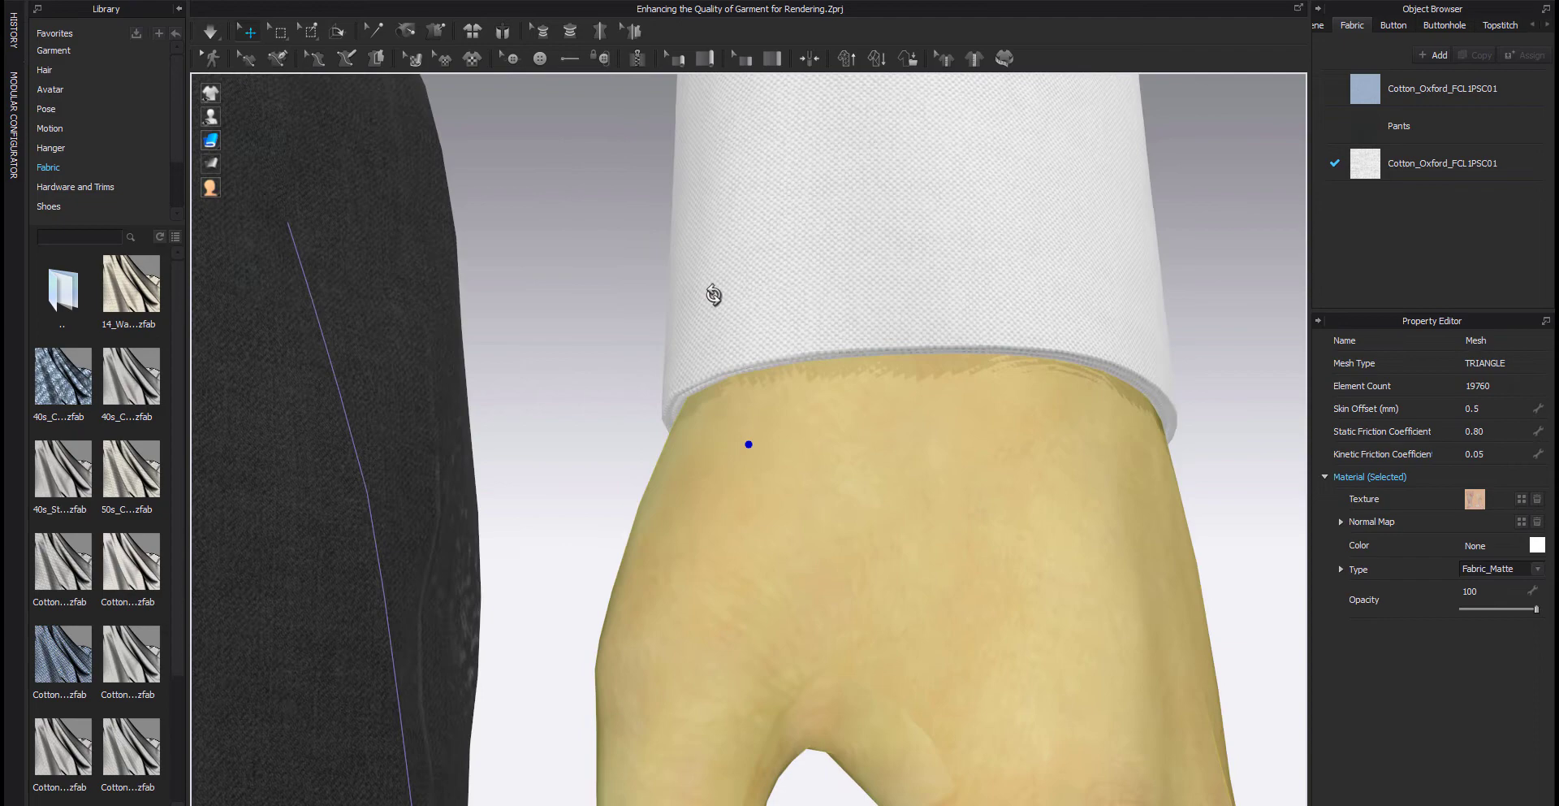
pyautogui.moveTo(694, 275); pyautogui.dragTo(846, 393, button='right')
pyautogui.scroll(4, 1114, 415)
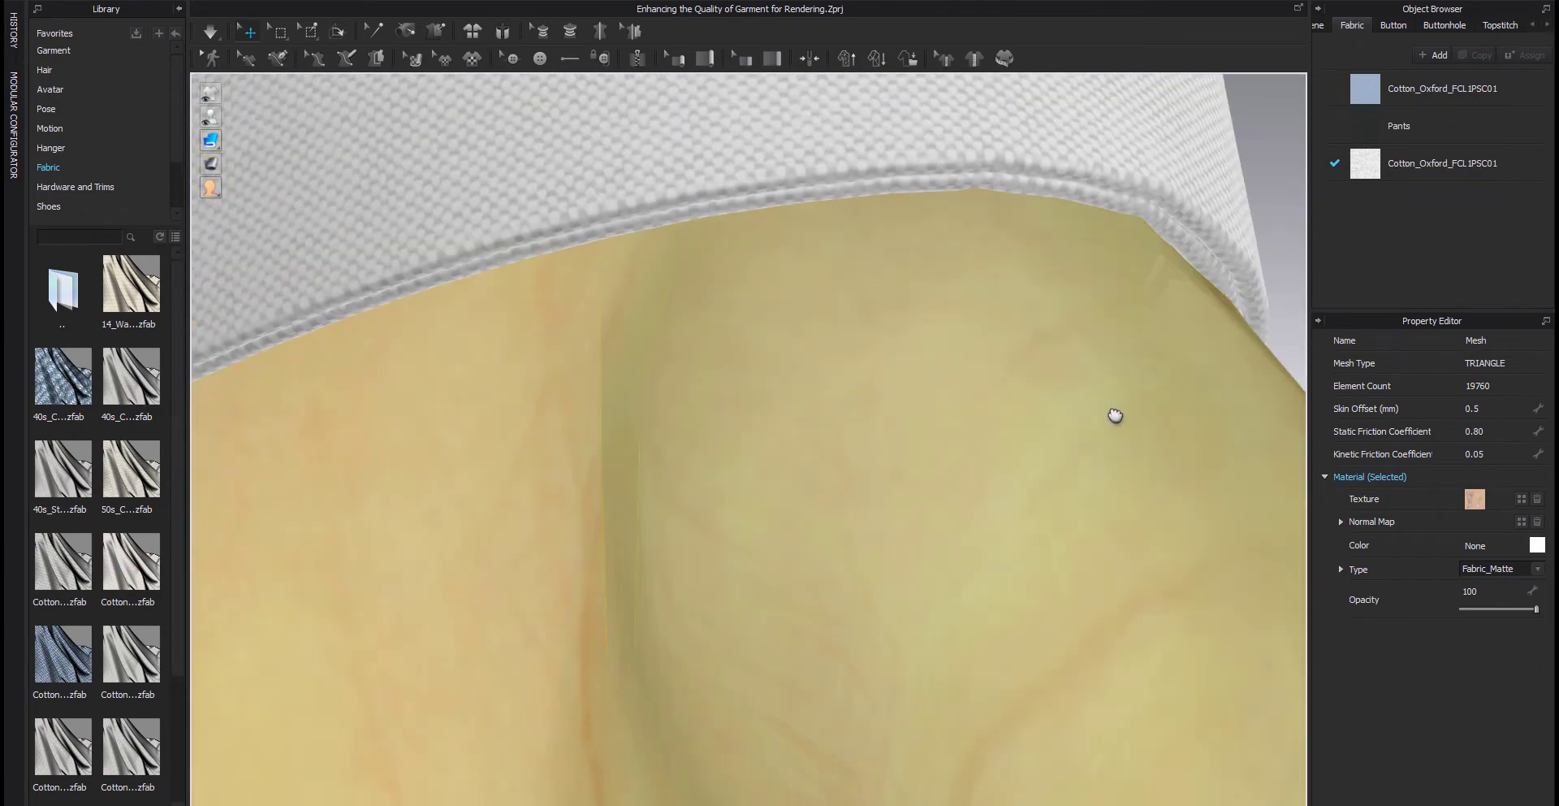
pyautogui.moveTo(1113, 415); pyautogui.dragTo(1095, 363, button='middle')
pyautogui.moveTo(650, 389); pyautogui.dragTo(689, 390, button='right')
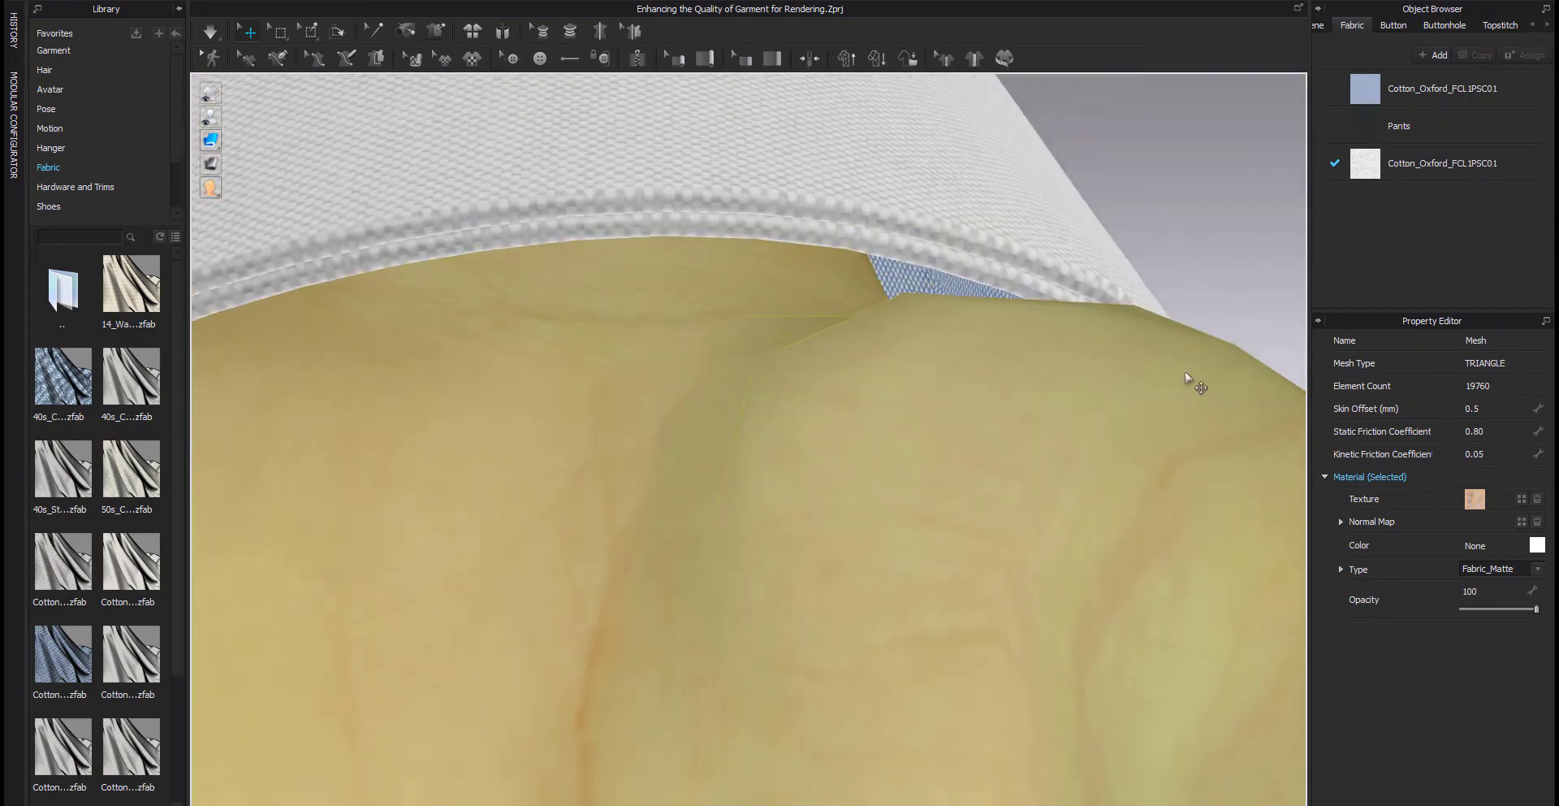
pyautogui.click(1496, 411)
pyautogui.write('0')
pyautogui.press('Return')
pyautogui.press('space')
pyautogui.click(1190, 244)
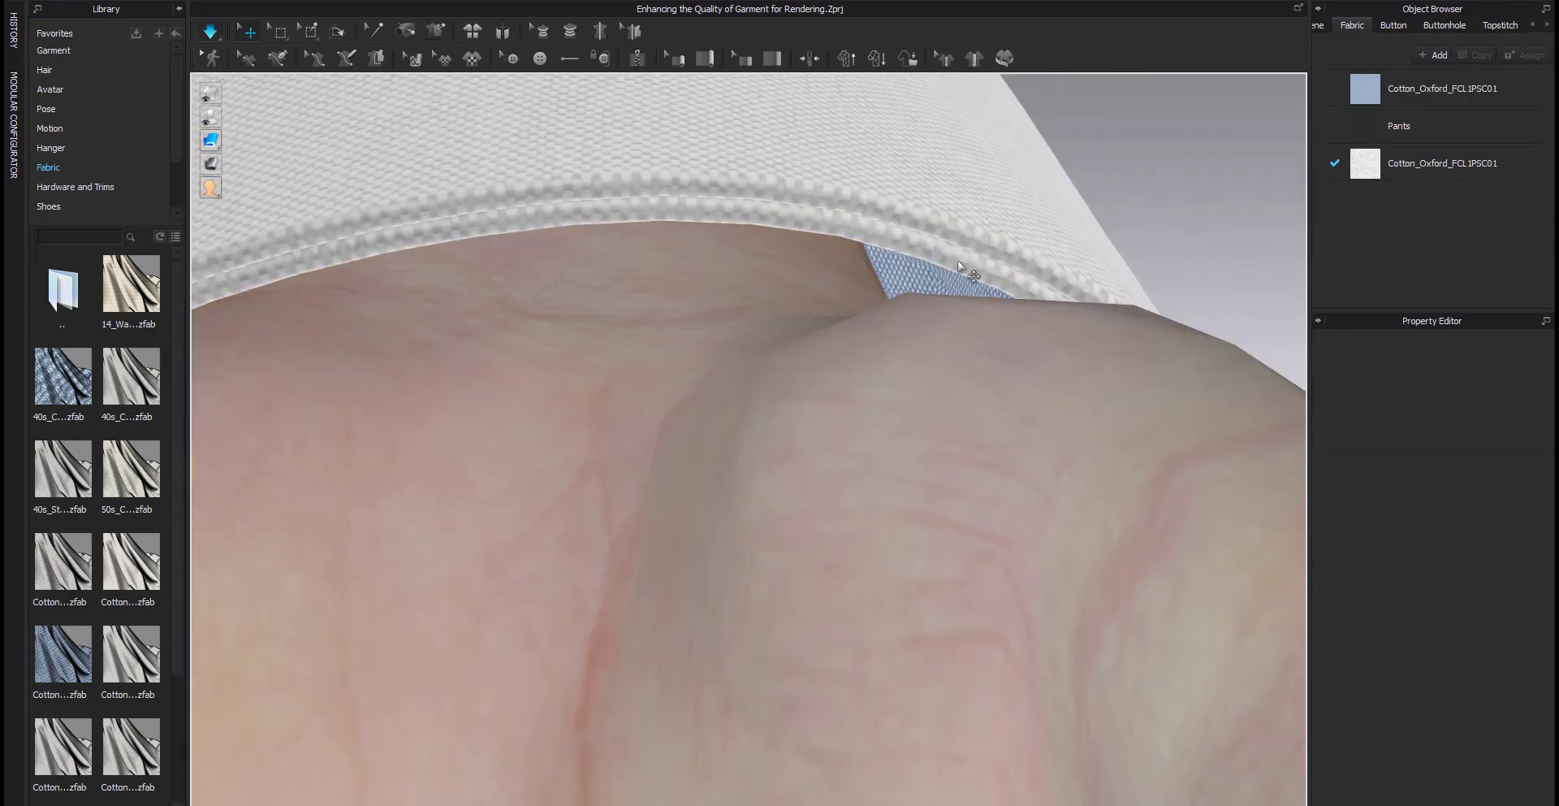
# Set the Add'l Thickness - Collision of the cuff on the avatar's left arm to 0.0.
pyautogui.click(852, 188)
pyautogui.click(1479, 603)
pyautogui.write('0')
pyautogui.press('Return')
pyautogui.moveTo(1003, 390); pyautogui.dragTo(967, 449, button='right')
pyautogui.press('2')
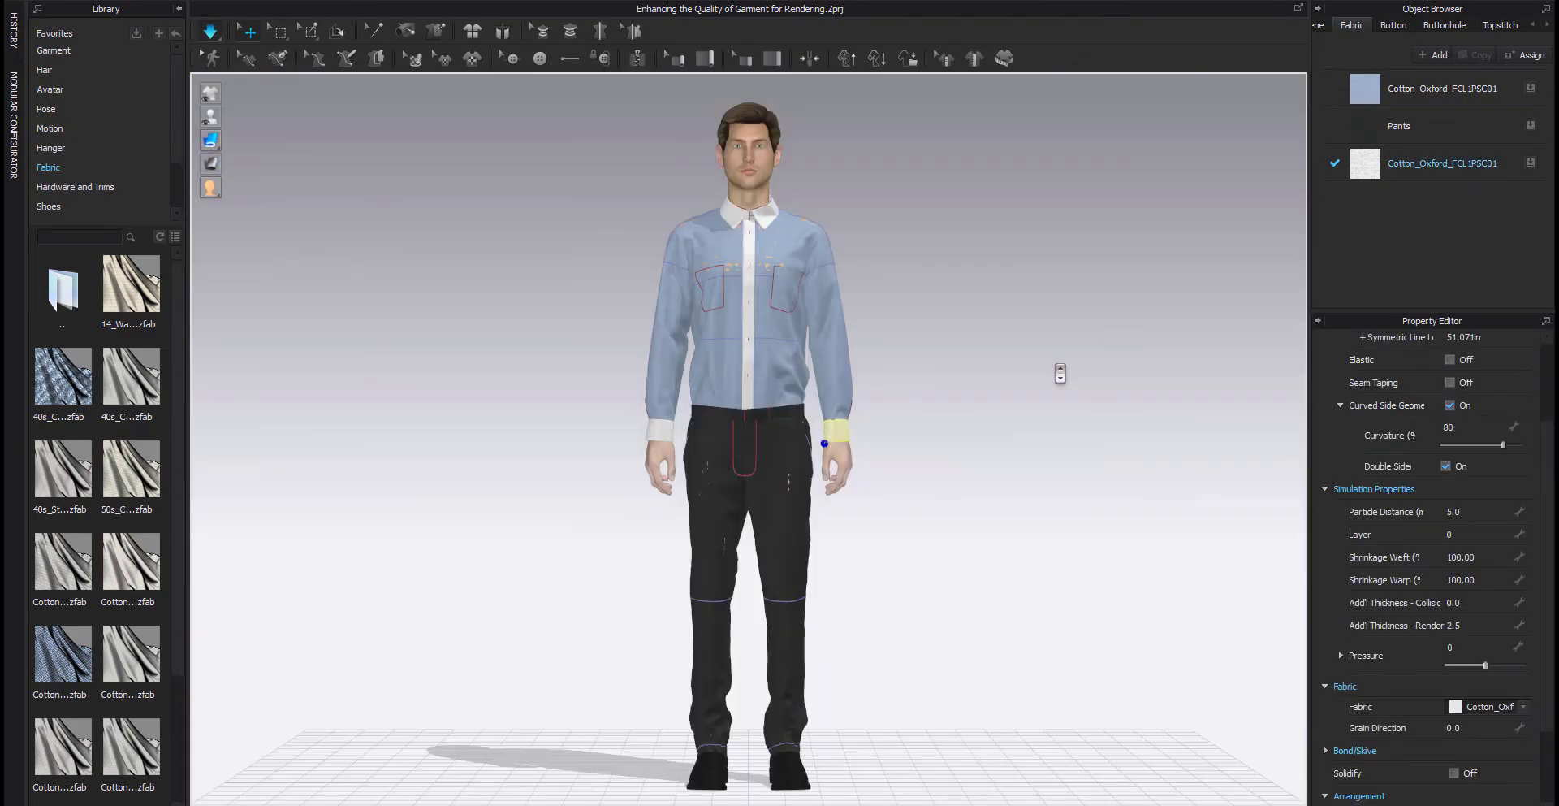
pyautogui.click(920, 417)
pyautogui.scroll(3, 922, 416)
pyautogui.press('2')
# Examine the Simulation Quality options in the Hi-Res properties and close them without applying.
pyautogui.click(847, 62)
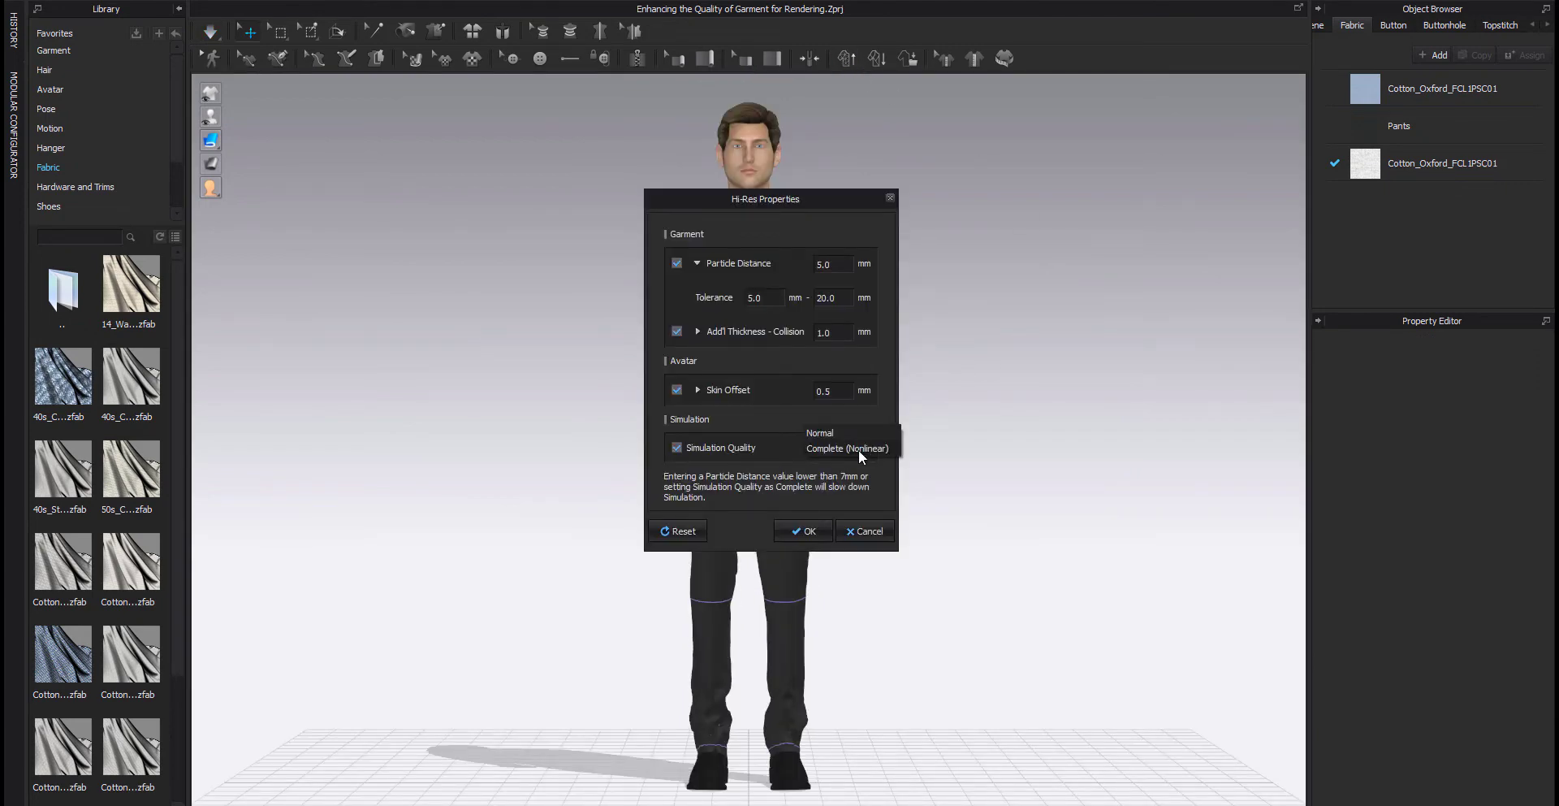
pyautogui.click(857, 448)
pyautogui.click(865, 531)
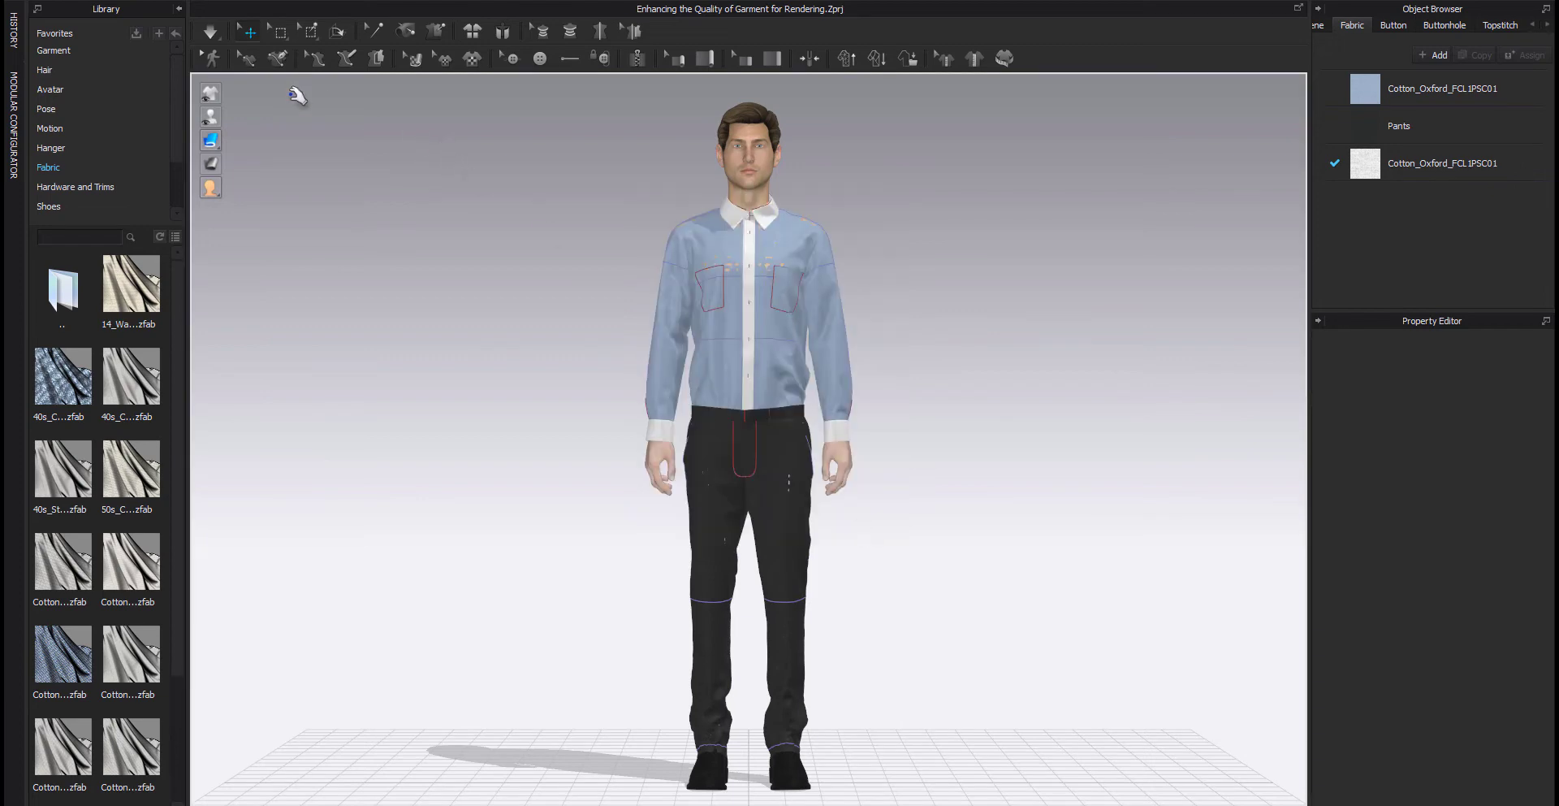
# Switch the simulation to Complete Nonlinear and apply the Hi-Res properties with Particle Distance 5.0 mm, collision thickness 1.0 mm and Skin Offset 0.5 mm.
pyautogui.click(221, 36)
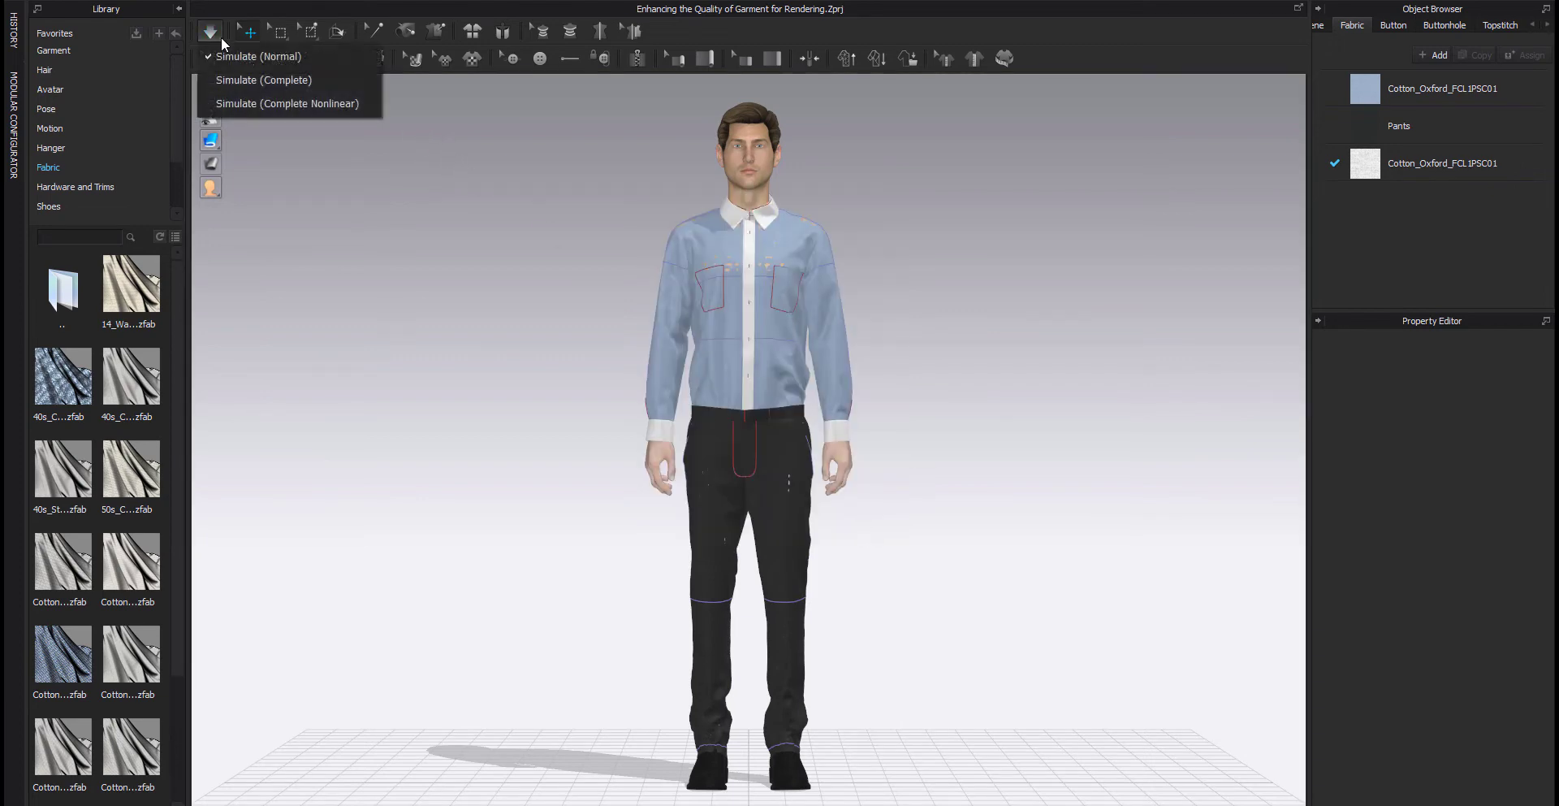
pyautogui.click(259, 100)
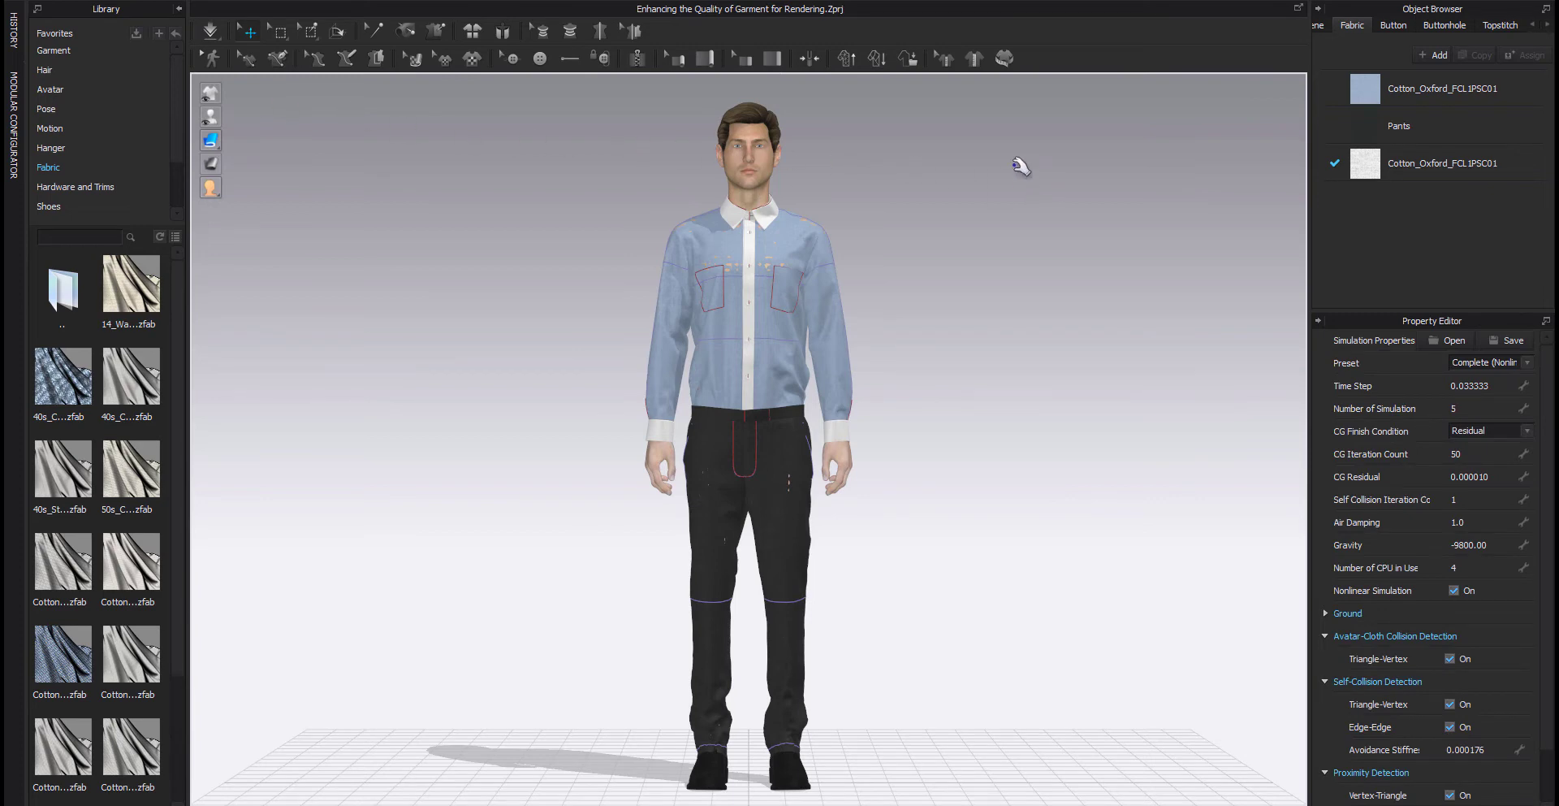
pyautogui.click(851, 63)
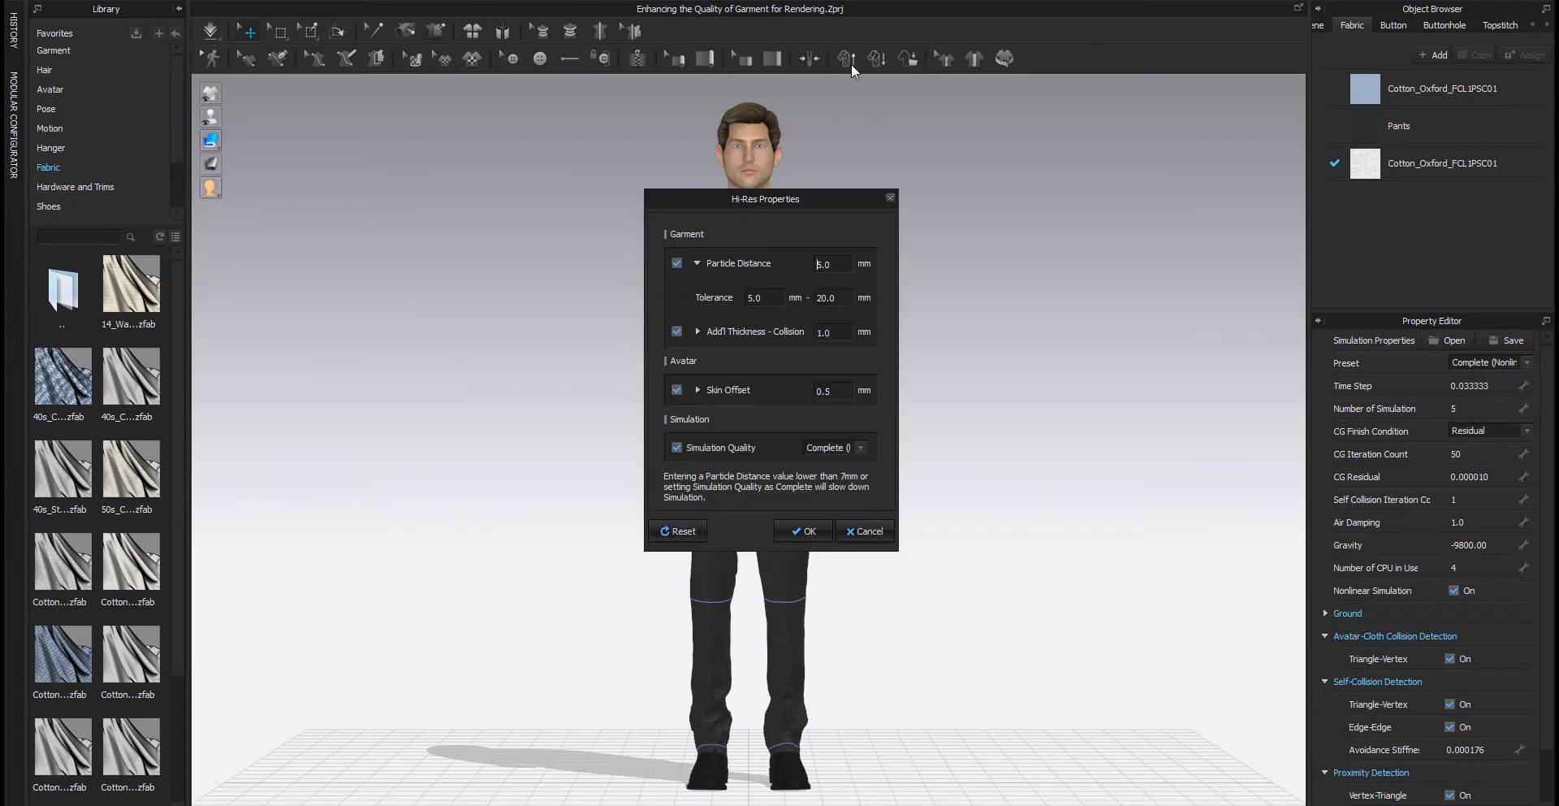
pyautogui.click(804, 531)
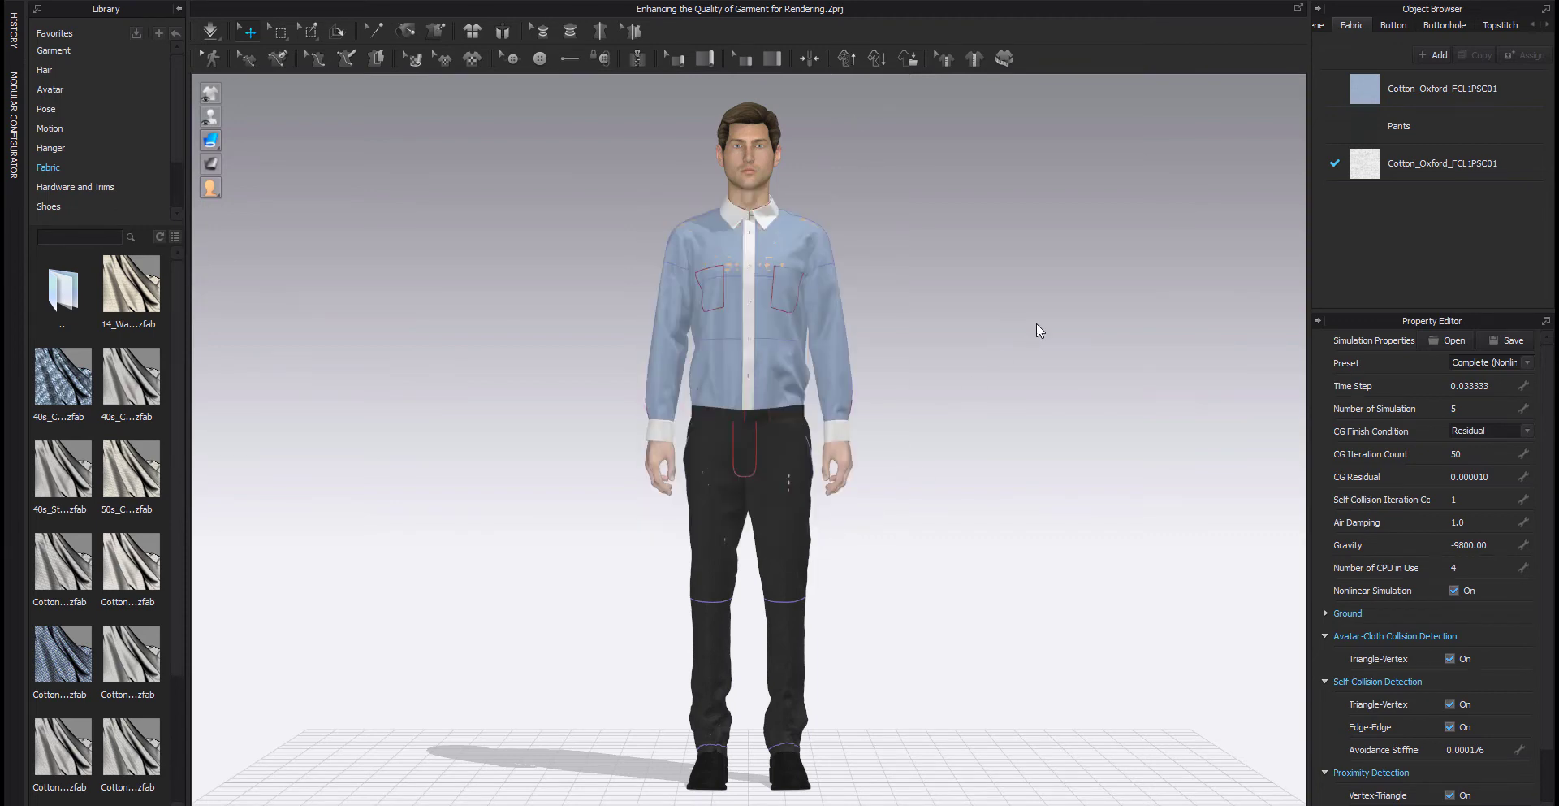
# Run the simulation on the high-resolution garment, stop it, and inspect the shirt and trousers.
pyautogui.click(209, 32)
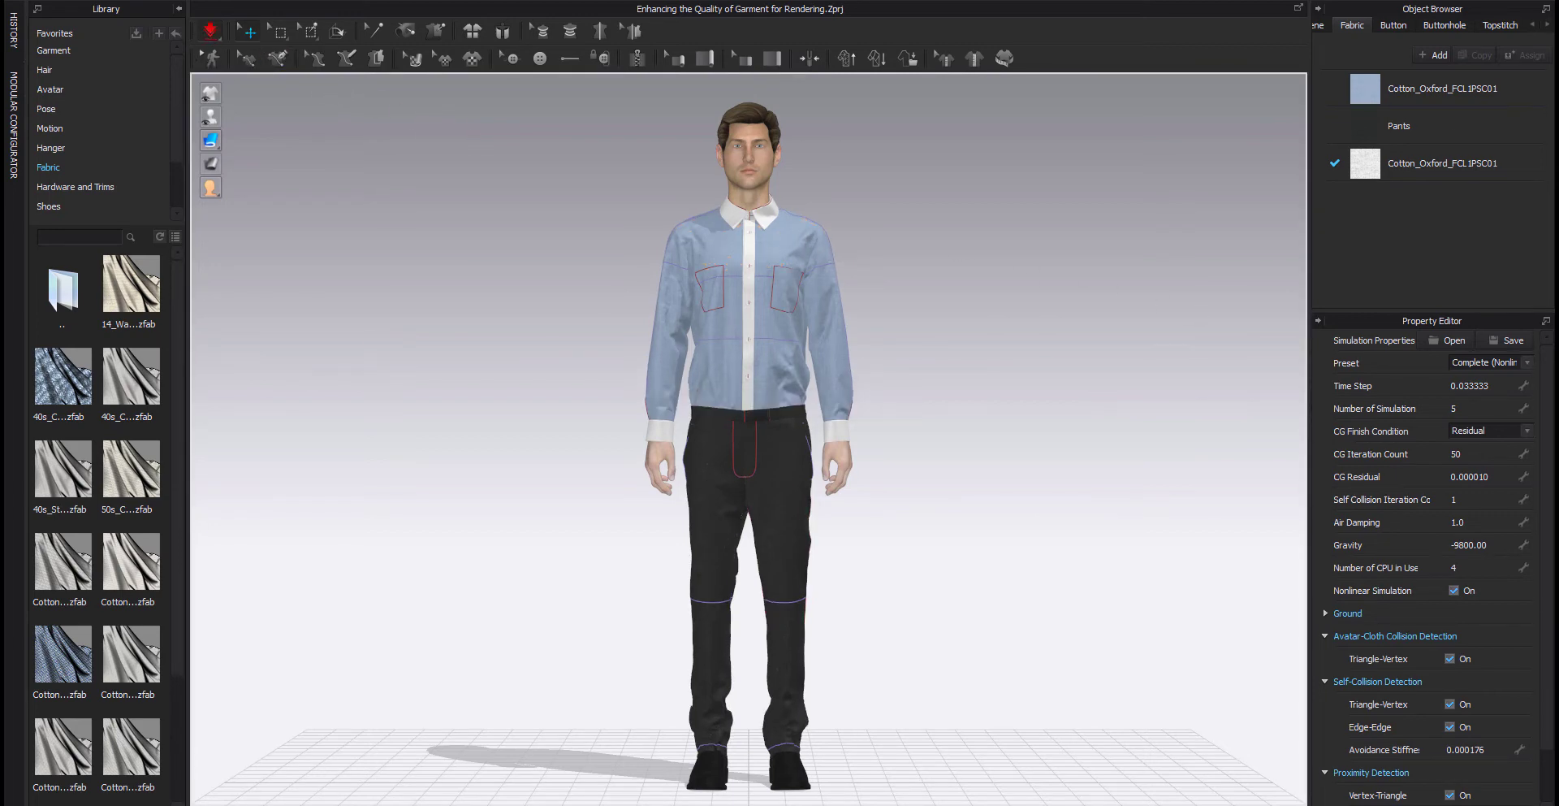
pyautogui.click(211, 34)
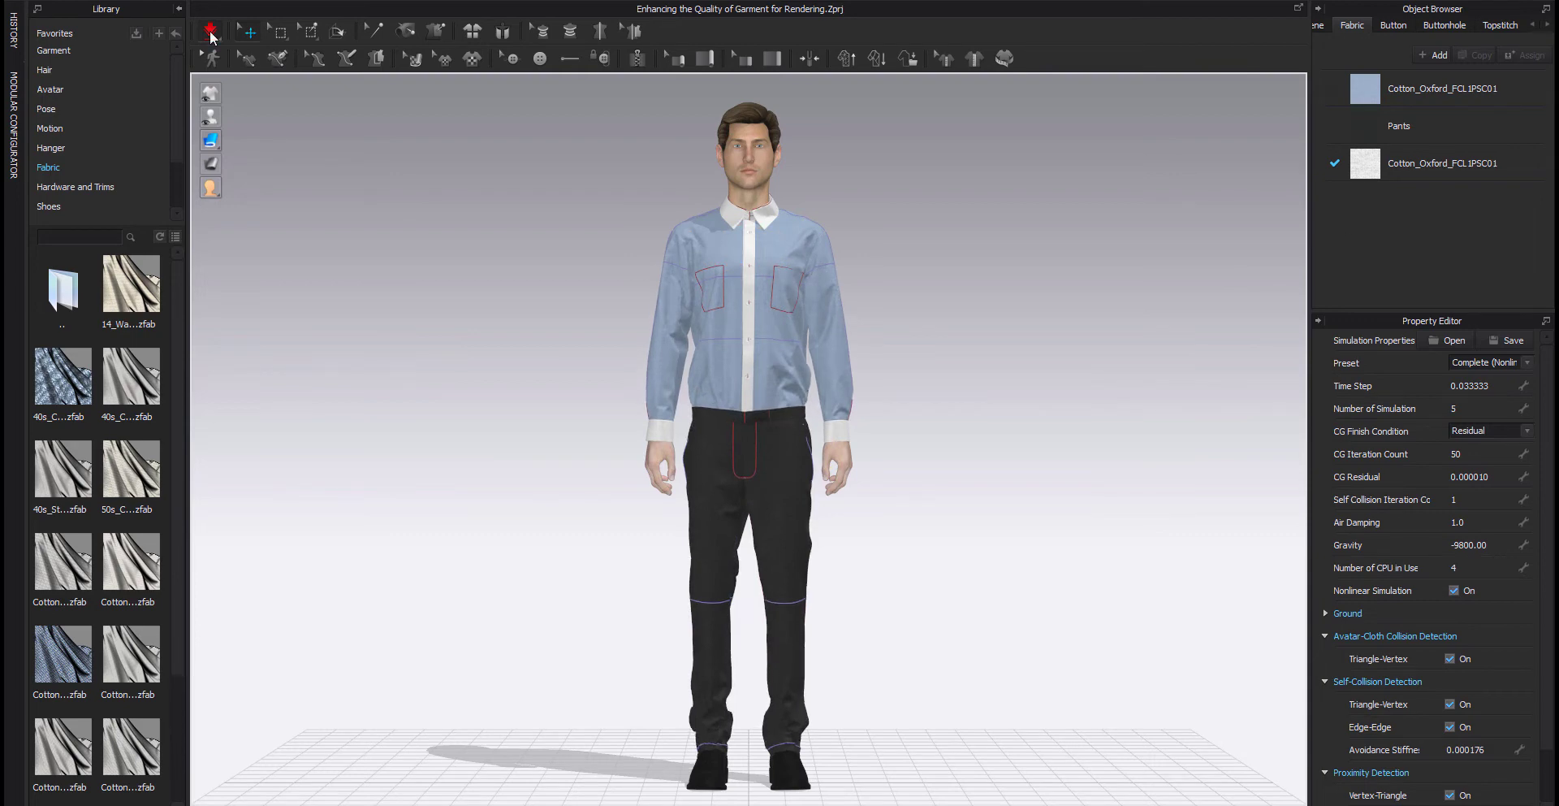
pyautogui.scroll(5, 799, 514)
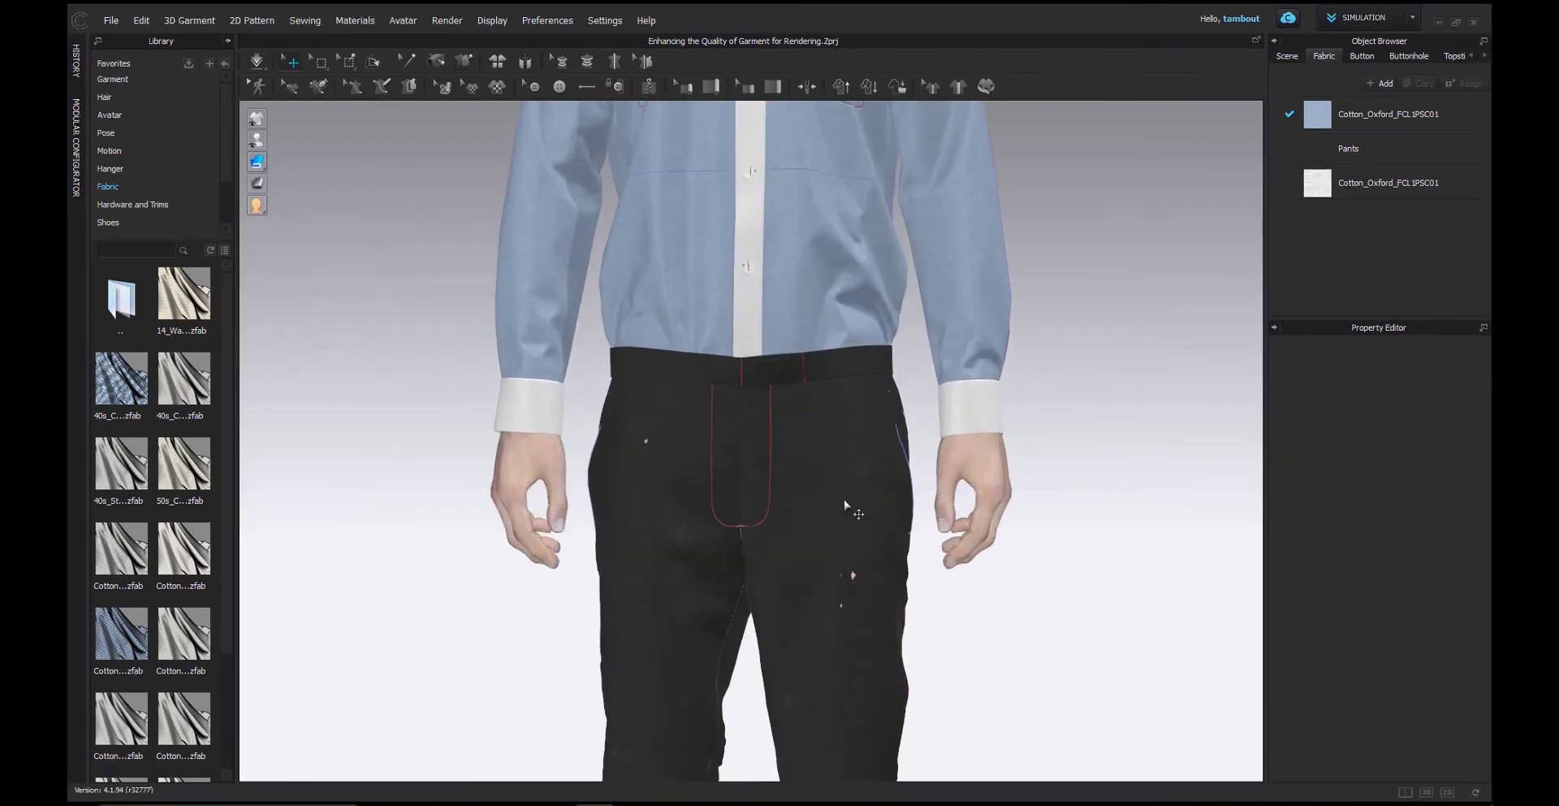
pyautogui.scroll(-6, 844, 500)
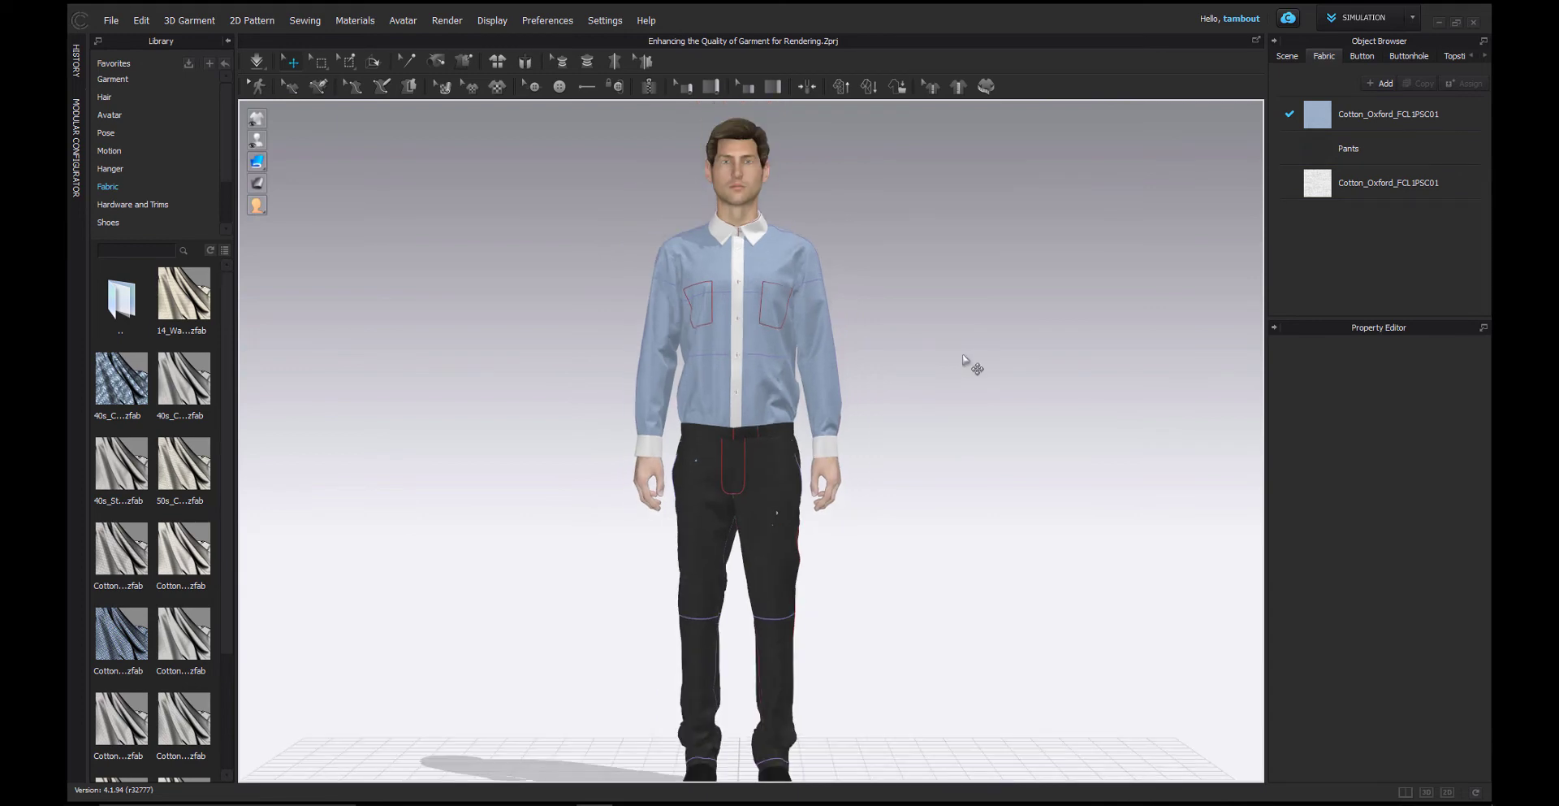
# Freeze the shirt patterns and simulate only the selected trouser patterns to fix their drape on the avatar.
pyautogui.click(869, 88)
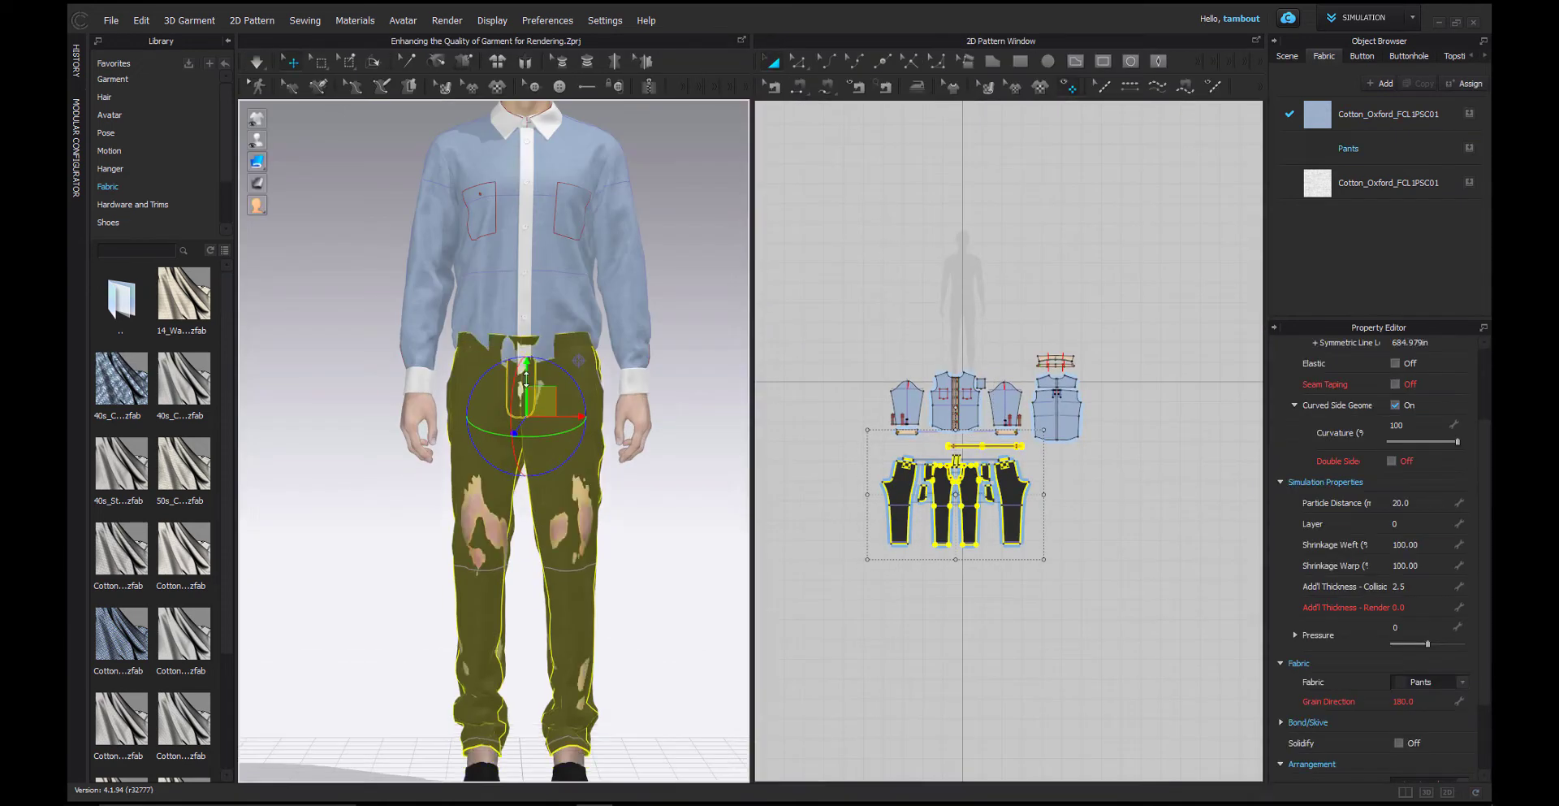
pyautogui.moveTo(862, 344); pyautogui.dragTo(1095, 442)
pyautogui.hotkey('ctrl', 'k')
pyautogui.click(1077, 559)
pyautogui.moveTo(1077, 559); pyautogui.dragTo(863, 443)
pyautogui.click(258, 61)
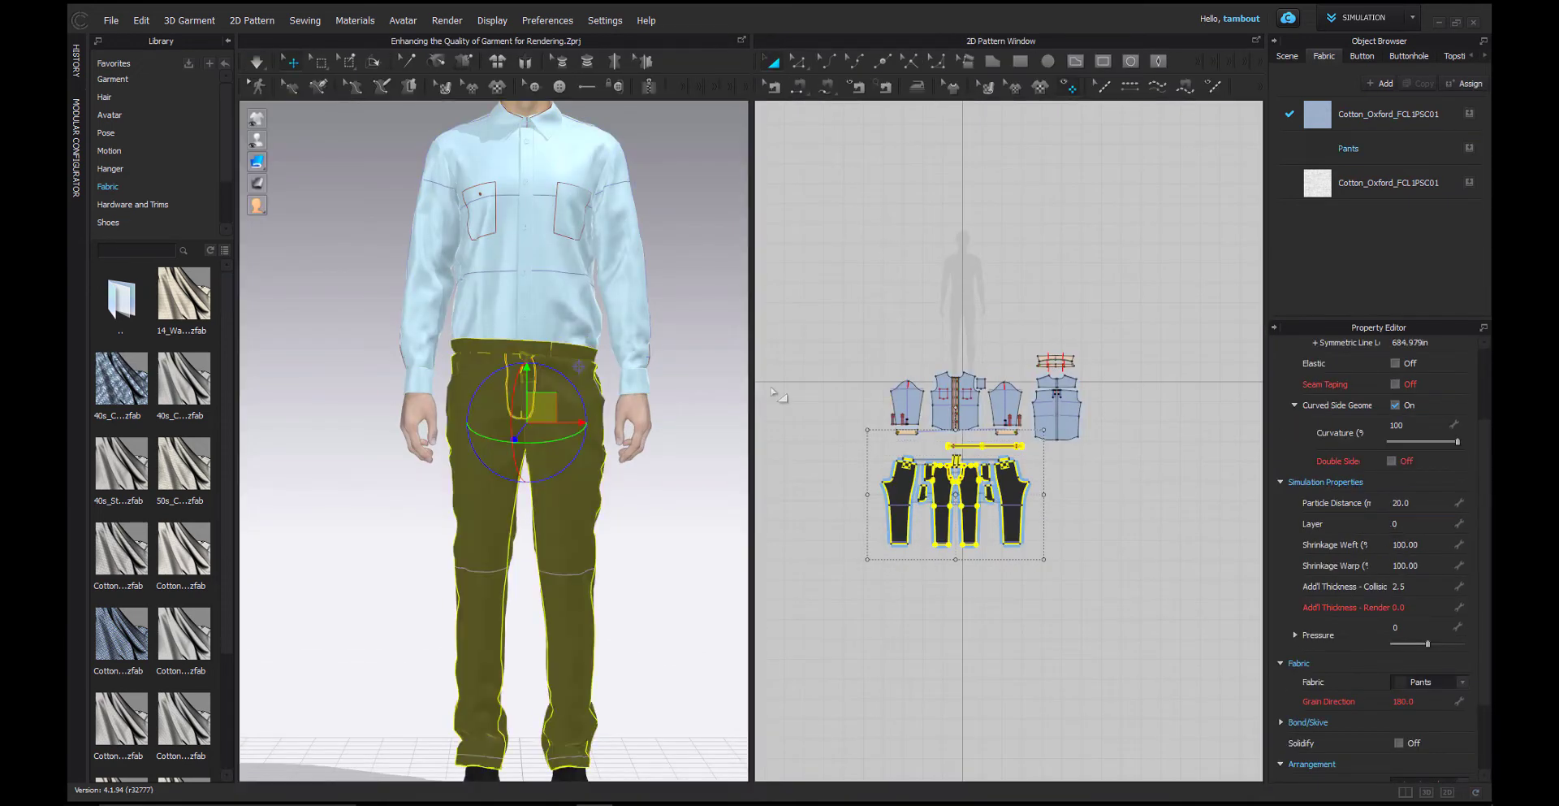
# Unfreeze the shirt and apply the Hi-Res properties with Particle Distance 5.0 mm, collision thickness 1.0 mm, Skin Offset 0.5 mm and Complete quality.
pyautogui.moveTo(863, 344); pyautogui.dragTo(1094, 442)
pyautogui.hotkey('ctrl', 'k')
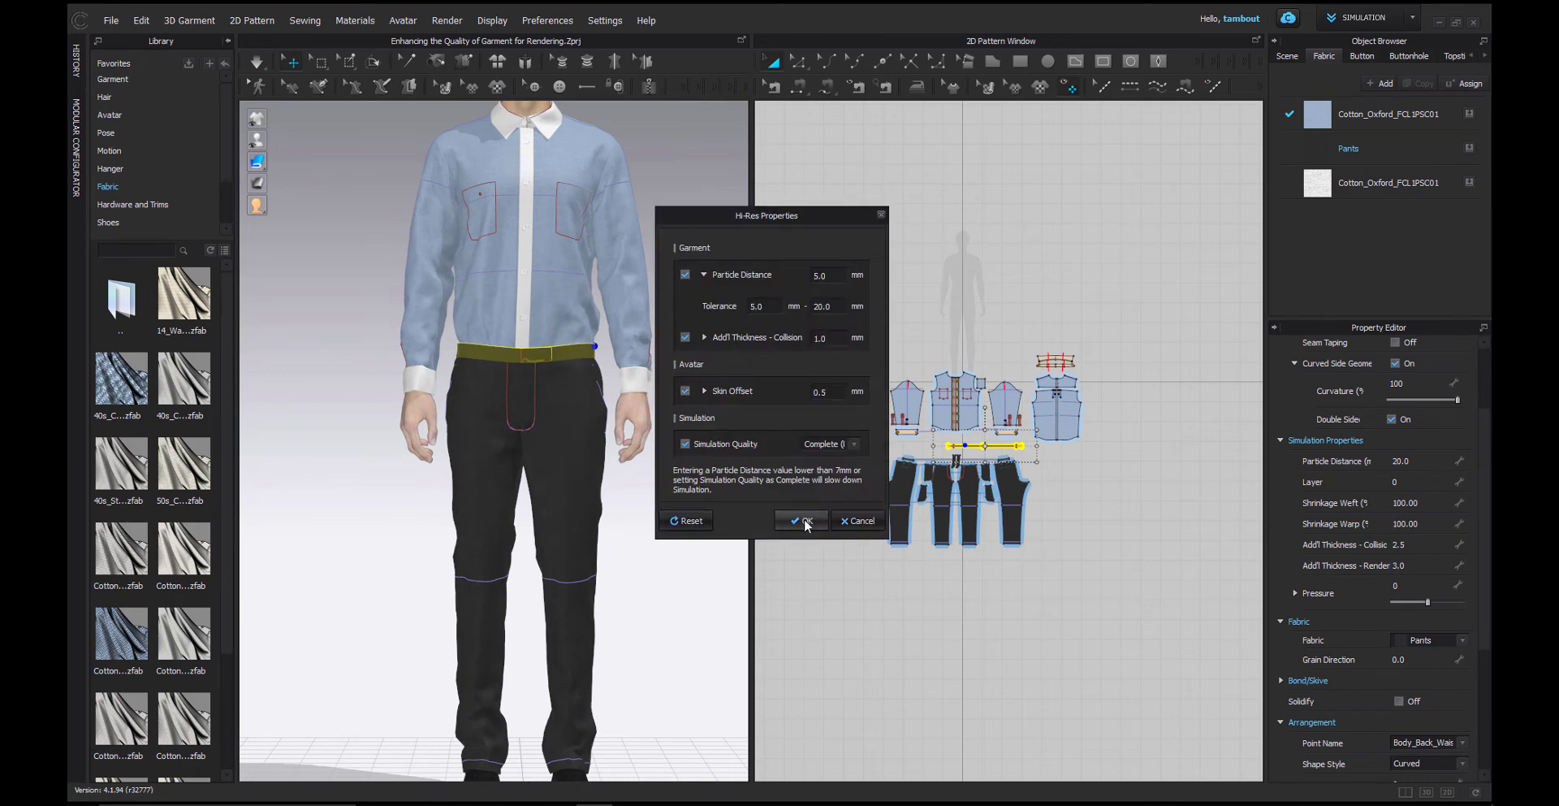
pyautogui.click(803, 521)
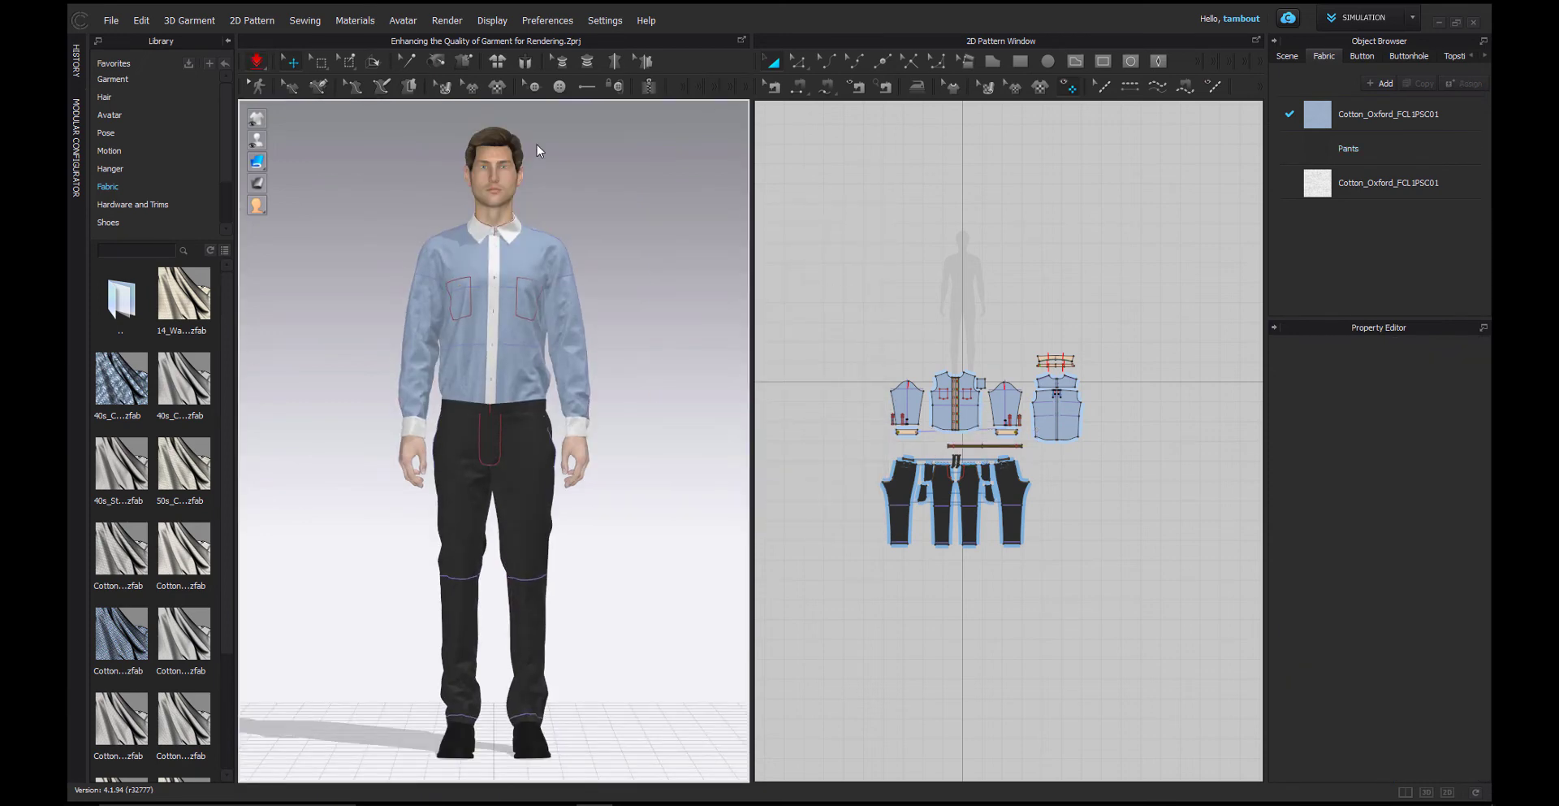
# Shift the top button on the collar stand slightly sideways toward its buttonhole.
pyautogui.scroll(10, 515, 314)
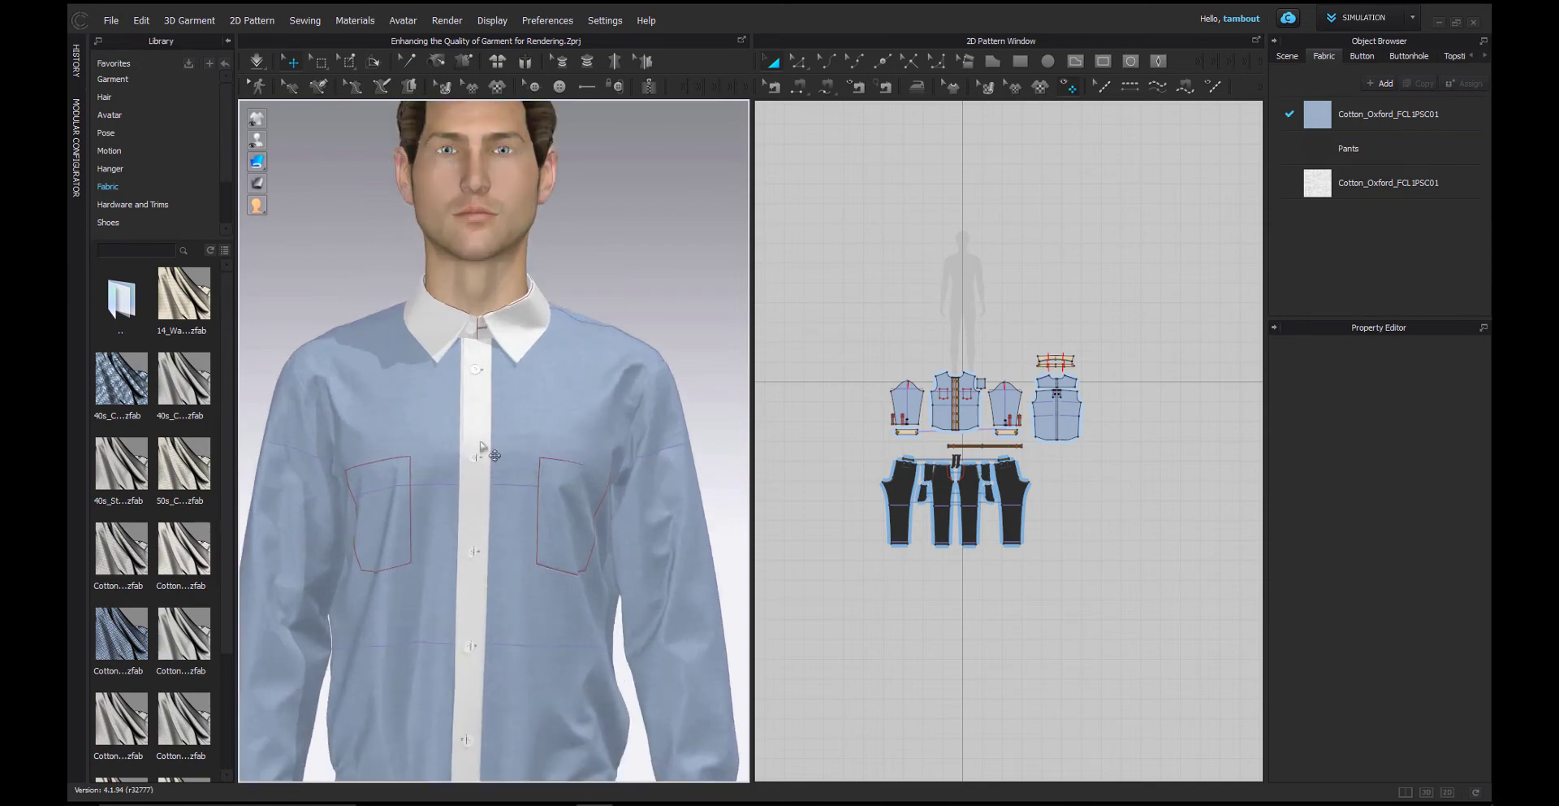
pyautogui.scroll(5, 479, 362)
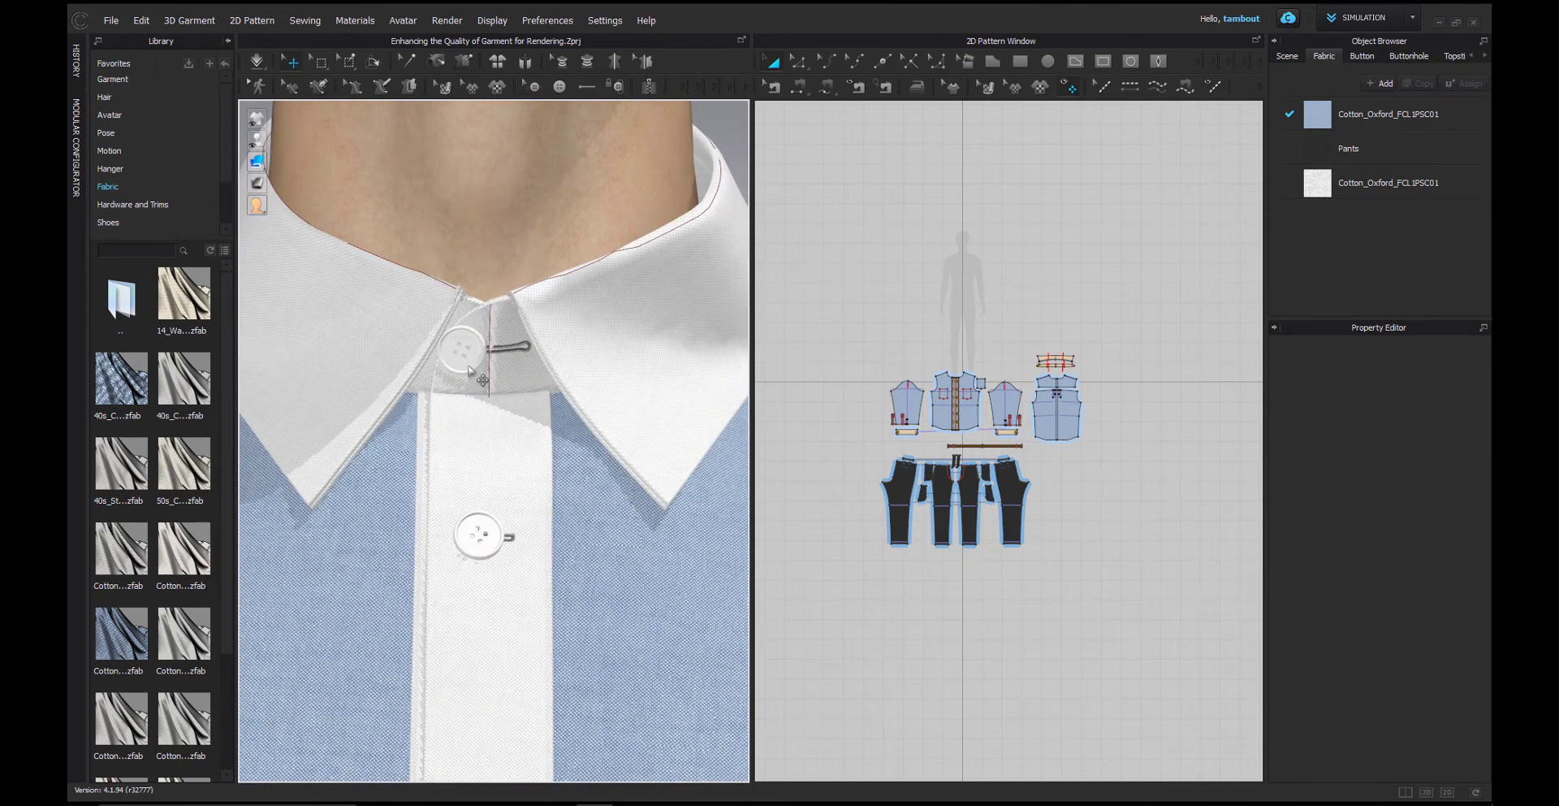
pyautogui.click(481, 364)
pyautogui.moveTo(481, 367); pyautogui.dragTo(496, 367)
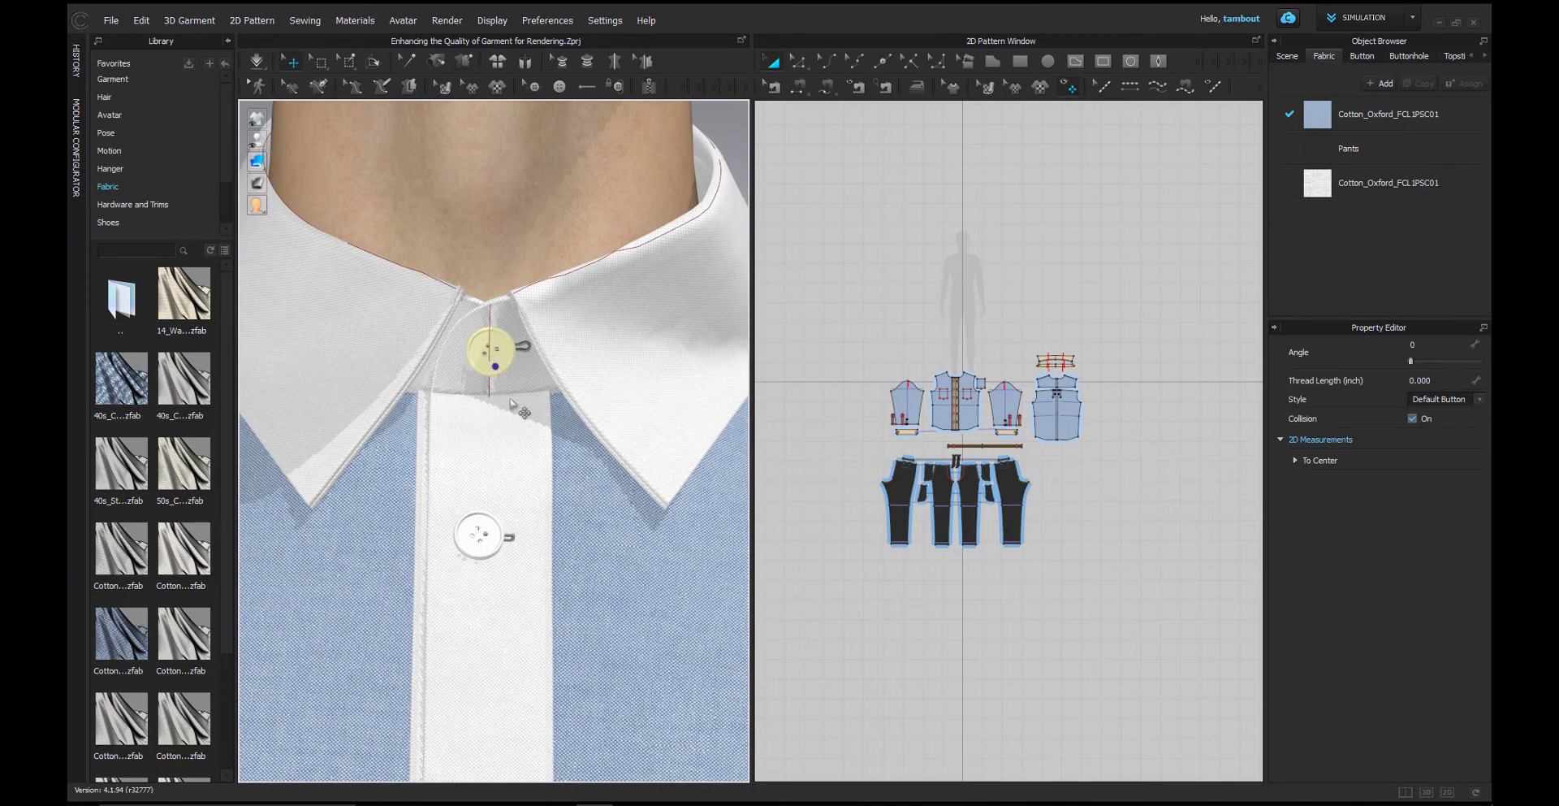
pyautogui.scroll(-4, 518, 413)
pyautogui.scroll(-5, 517, 414)
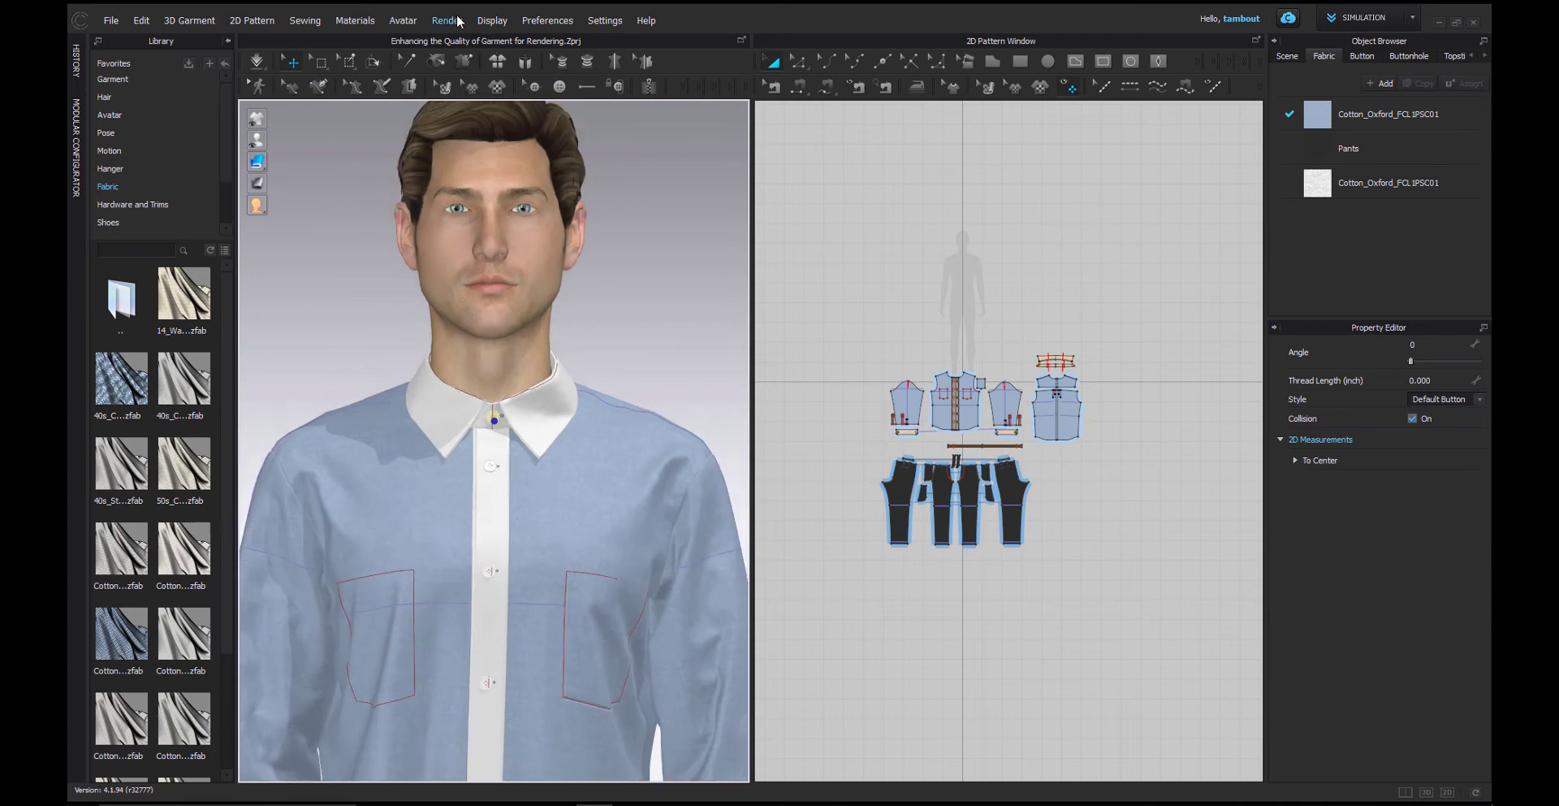
# Open the Render window, start an interactive render, and frame the whole dressed avatar in it.
pyautogui.click(448, 21)
pyautogui.click(452, 40)
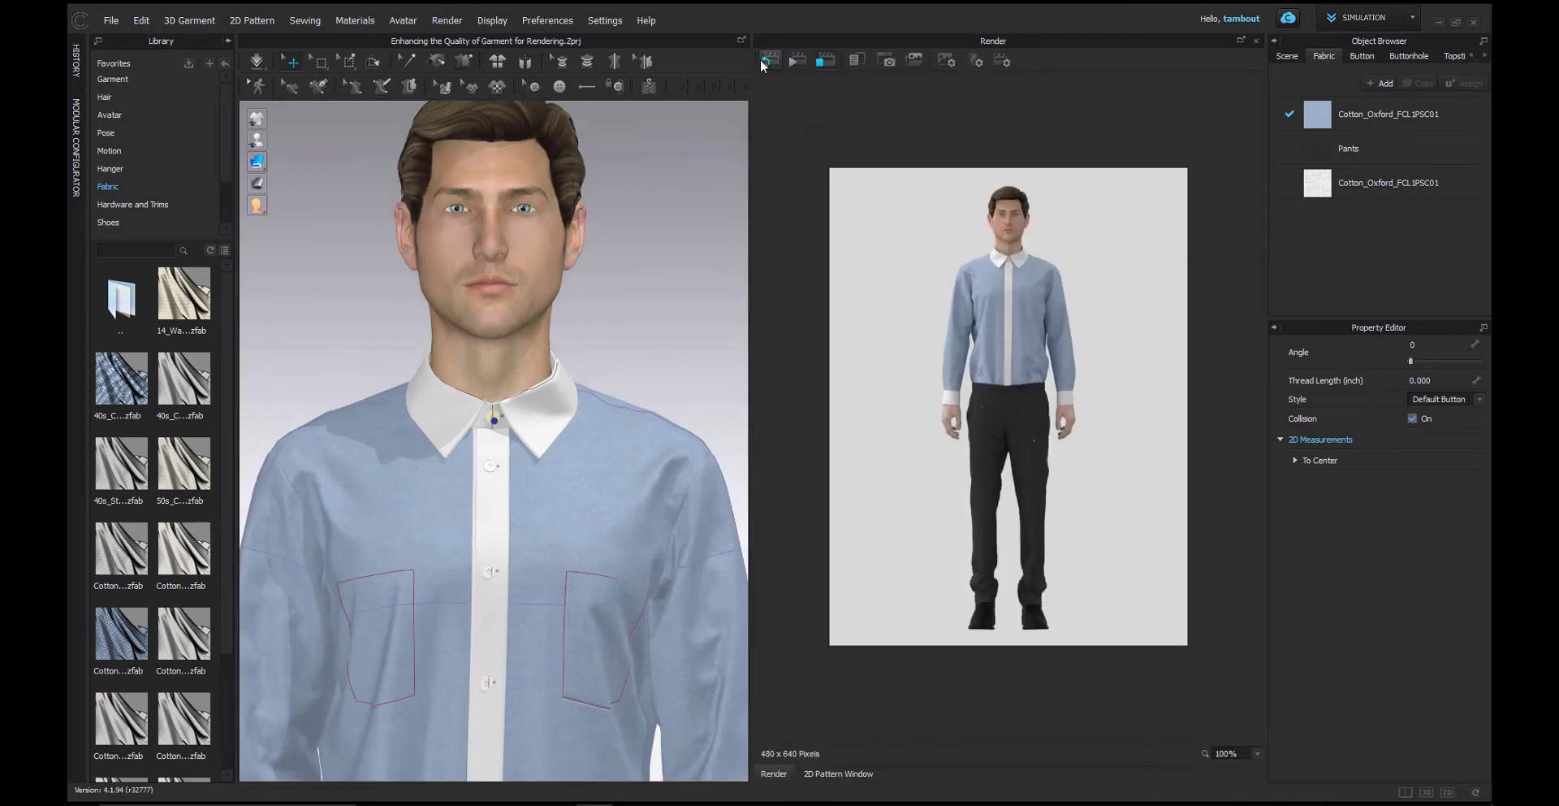
pyautogui.click(769, 60)
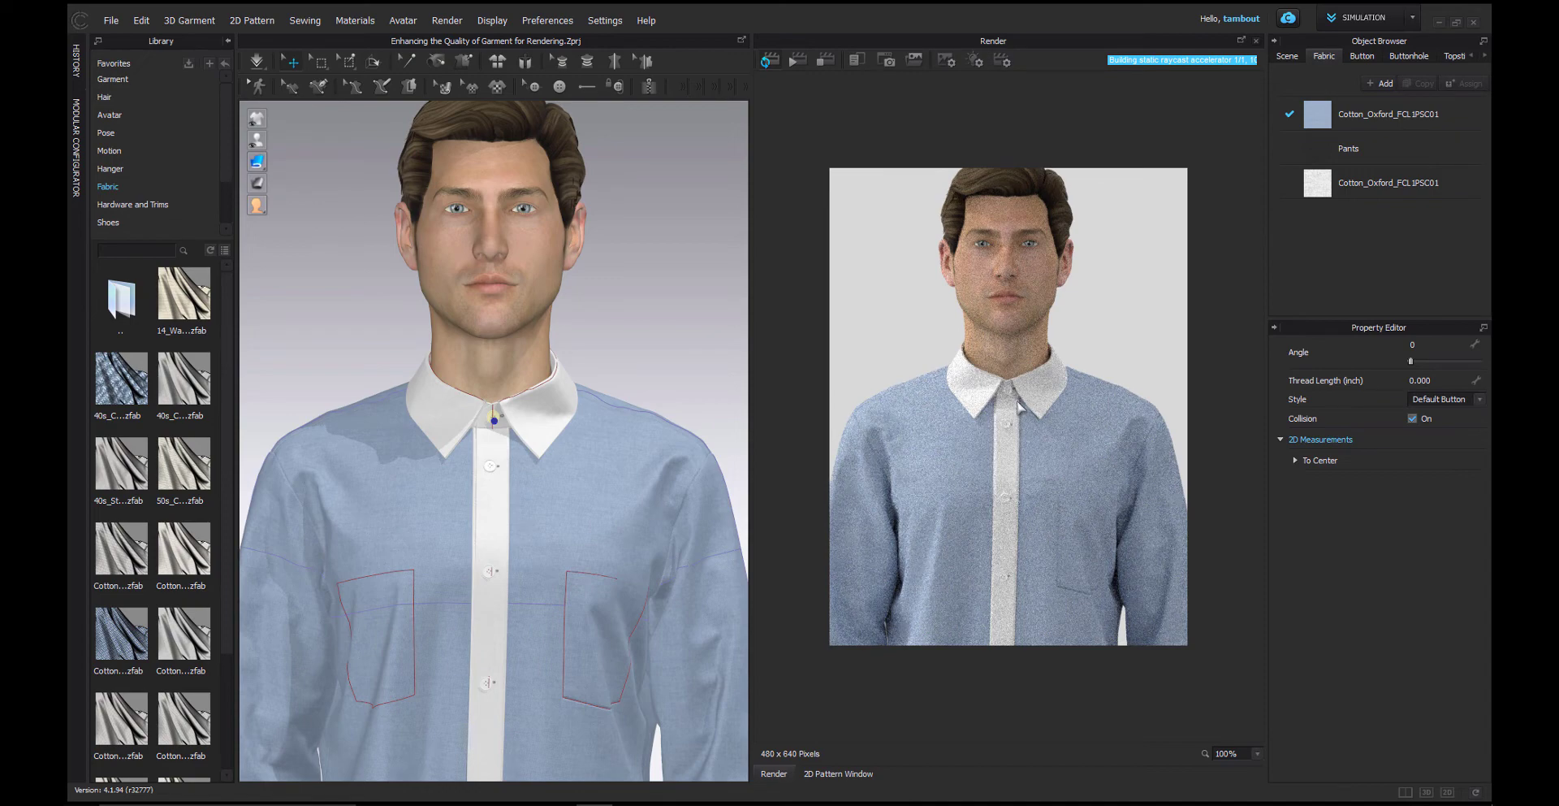
pyautogui.scroll(-6, 1021, 410)
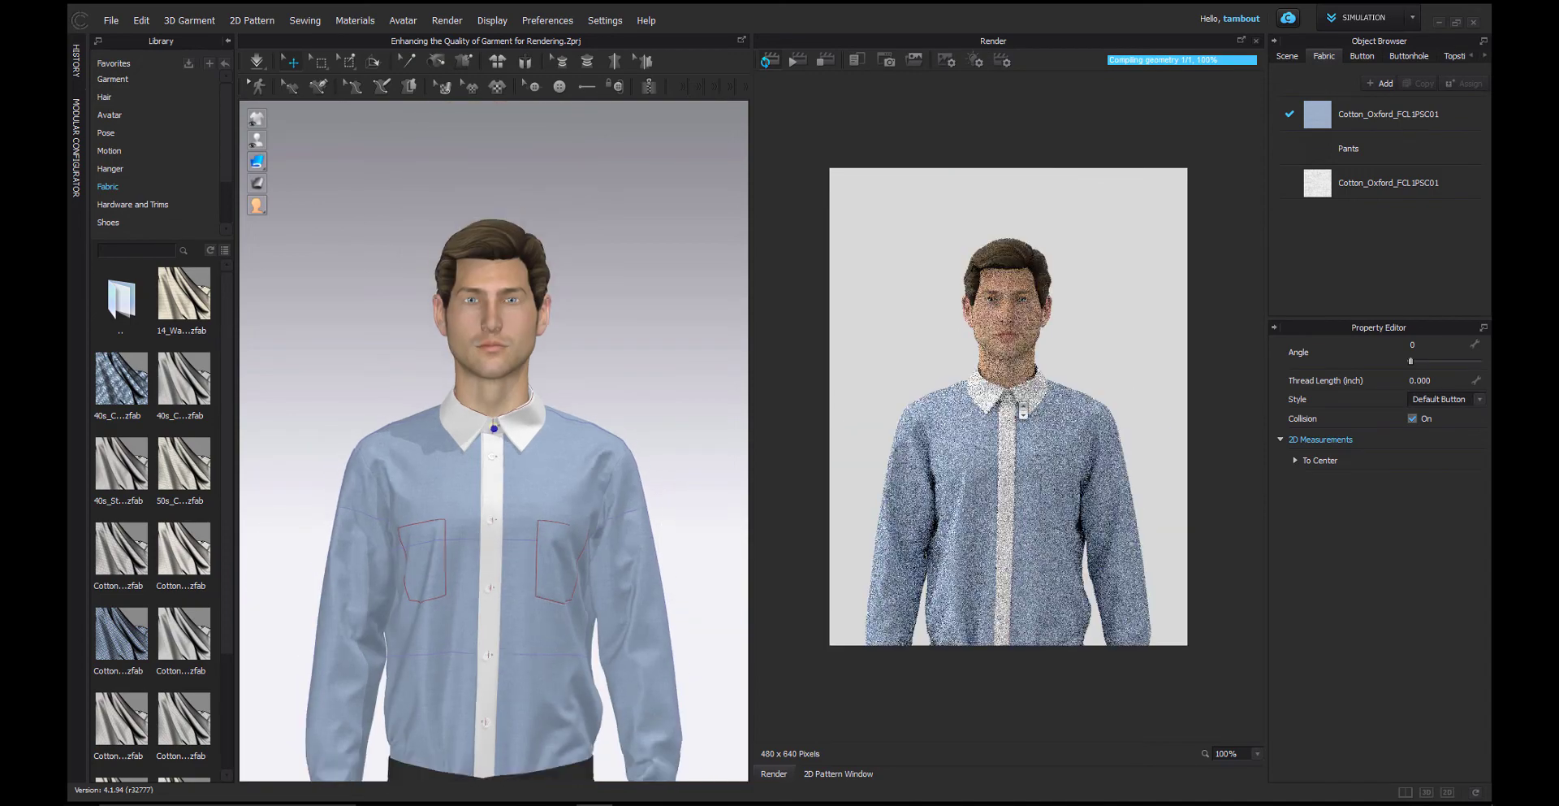
pyautogui.moveTo(1034, 462); pyautogui.dragTo(1042, 214, button='middle')
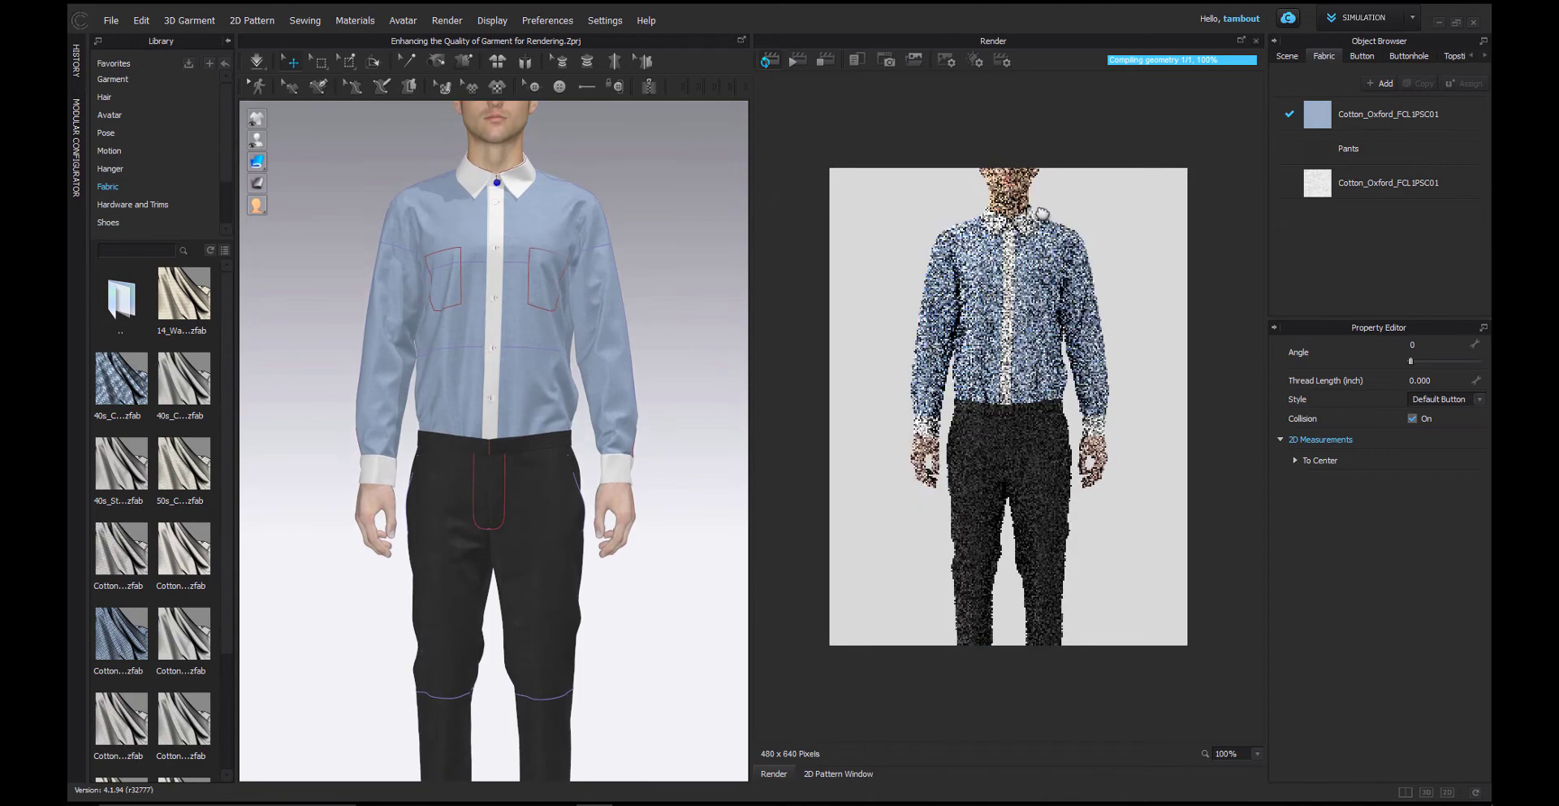
pyautogui.scroll(-3, 1011, 300)
pyautogui.moveTo(1011, 299); pyautogui.dragTo(1013, 251, button='middle')
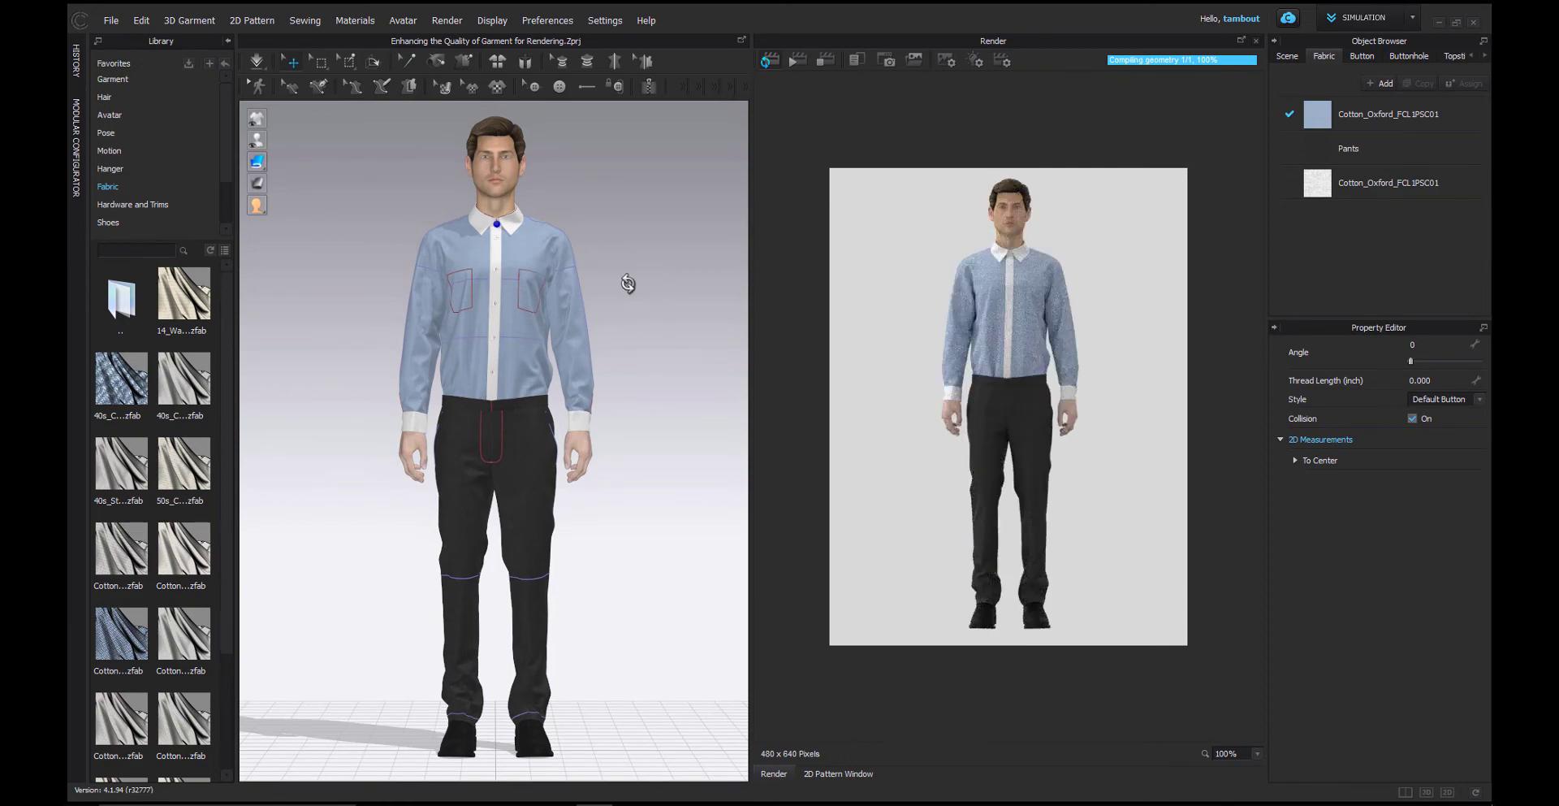
pyautogui.moveTo(630, 285); pyautogui.dragTo(679, 285, button='right')
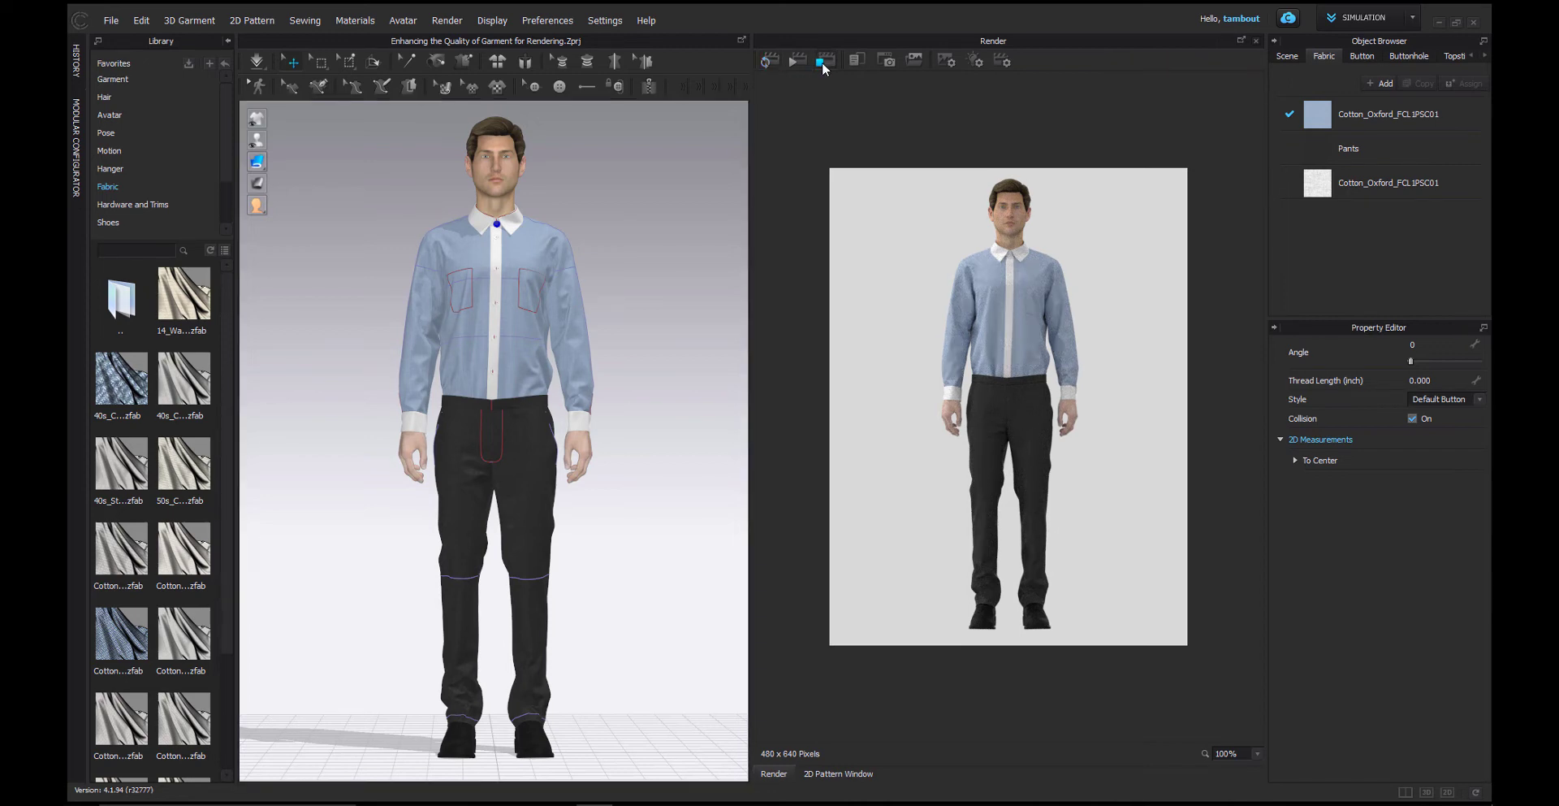
# Hide the avatar and run the interactive render on the garments alone.
pyautogui.click(676, 169)
pyautogui.hotkey('shift', 'a')
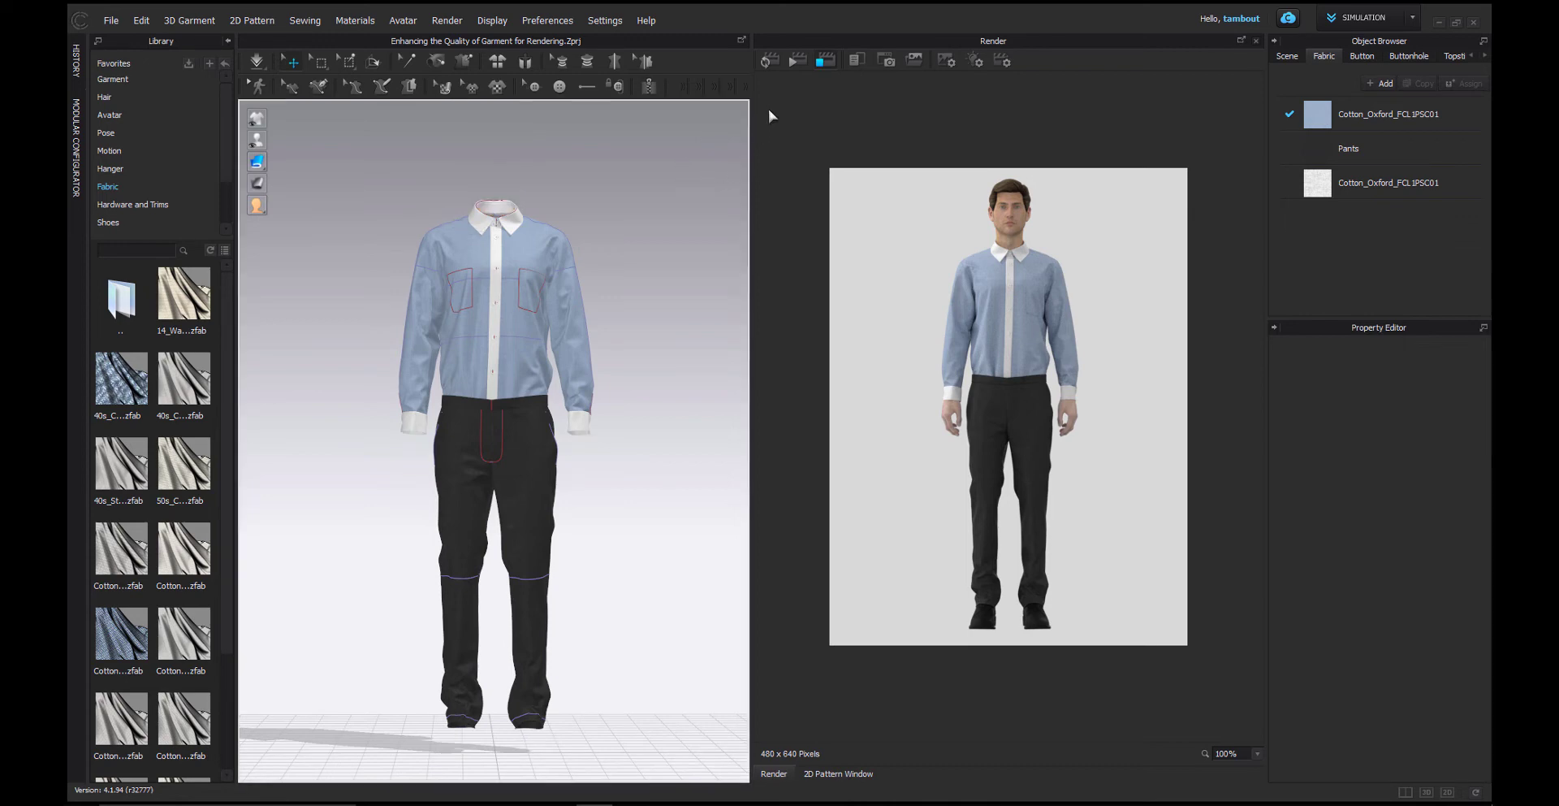
pyautogui.click(771, 67)
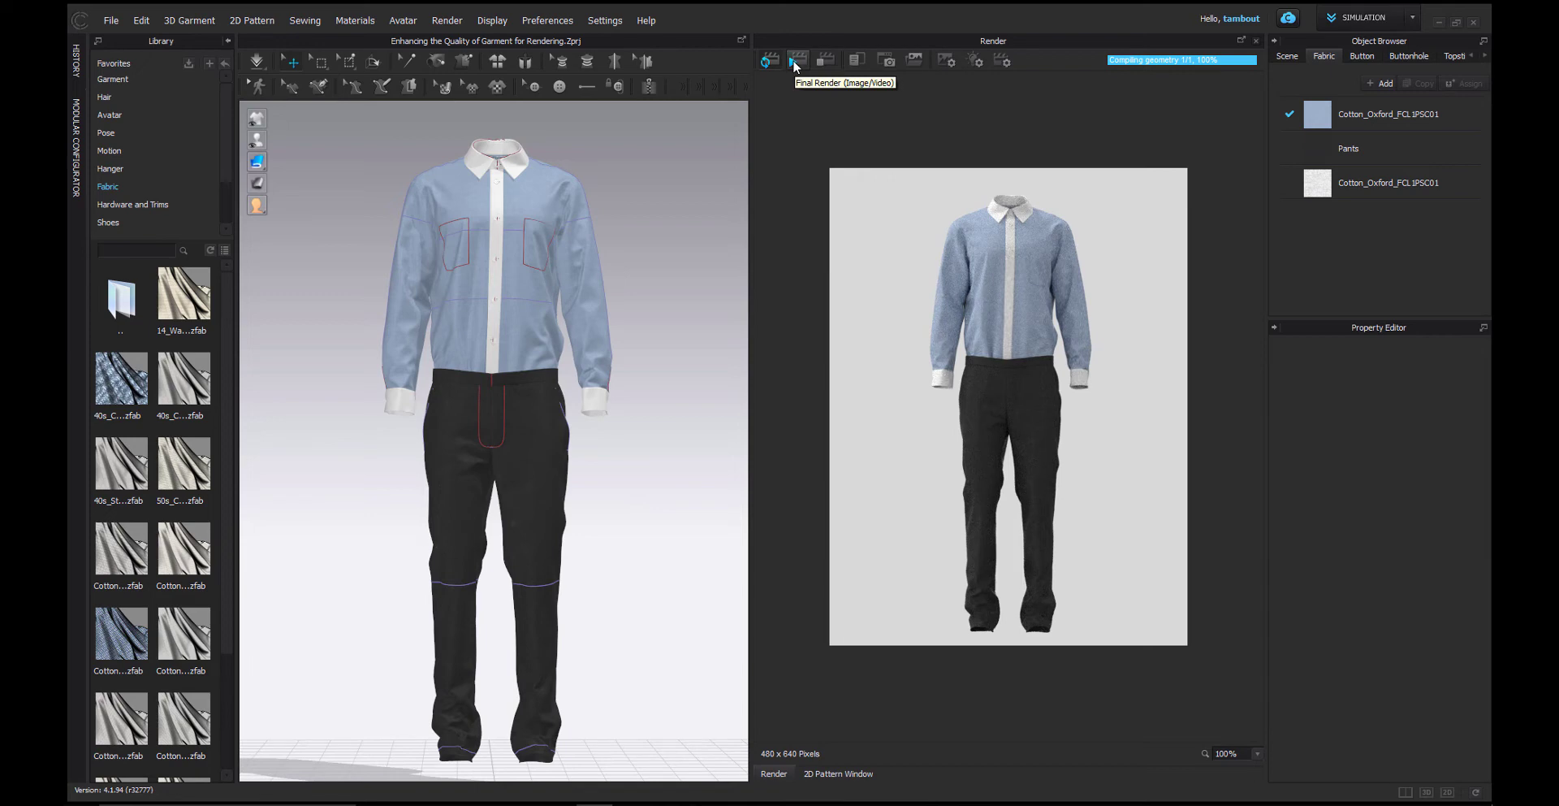
pyautogui.click(857, 62)
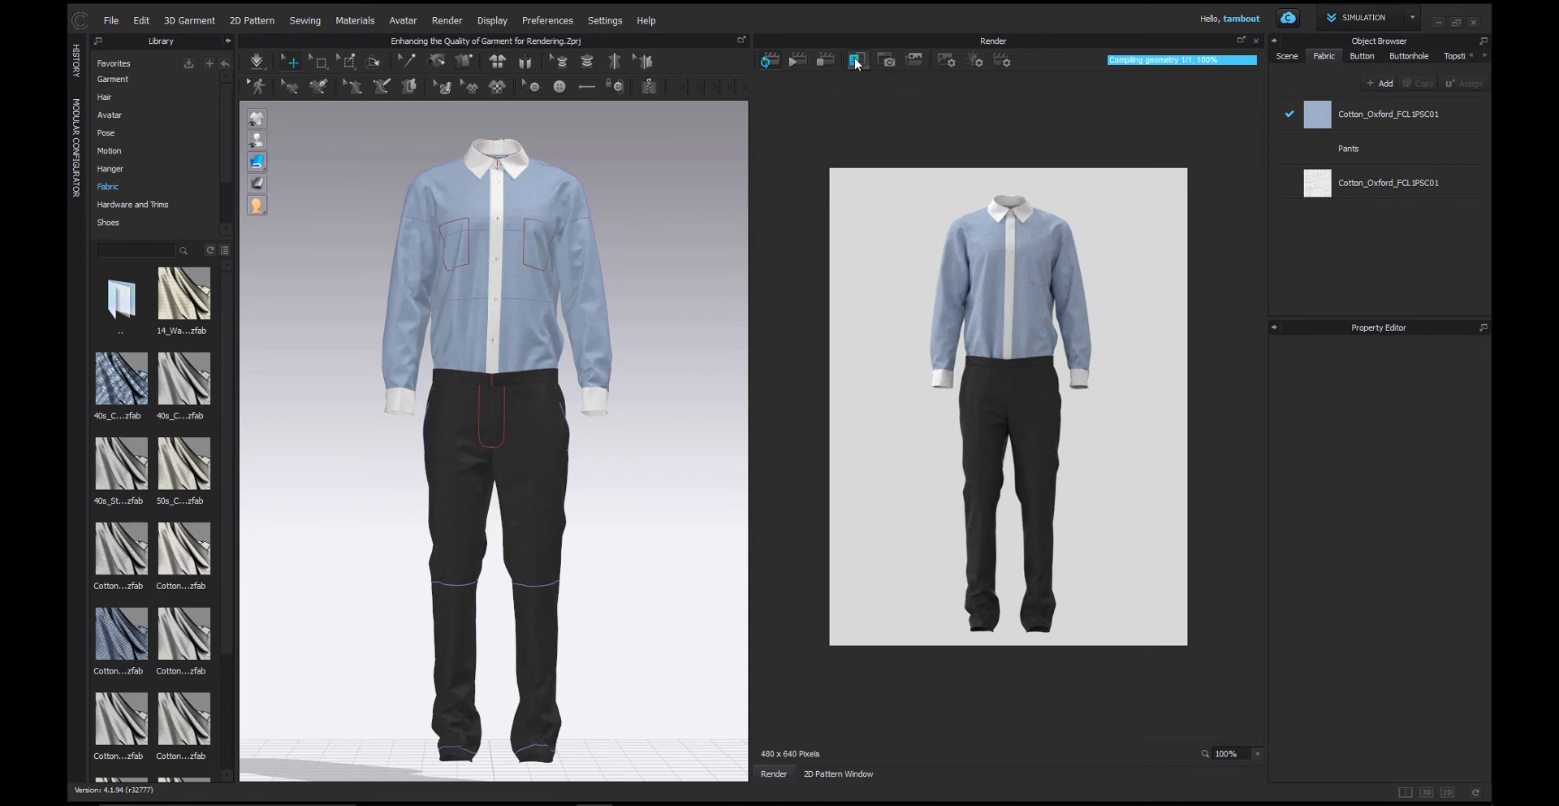
# In the Image/Video render properties, set the image size to Letter.
pyautogui.click(945, 63)
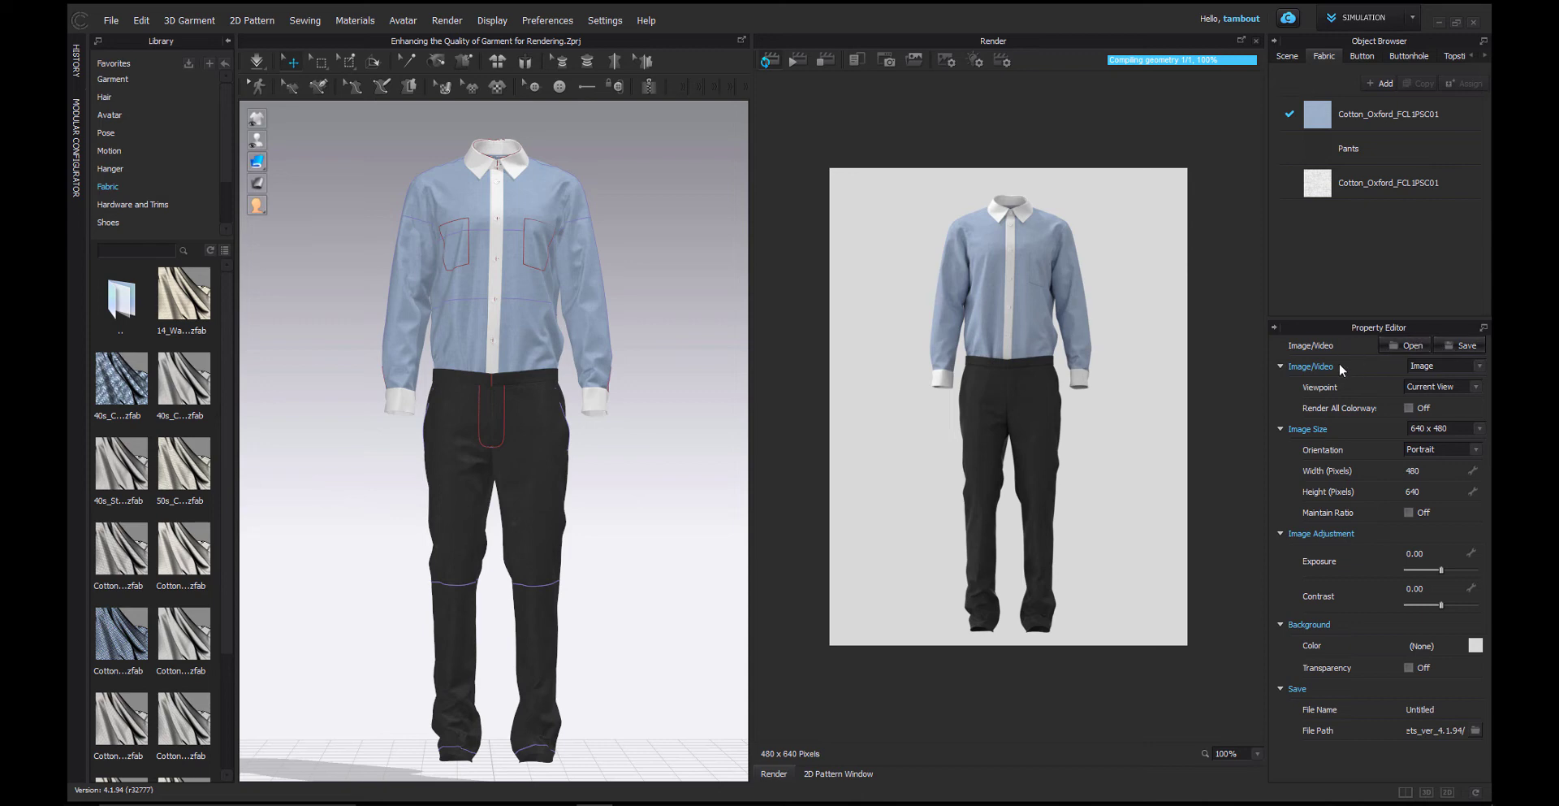
pyautogui.click(1477, 367)
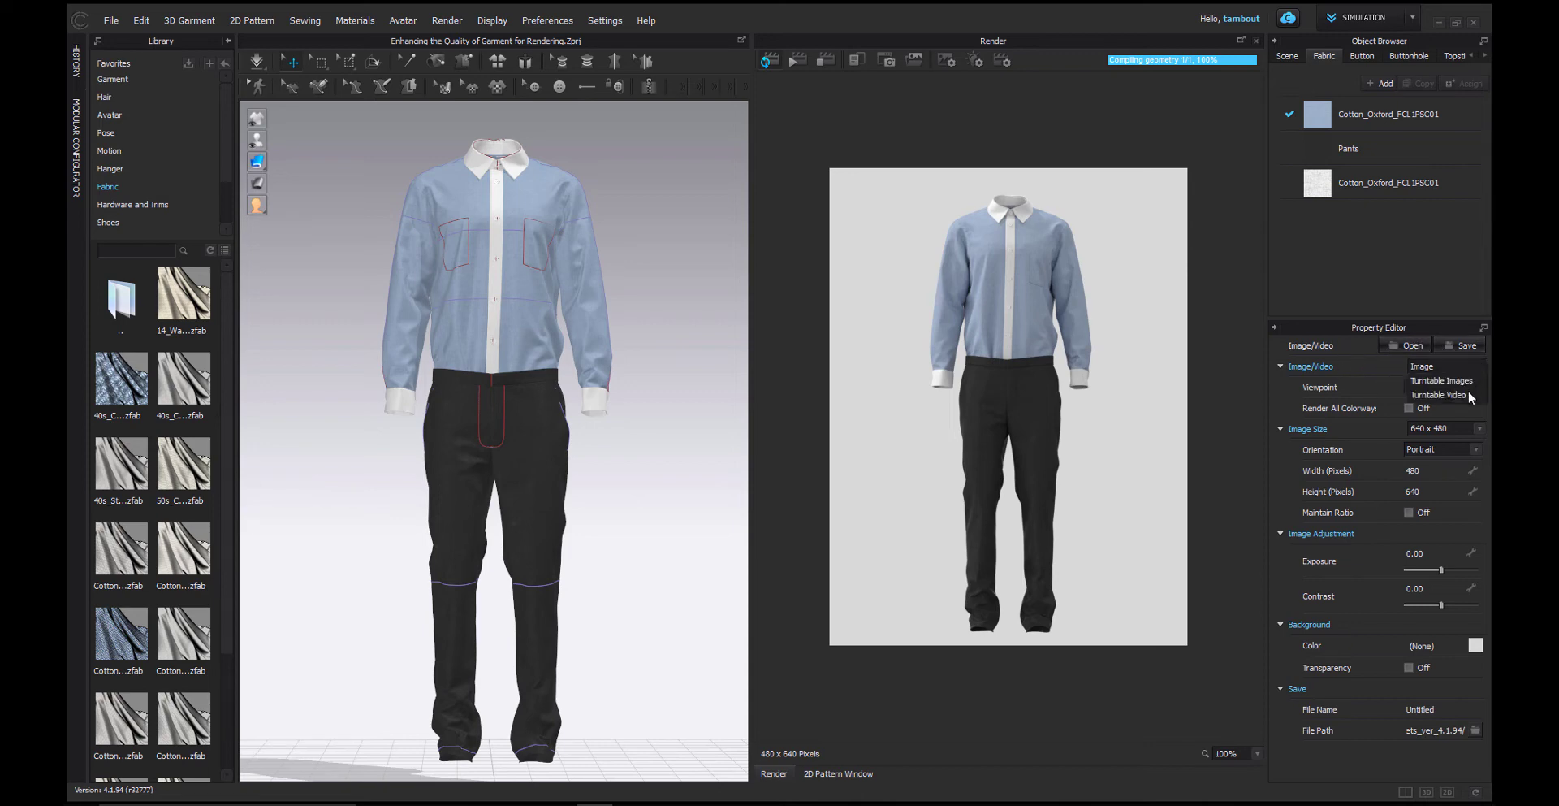
pyautogui.click(1396, 363)
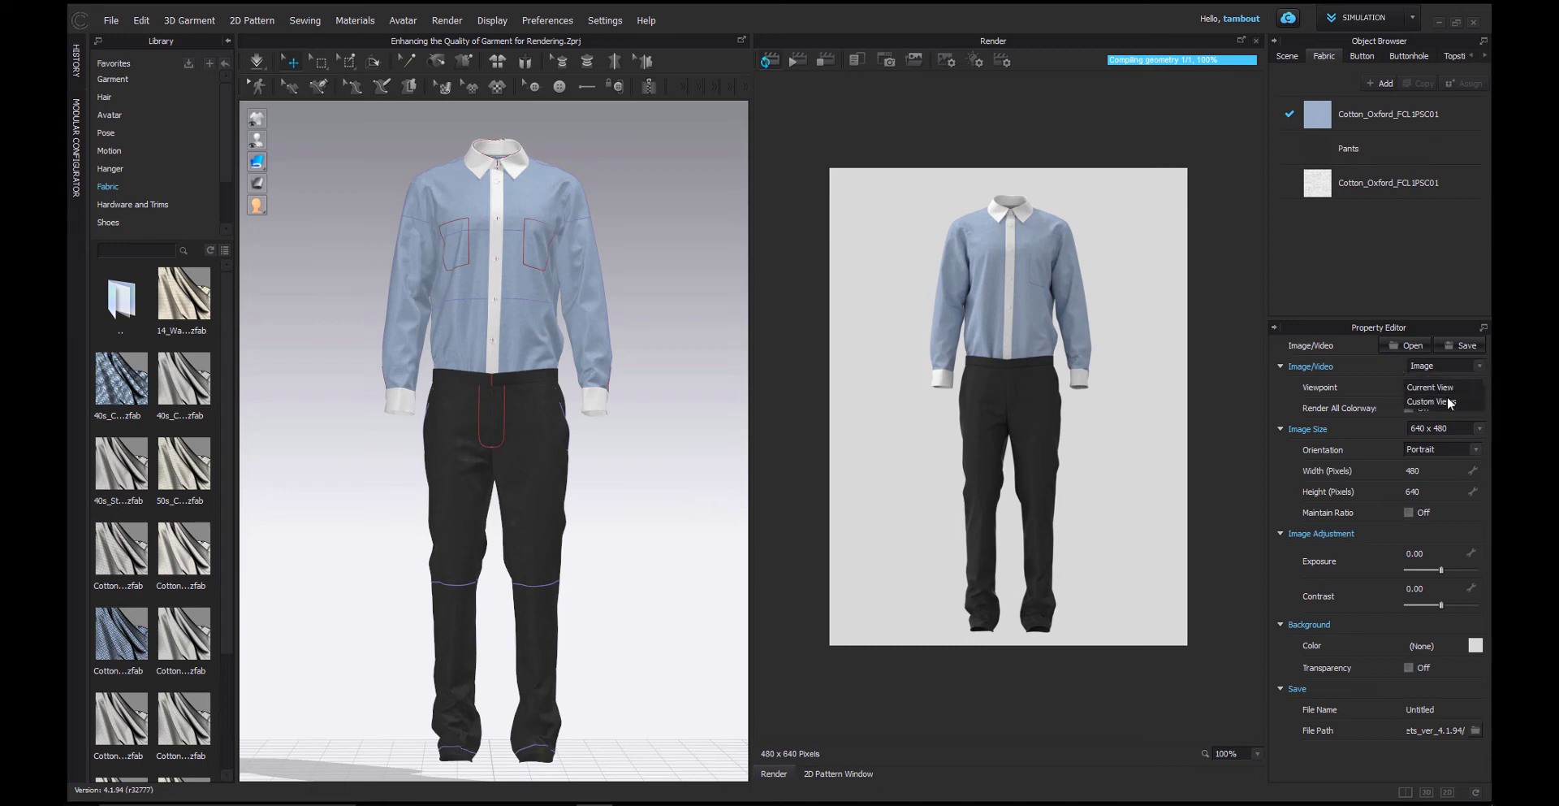
pyautogui.click(1392, 386)
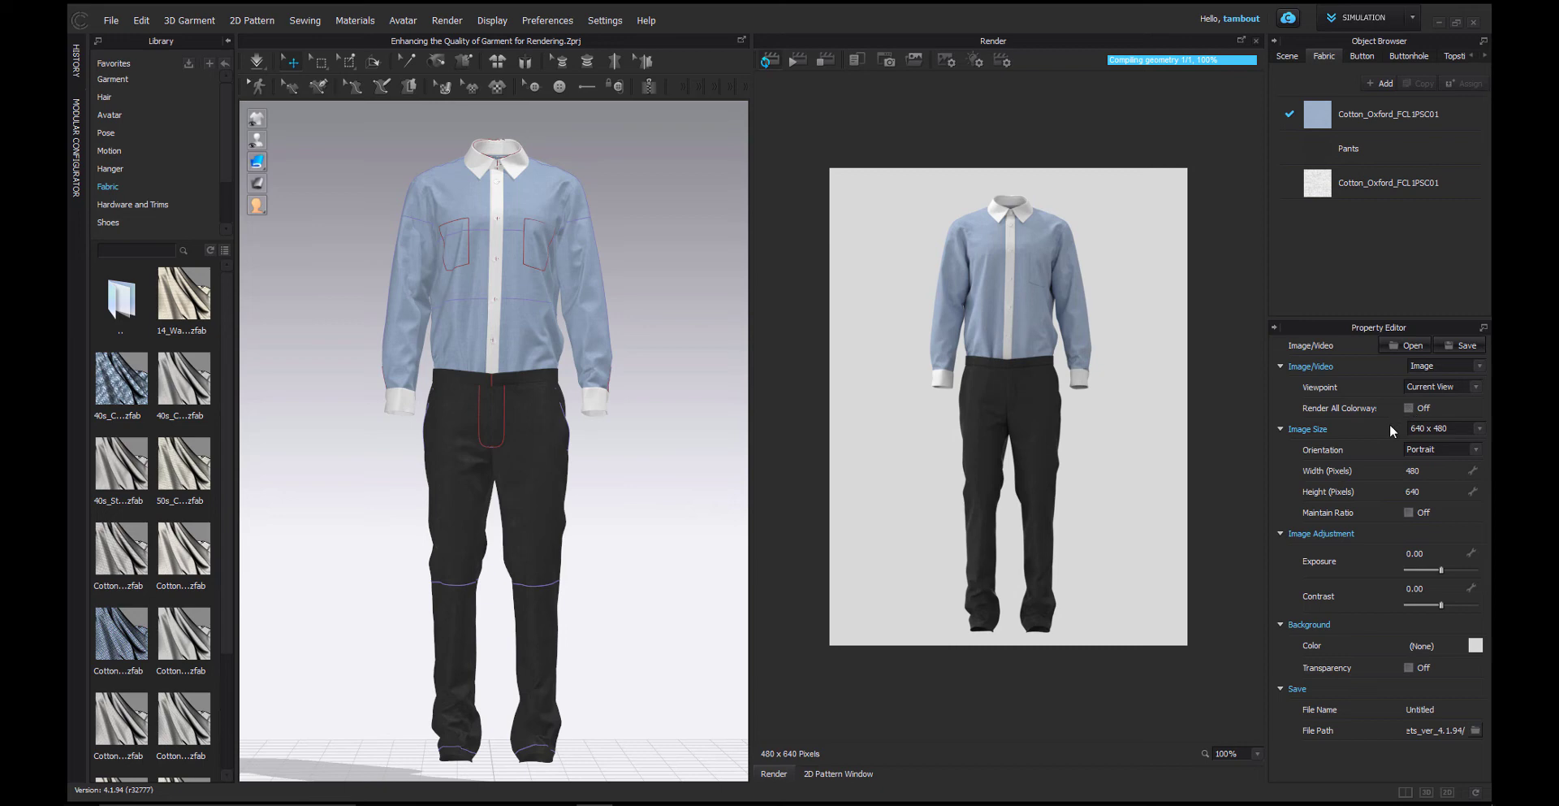
pyautogui.click(1472, 430)
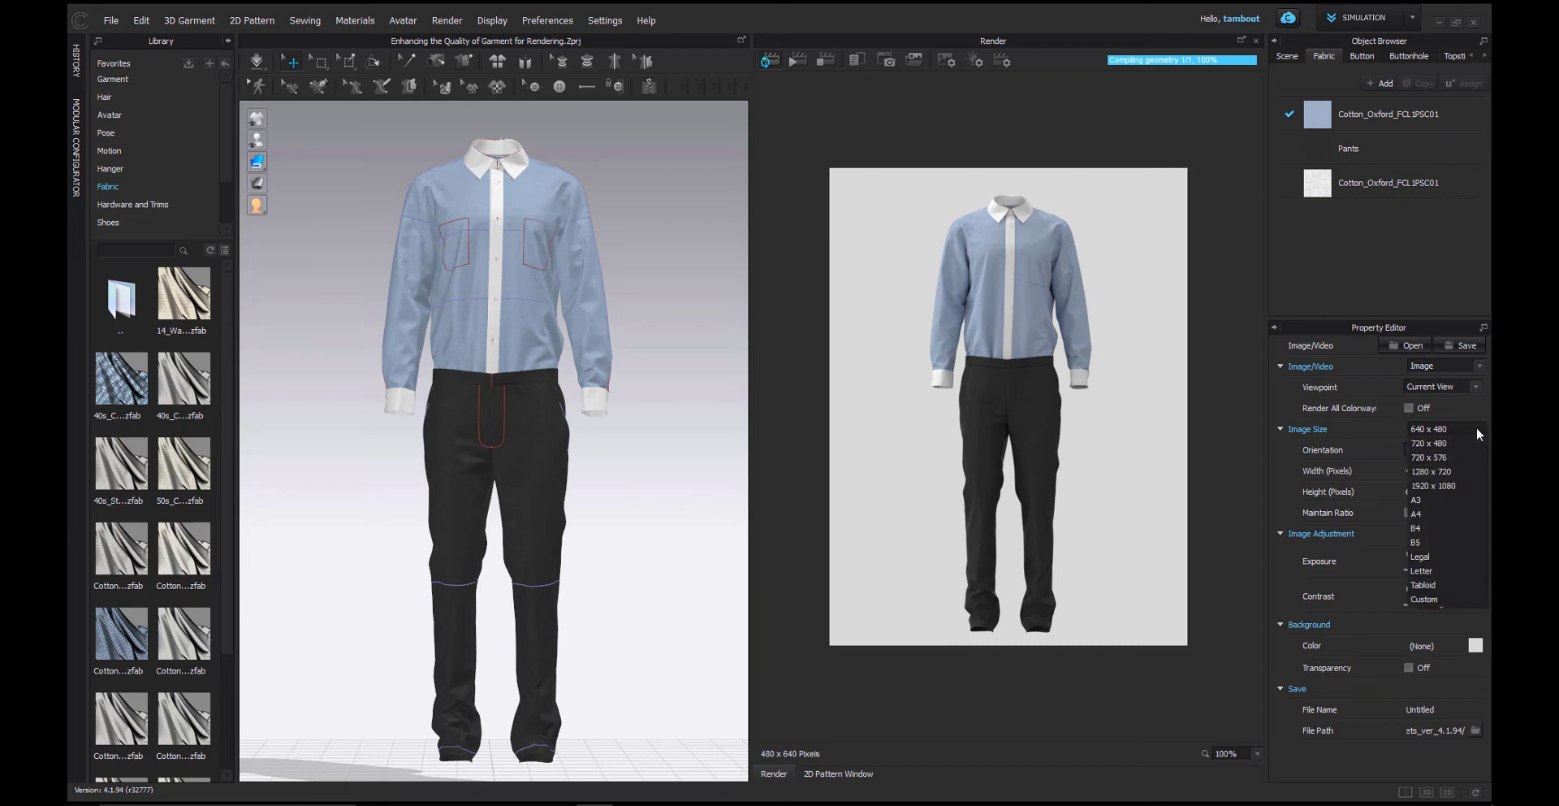
pyautogui.click(1427, 571)
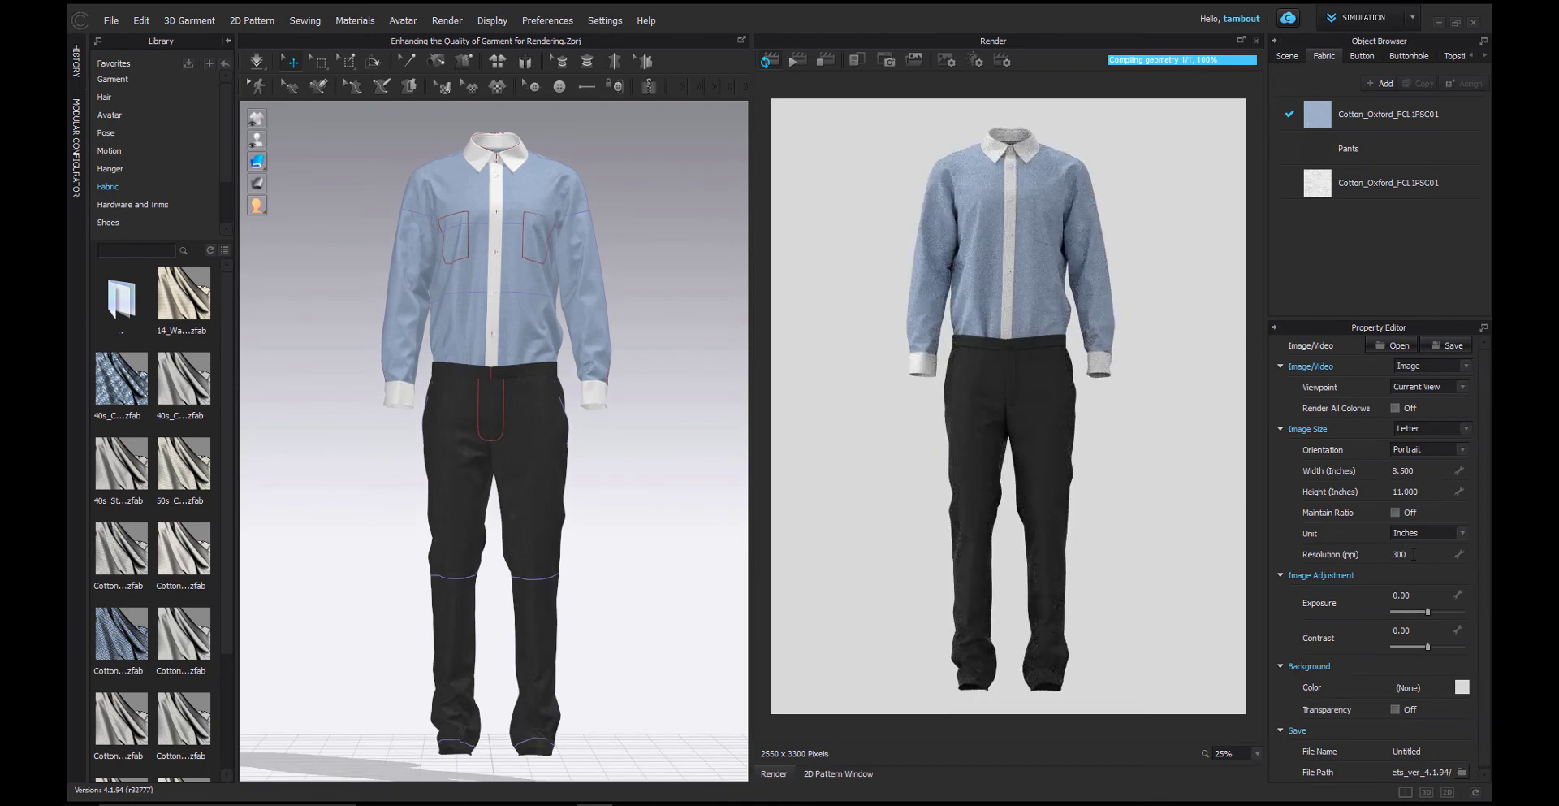
# Set the render's Exposure to 0.00 and its Contrast to 0.03.
pyautogui.moveTo(1428, 610); pyautogui.dragTo(1438, 612)
pyautogui.doubleClick(1425, 596)
pyautogui.write('0')
pyautogui.press('Return')
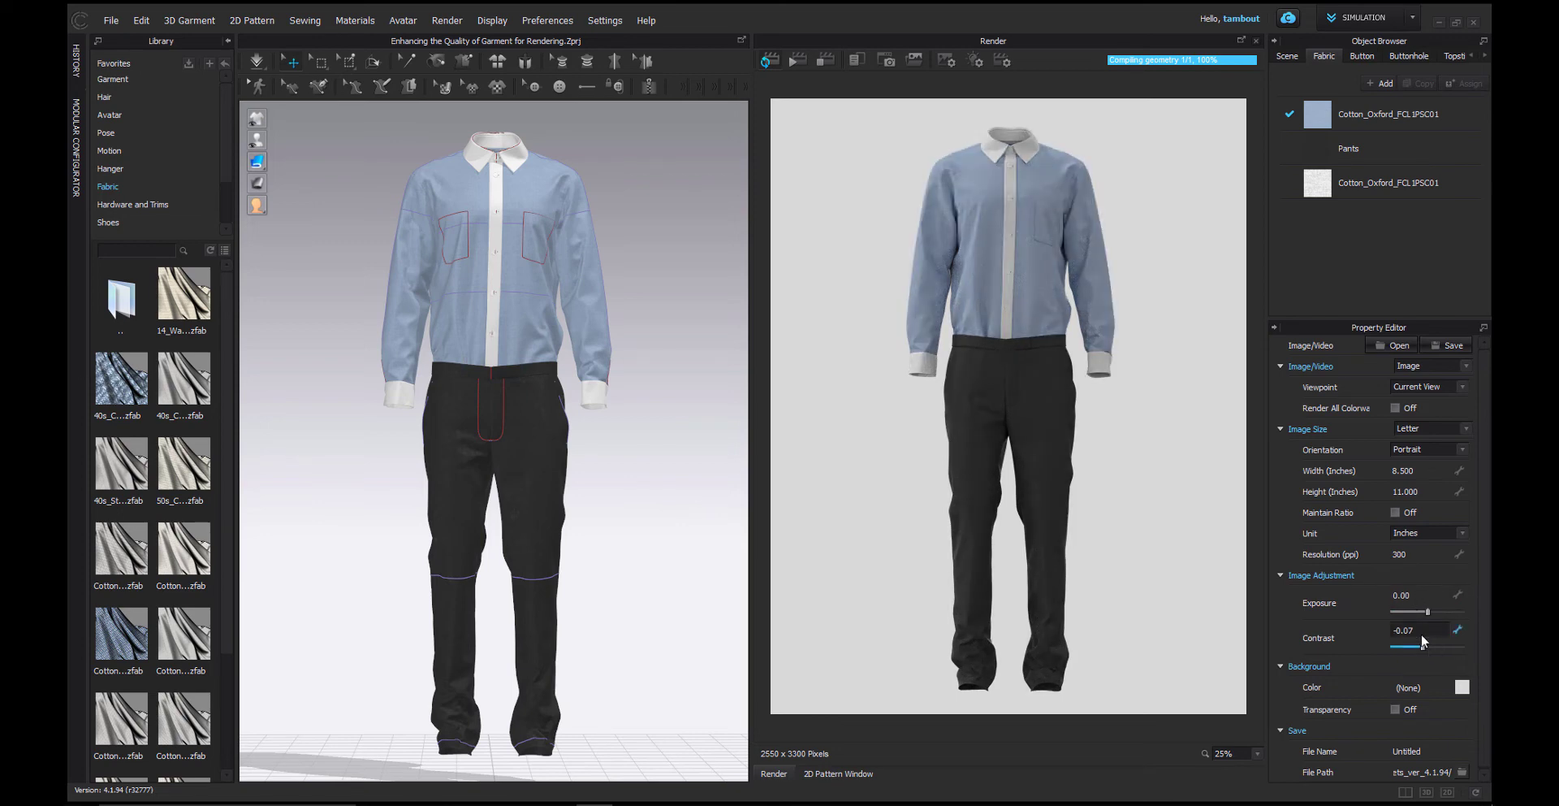
pyautogui.moveTo(1429, 644); pyautogui.dragTo(1431, 646)
pyautogui.click(1375, 640)
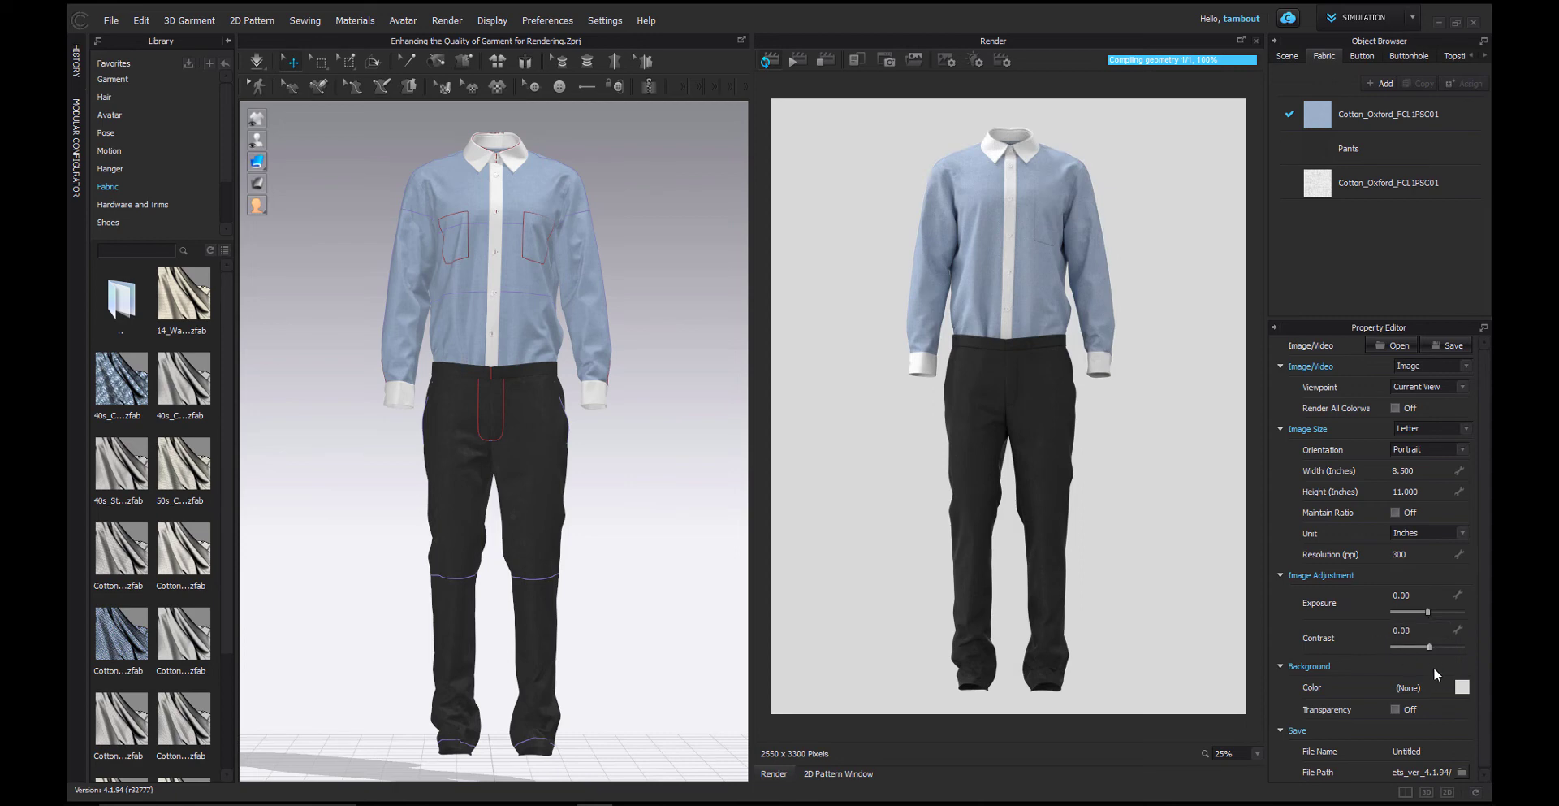
# Try Cyan 2 and Green 2 as the render background, and set the background color to Gray 1.
pyautogui.click(1462, 687)
pyautogui.moveTo(920, 183); pyautogui.dragTo(609, 138)
pyautogui.click(273, 416)
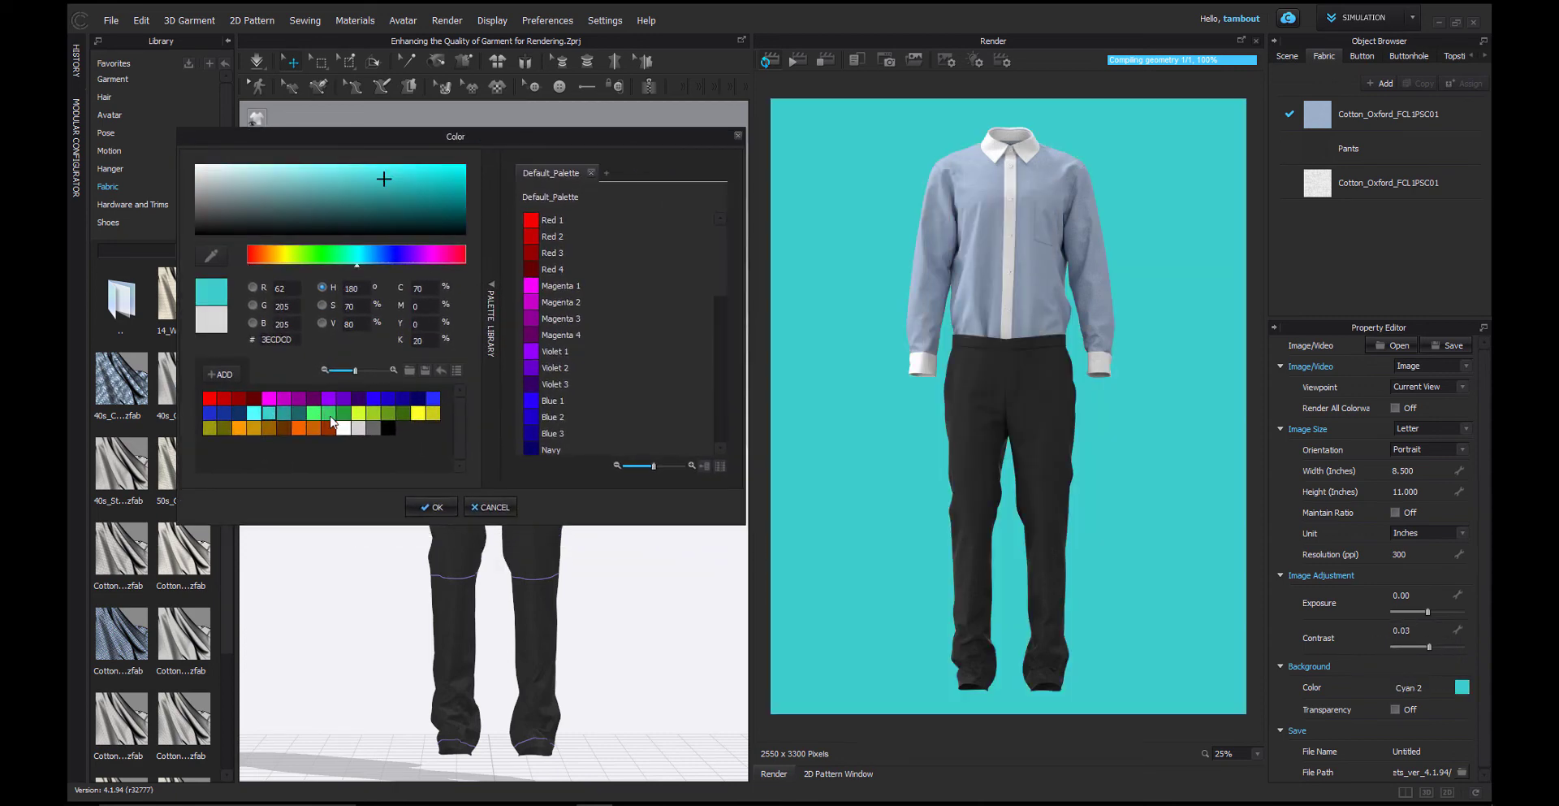
pyautogui.click(332, 416)
pyautogui.click(344, 428)
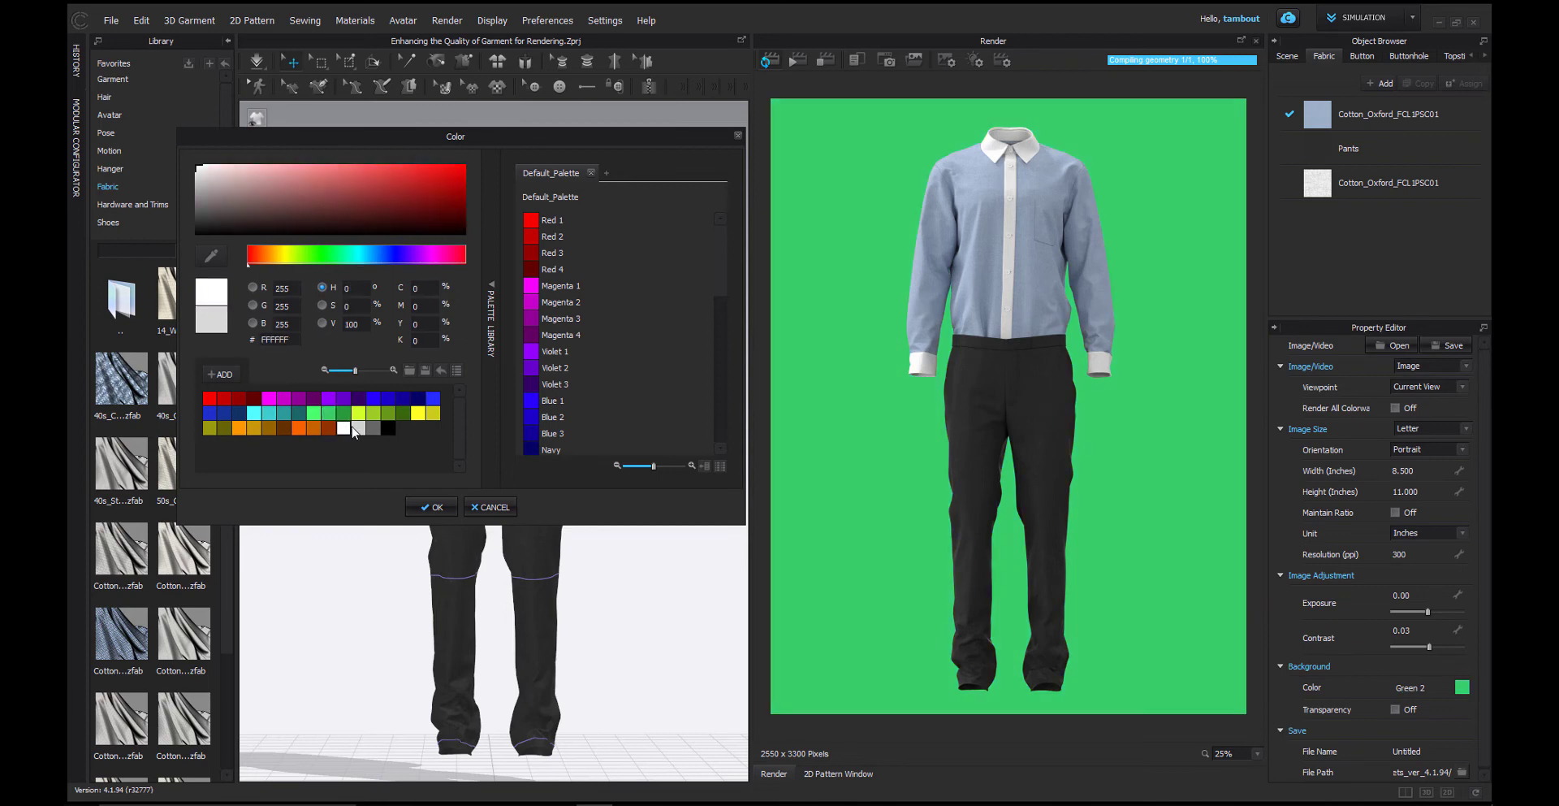
pyautogui.click(358, 429)
pyautogui.click(437, 505)
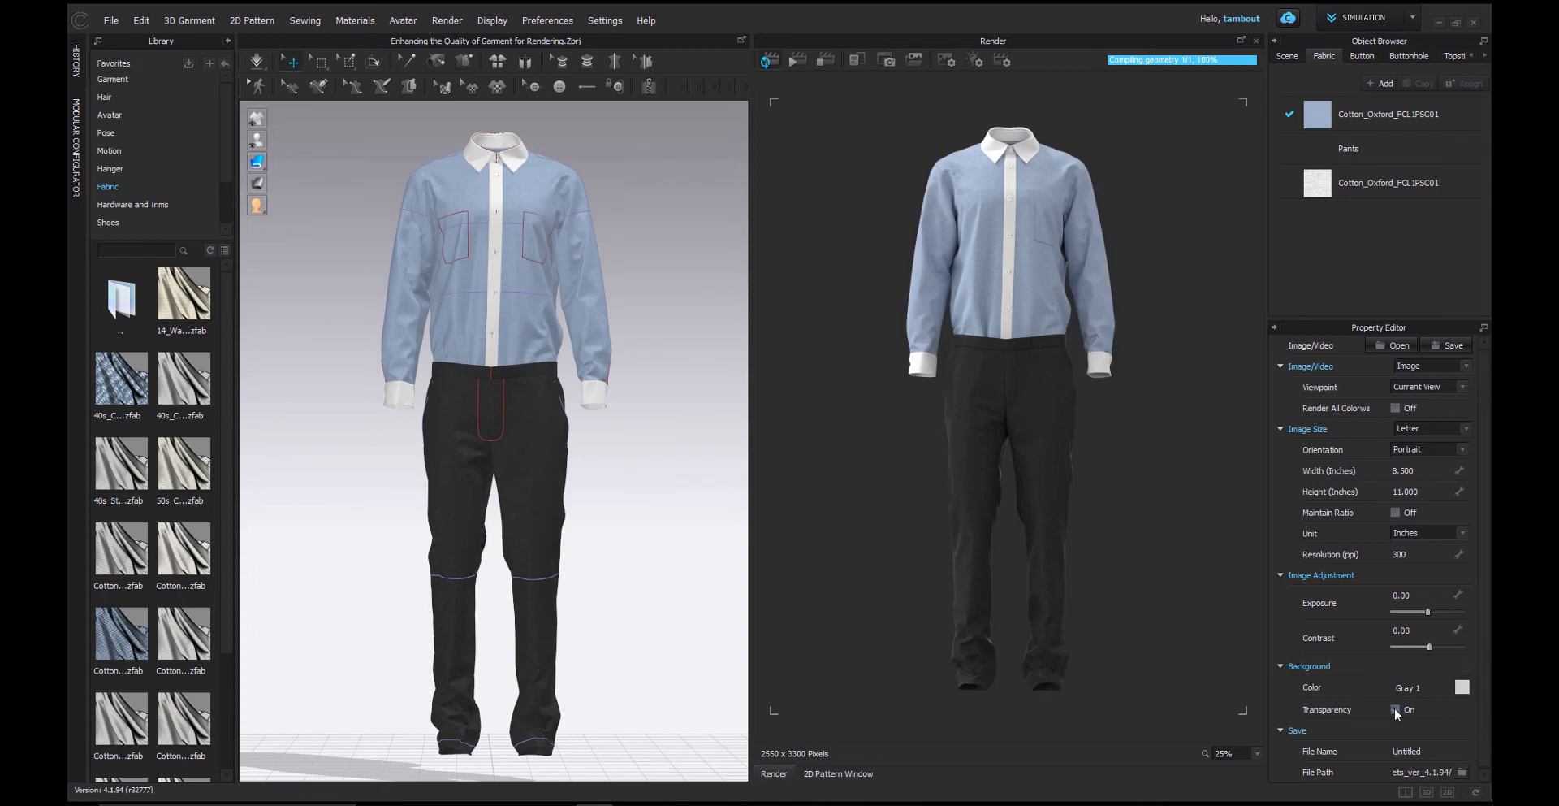
# Try a transparent render background and turn Transparency back off.
pyautogui.click(1396, 709)
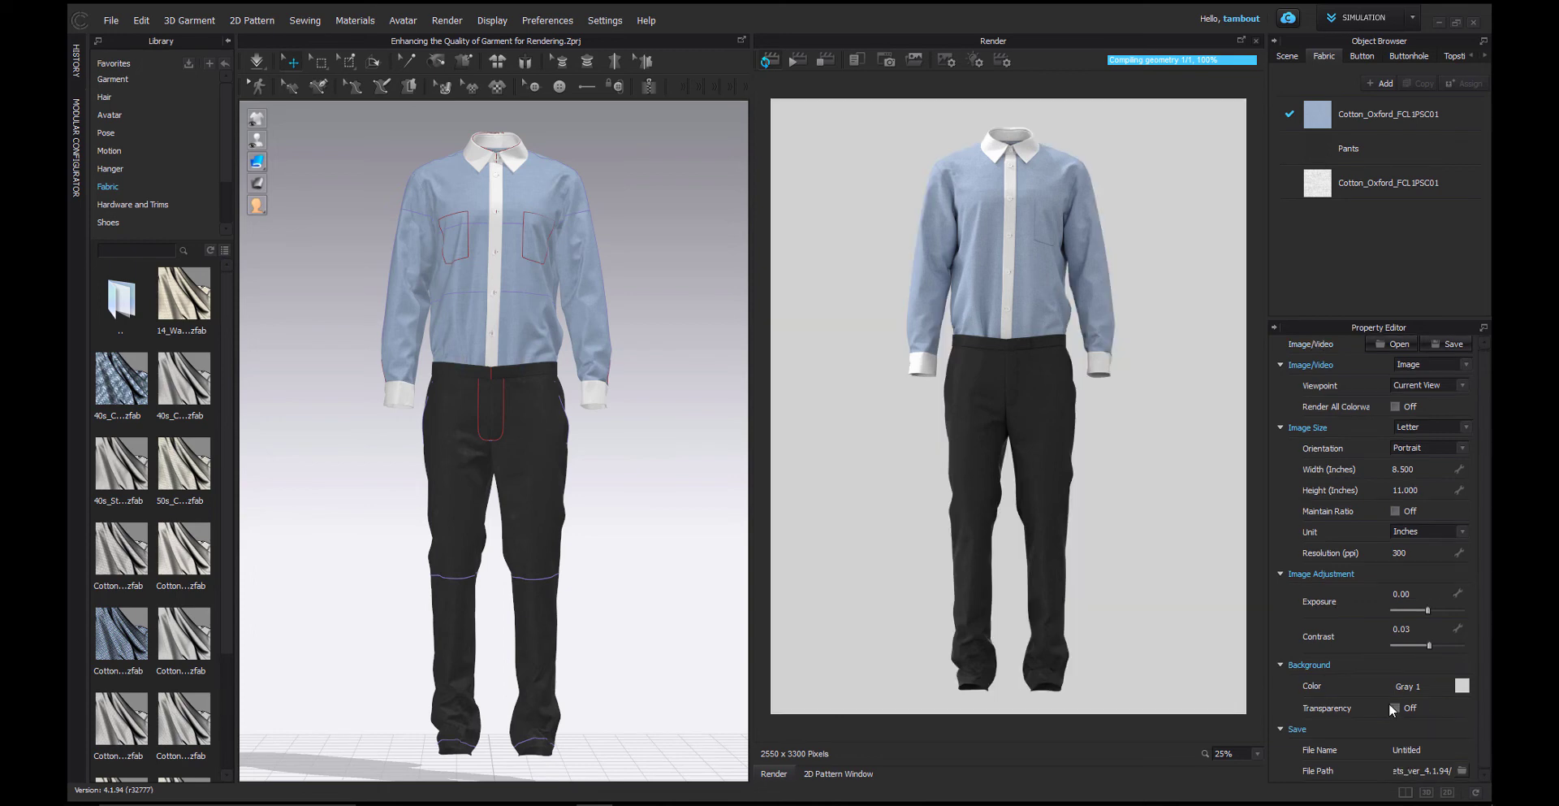
pyautogui.doubleClick(1418, 750)
pyautogui.click(1281, 637)
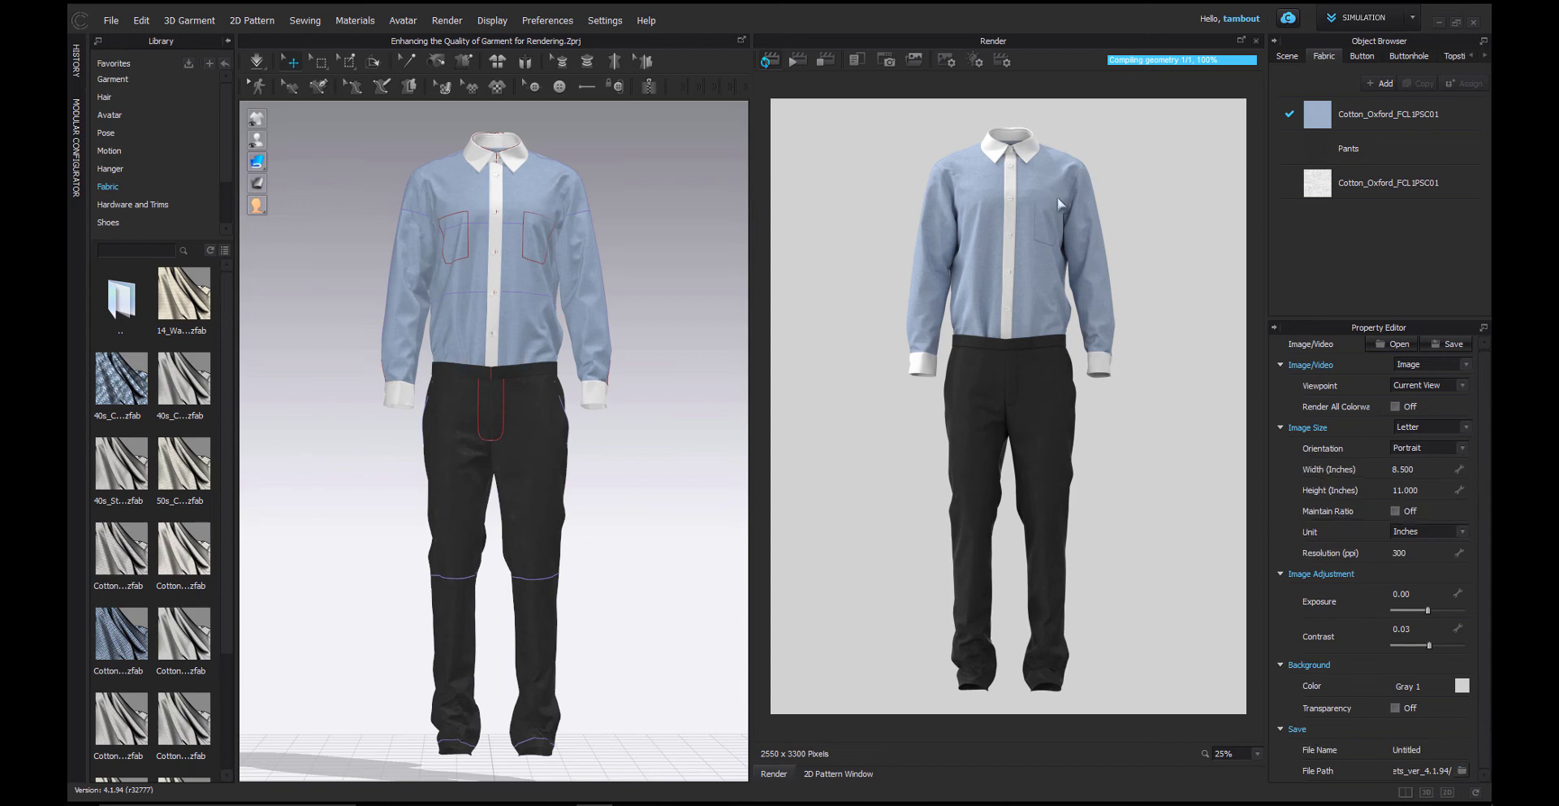
# Try a Light Intensity of 2.00 in the render's light properties and return it to 1.00.
pyautogui.click(976, 58)
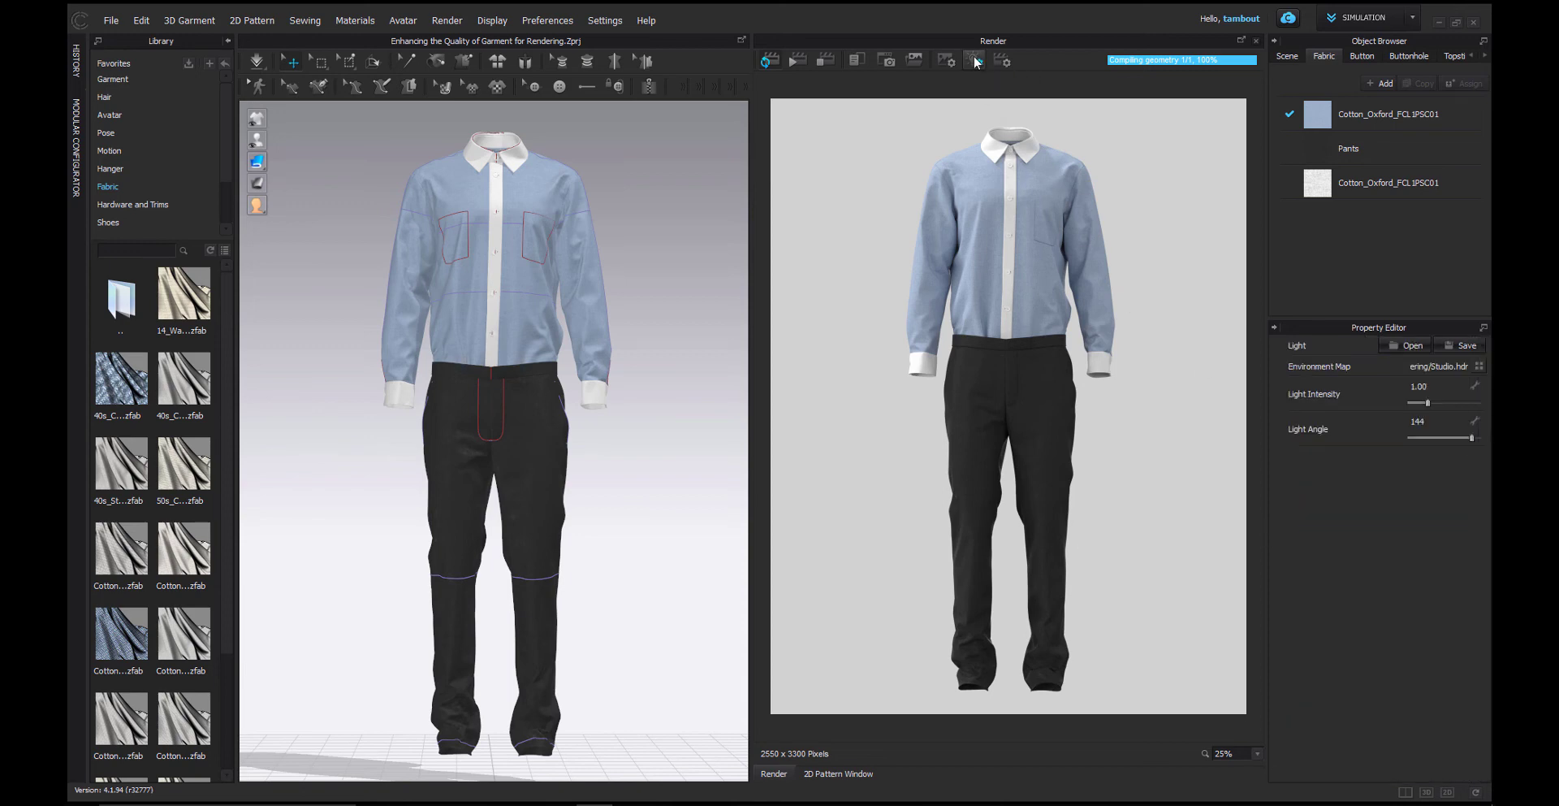
pyautogui.click(1434, 386)
pyautogui.write('2')
pyautogui.press('Return')
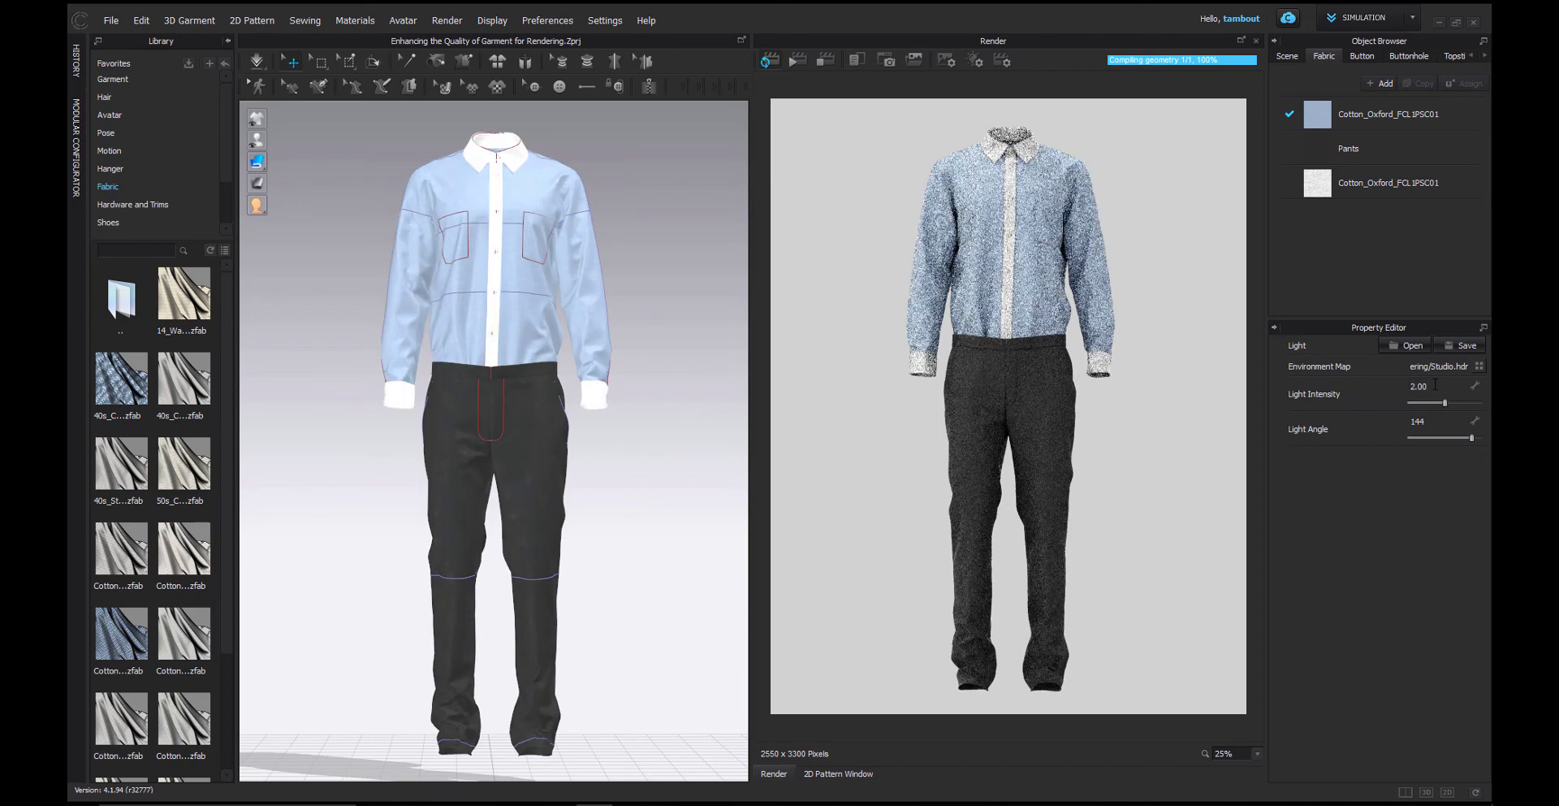
pyautogui.click(1435, 386)
pyautogui.write('1')
pyautogui.press('Return')
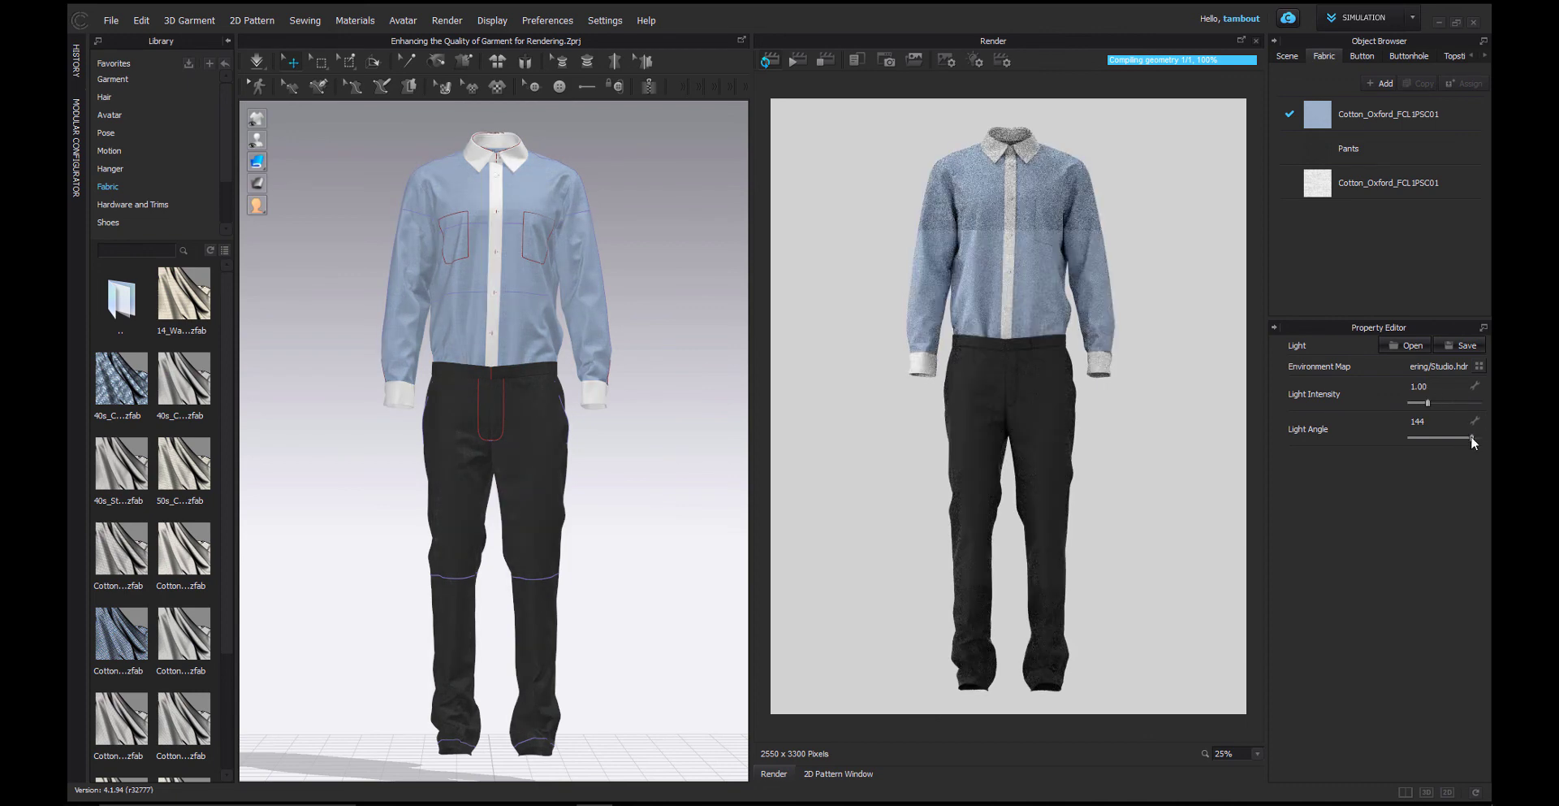
# Try a Light Angle of about -38 for the environment light and return it to 144.
pyautogui.moveTo(1474, 441); pyautogui.dragTo(1436, 437)
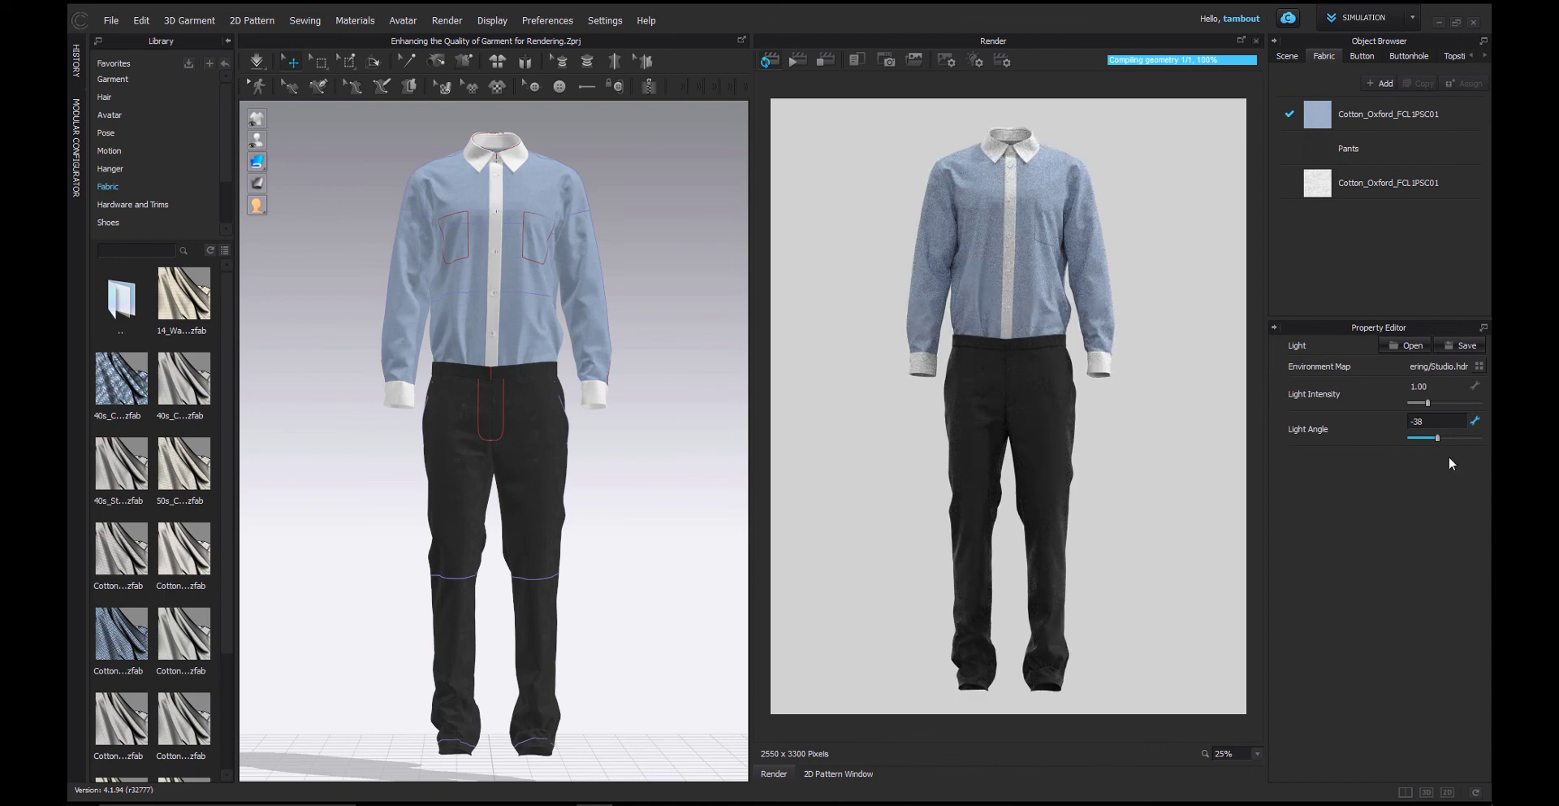
pyautogui.doubleClick(1447, 420)
pyautogui.write('144')
pyautogui.press('Return')
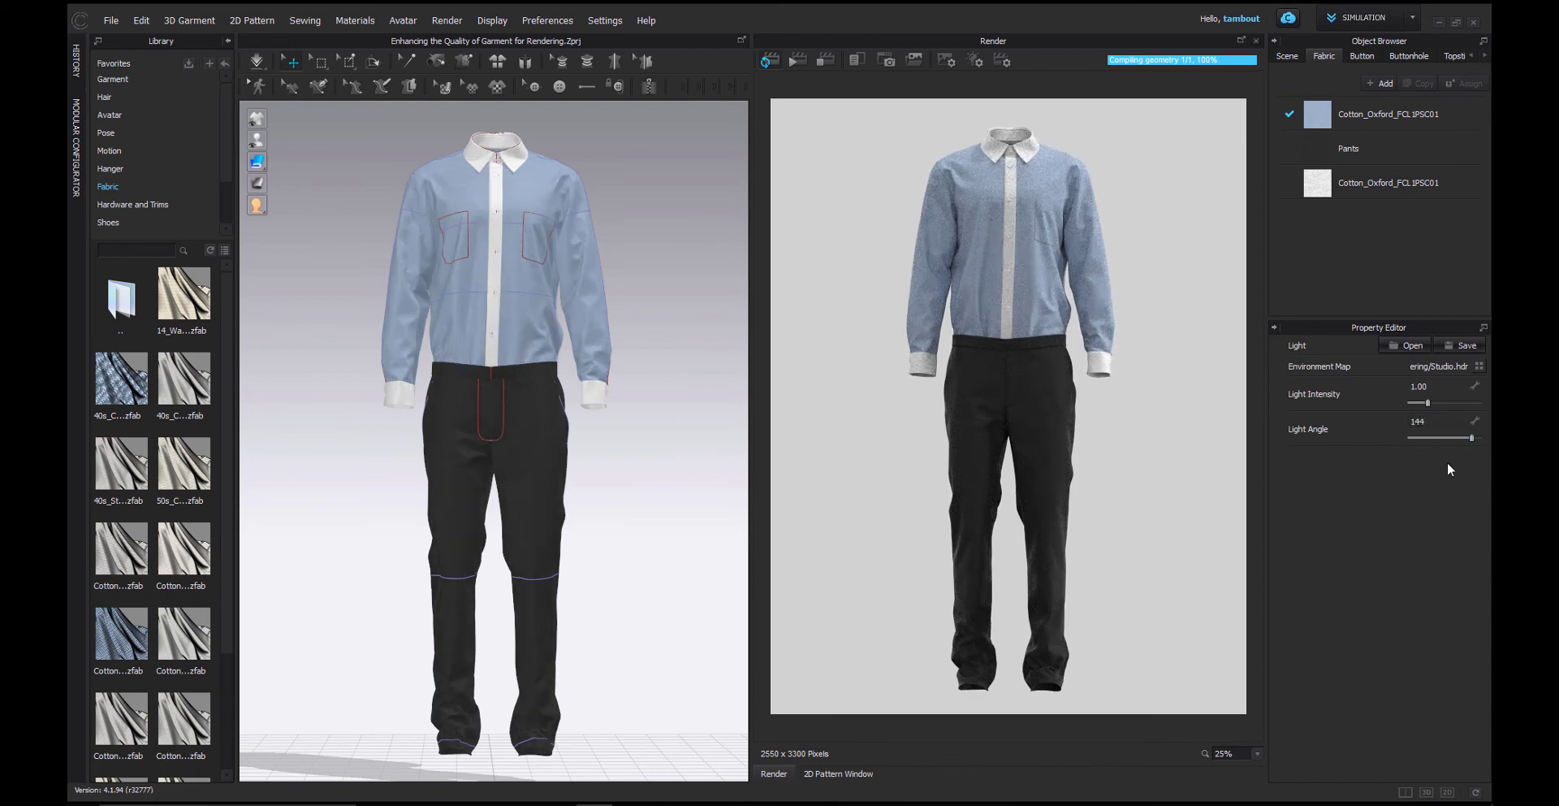
# Try studio_small_01_4k from the HDRI Files folder as the render's environment map and check the garment from an angled view.
pyautogui.click(1479, 366)
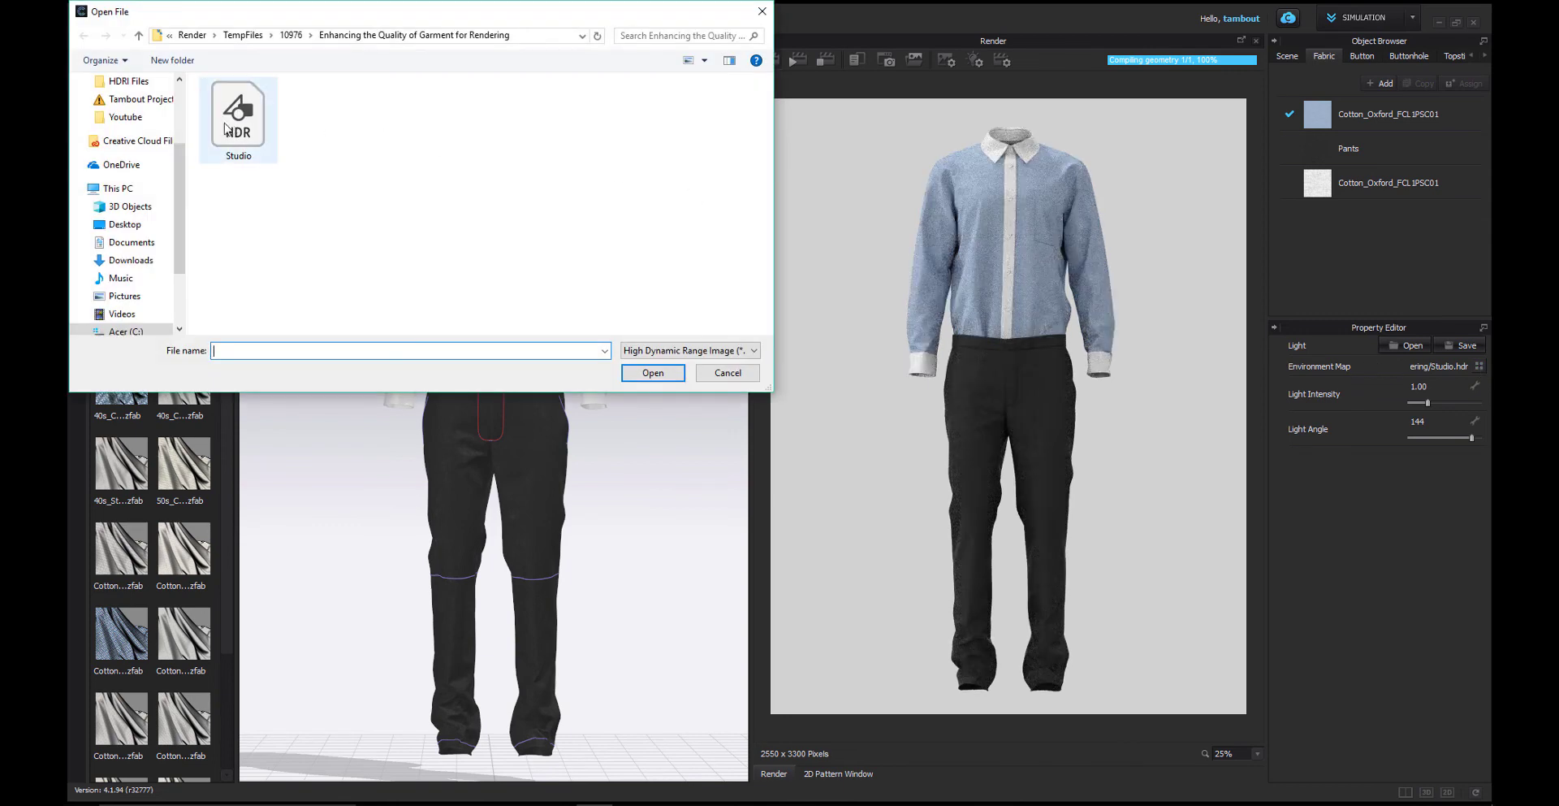
pyautogui.click(128, 81)
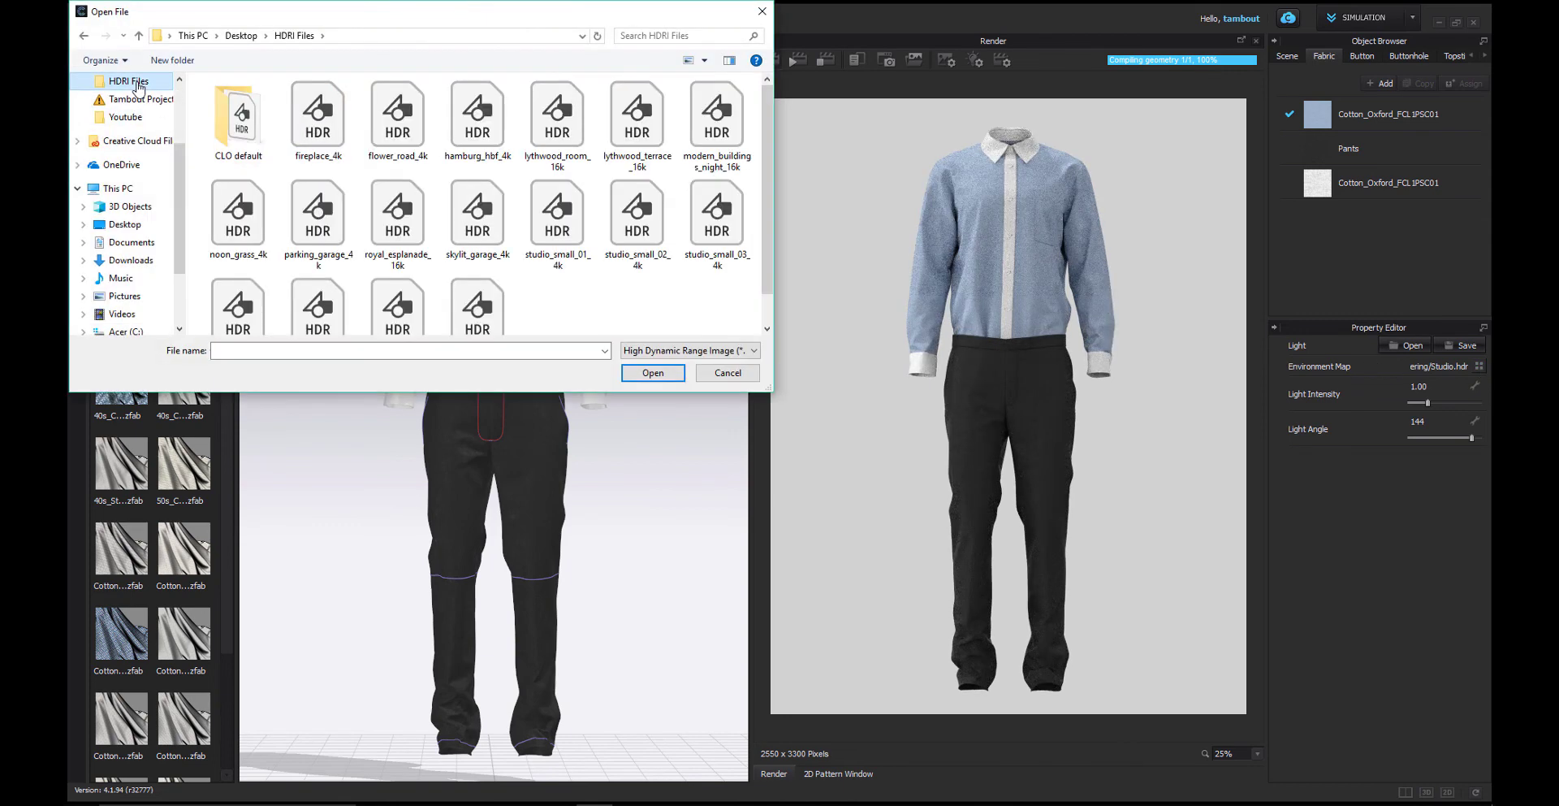
pyautogui.scroll(-1, 465, 239)
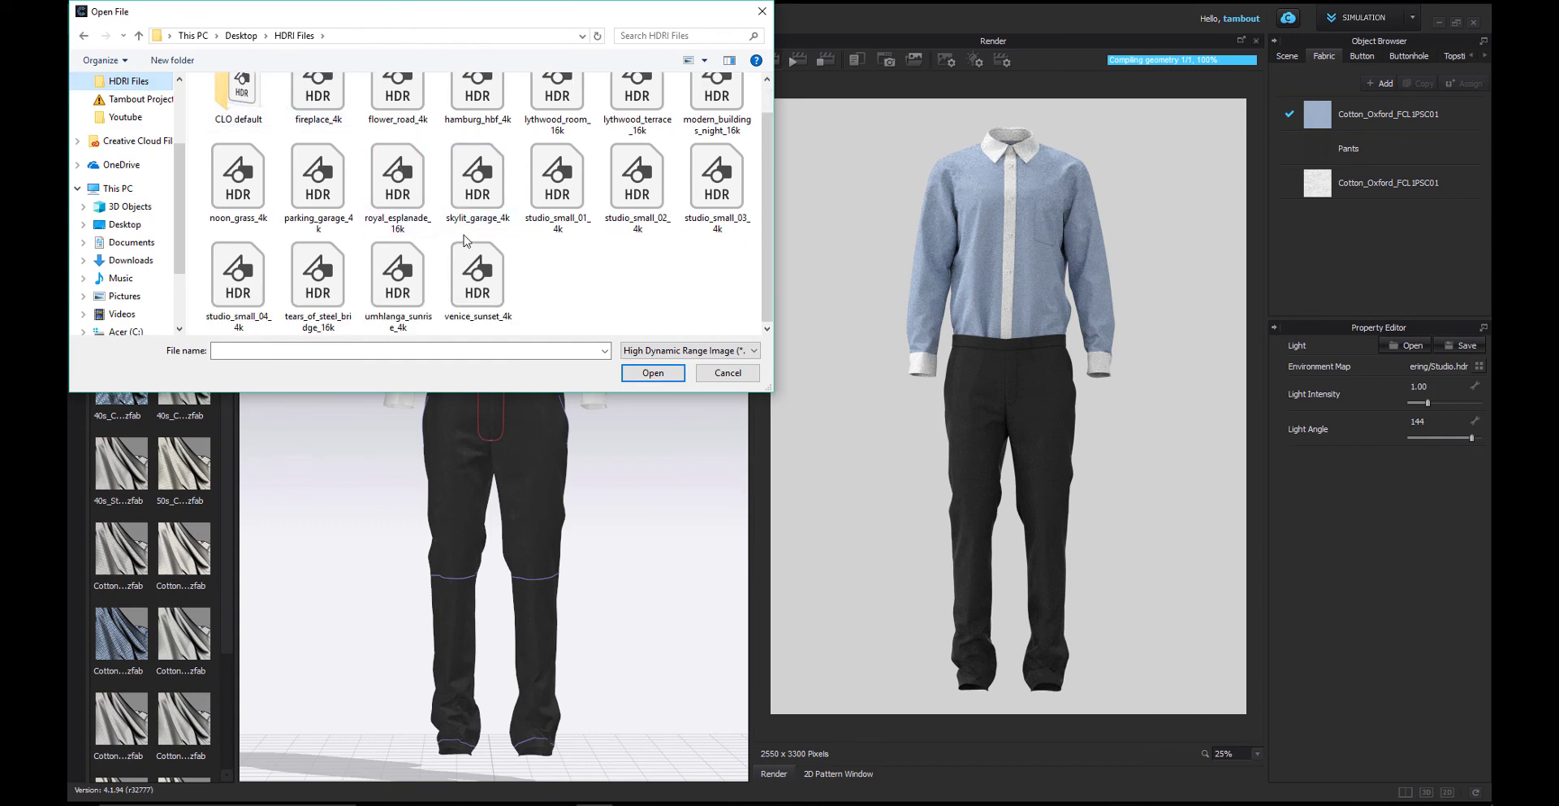
pyautogui.doubleClick(550, 186)
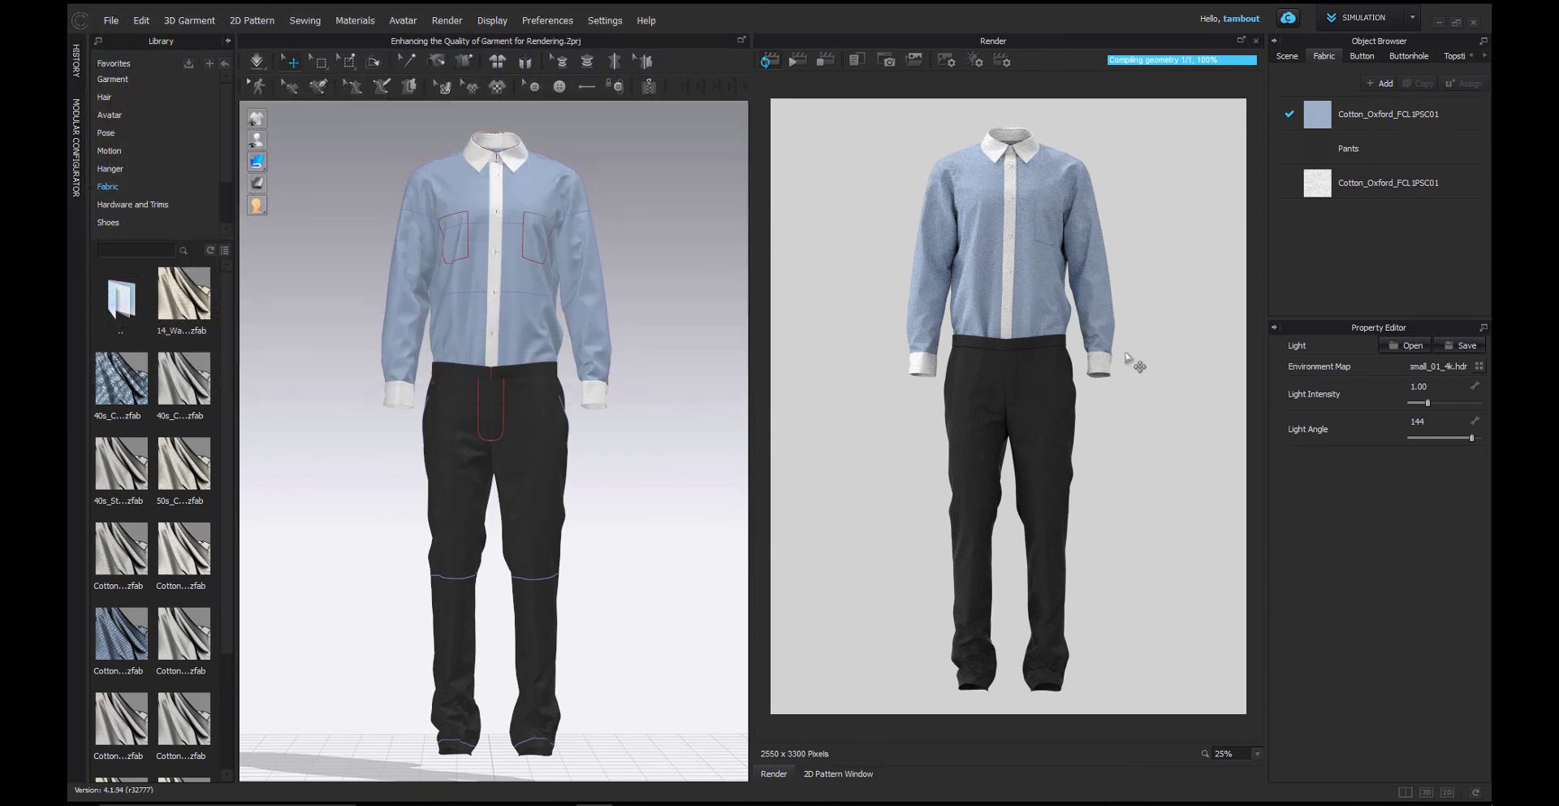
pyautogui.moveTo(1127, 358); pyautogui.dragTo(1072, 351, button='right')
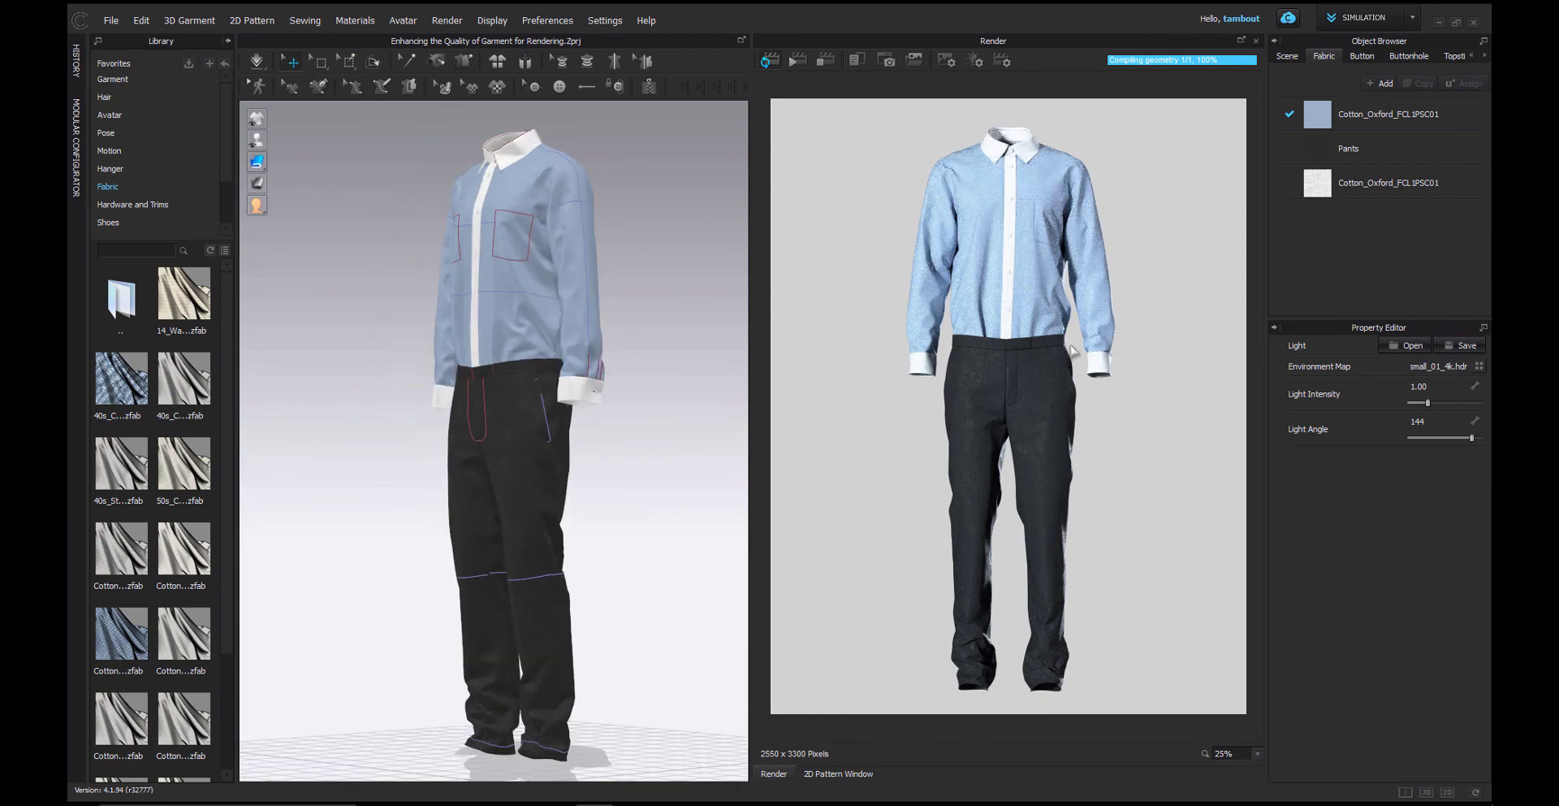
# Load venice_sunset_4k from the HDRI Files folder as the render's environment map and return to the front view.
pyautogui.click(1480, 366)
pyautogui.scroll(-1, 480, 260)
pyautogui.doubleClick(481, 277)
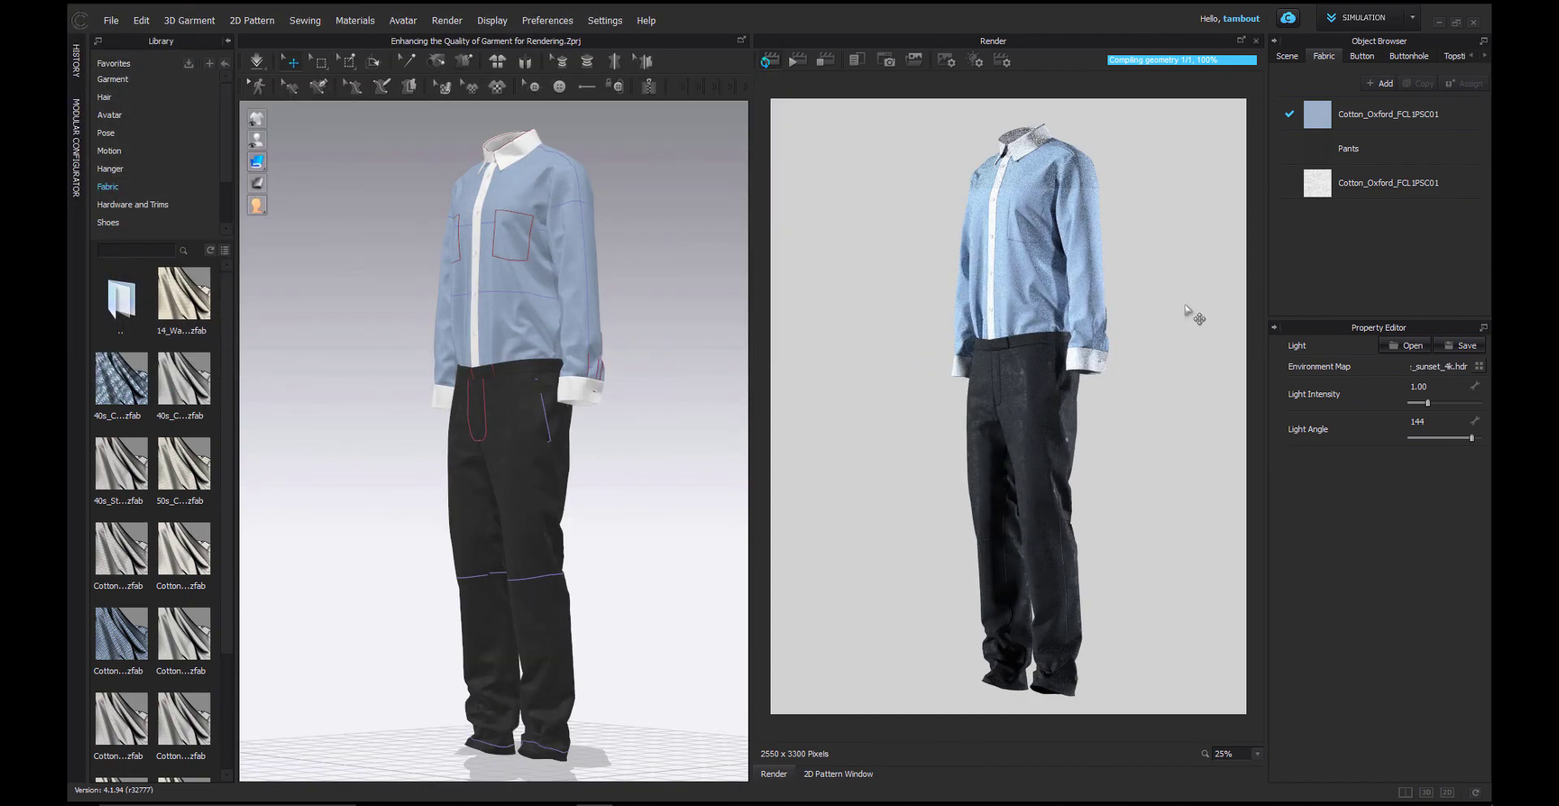
pyautogui.moveTo(1203, 301)
pyautogui.mouseDown(button='right')
pyautogui.moveTo(1265, 303)
pyautogui.moveTo(1182, 307)
pyautogui.mouseUp(button='right')
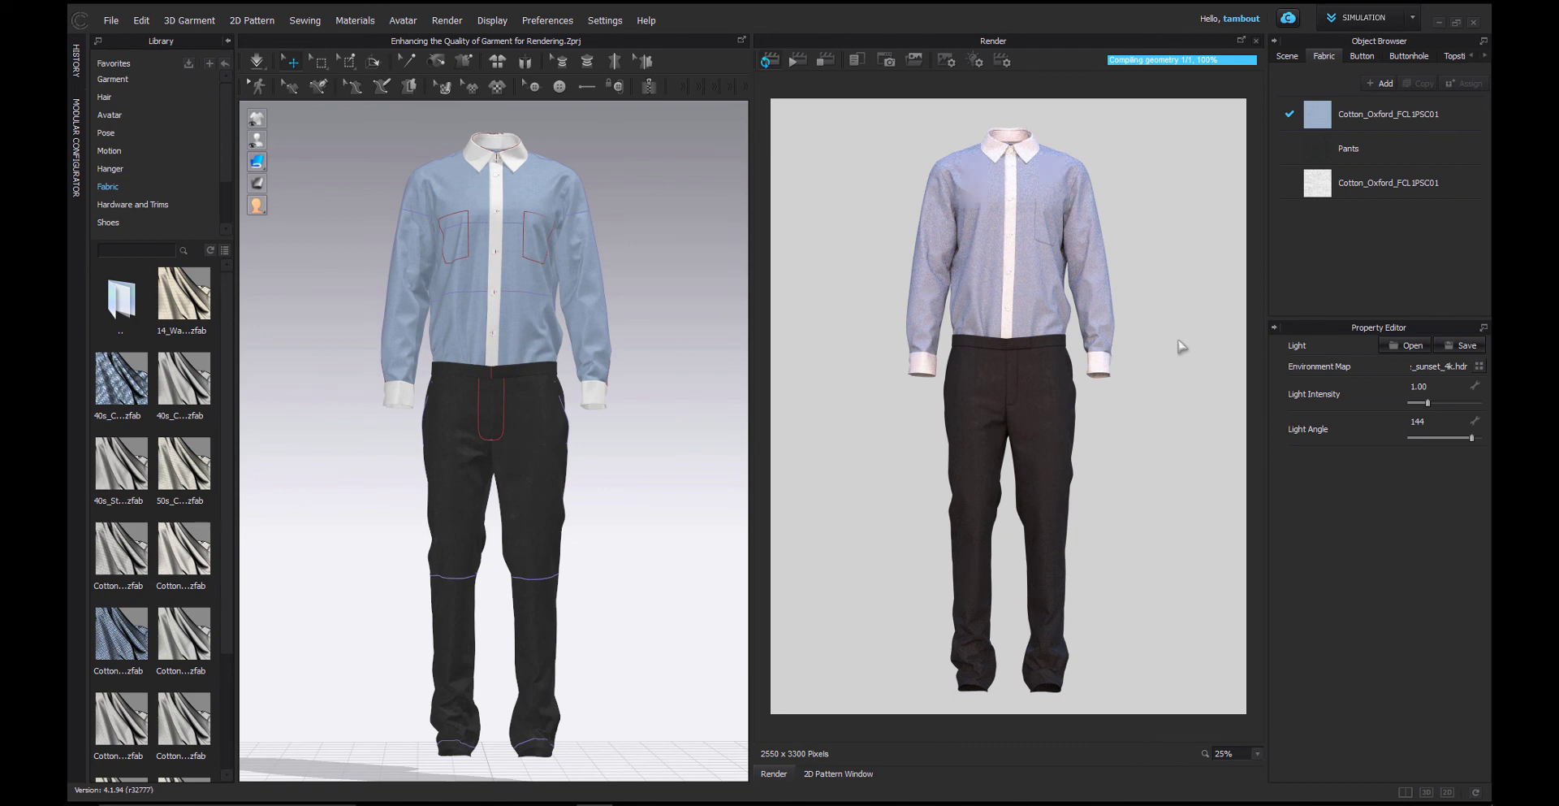
# Keep the render engine on GPU (CUDA) in the render properties and open the maximum render time for editing.
pyautogui.click(1003, 61)
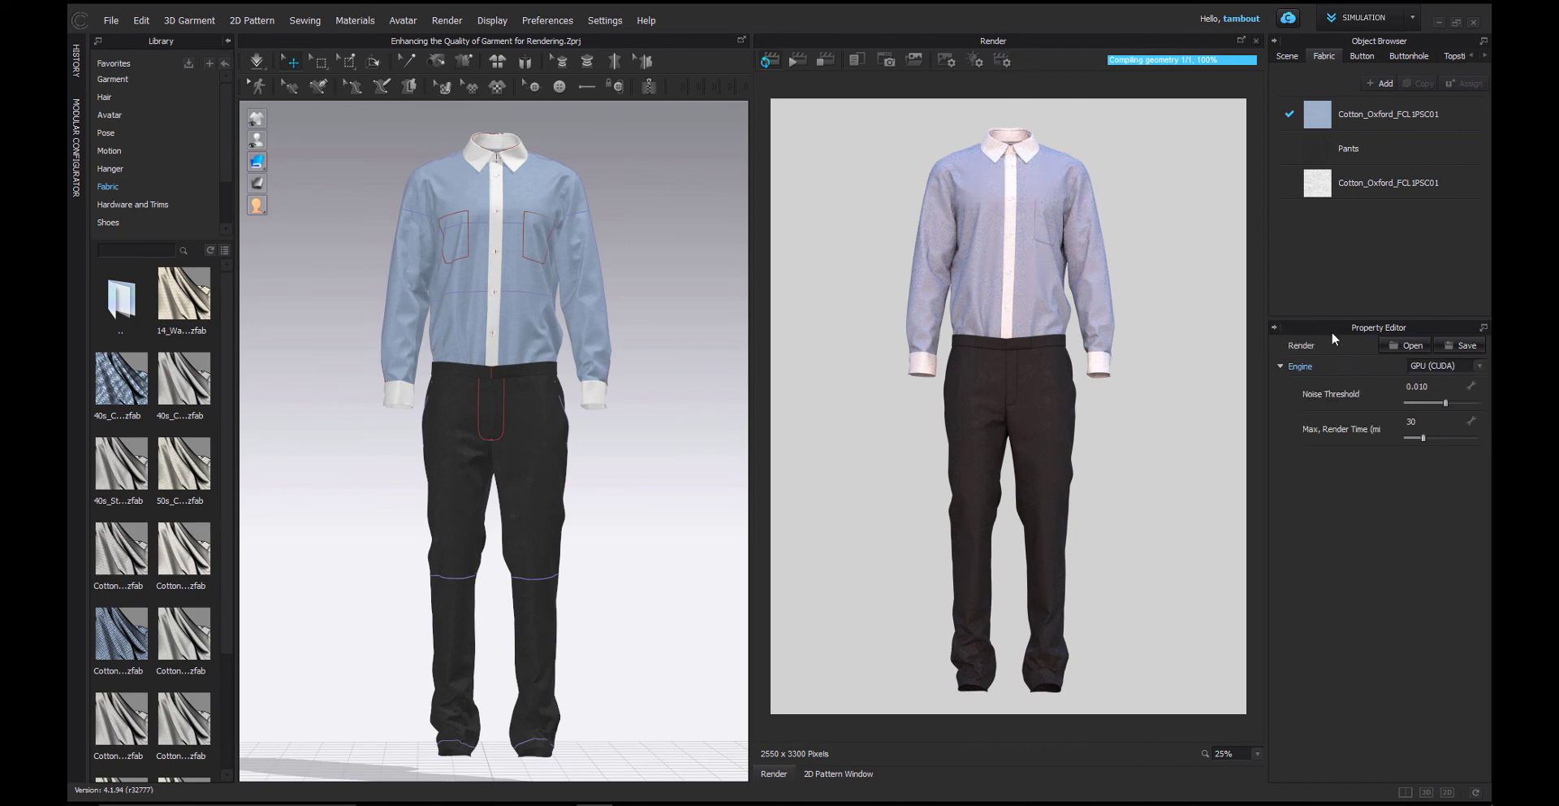
pyautogui.click(1475, 367)
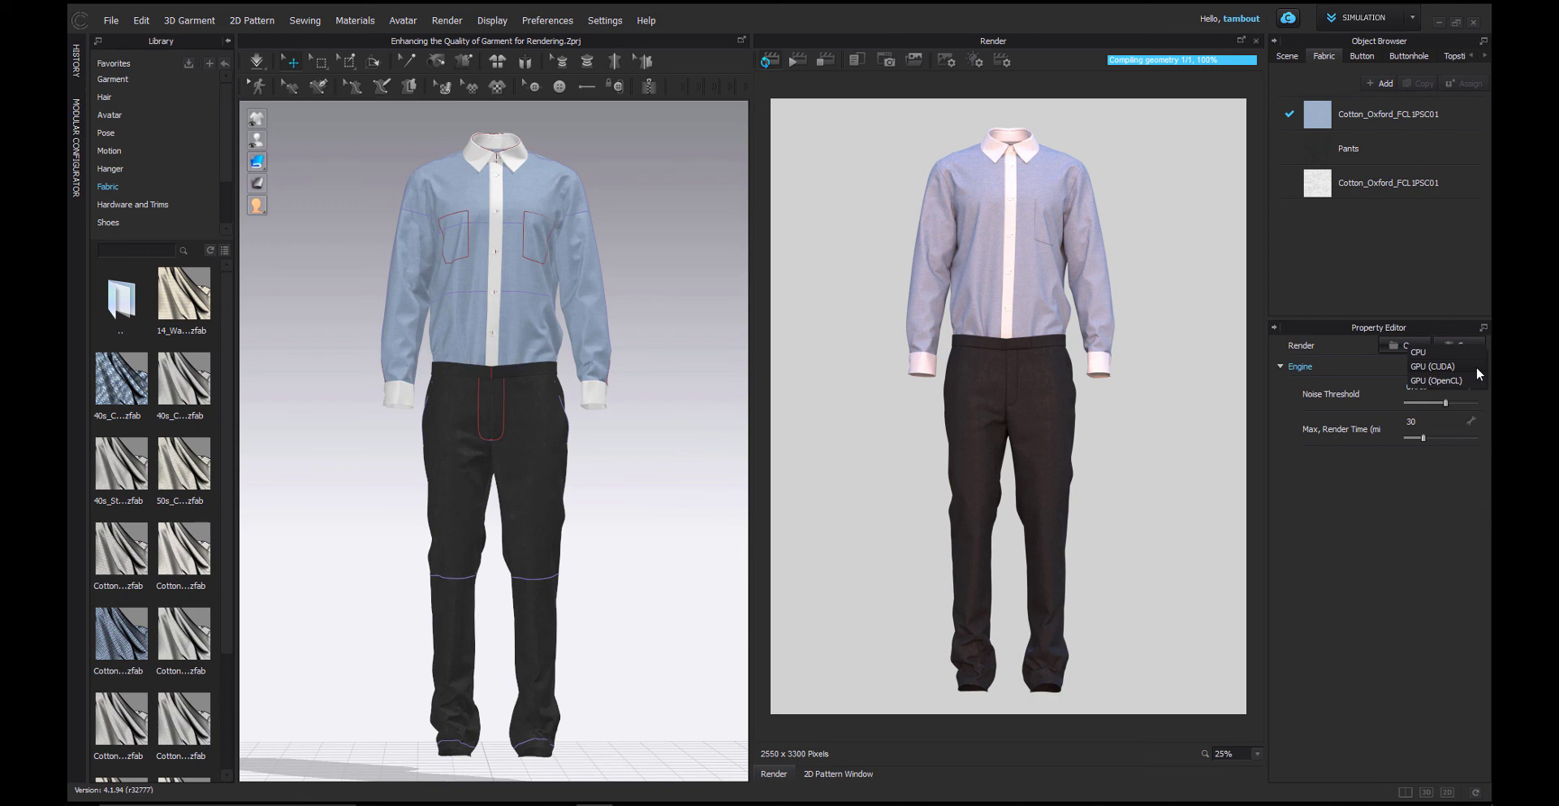
pyautogui.click(1477, 367)
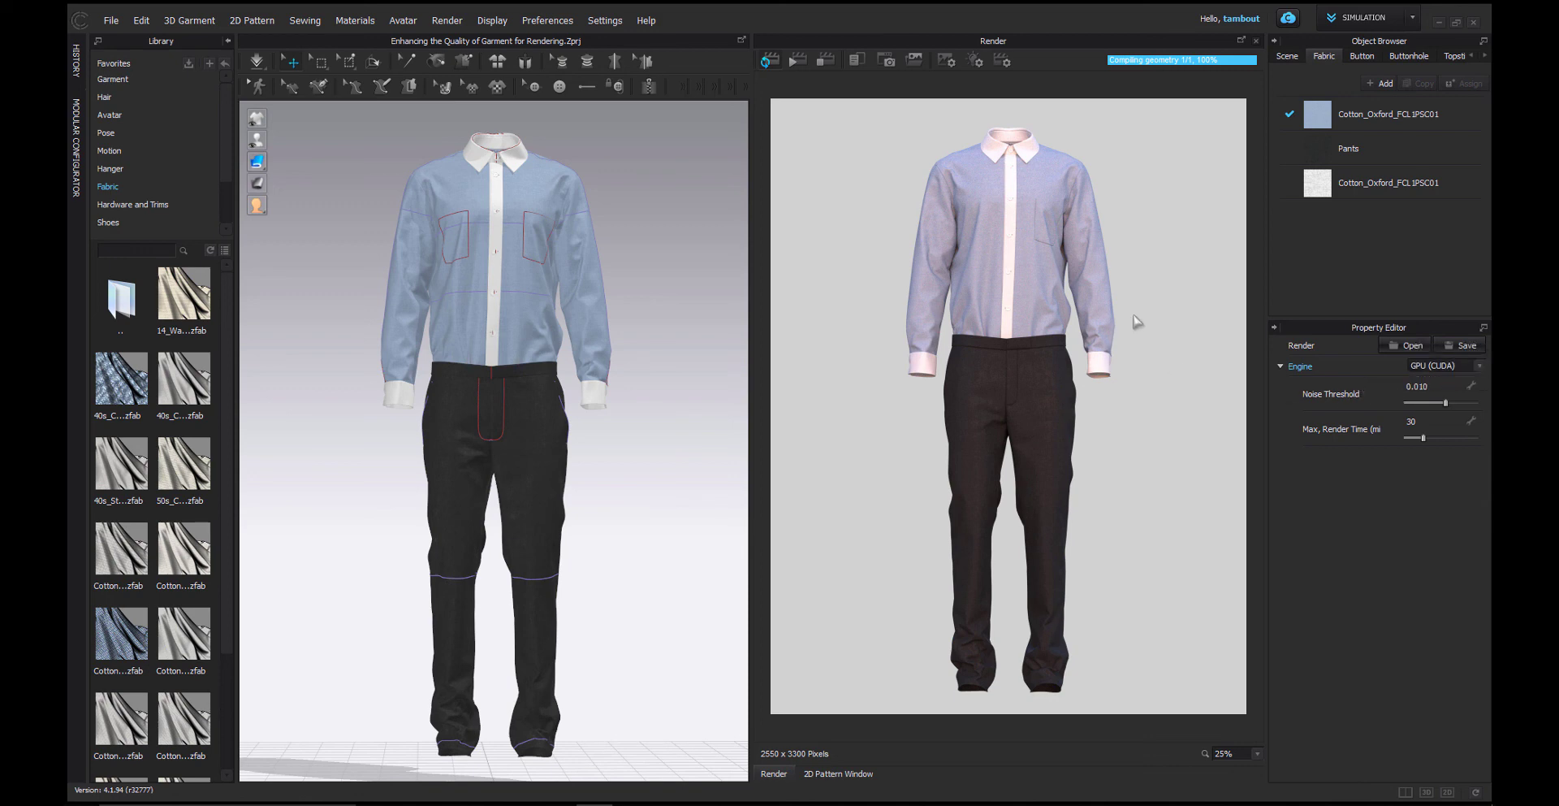
pyautogui.moveTo(1097, 315); pyautogui.dragTo(1122, 313, button='right')
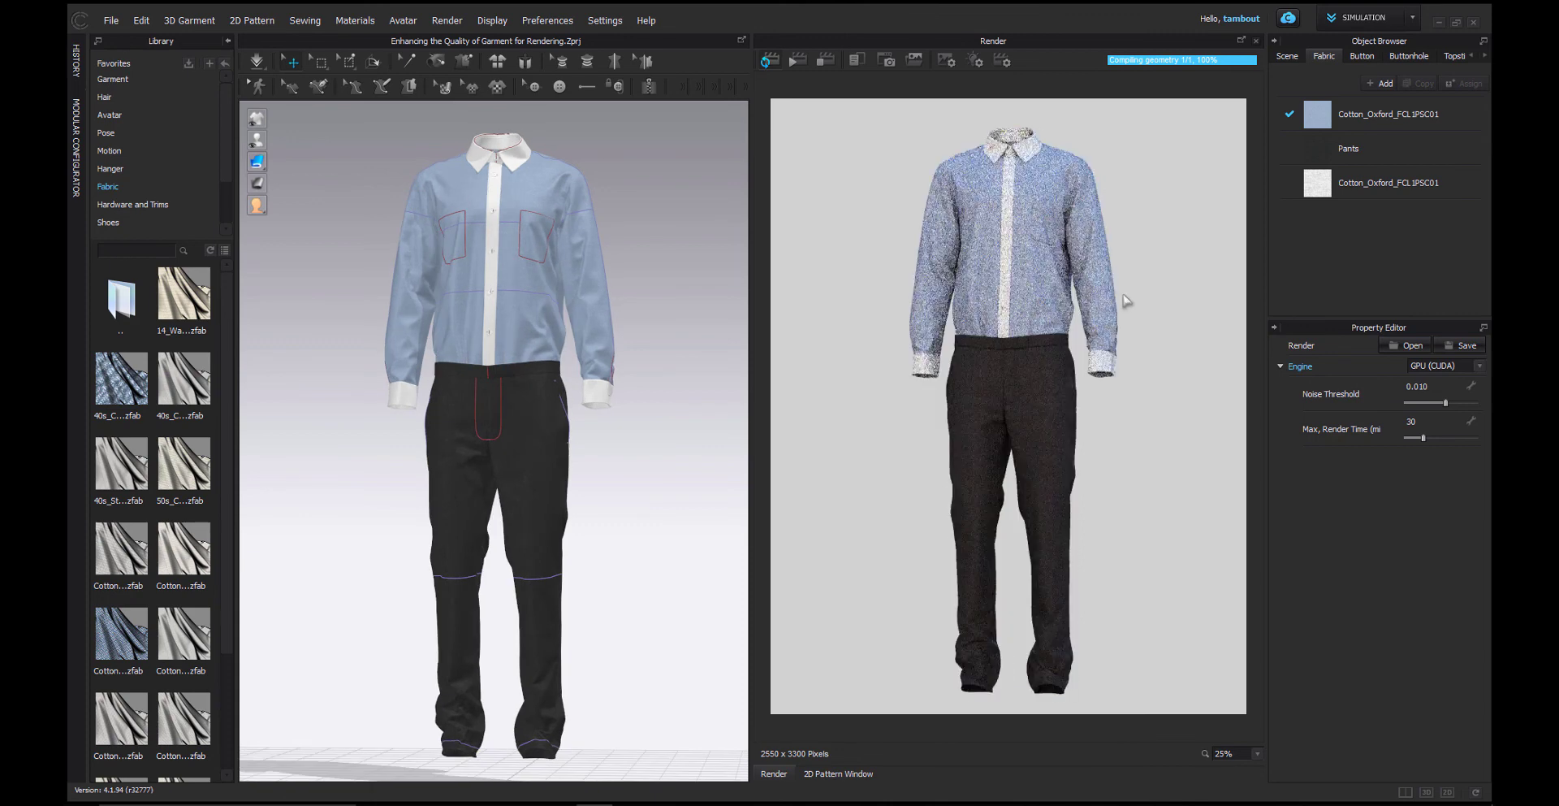
pyautogui.click(1417, 421)
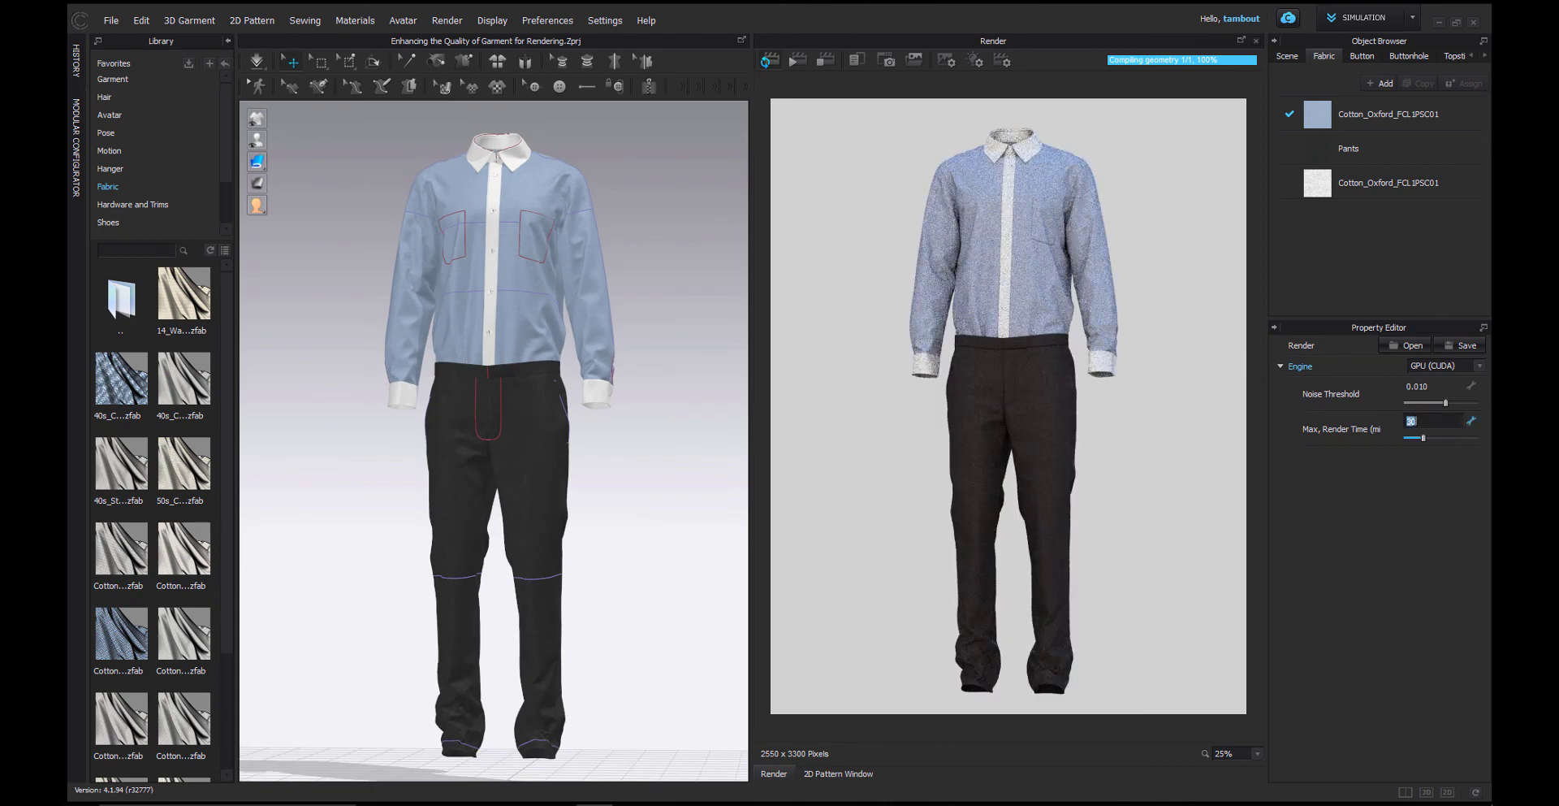